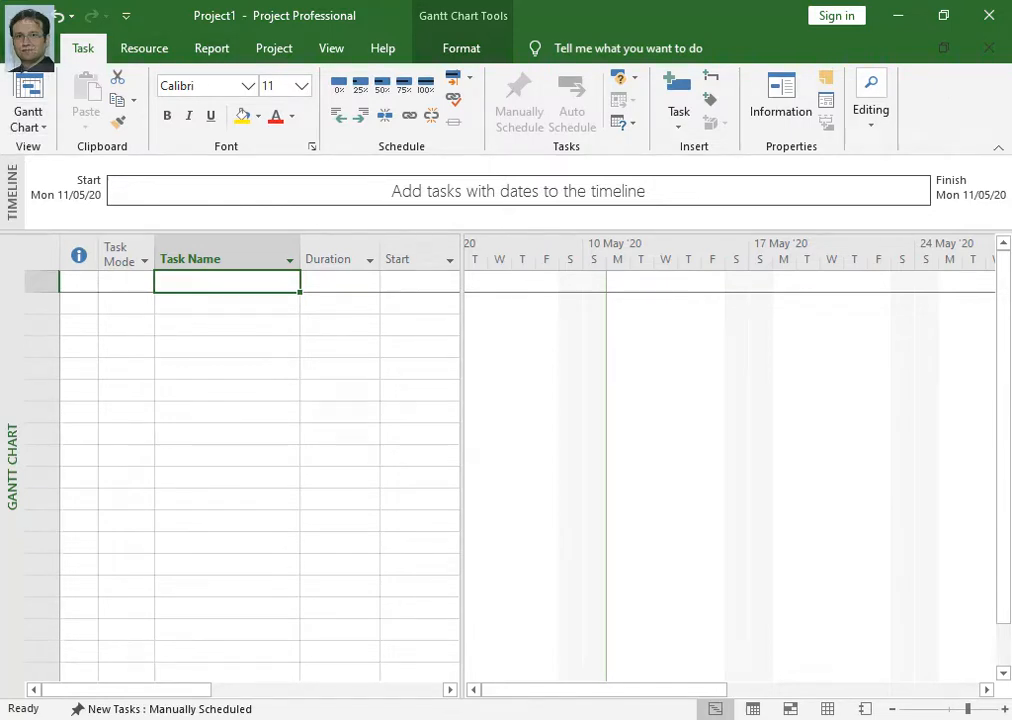
- Save the blank project in the Documents folder as MyProject in Project (*.mpp) format
click(30, 48)
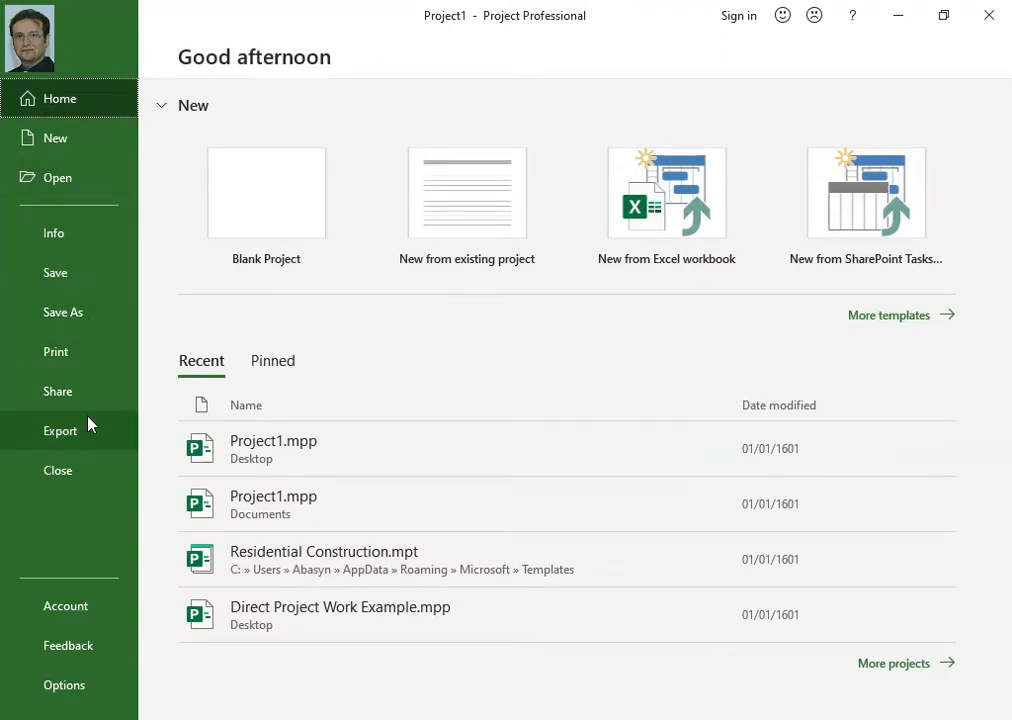
click(71, 287)
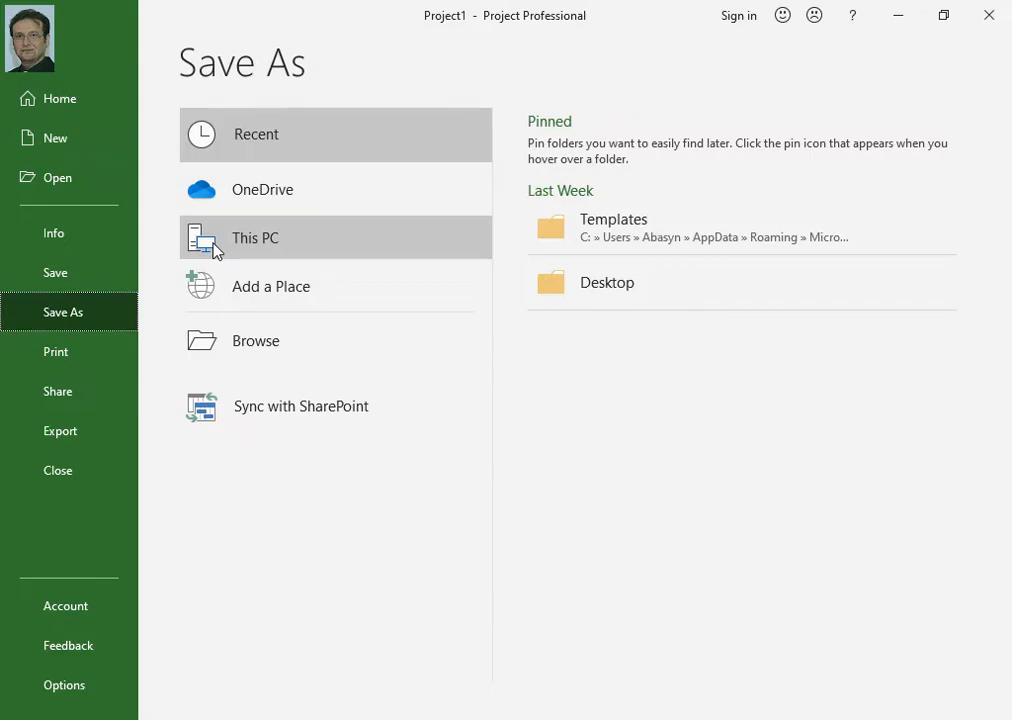
click(245, 340)
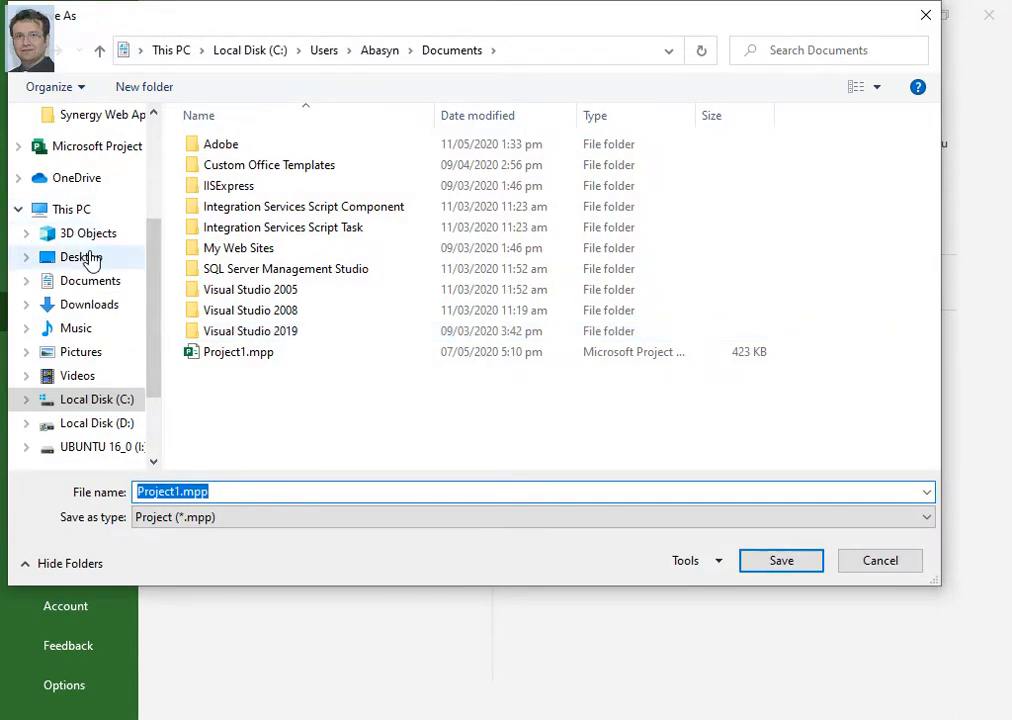
click(91, 258)
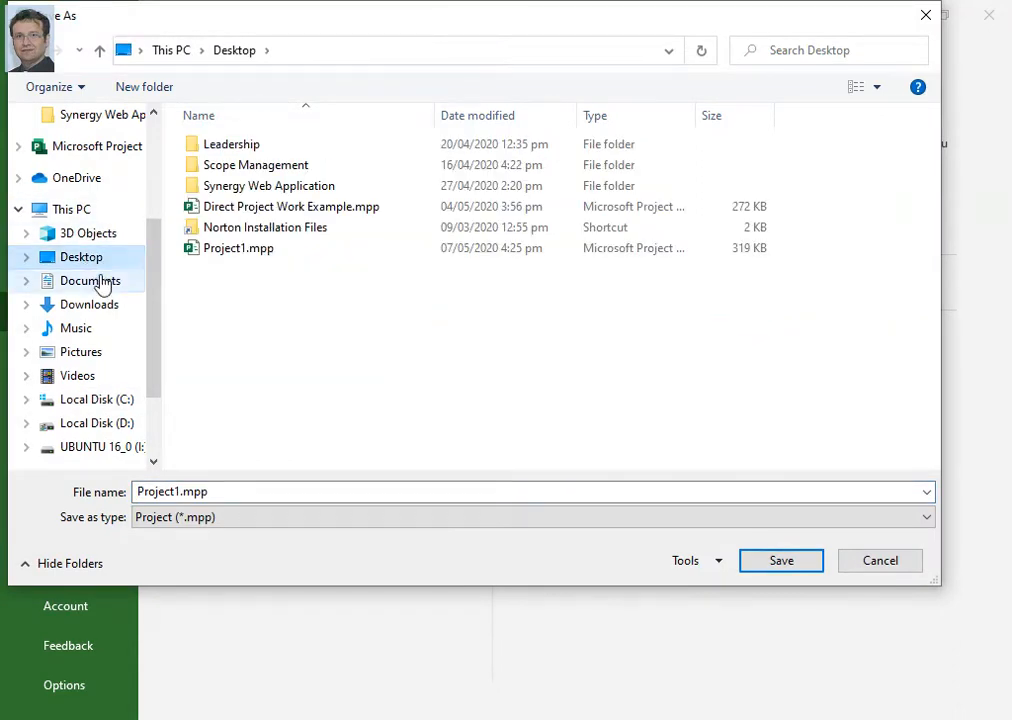
click(102, 283)
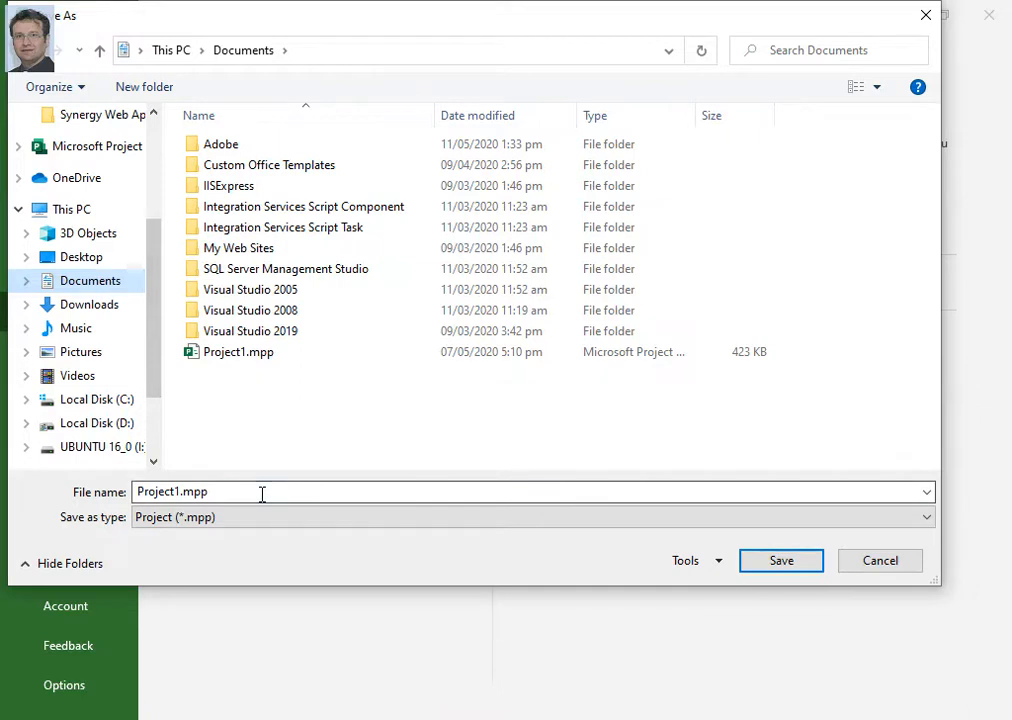
drag(262, 490, 99, 488)
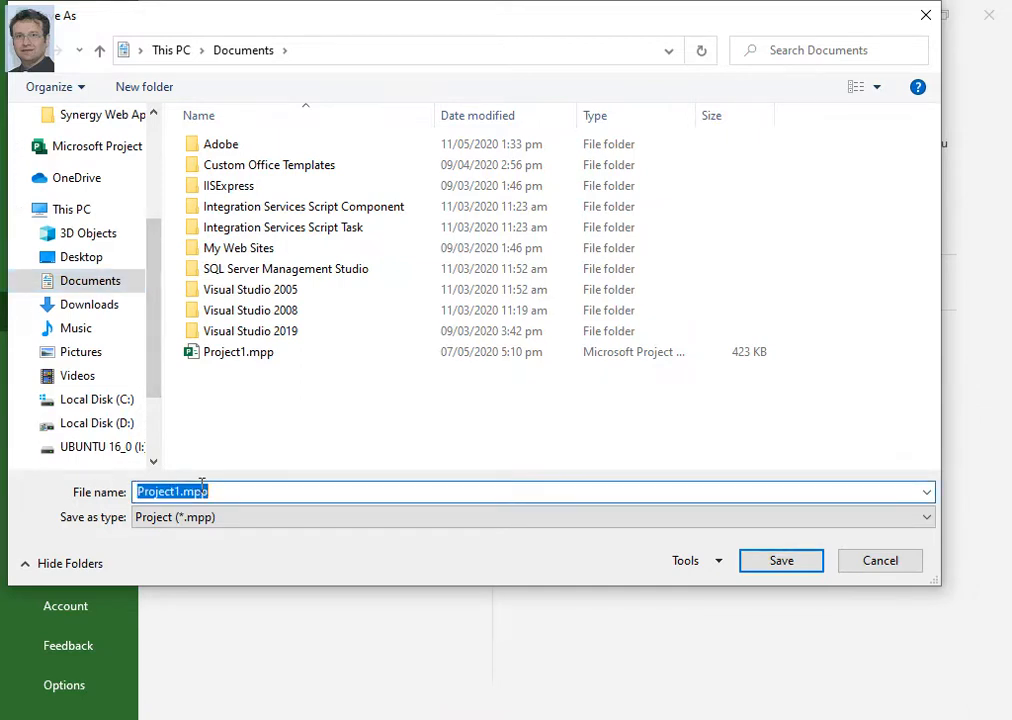
text(MyProject)
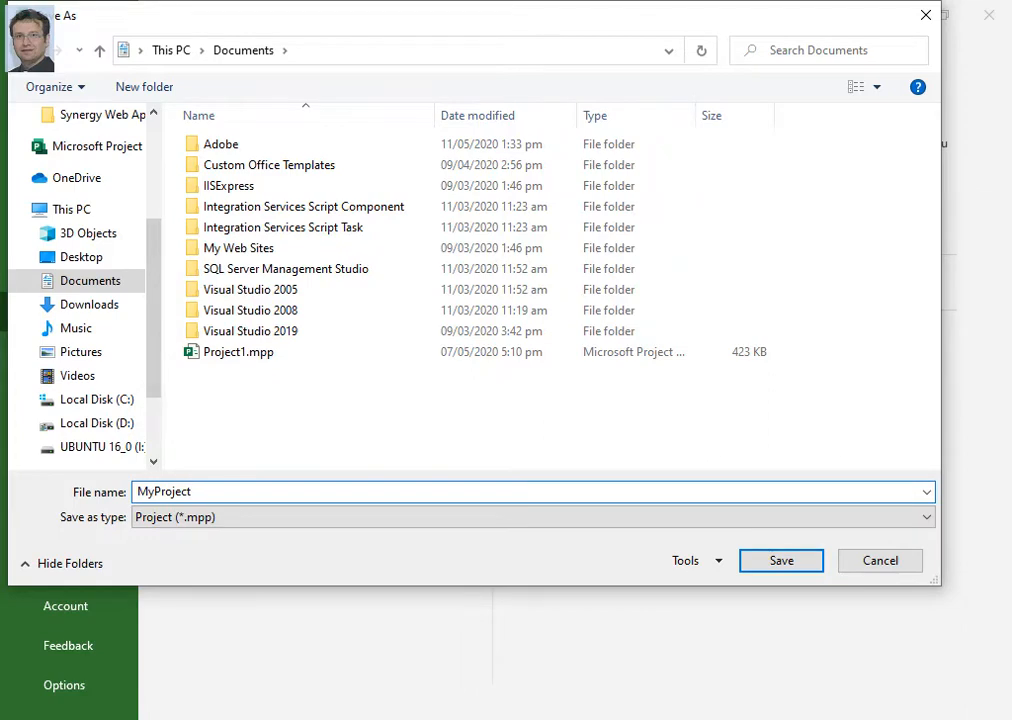
click(772, 566)
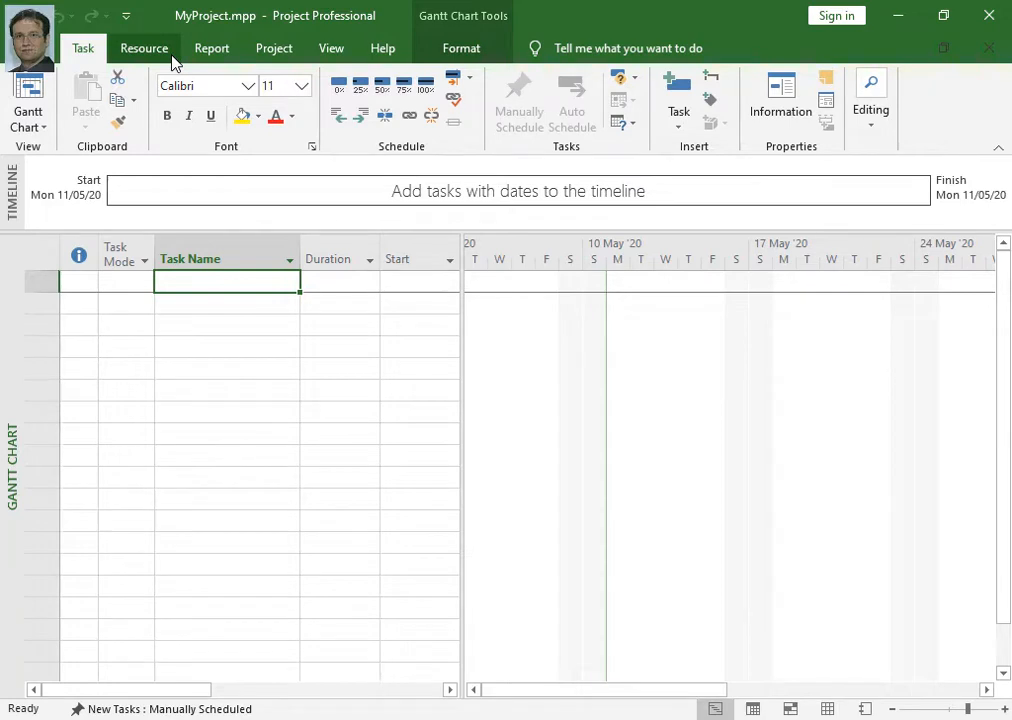
- In the project's scheduling options, set newly created tasks to Auto Scheduled
click(52, 56)
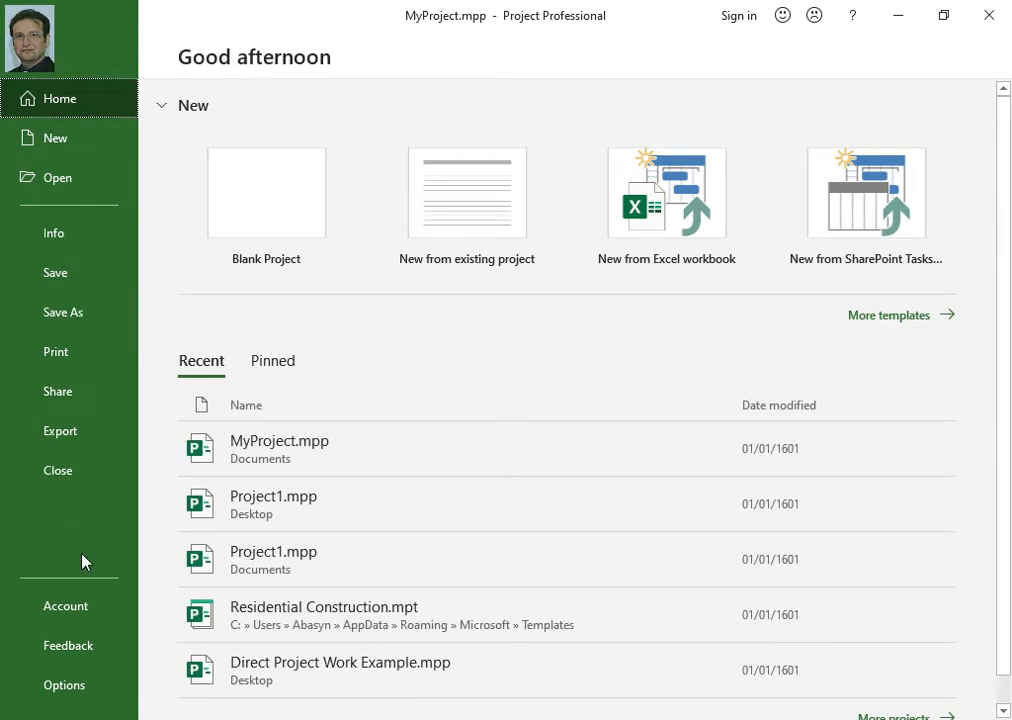
click(64, 685)
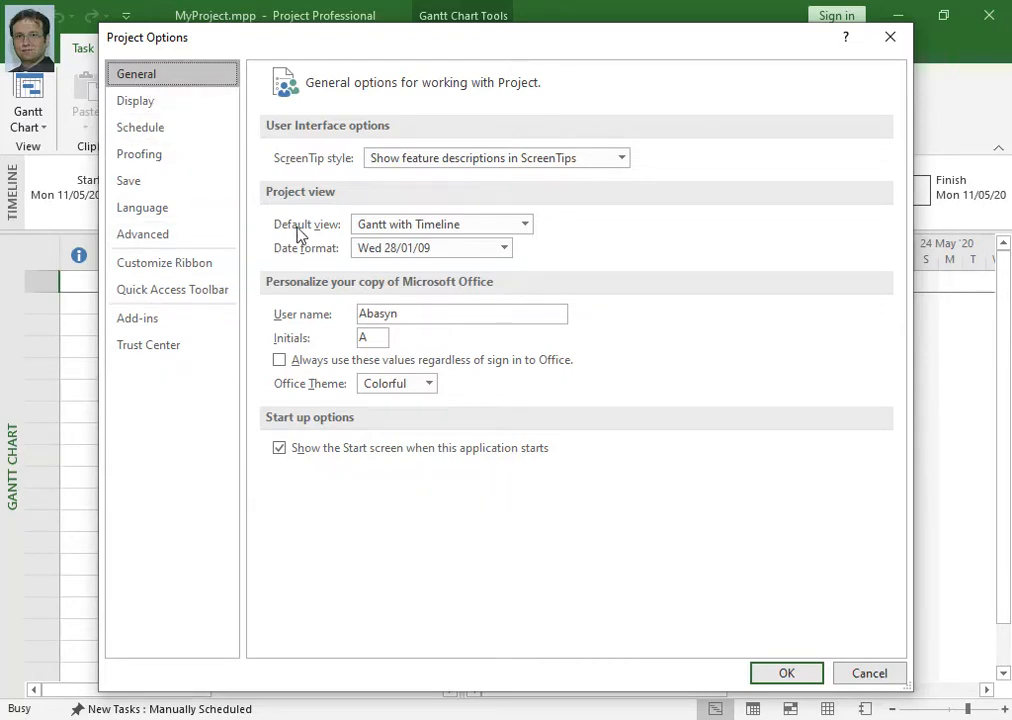
click(407, 254)
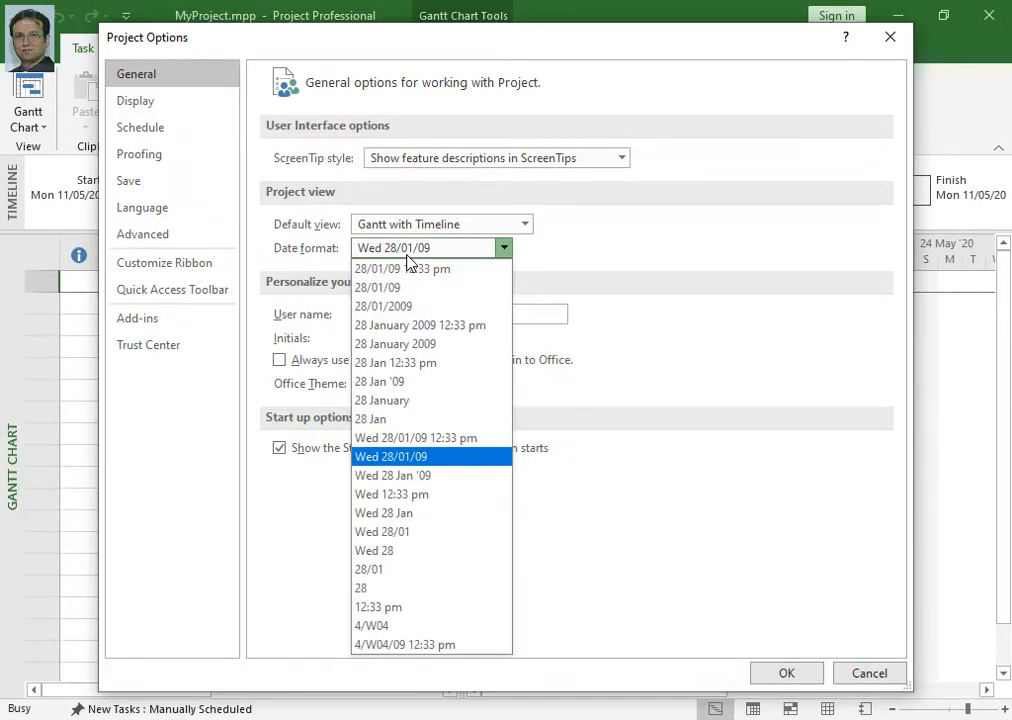
click(281, 257)
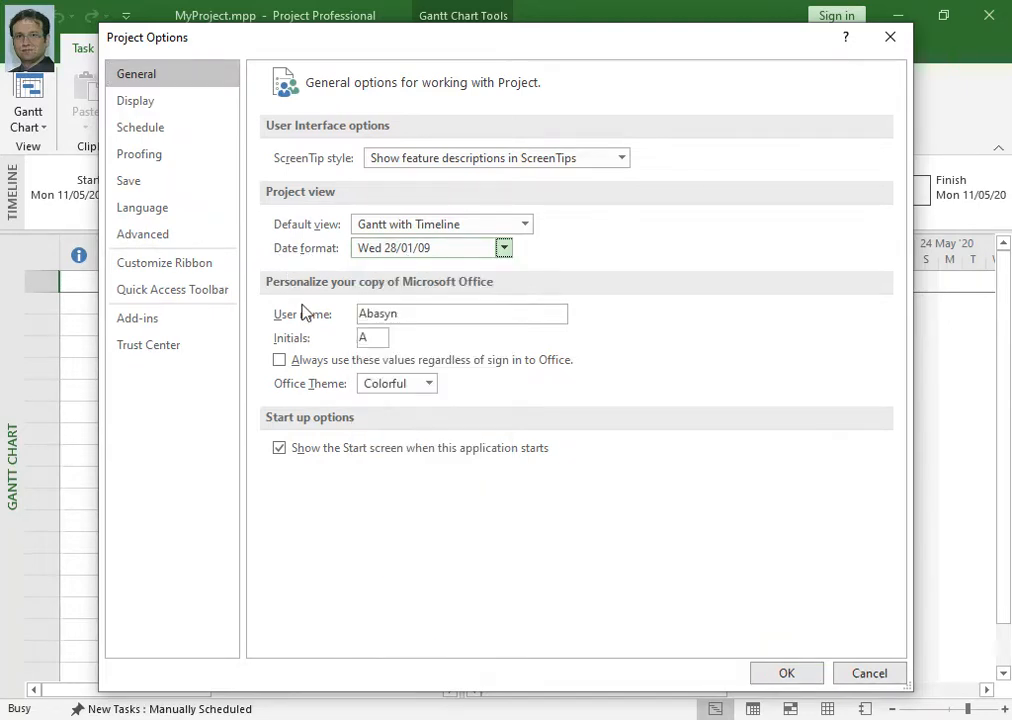
click(139, 106)
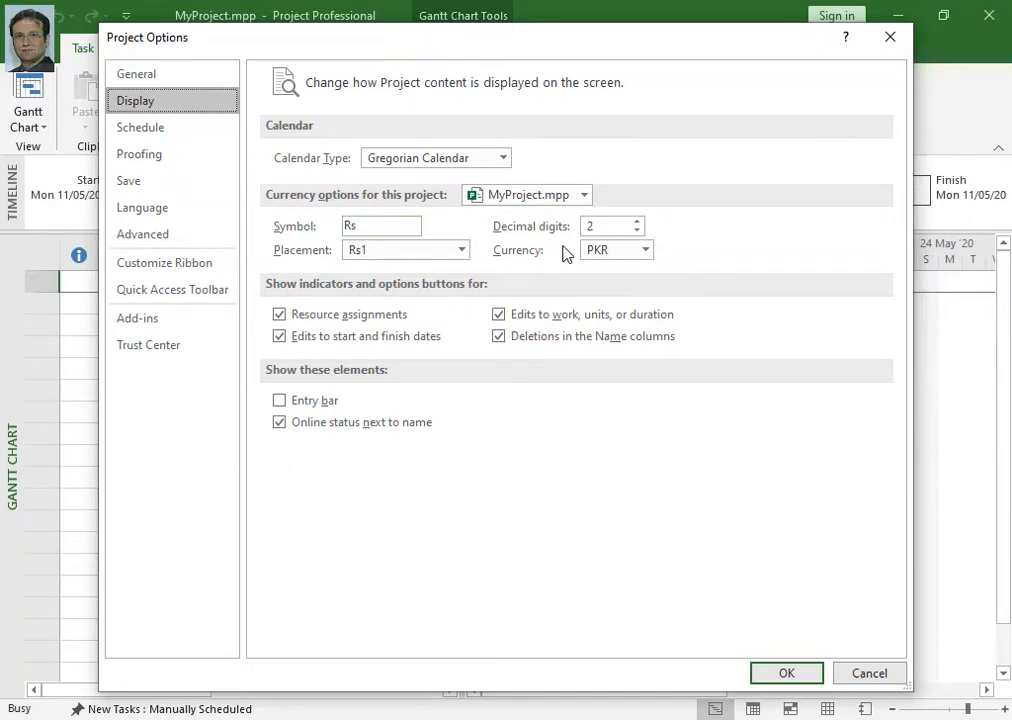
click(160, 138)
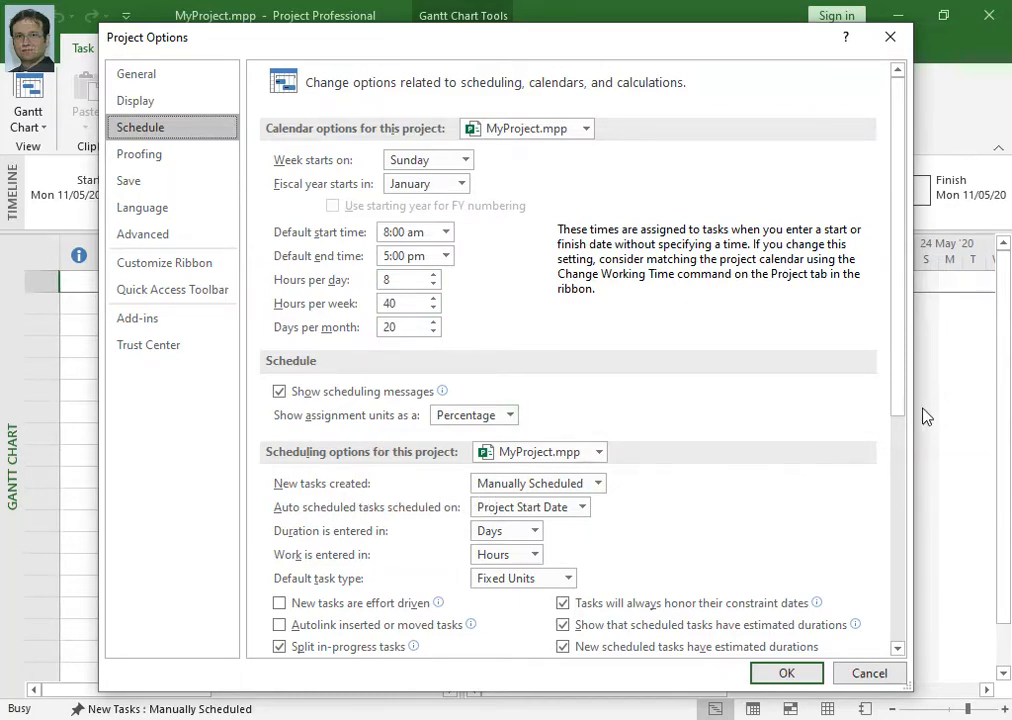
scroll(903, 400, down, 1)
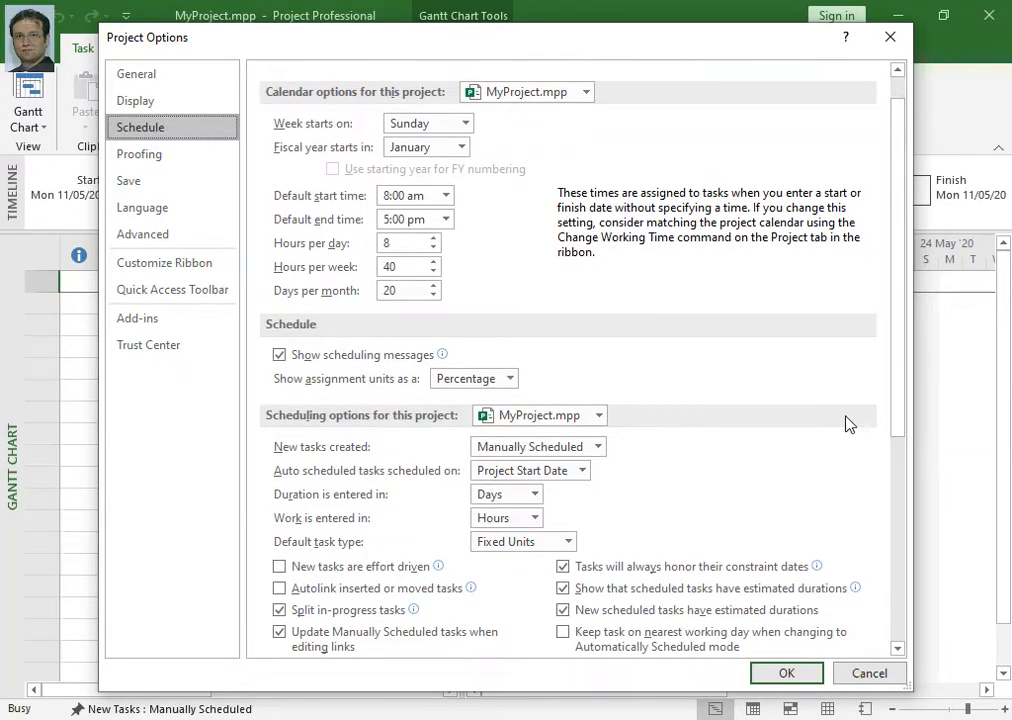
click(597, 447)
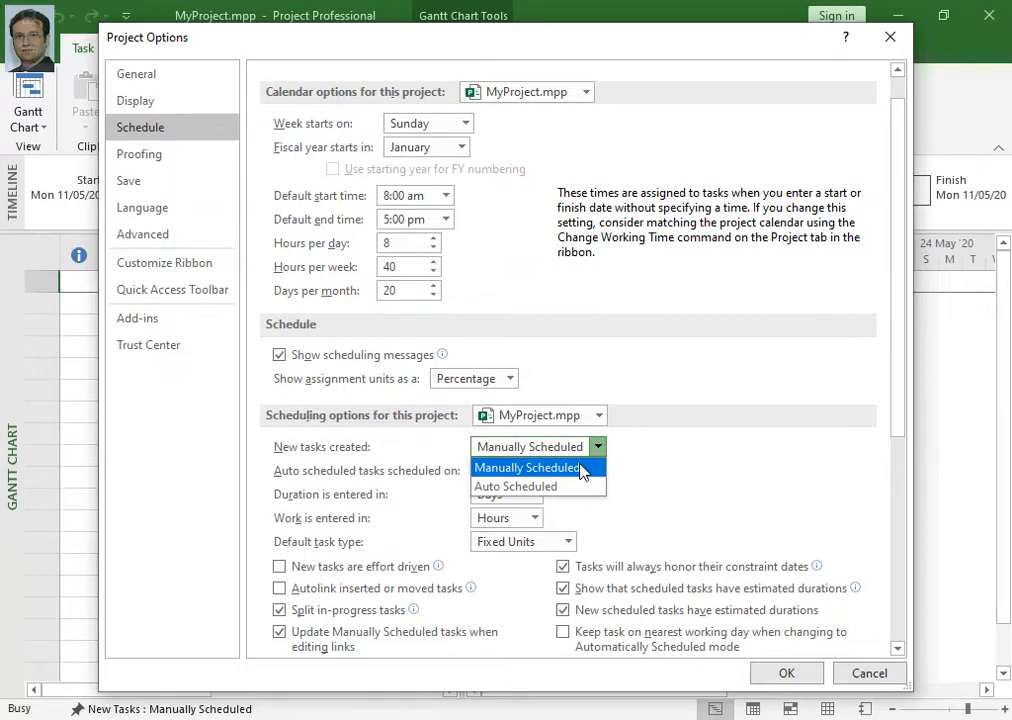
click(578, 487)
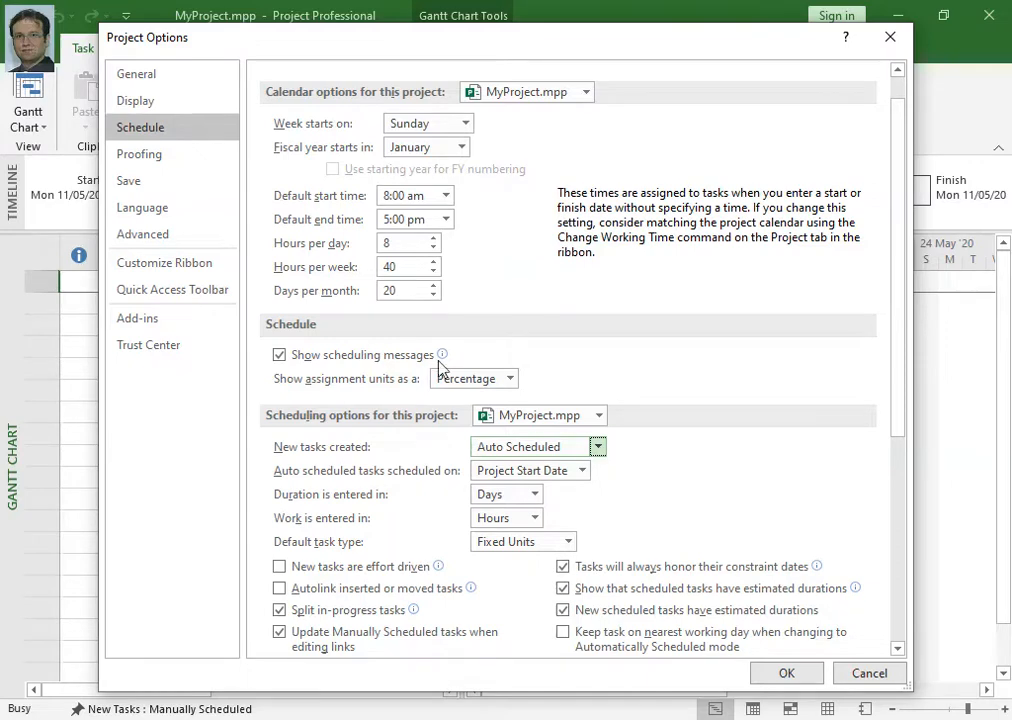
- Turn on auto save every 10 minutes for the active project only, without prompting before saving, and apply the options
click(146, 158)
click(140, 181)
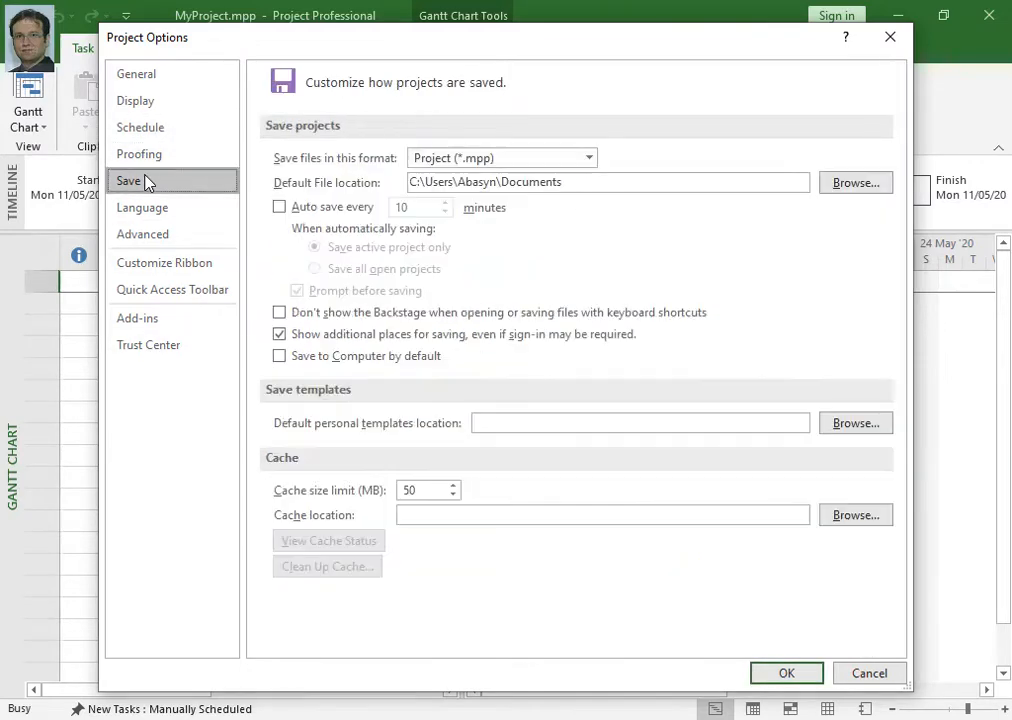
click(316, 212)
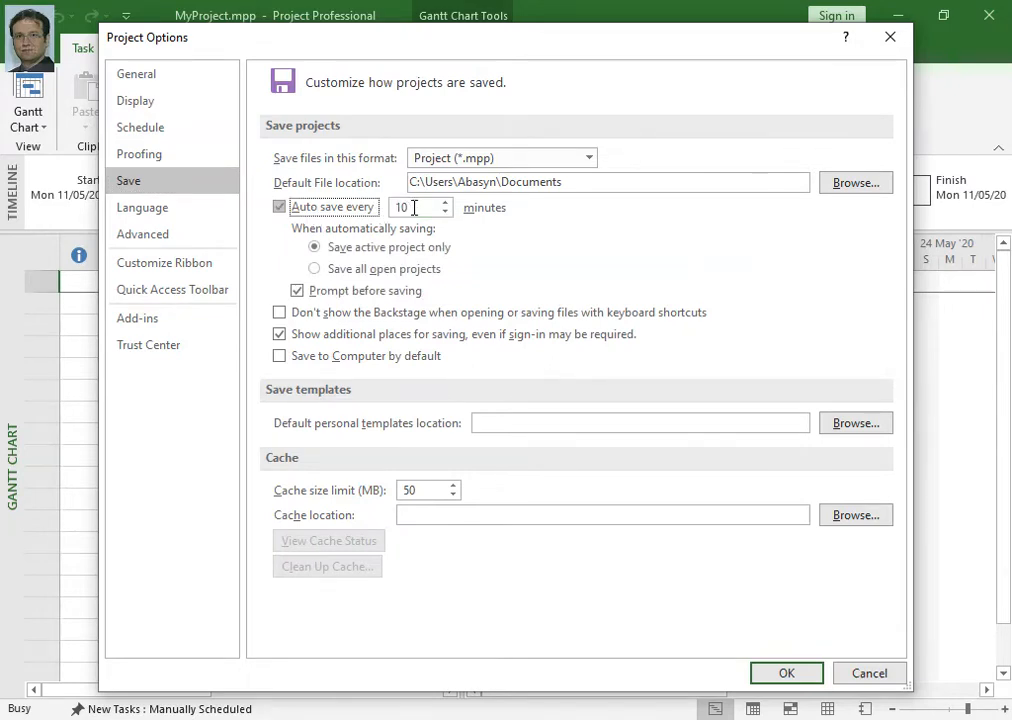
click(361, 214)
click(360, 214)
click(338, 302)
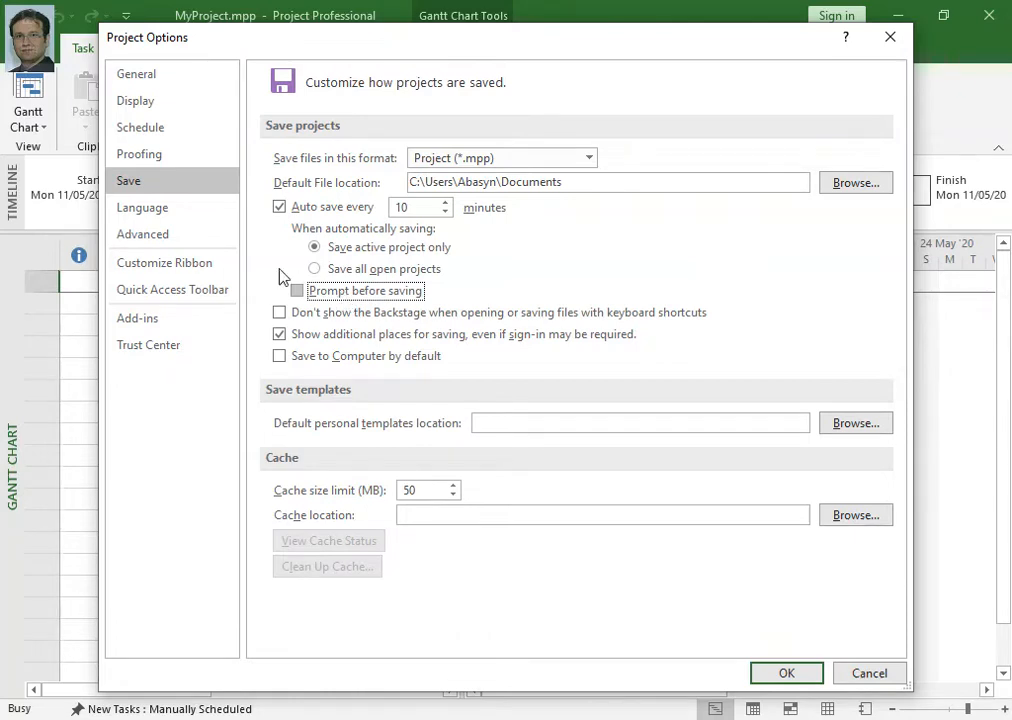
click(180, 220)
click(186, 231)
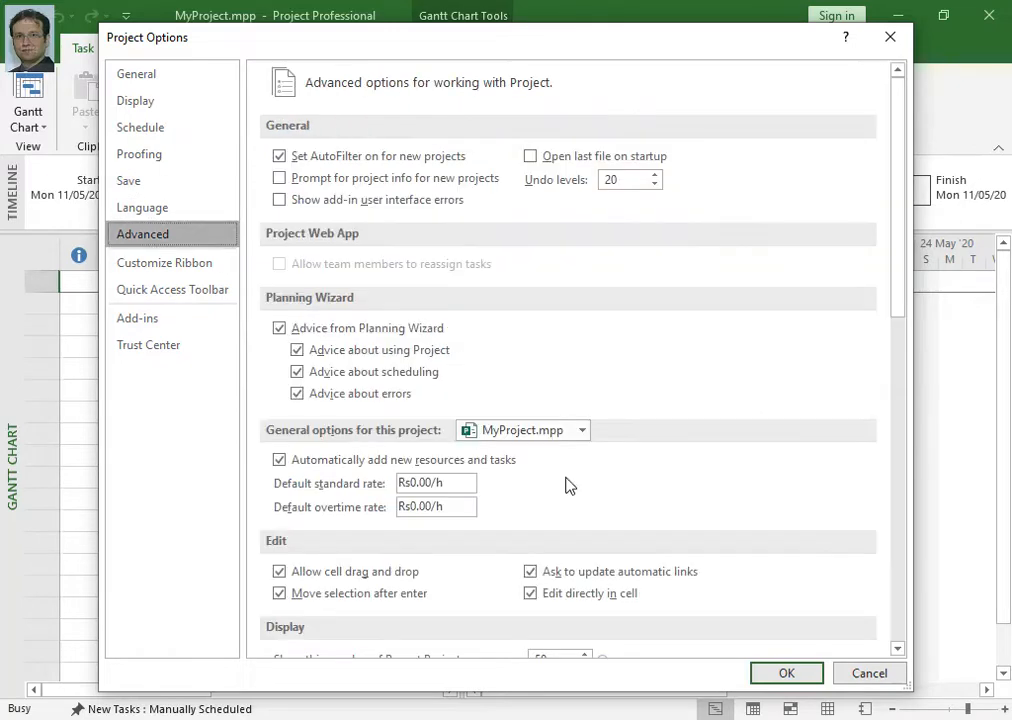
click(787, 673)
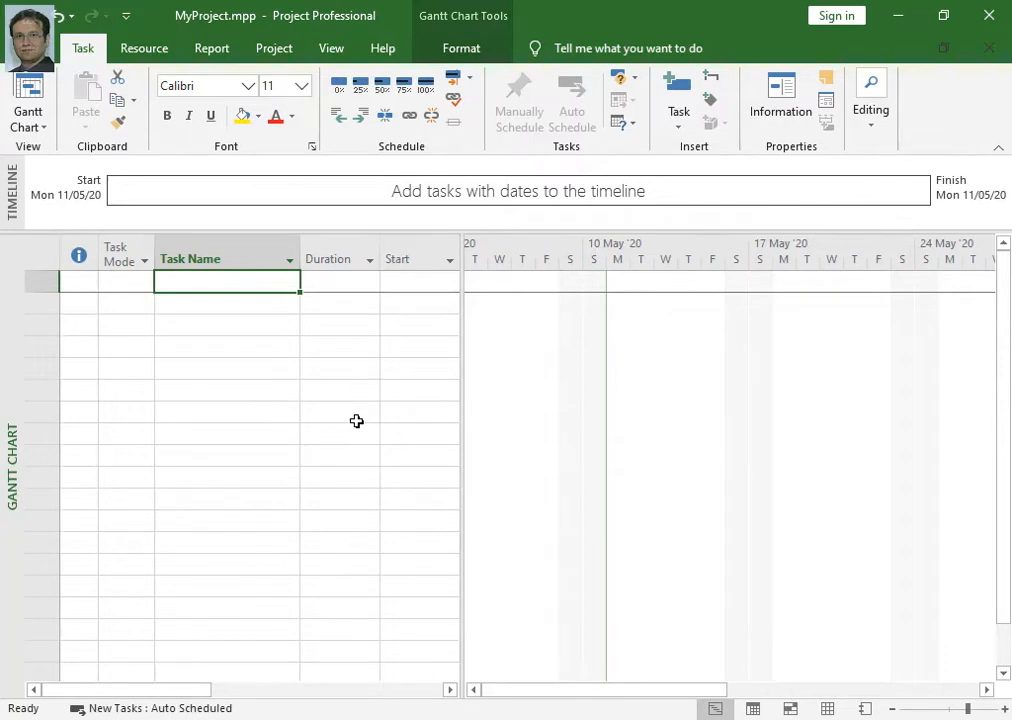
- Set the project's start date to Mon 01/06/2020, keeping it scheduled from Project Start Date, and apply the project information
click(280, 54)
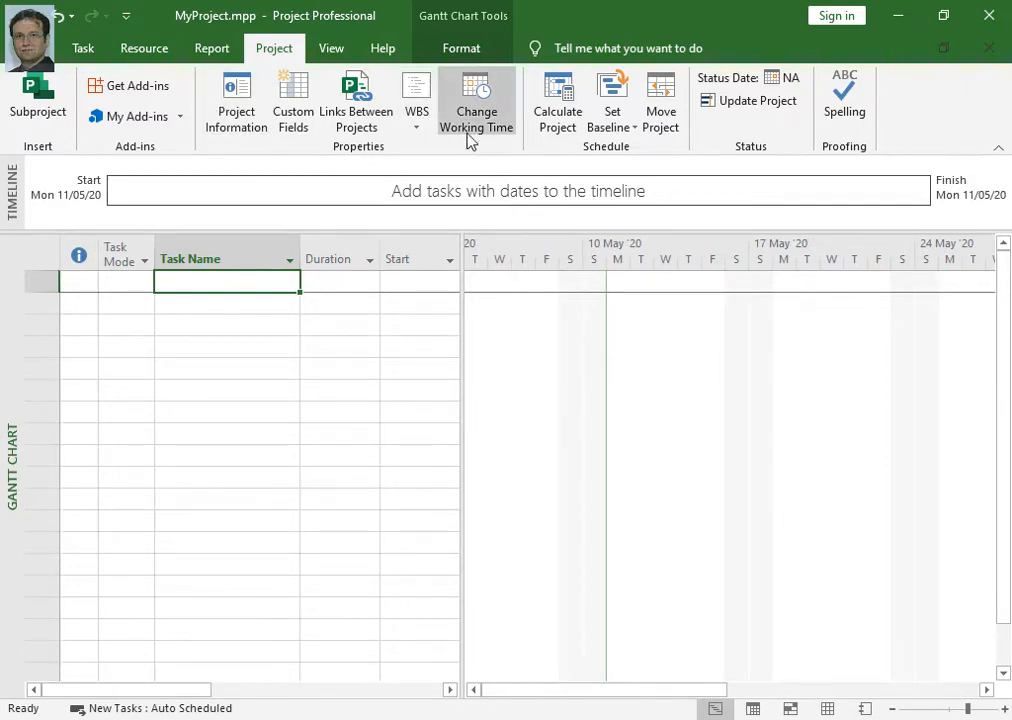
click(247, 128)
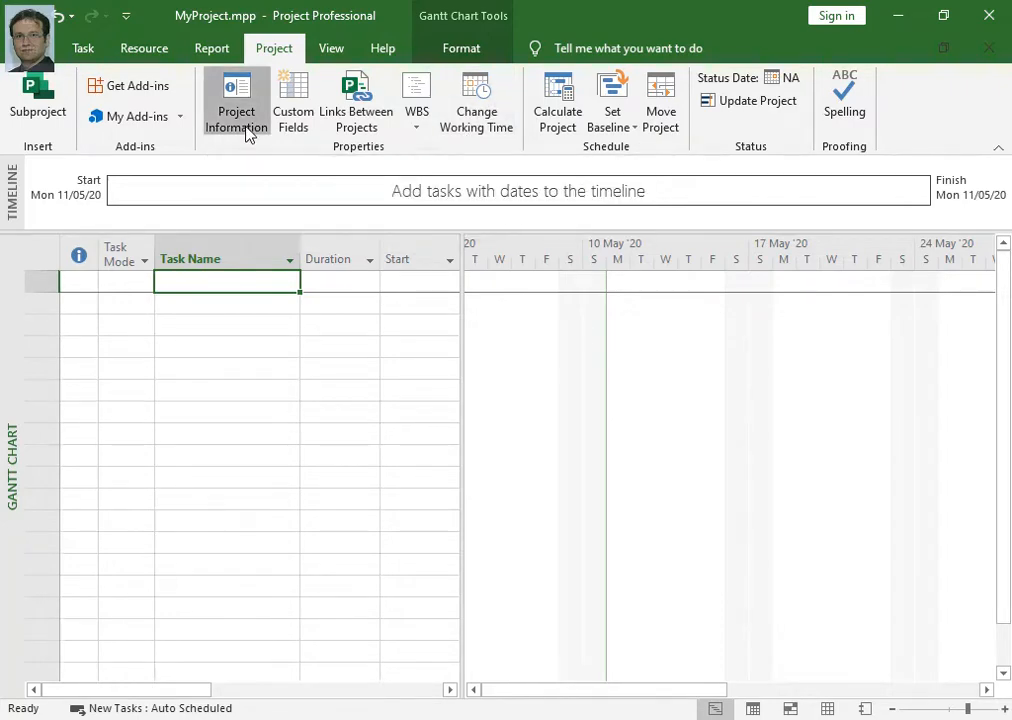
drag(347, 167, 366, 212)
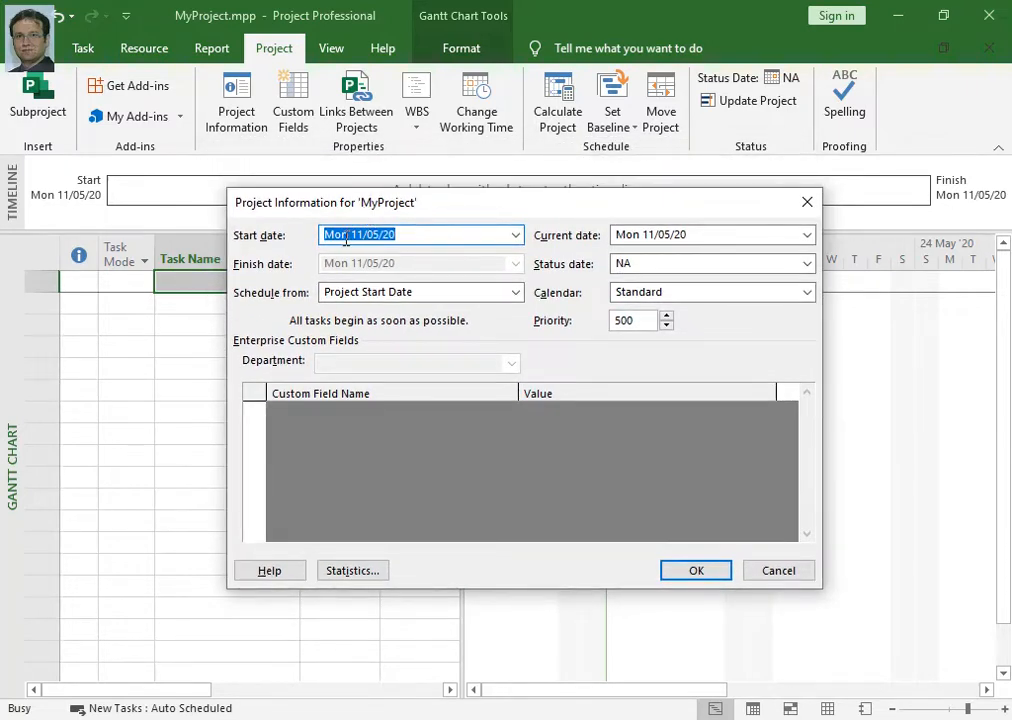
click(515, 235)
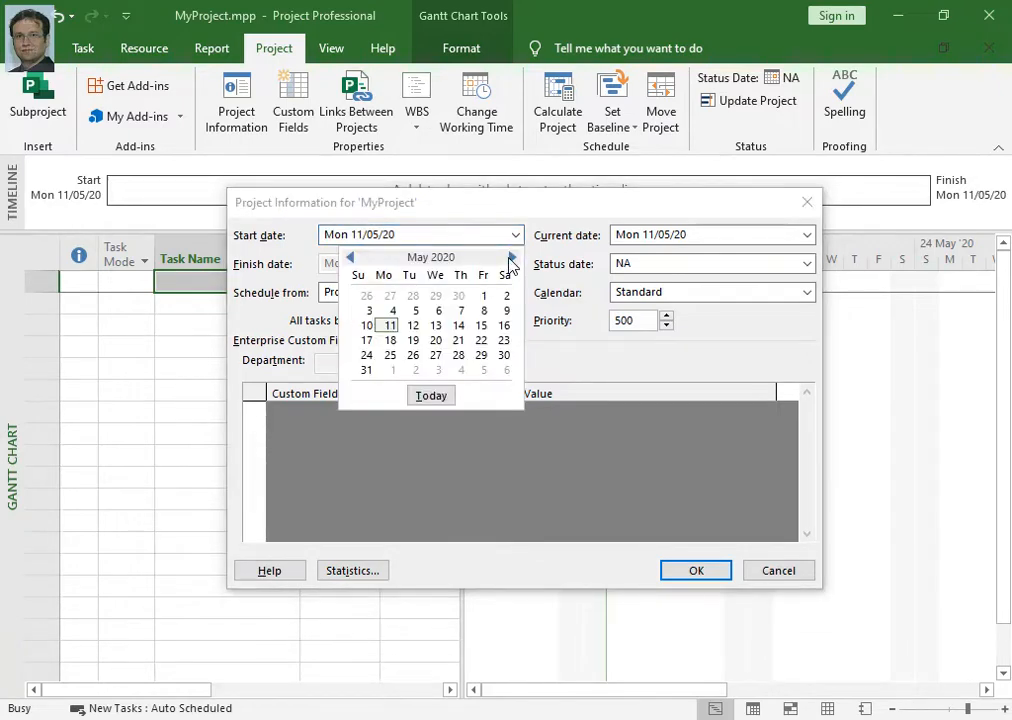
click(511, 258)
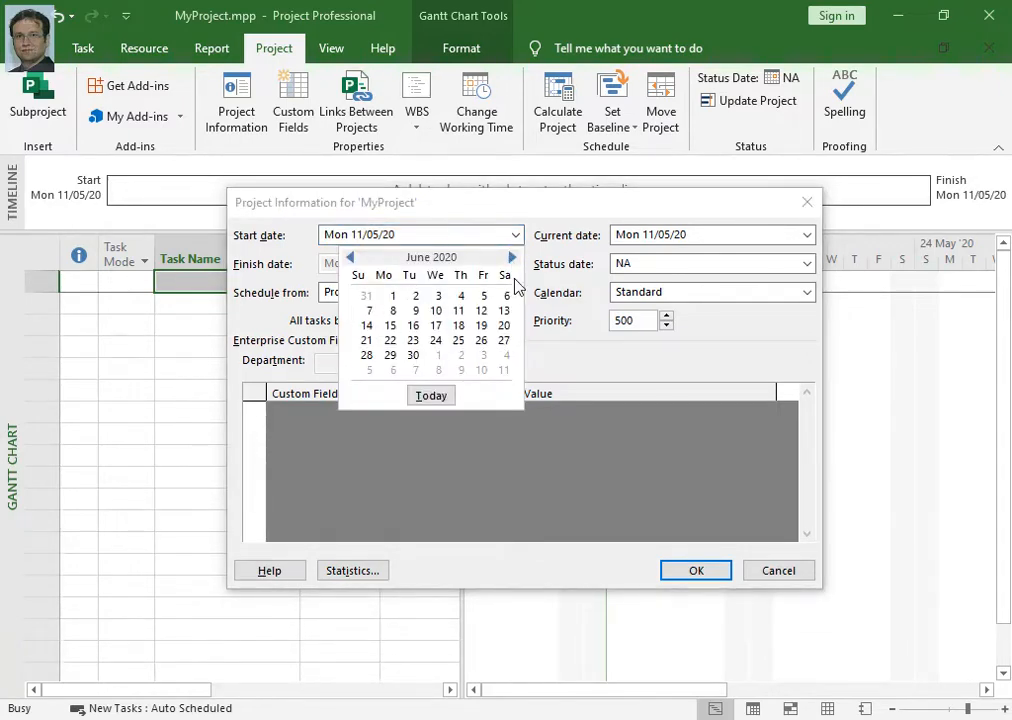
click(393, 297)
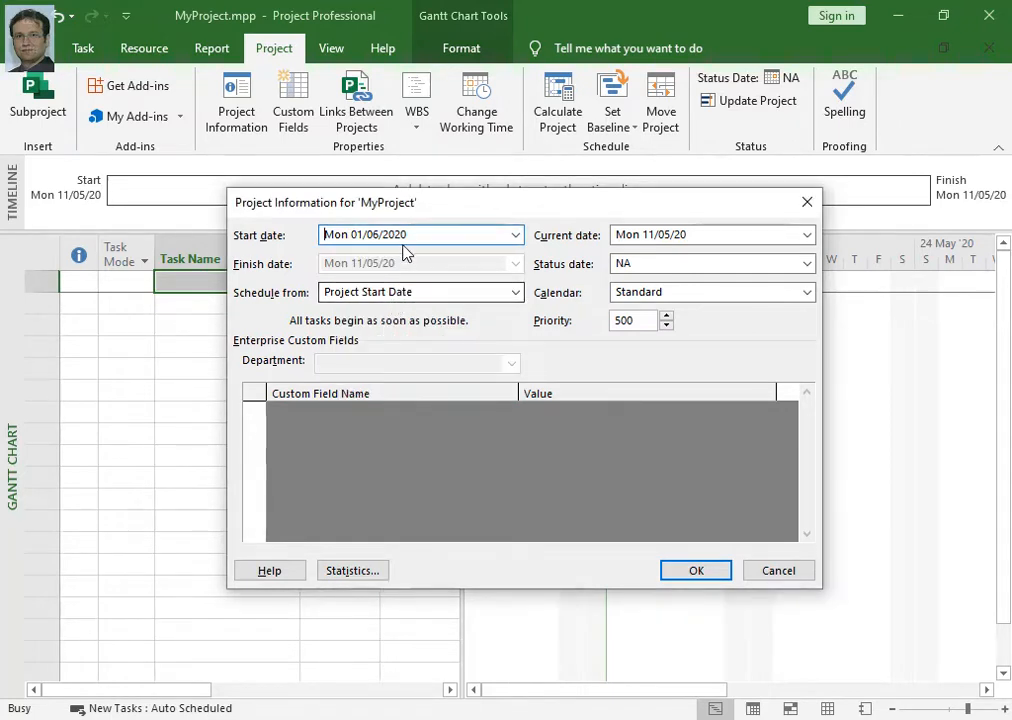
click(413, 296)
click(415, 301)
click(415, 301)
click(414, 300)
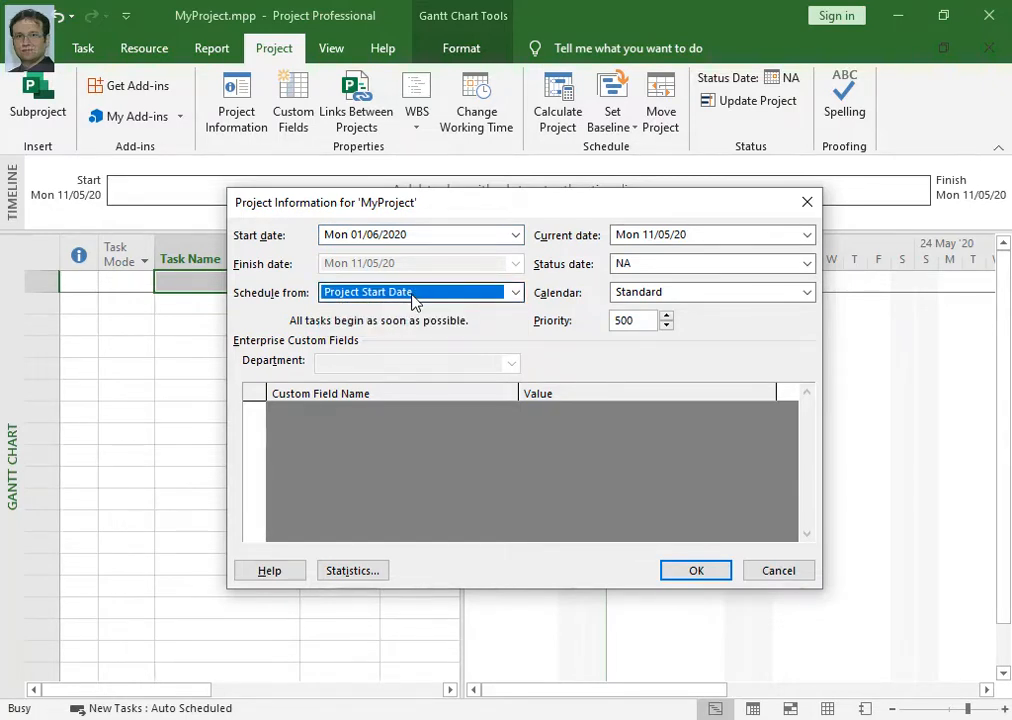
click(617, 238)
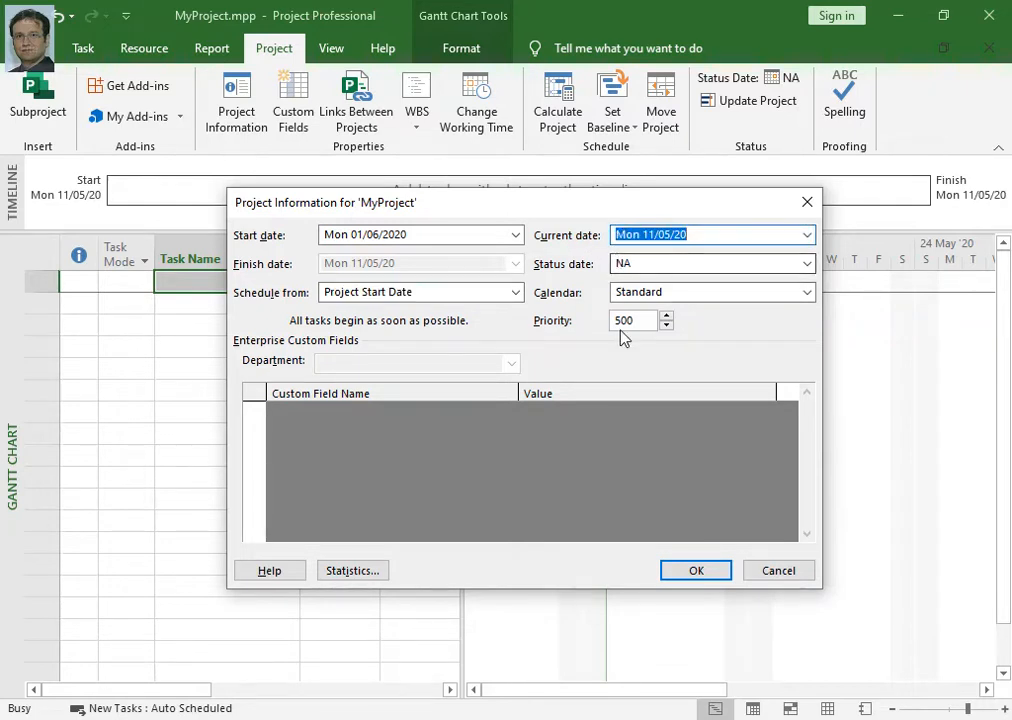
click(450, 236)
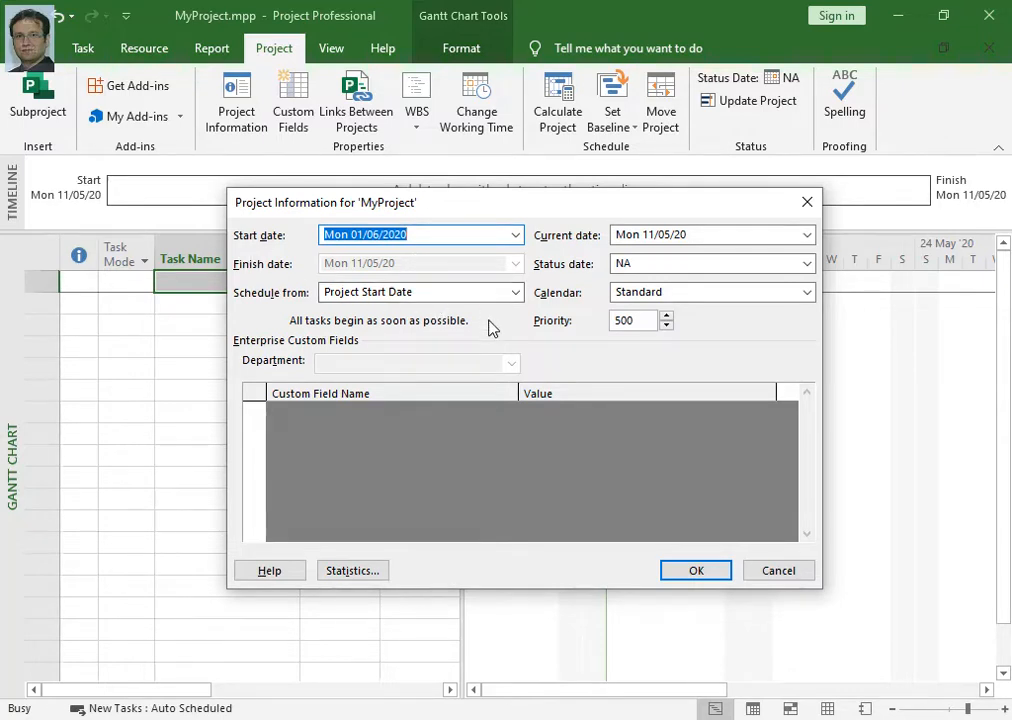
click(696, 570)
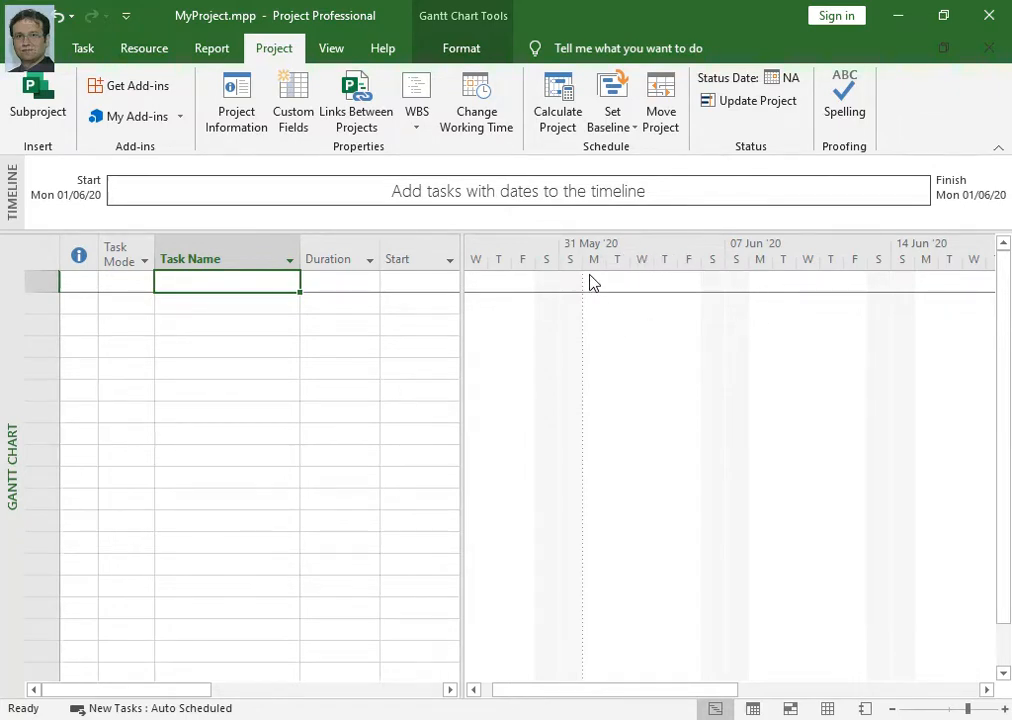
- Create a new base calendar named MyCalendar as a copy of the Standard calendar
click(475, 124)
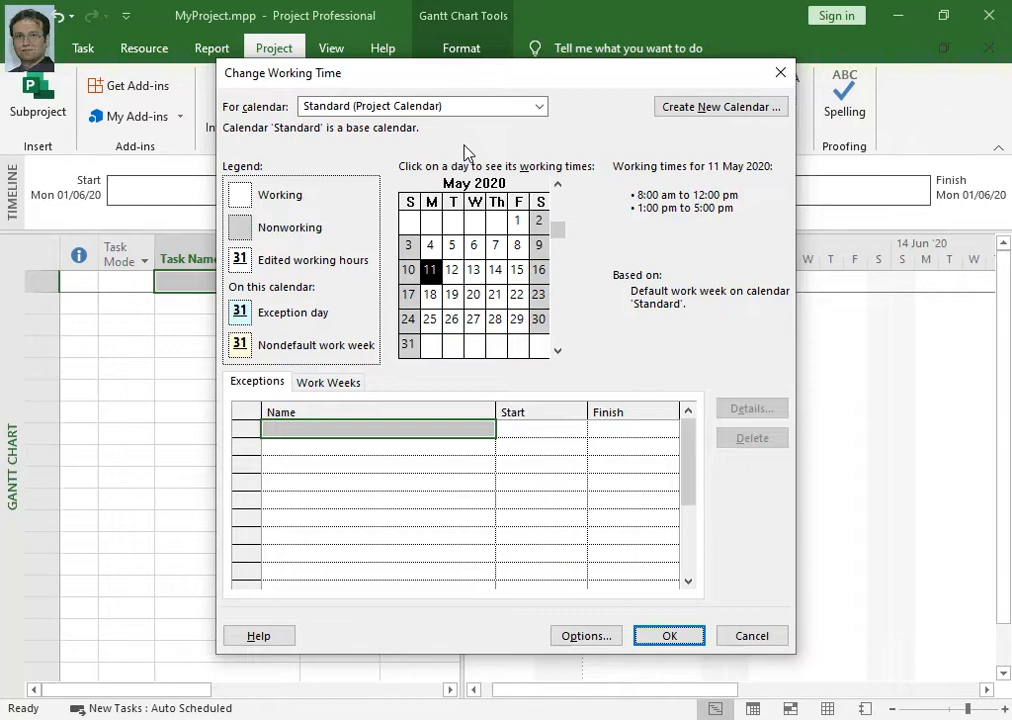
click(463, 108)
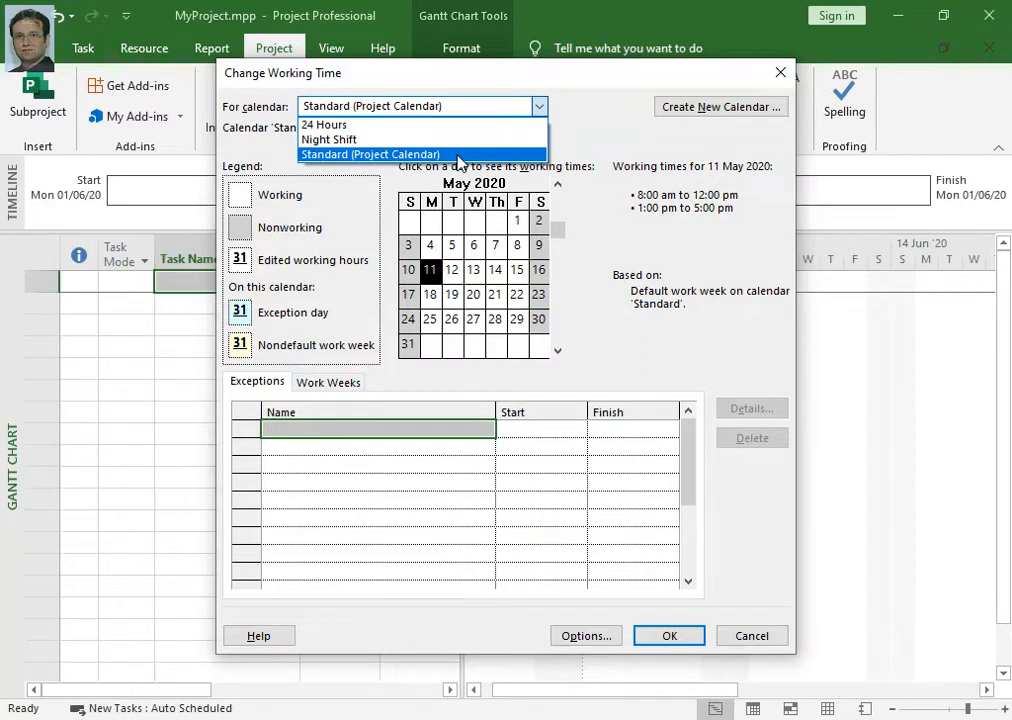
click(459, 155)
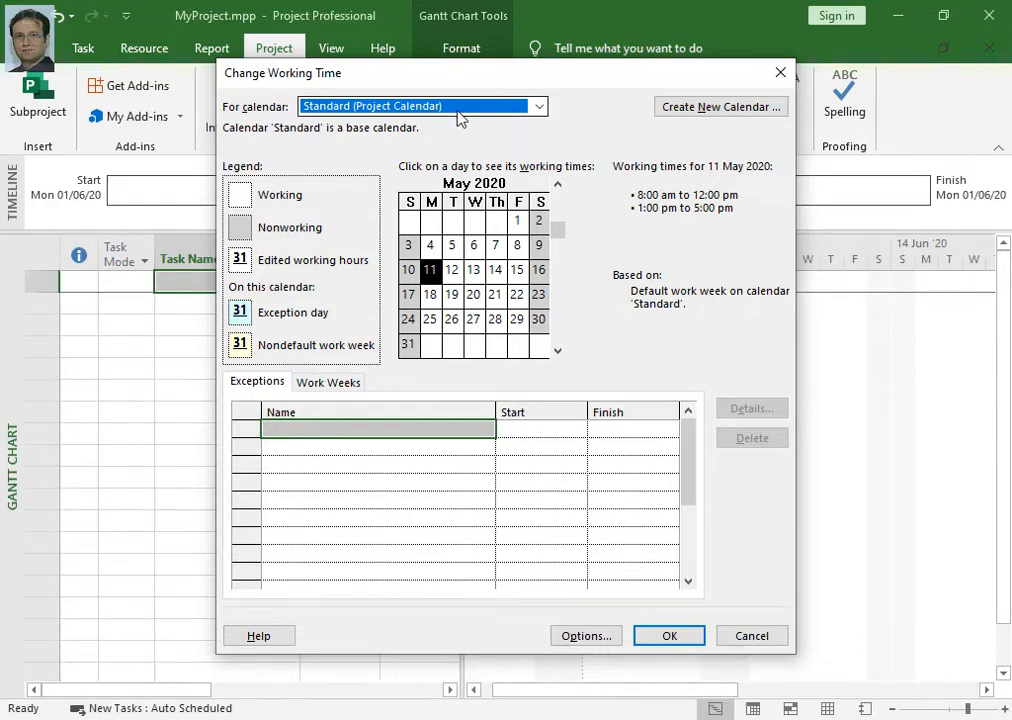
click(666, 112)
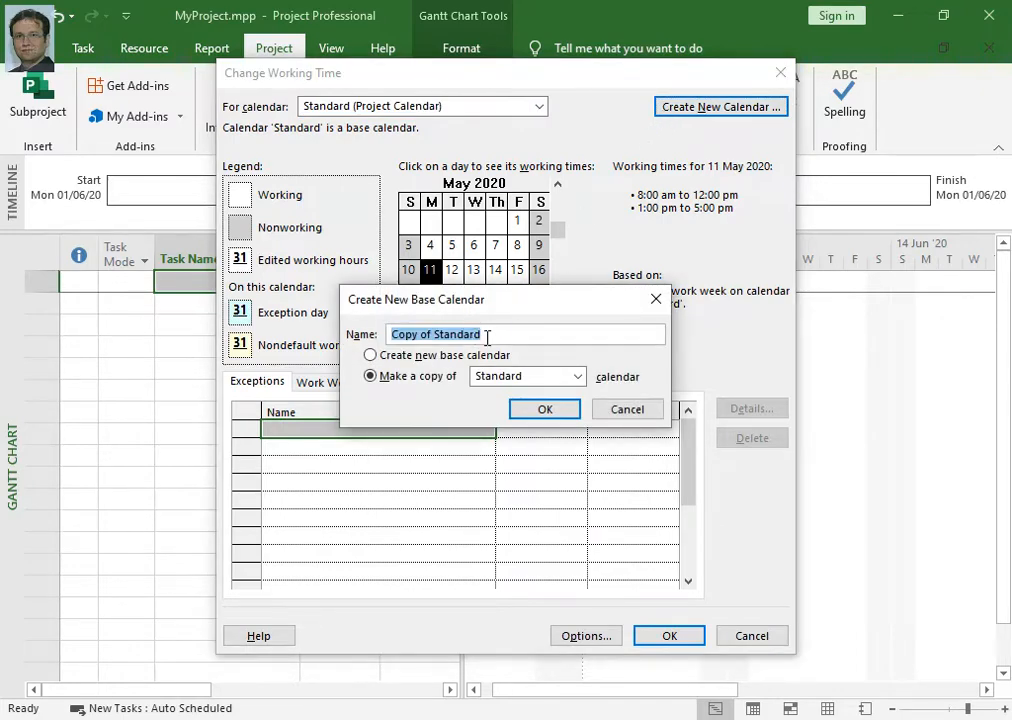
text(MyCalendar)
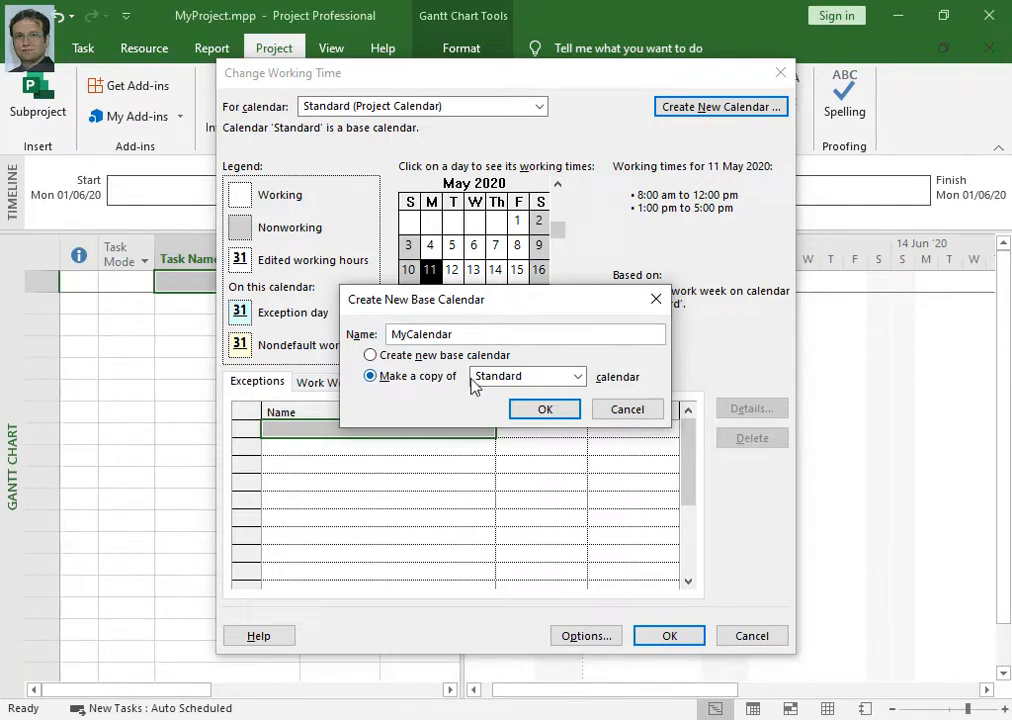
click(522, 410)
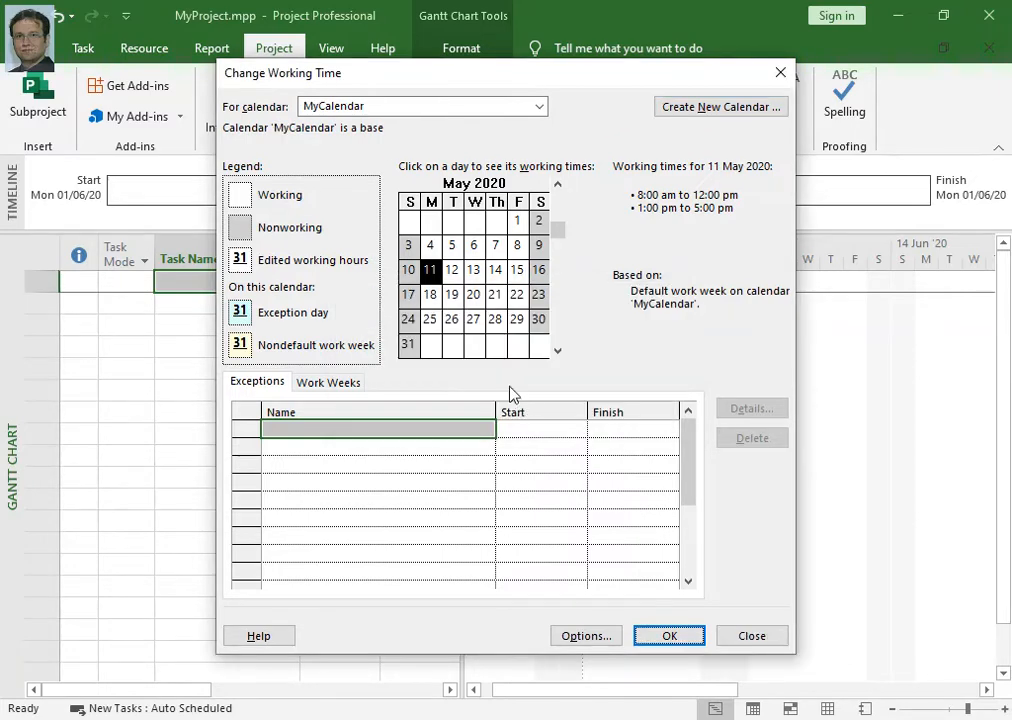
click(366, 107)
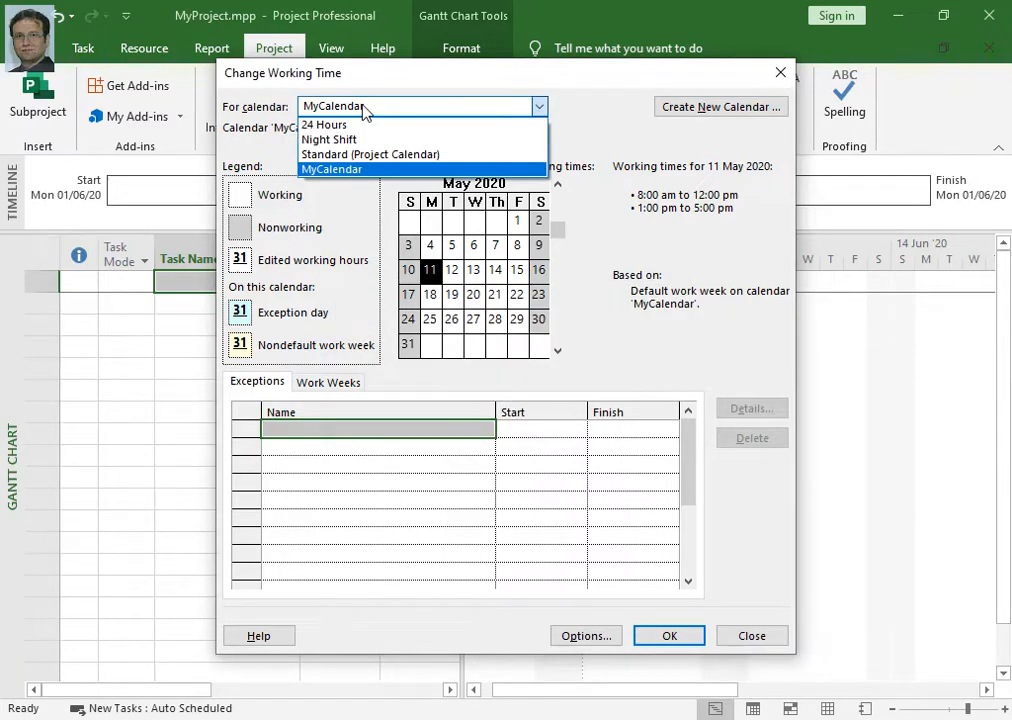
click(364, 108)
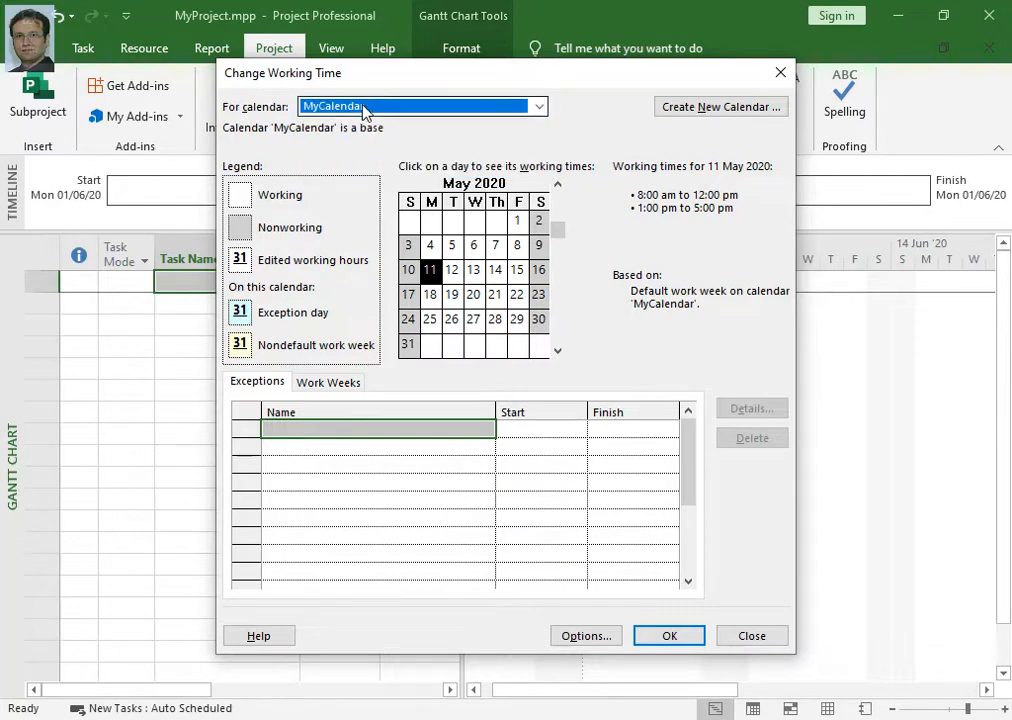
- In MyCalendar's default work week, set Monday to specific working times of 8:00 am to 1:00 pm and 2:00 pm to 5:00 pm
click(335, 390)
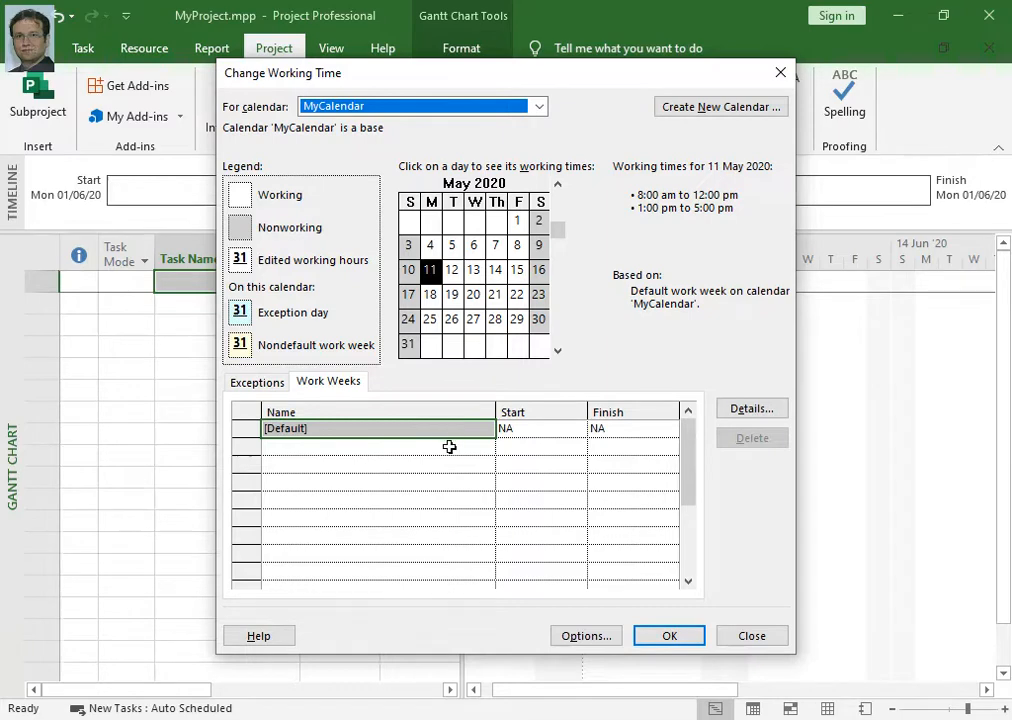
click(751, 417)
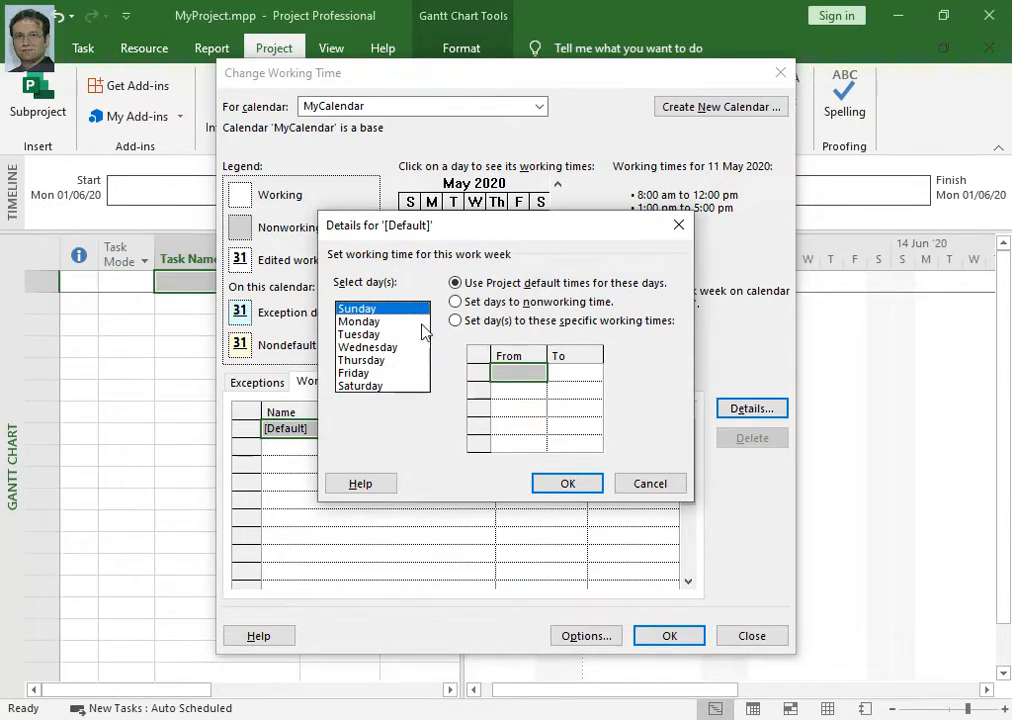
click(382, 321)
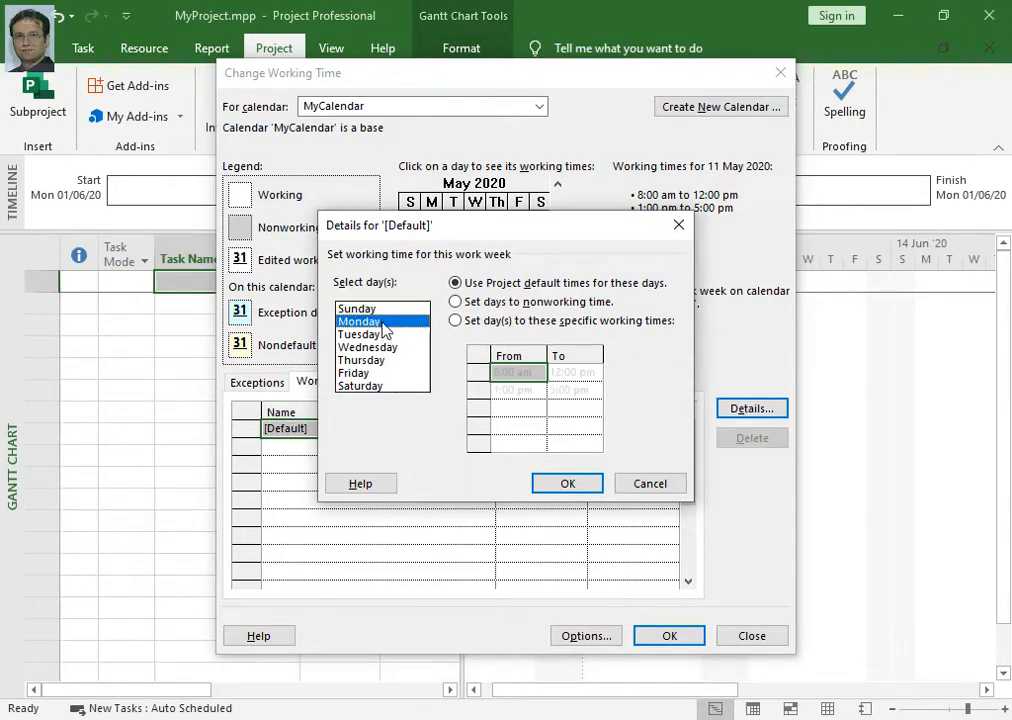
click(458, 322)
click(563, 372)
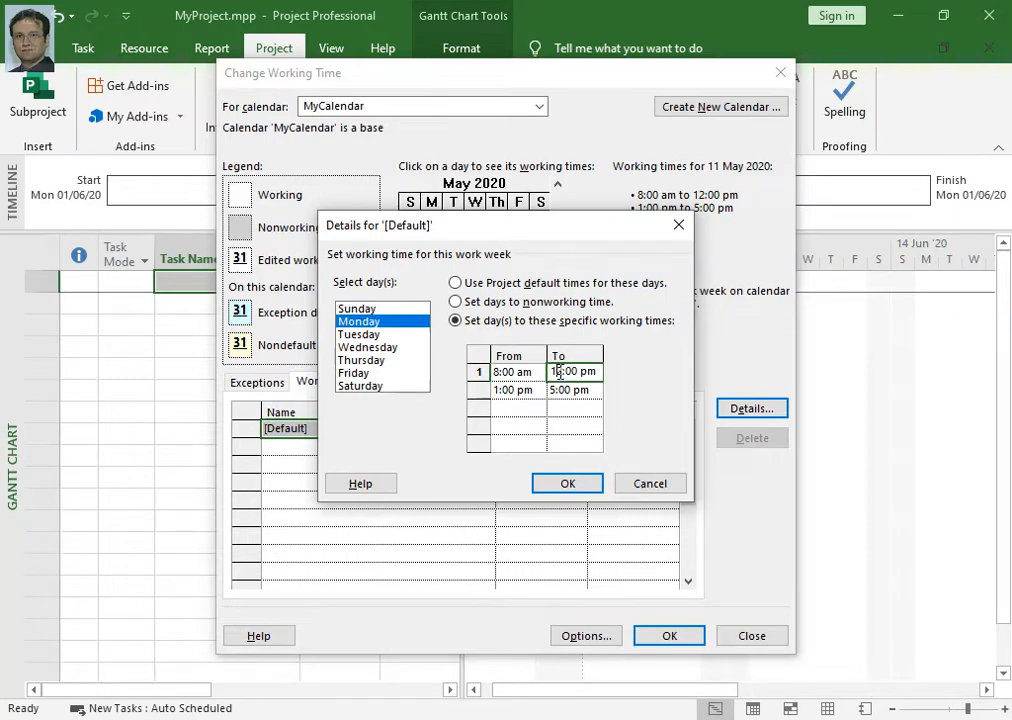
key(Delete)
click(503, 390)
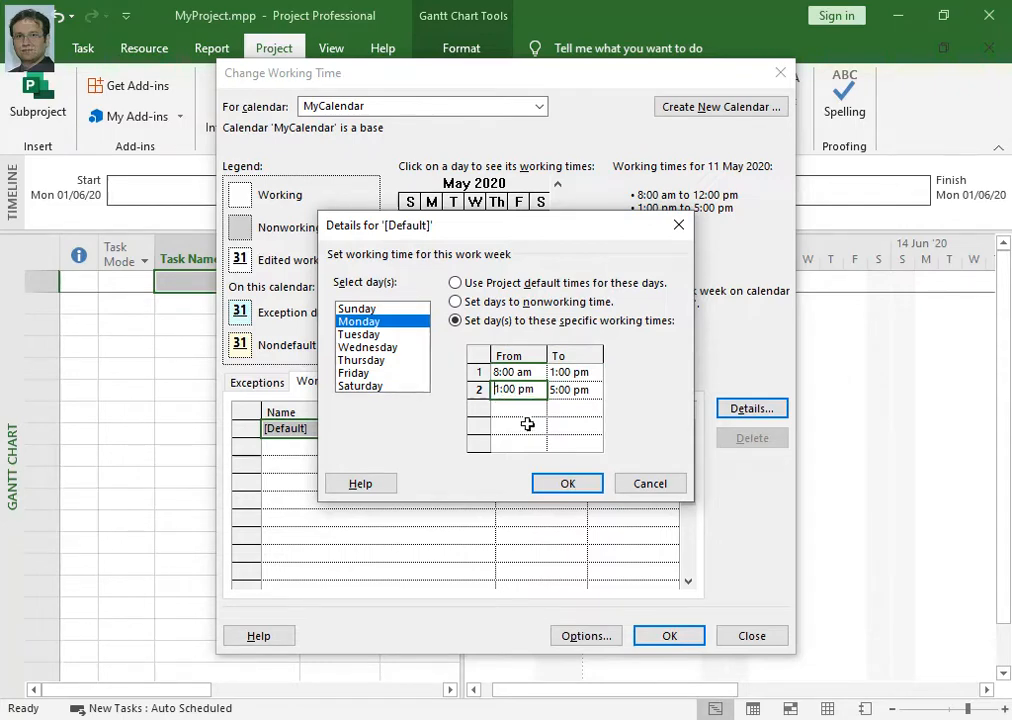
key(BackSpace)
text(2)
click(574, 481)
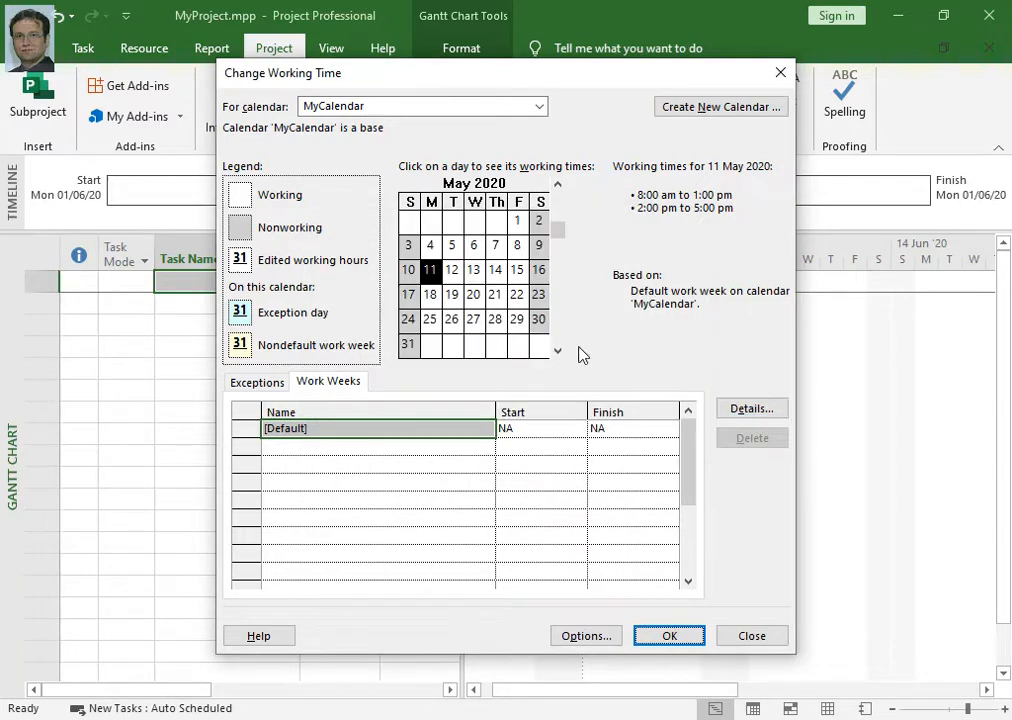
- Review the working times of Monday through Saturday in the details of MyCalendar's default work week
click(721, 409)
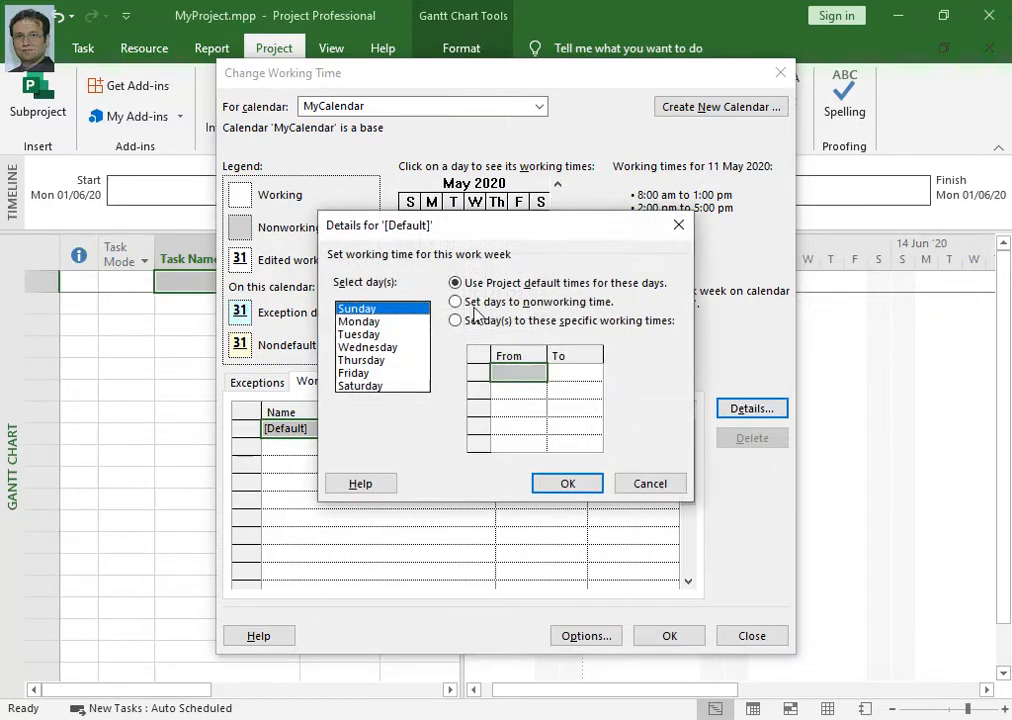
click(385, 322)
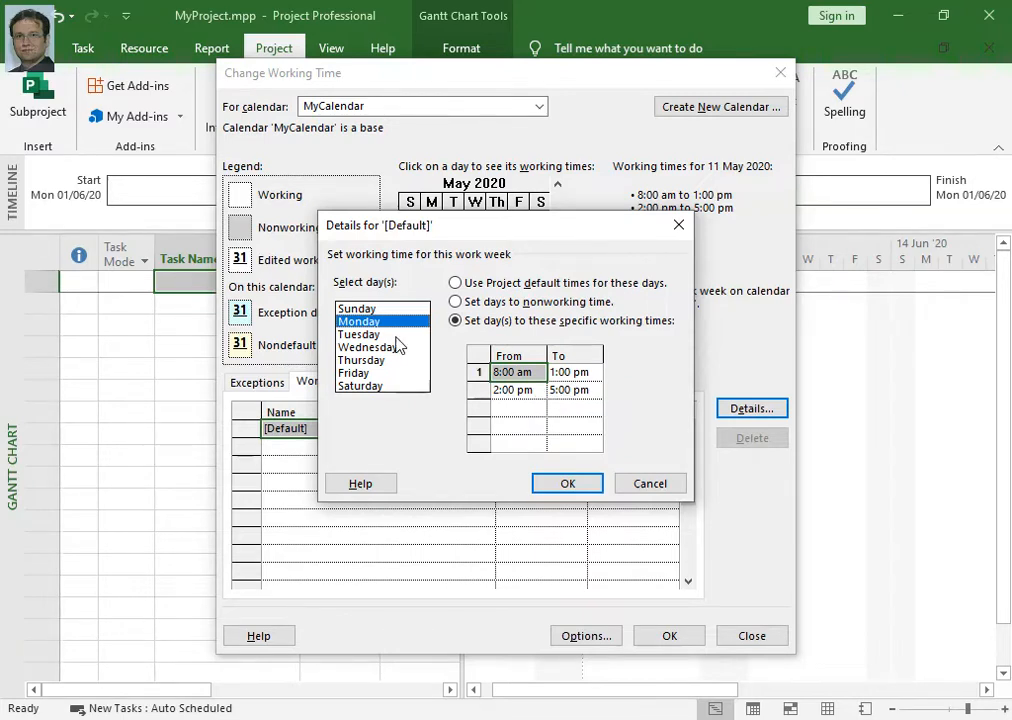
click(346, 335)
click(358, 347)
click(363, 361)
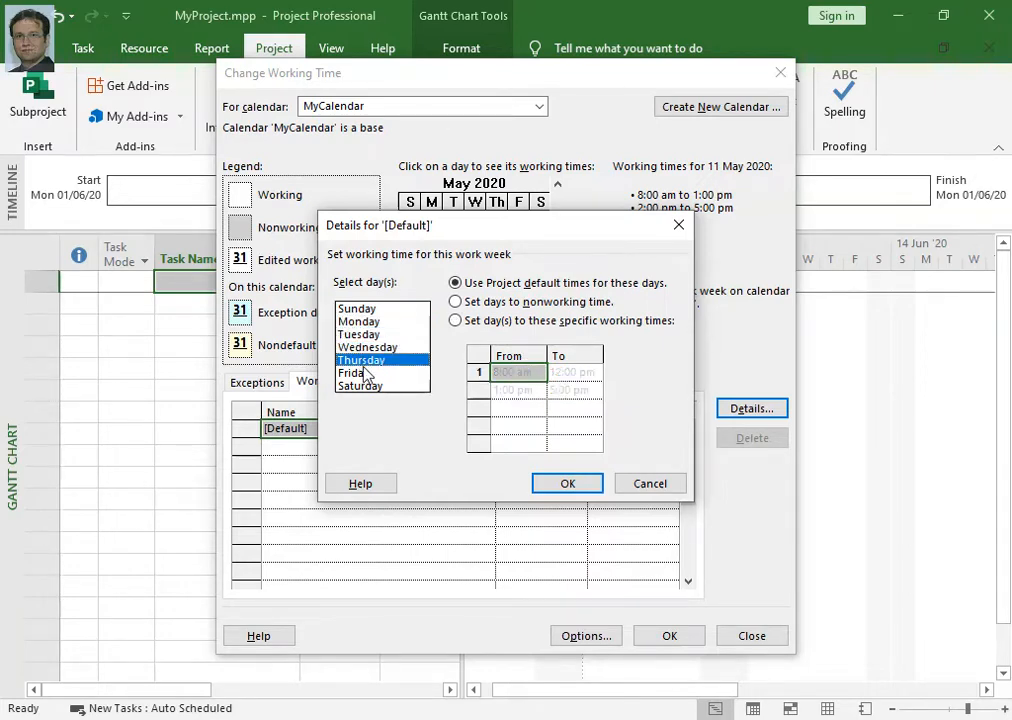
click(362, 386)
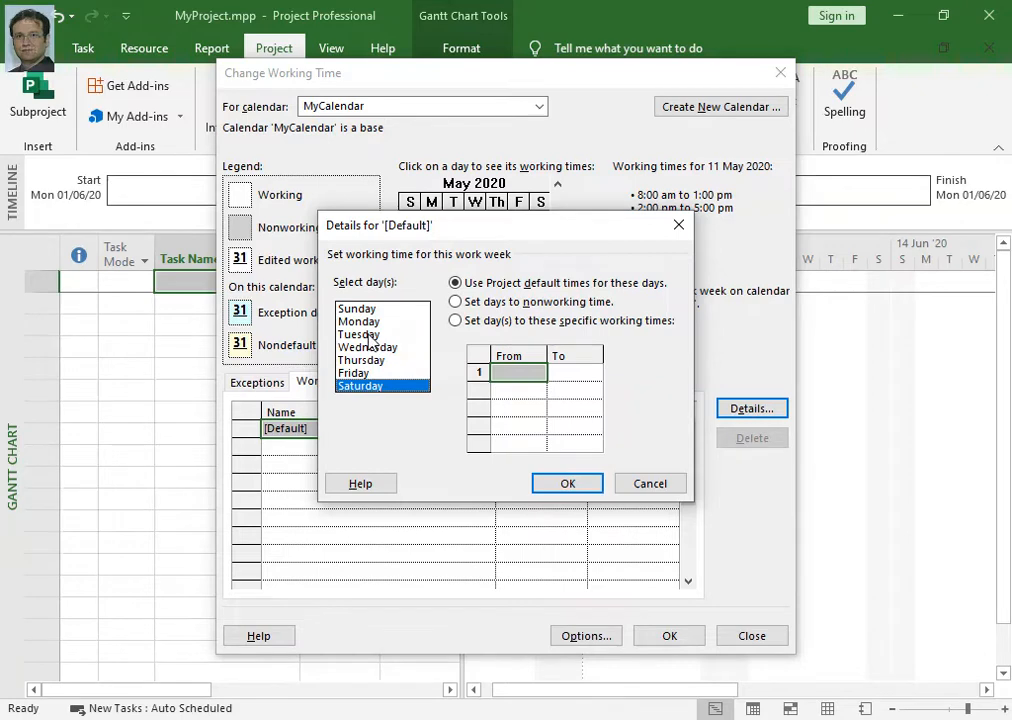
click(368, 335)
click(370, 348)
click(372, 361)
click(370, 373)
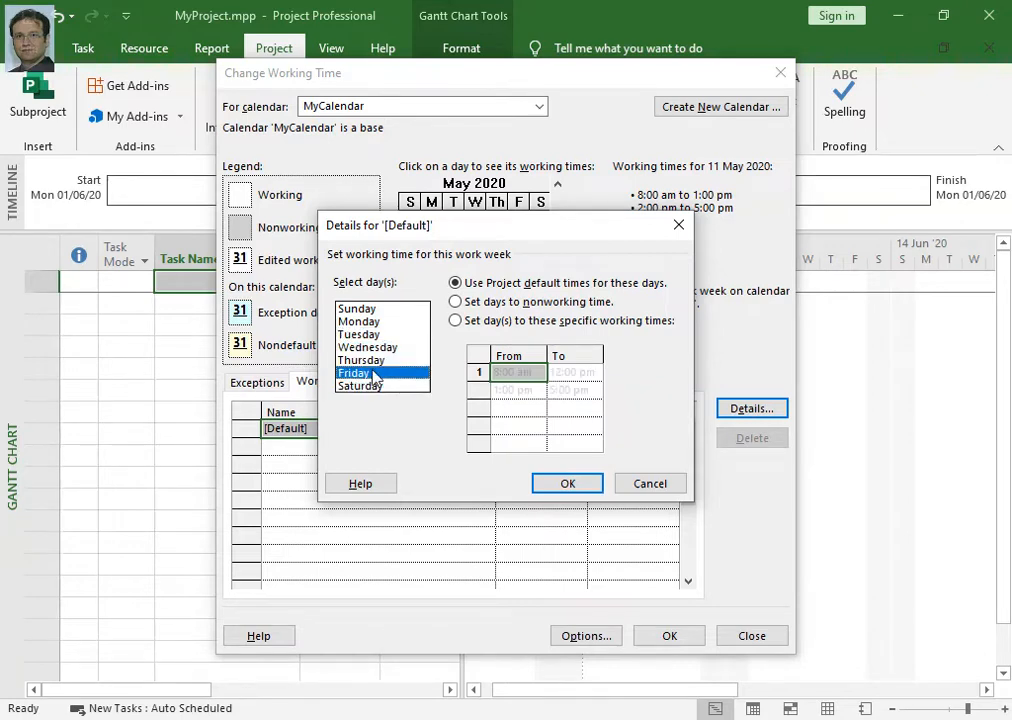
click(370, 335)
click(372, 322)
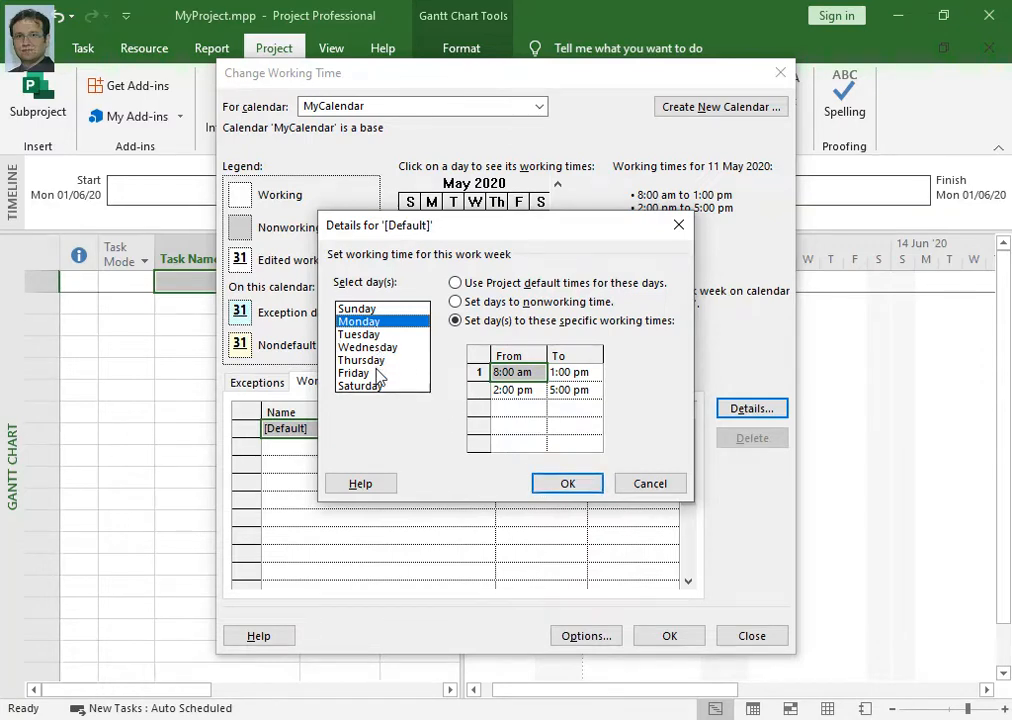
click(562, 484)
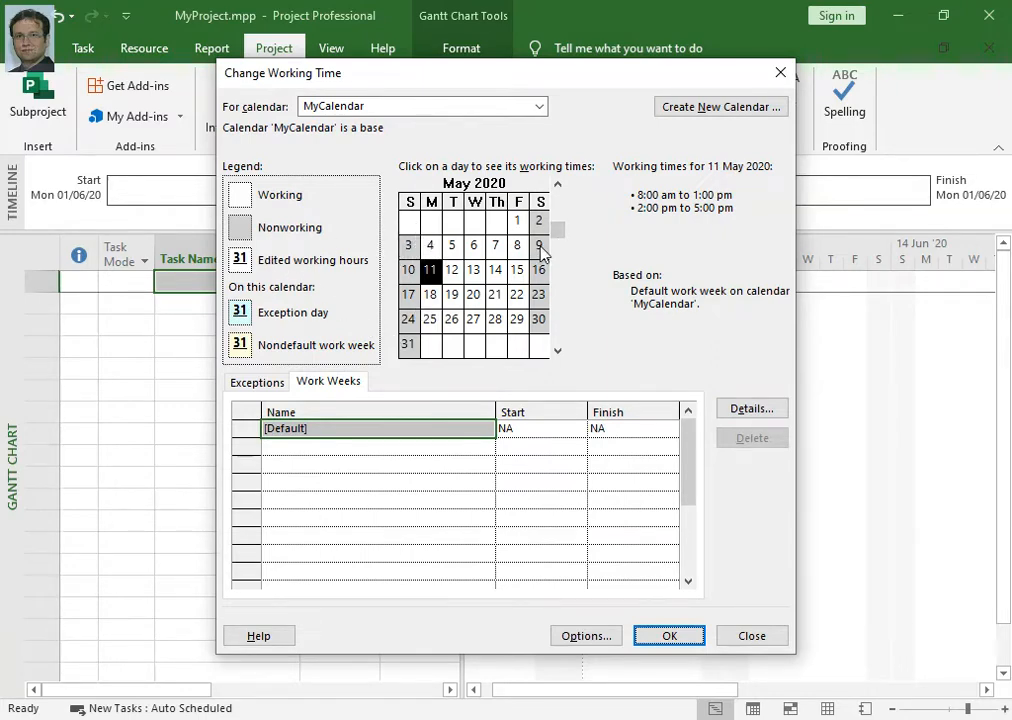
- Give Saturday specific working times in MyCalendar's default work week, with a first shift from 8:00 am to 1:00 pm
click(752, 409)
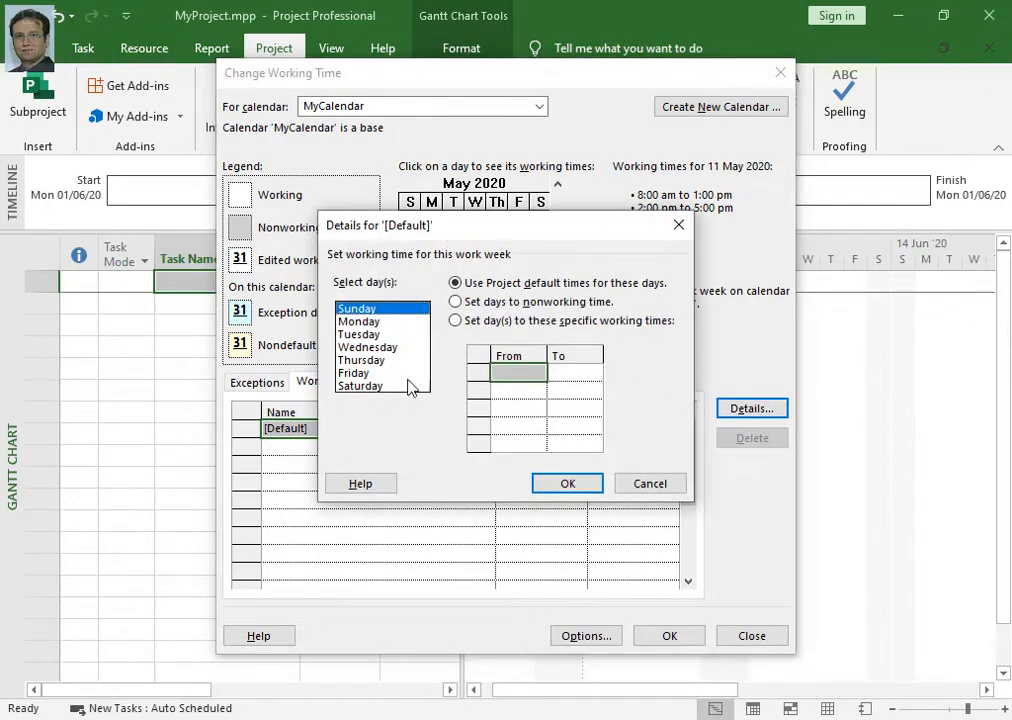
click(363, 387)
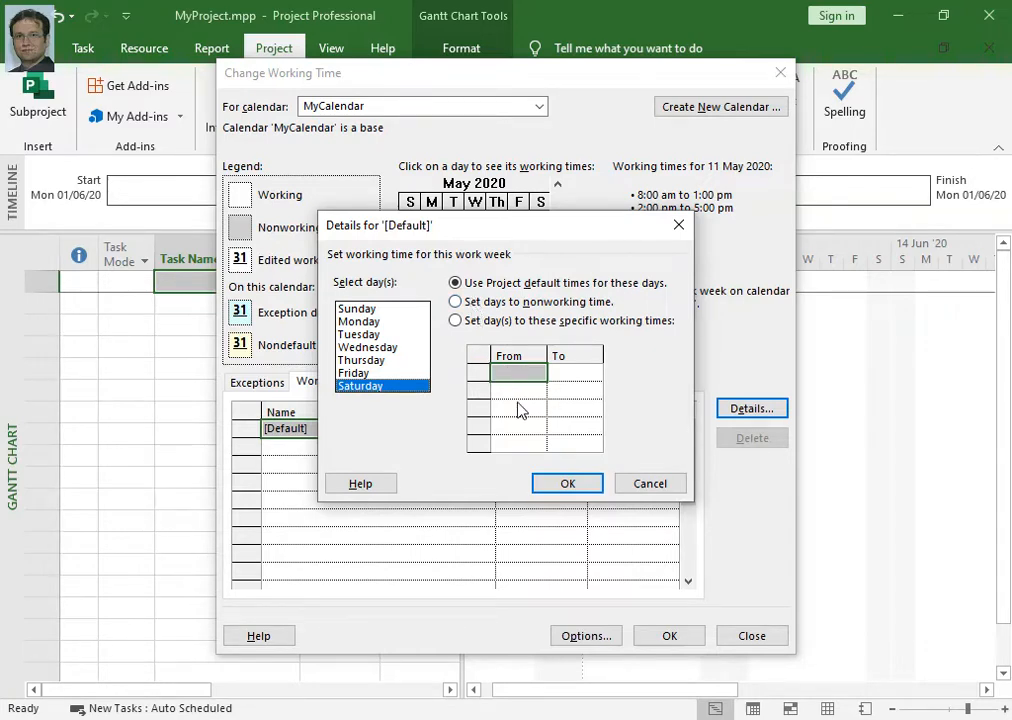
click(484, 328)
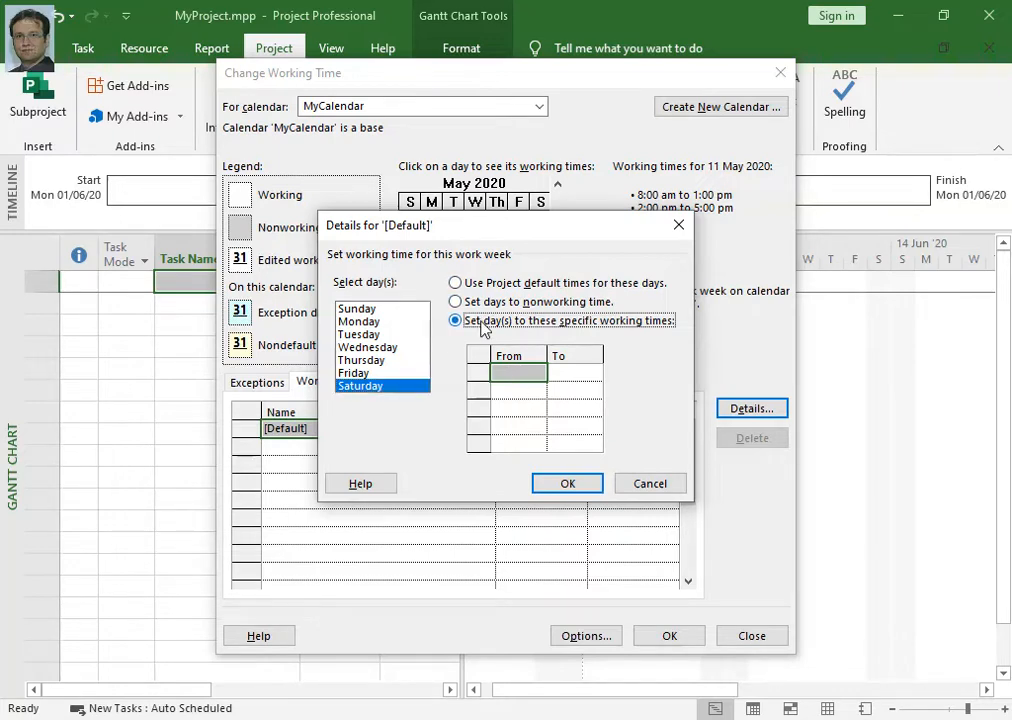
click(521, 373)
text(8:00 )
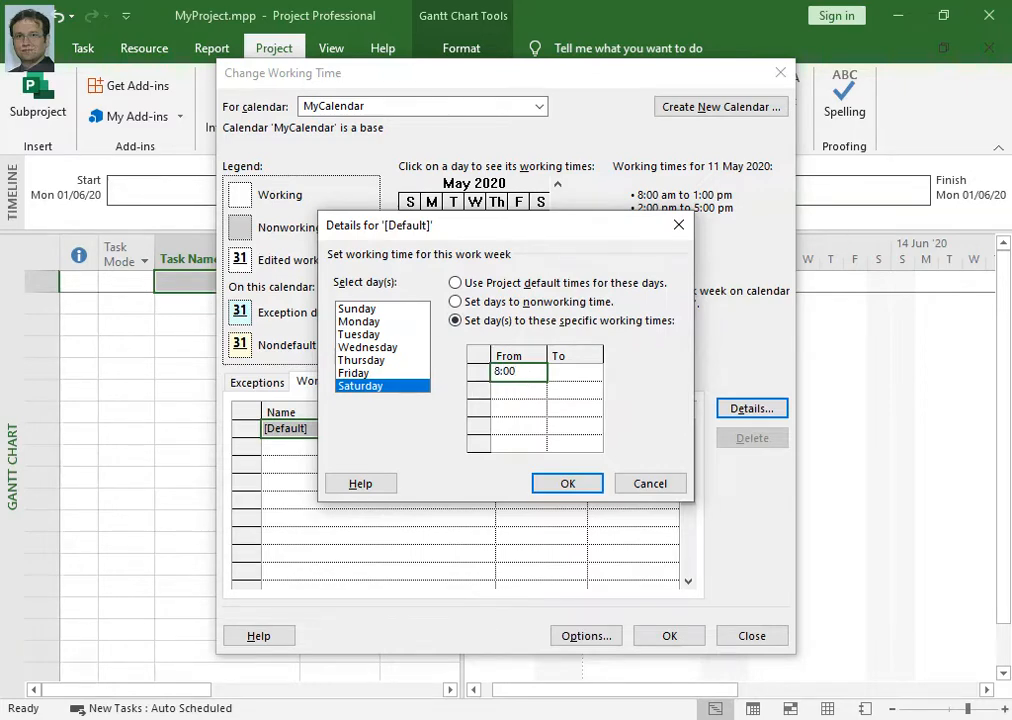
text(am)
key(Return)
click(562, 374)
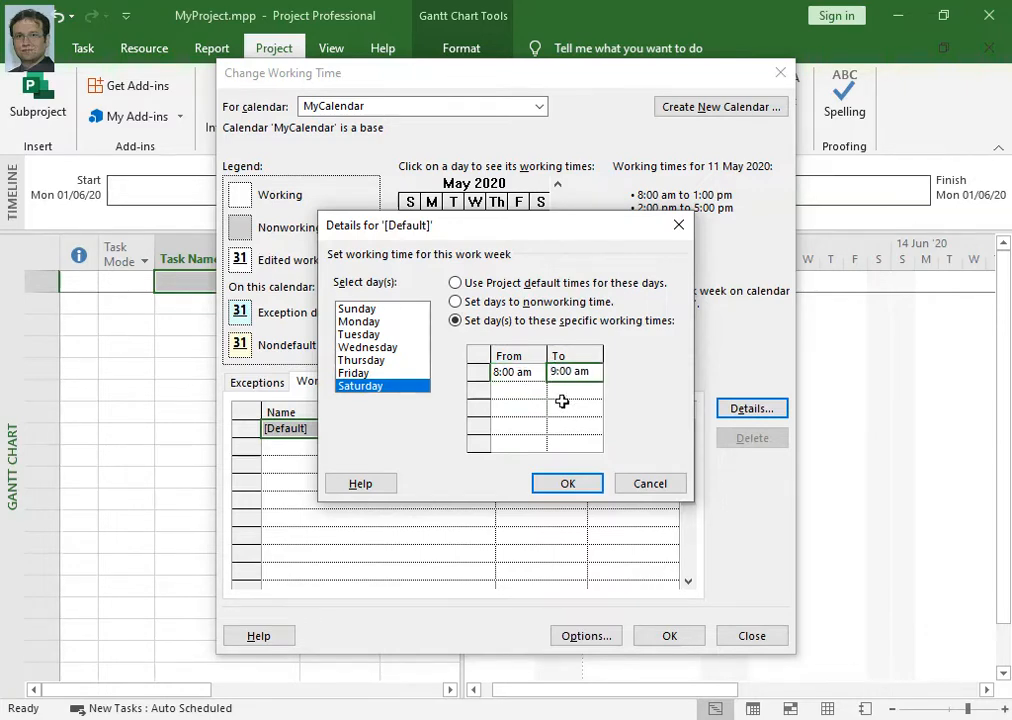
key(BackSpace)
text(1)
- Add a second Saturday shift from 2:00 pm to 5:00 pm and apply the working time changes to MyCalendar
click(534, 390)
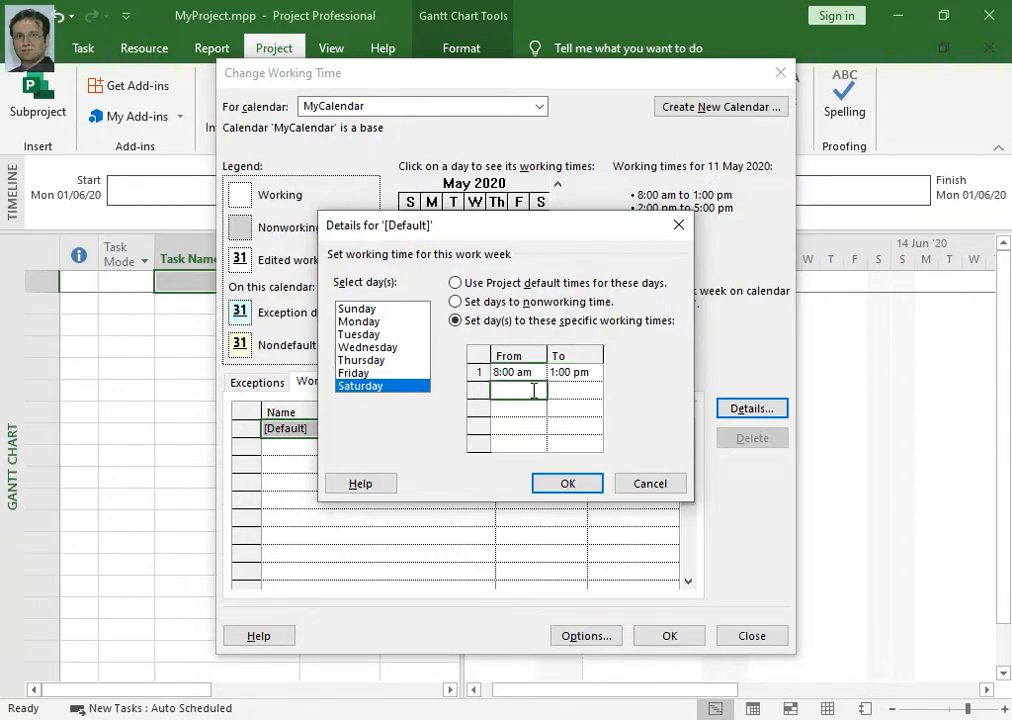
text(2:00pm)
click(565, 389)
click(553, 390)
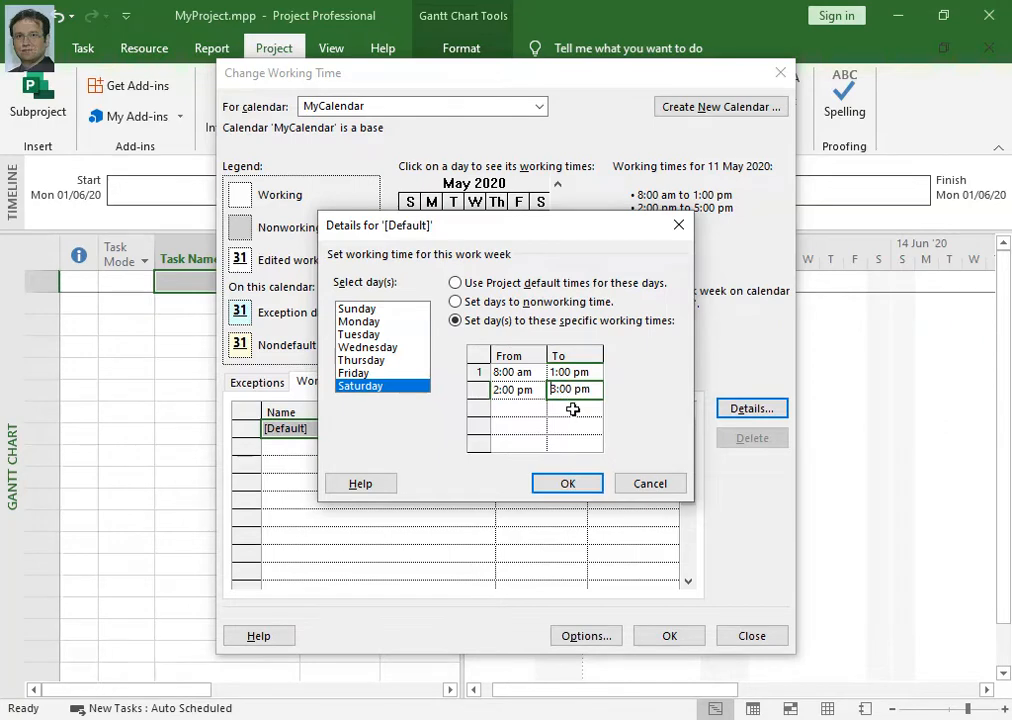
key(BackSpace)
text(5)
click(570, 482)
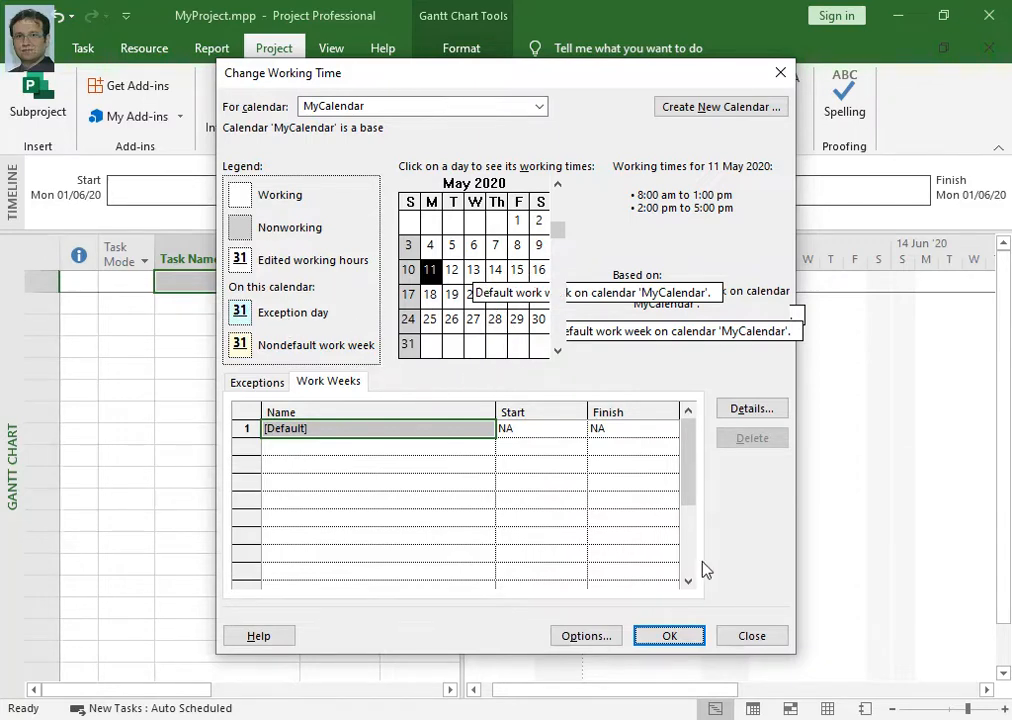
click(668, 636)
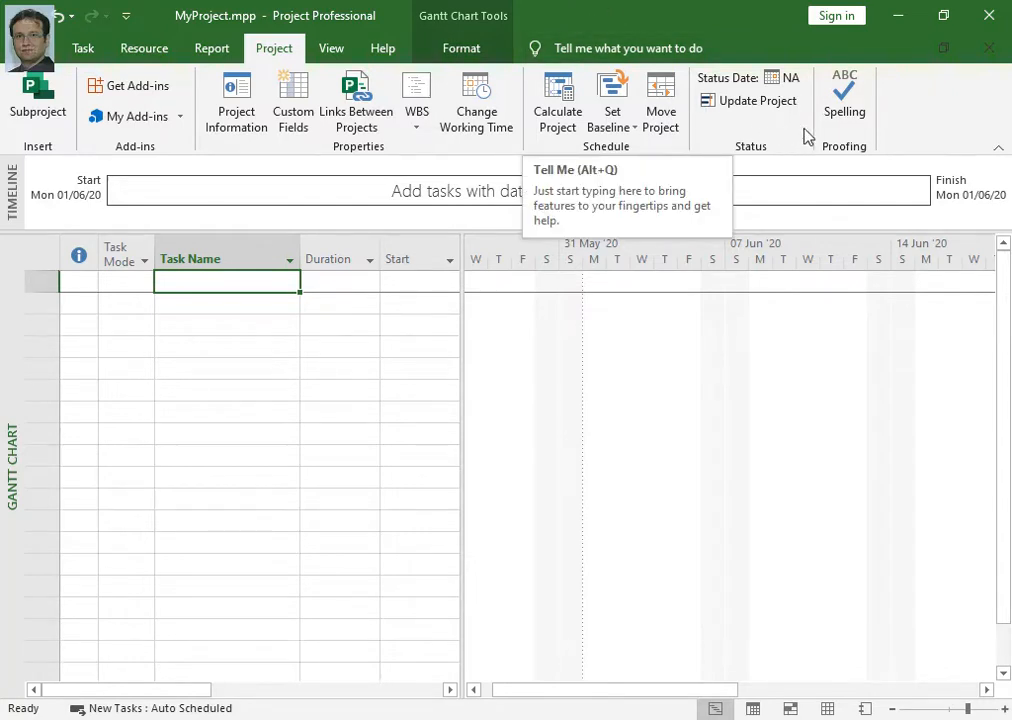
click(82, 49)
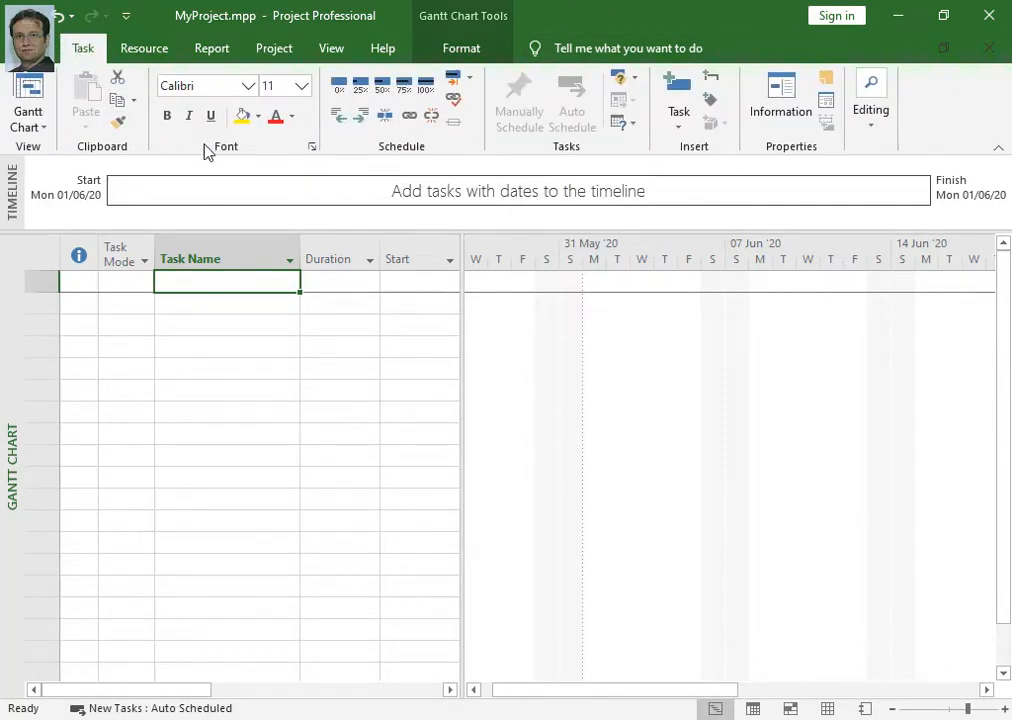
double_click(739, 20)
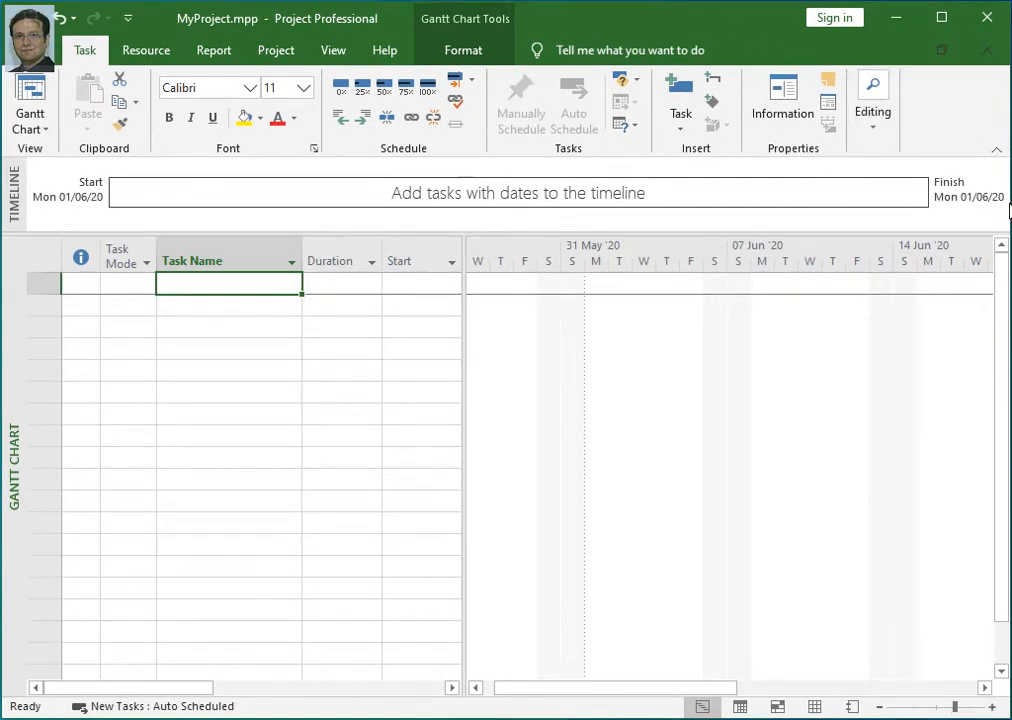
mouse_move(1005, 198)
mouse_down()
mouse_move(444, 211)
mouse_move(115, 237)
mouse_move(1008, 203)
mouse_up()
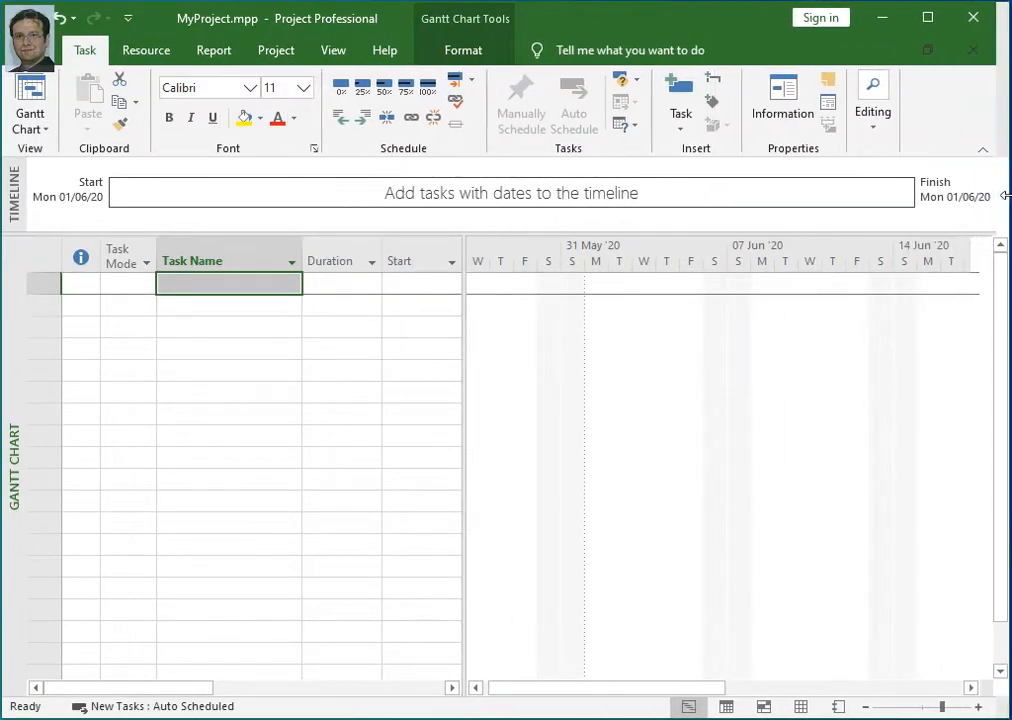
click(945, 19)
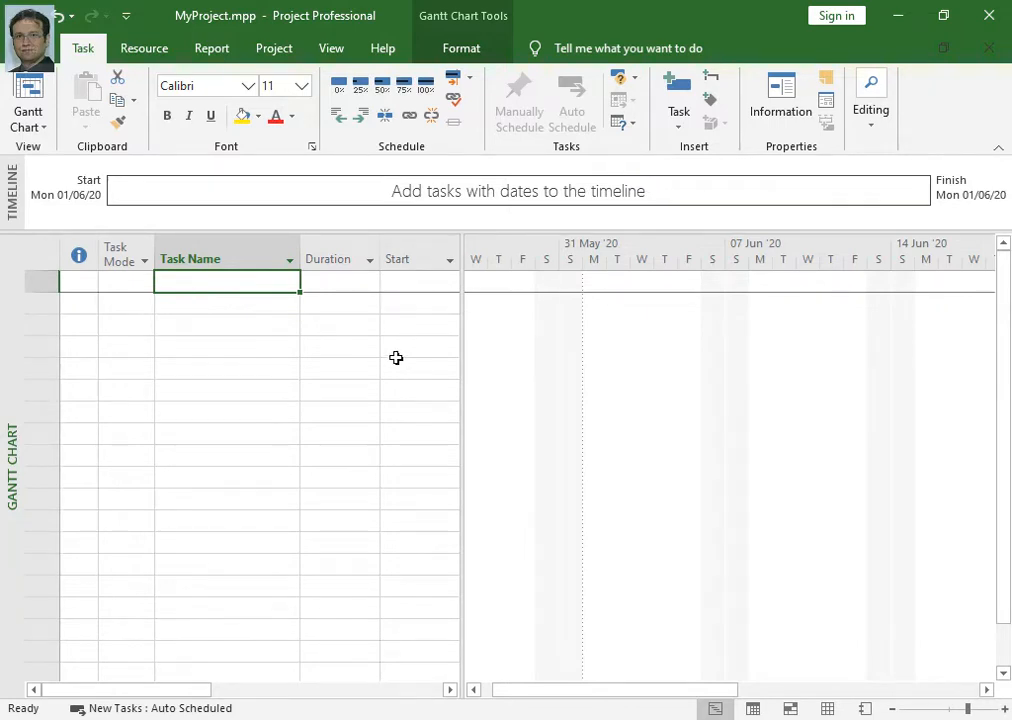
- Enter Project Deliverables and Procure Hardware as the first two tasks in the Gantt chart table
text(Project )
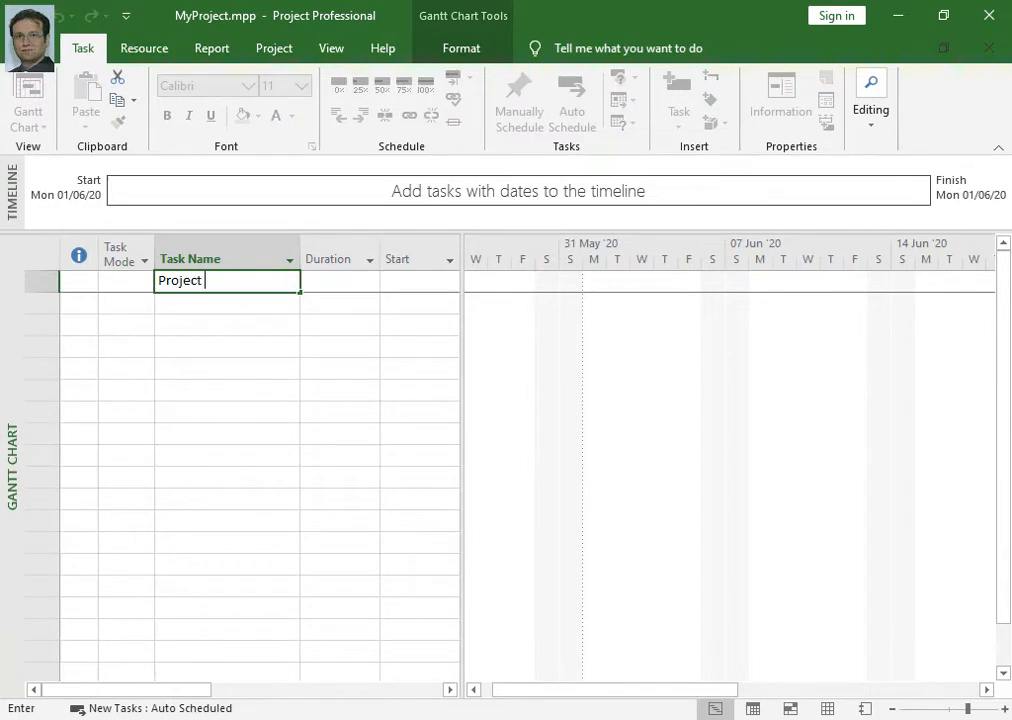
text(Deliverable)
key(Escape)
text(s)
key(Return)
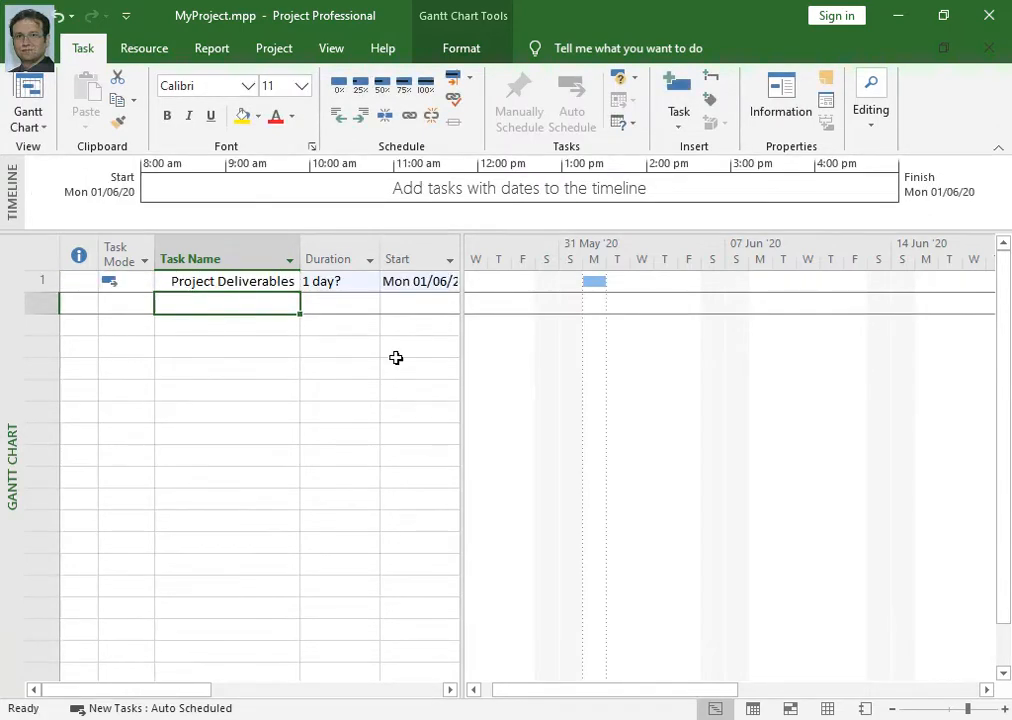
text(Procure Hare)
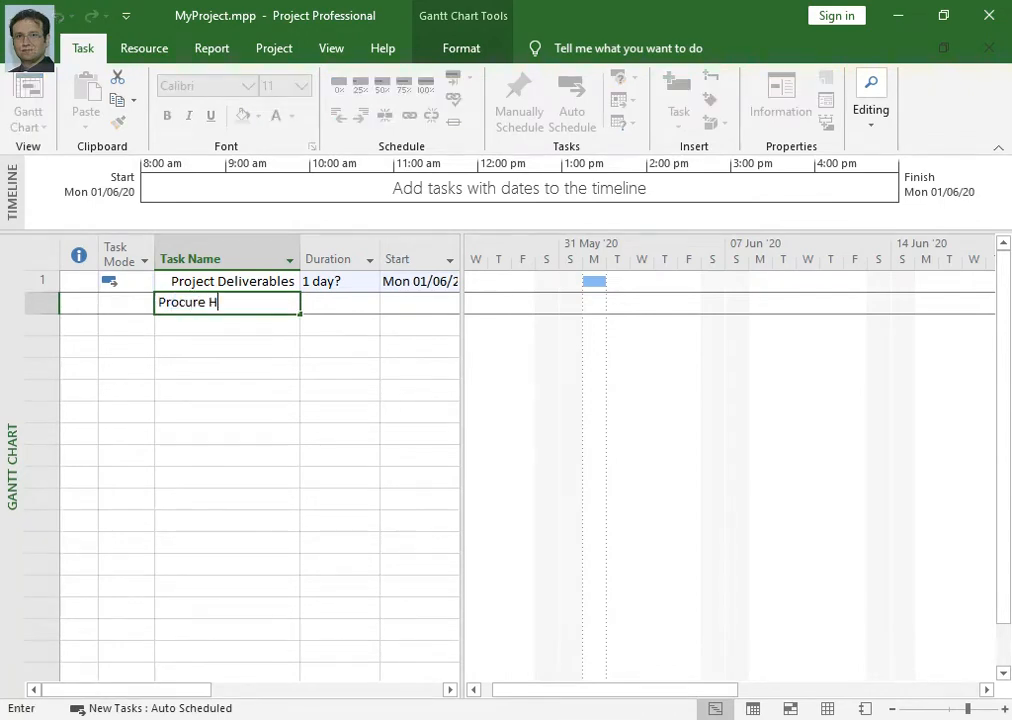
key(BackSpace)
key(BackSpace)
text(rdware)
key(Return)
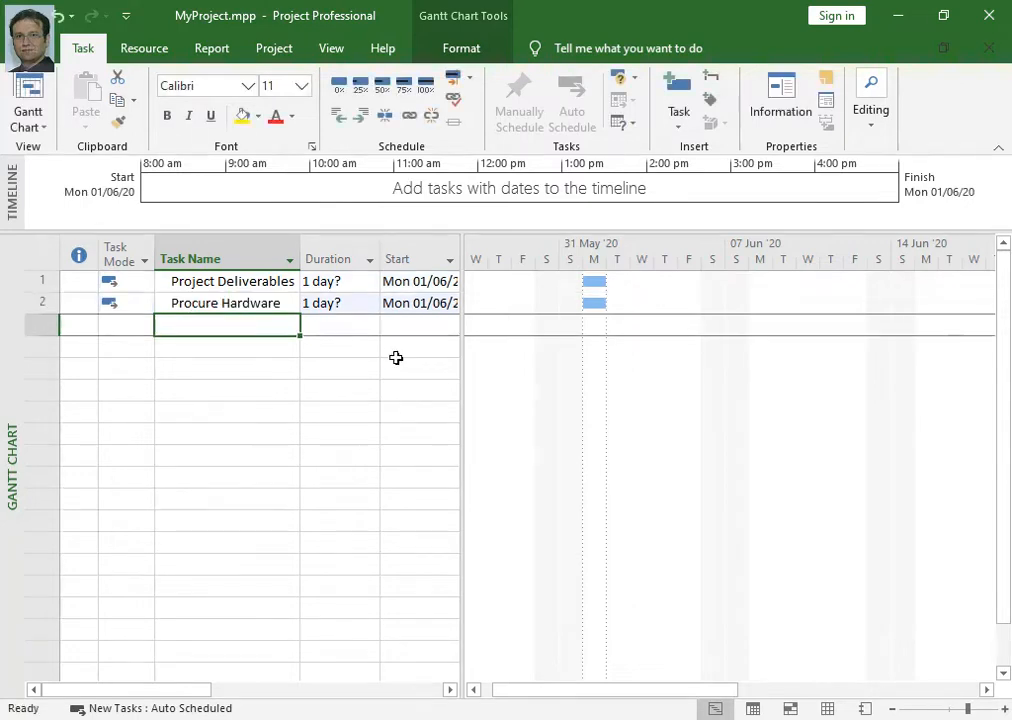
- Add the tasks Test Hardware and Procure Software Tools below Procure Hardware
text(Test )
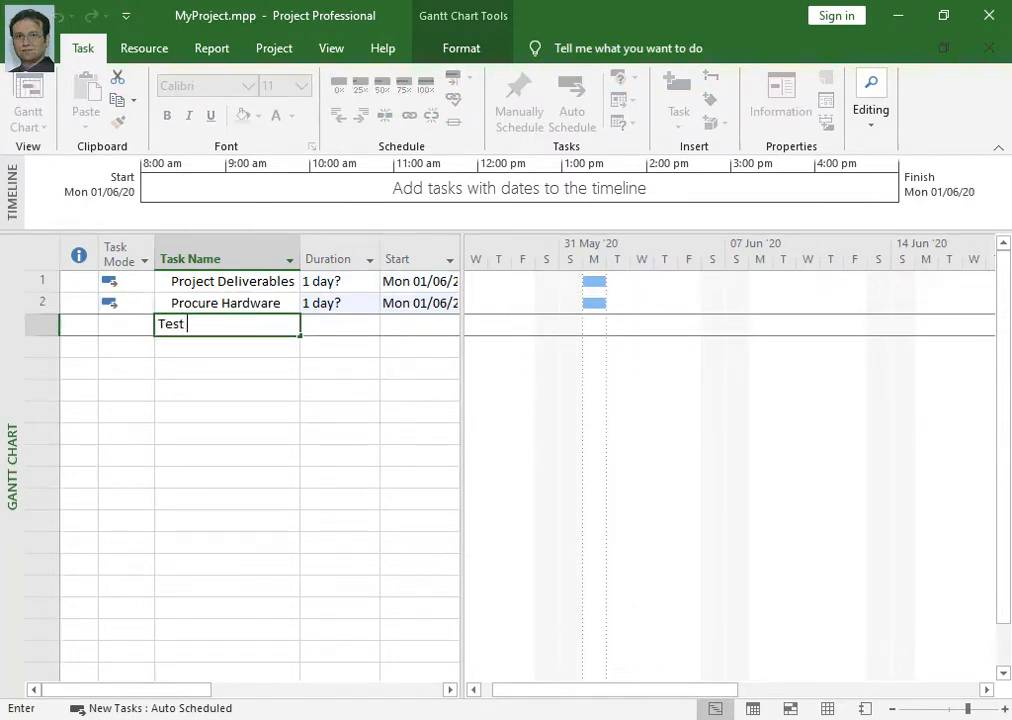
text(Hardware)
key(Return)
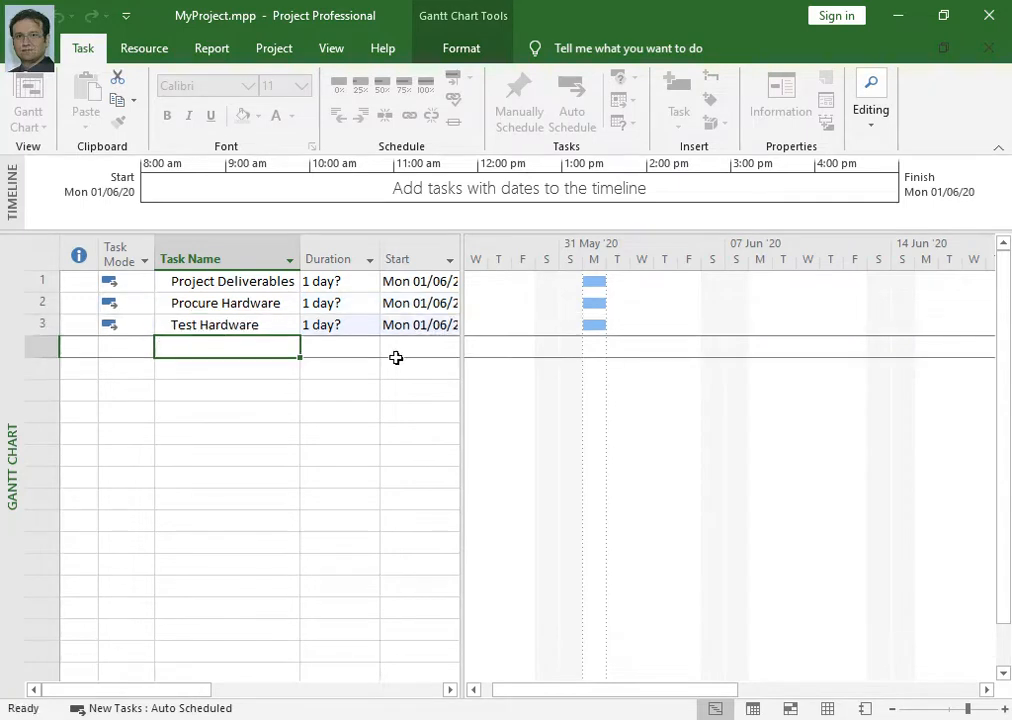
text(Procu)
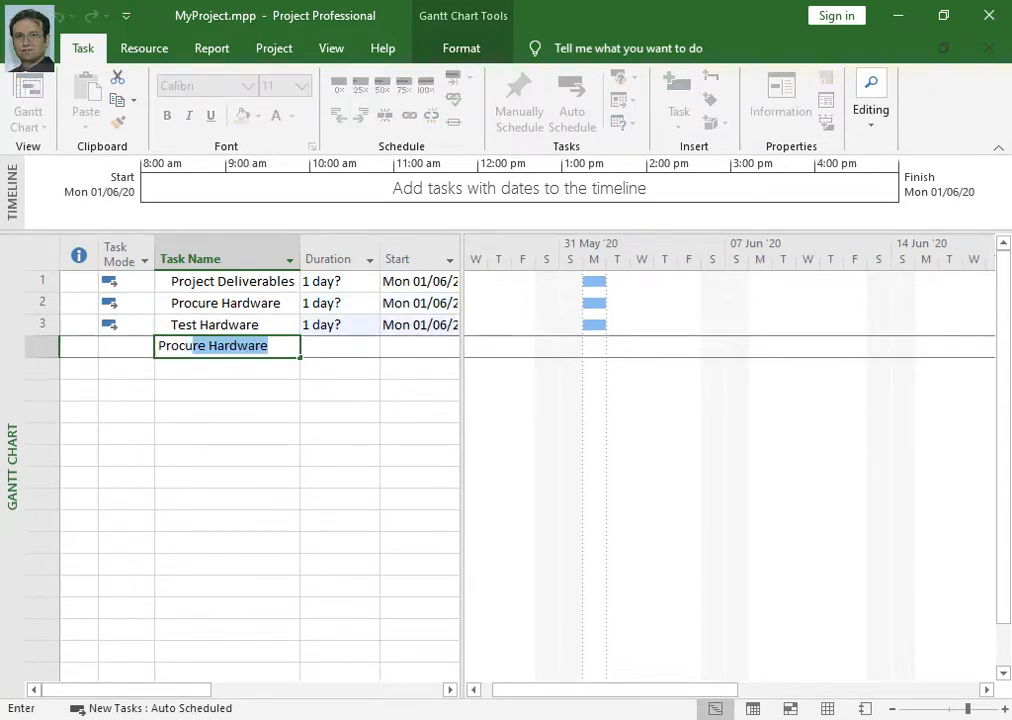
text(re Software Tools)
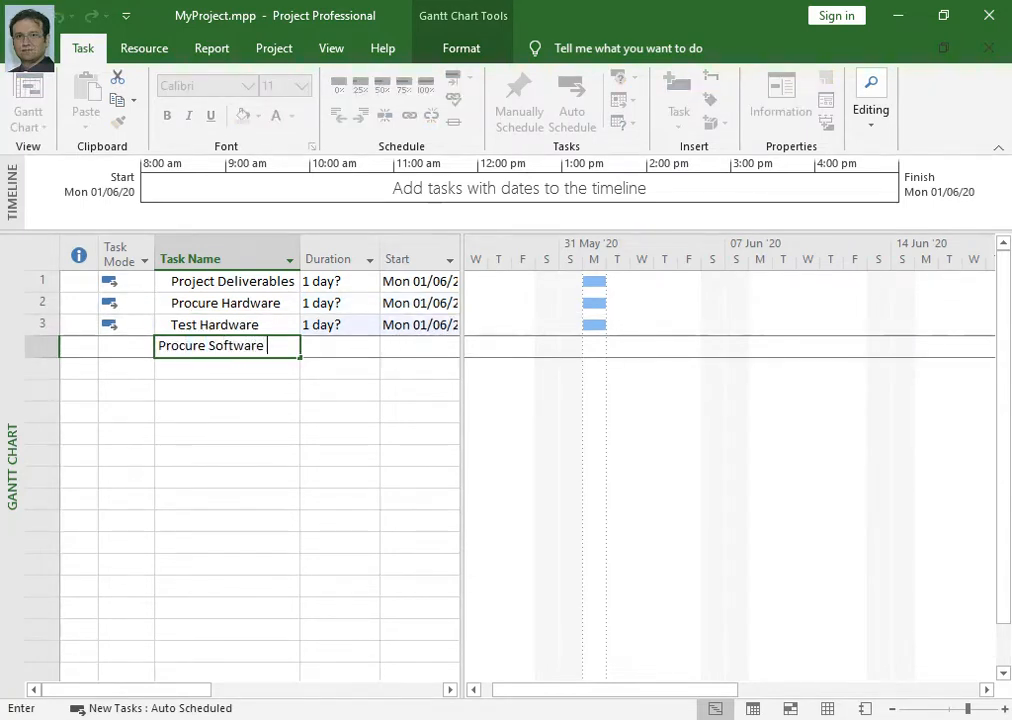
key(Return)
- Add the tasks Write Program and Test and Debug below Procure Software Tools
text(Write Program)
key(Return)
text(Test and Debu)
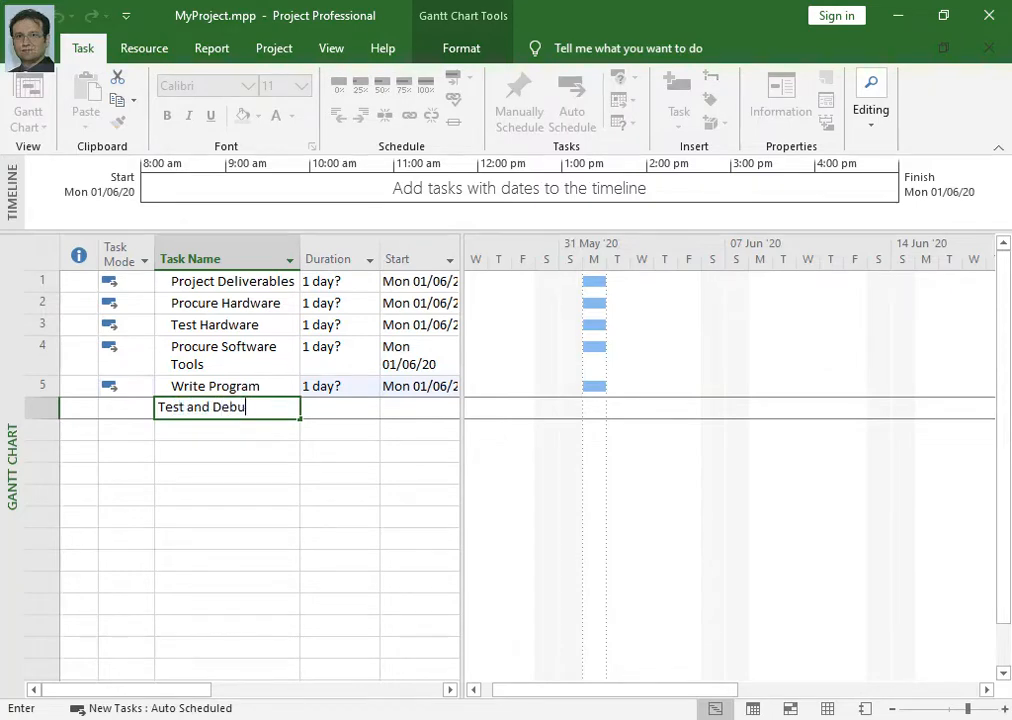
text(g)
key(Return)
- Add the tasks Install and Training at the end of the task list
text(Install)
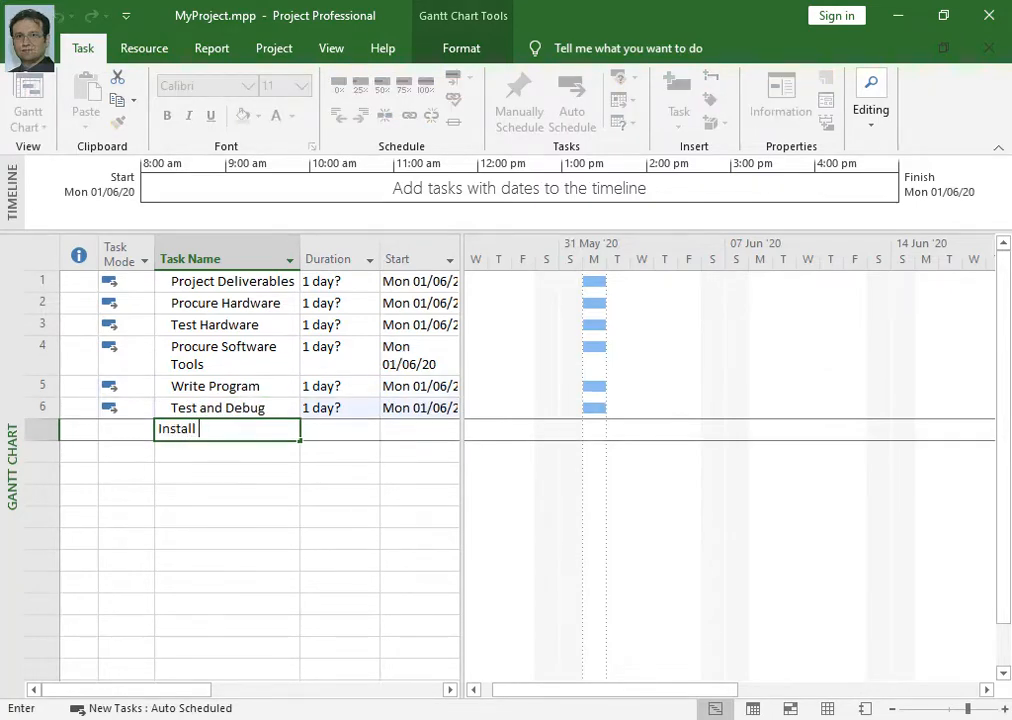
key(Return)
text(Training)
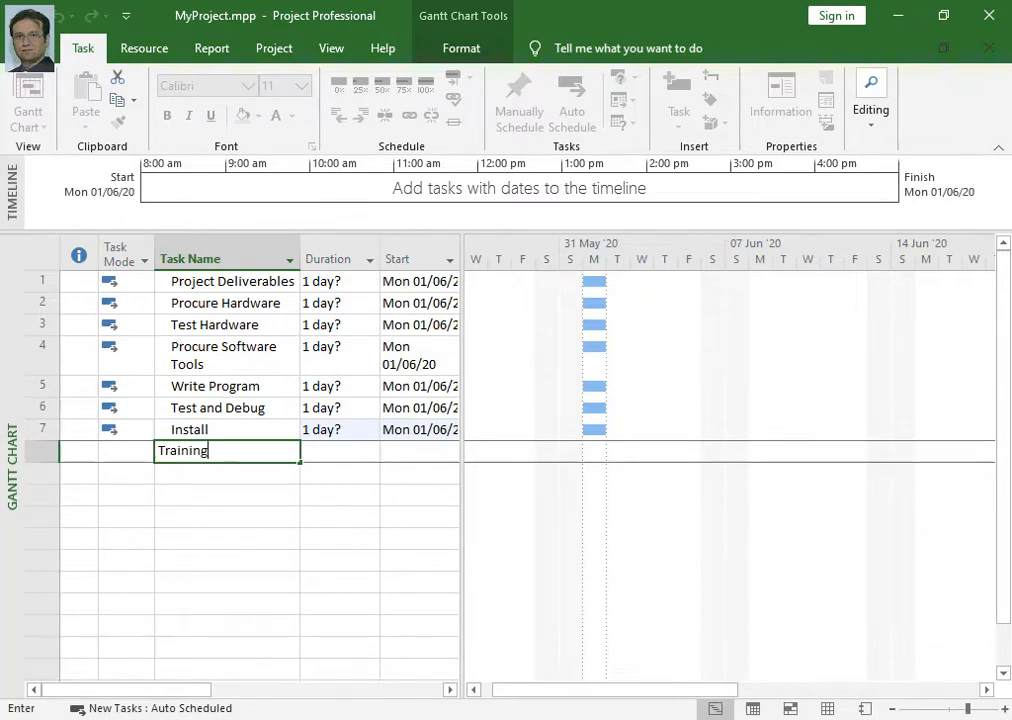
key(Return)
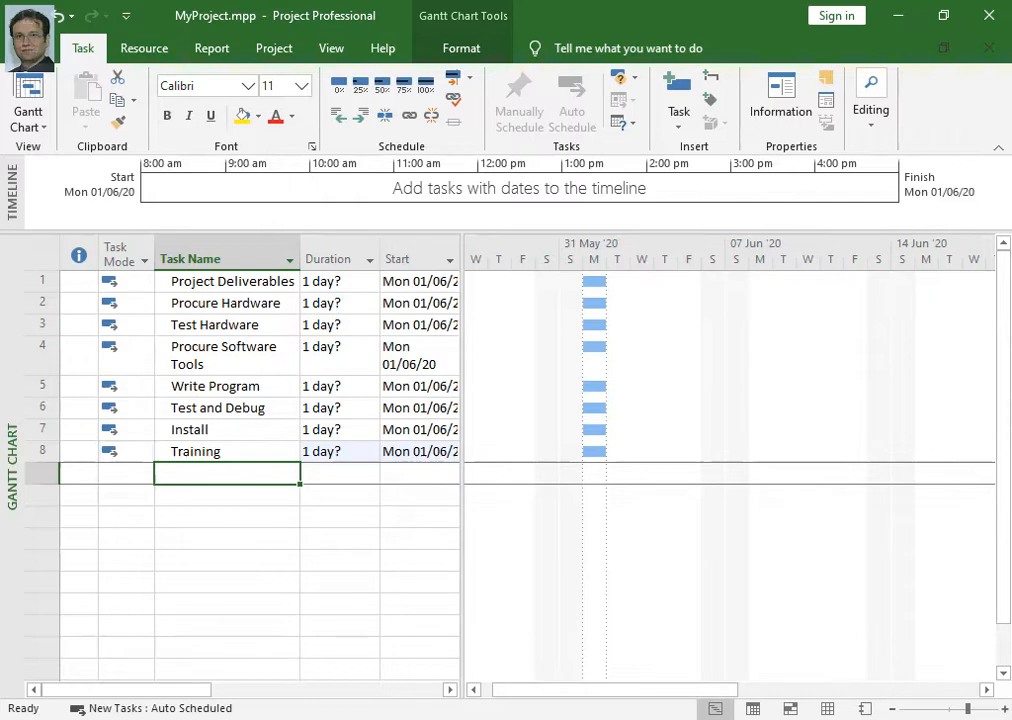
click(142, 282)
click(30, 48)
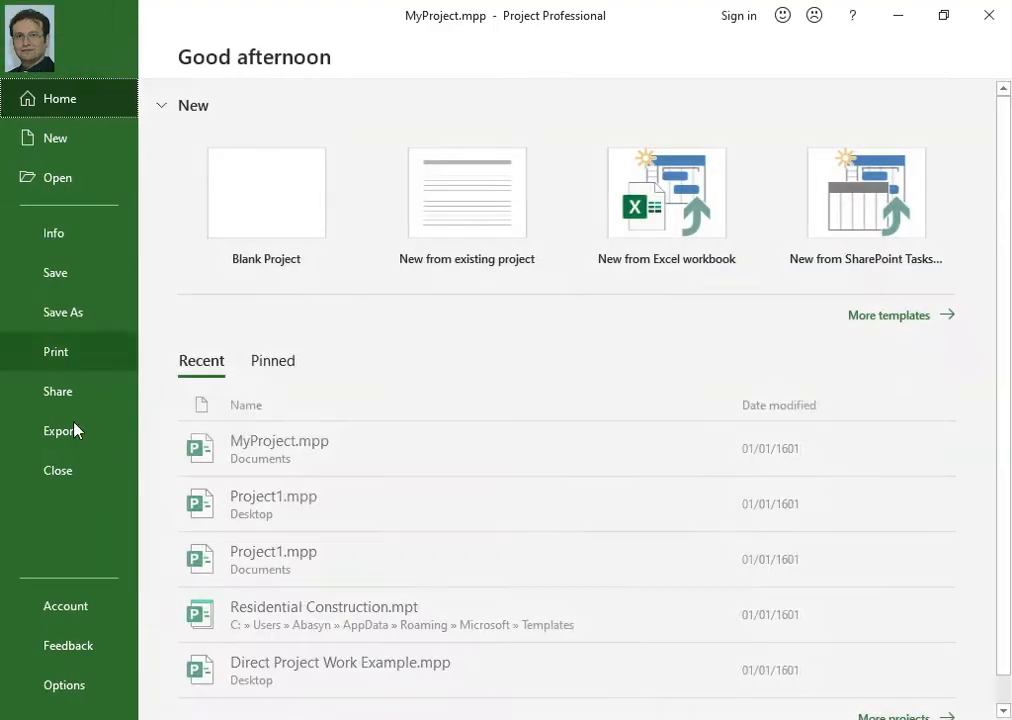
click(72, 678)
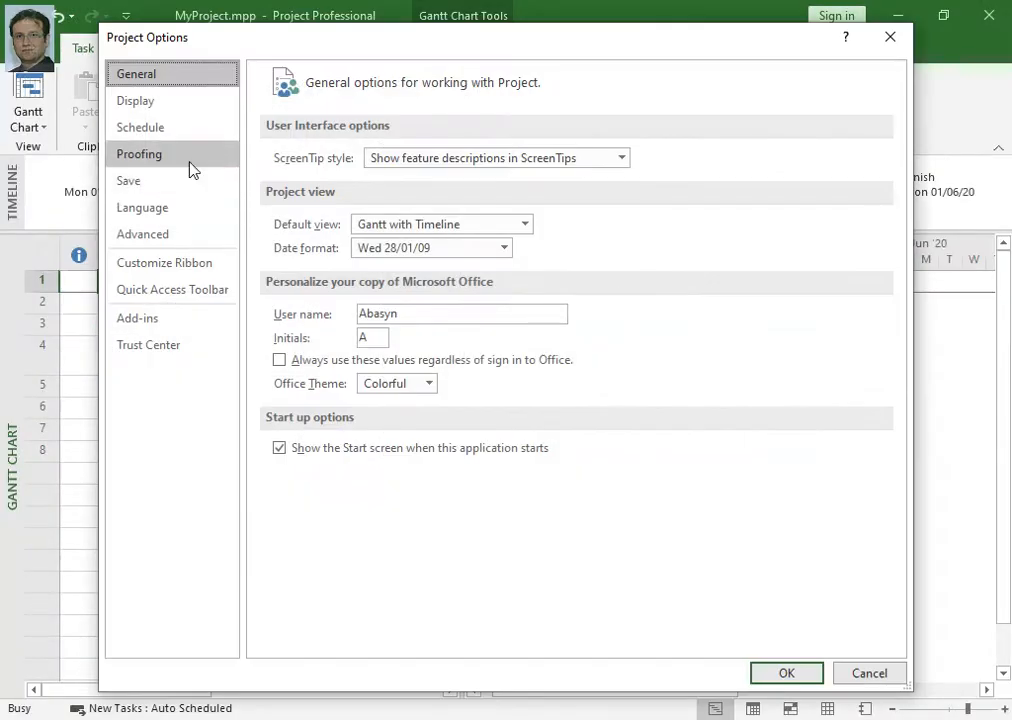
click(890, 36)
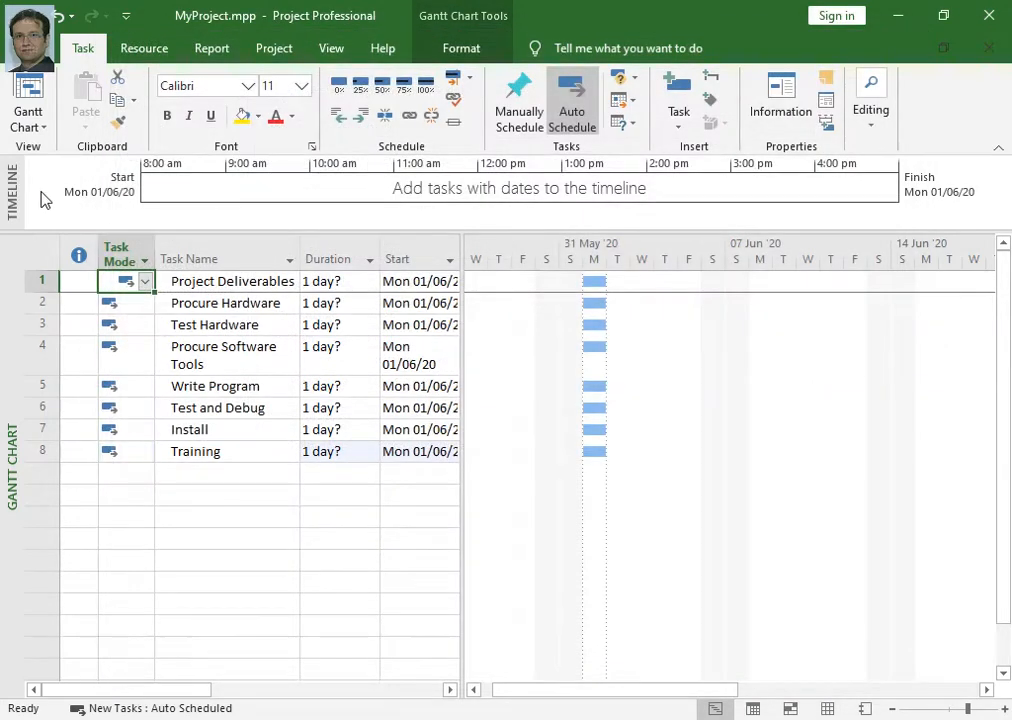
- Change the task mode of Project Deliverables to Manually Scheduled
click(145, 283)
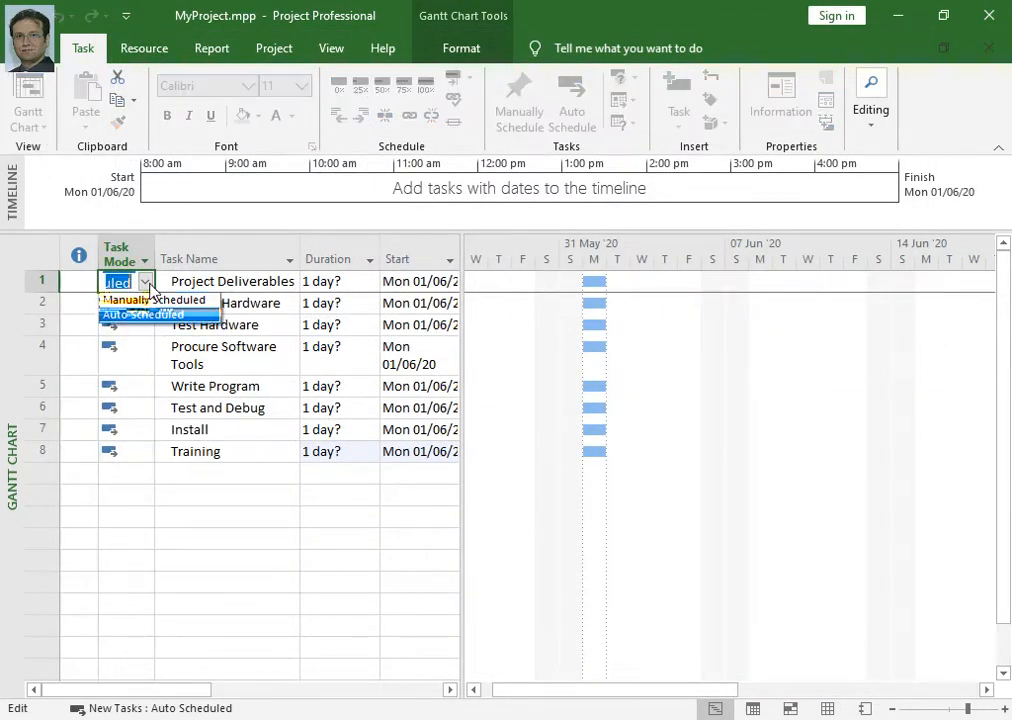
click(150, 302)
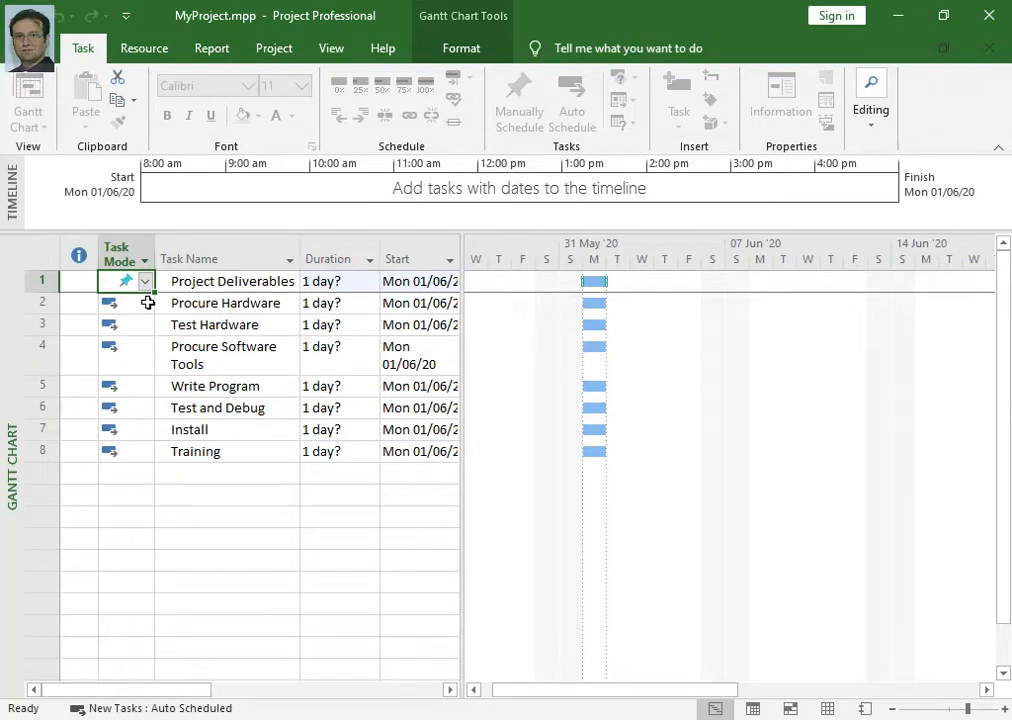
click(142, 345)
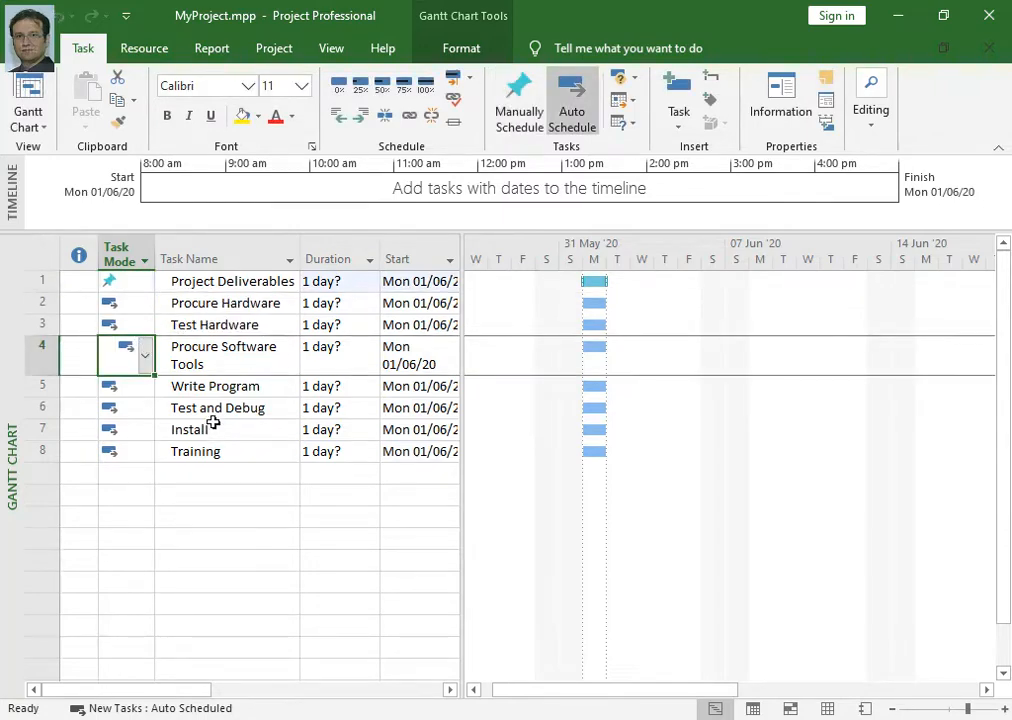
click(226, 560)
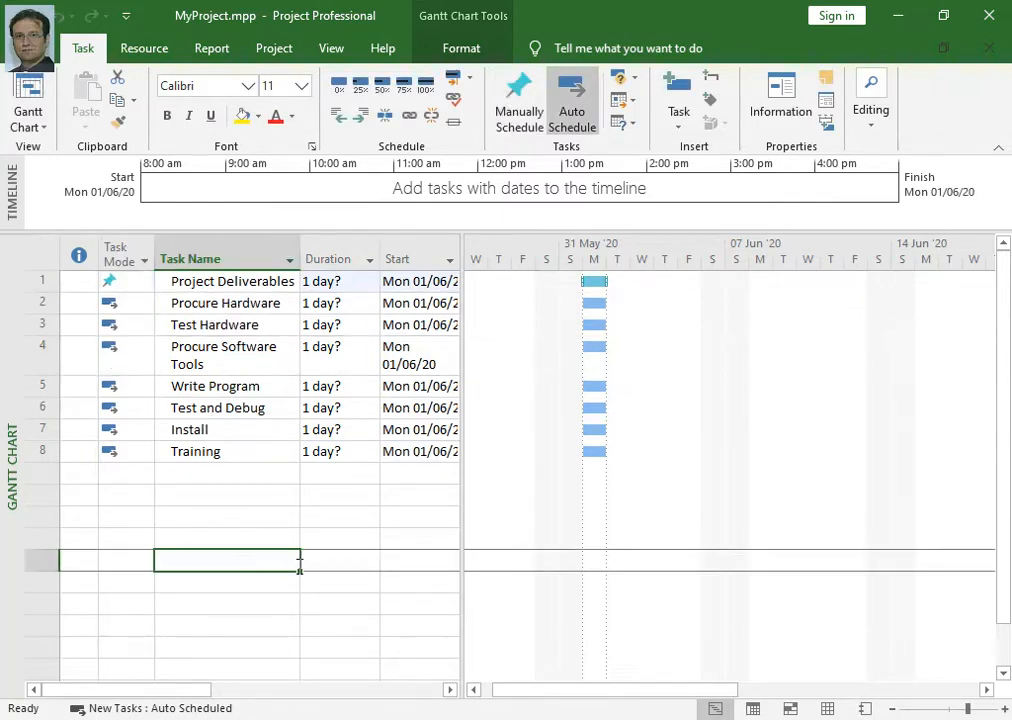
- Choose Auto Scheduled as the mode for new tasks and return Project Deliverables to Auto Scheduled
click(165, 710)
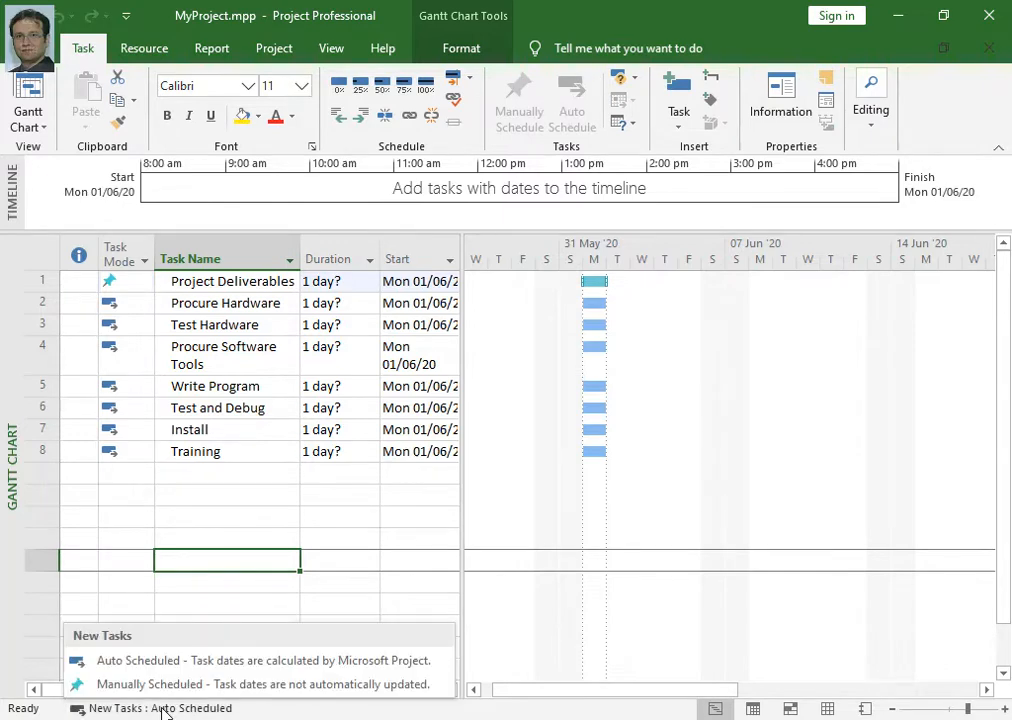
click(200, 660)
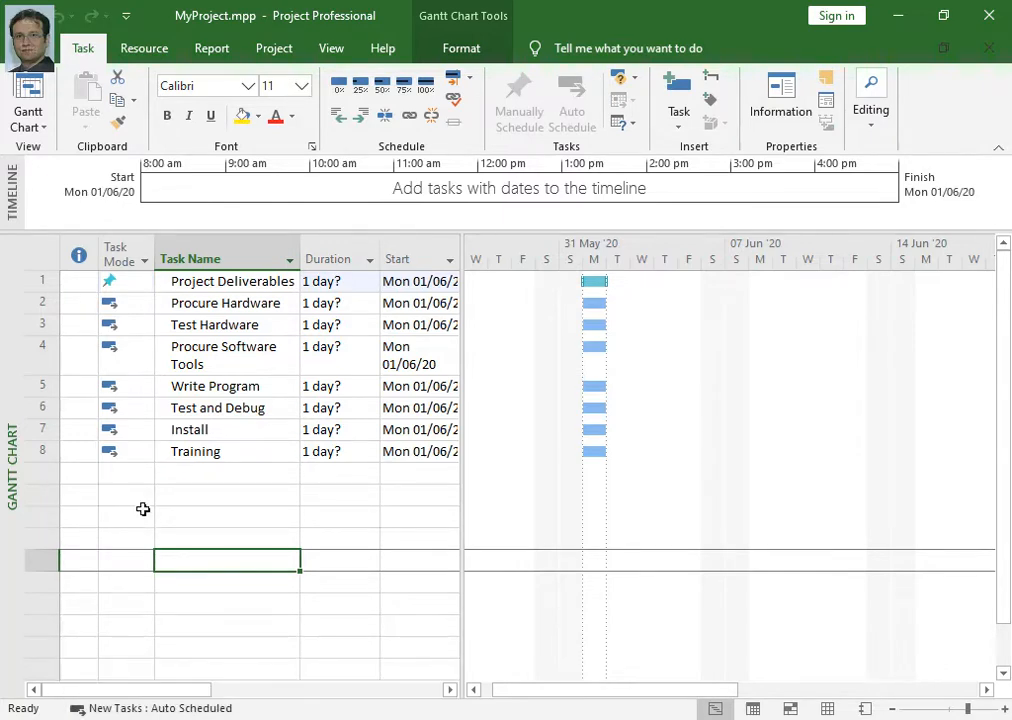
click(143, 288)
click(143, 286)
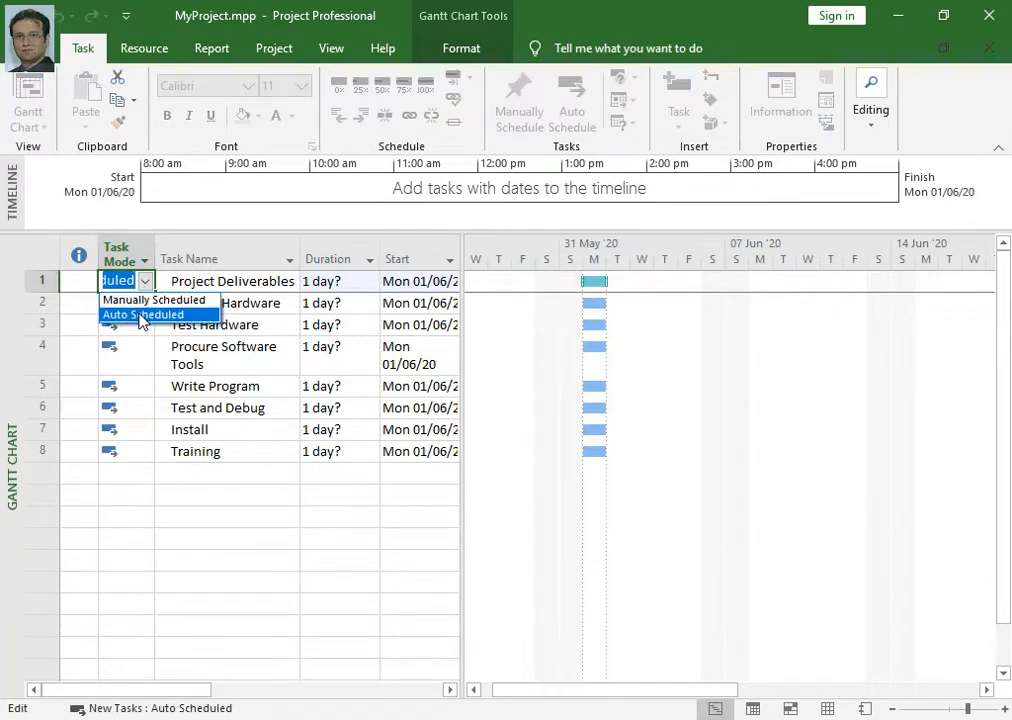
click(139, 313)
click(150, 494)
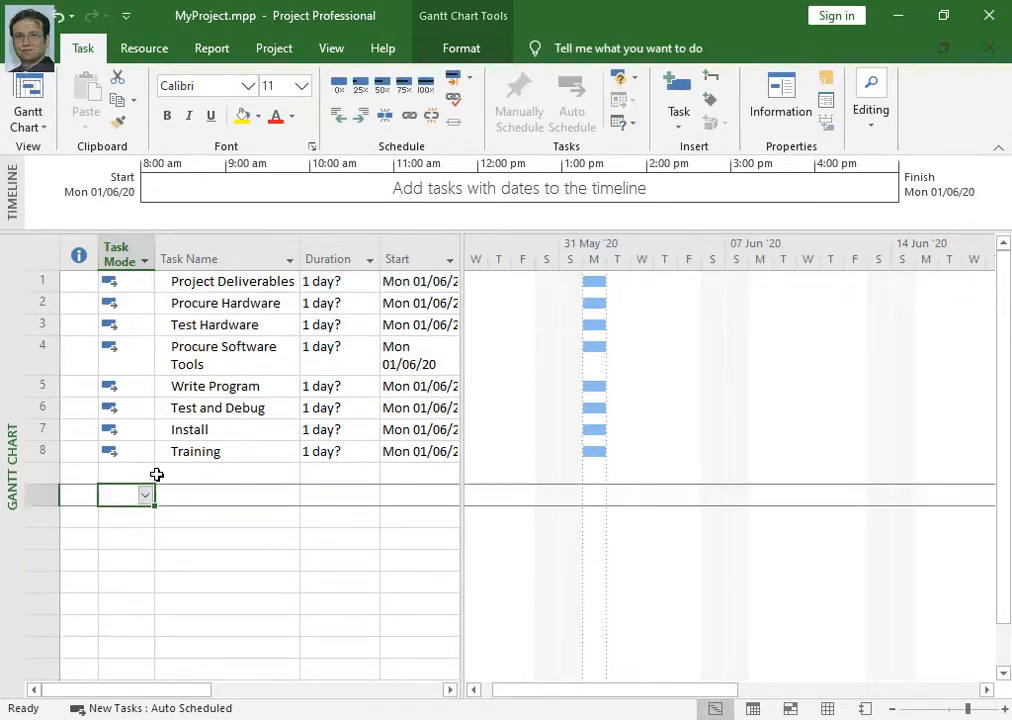
click(157, 474)
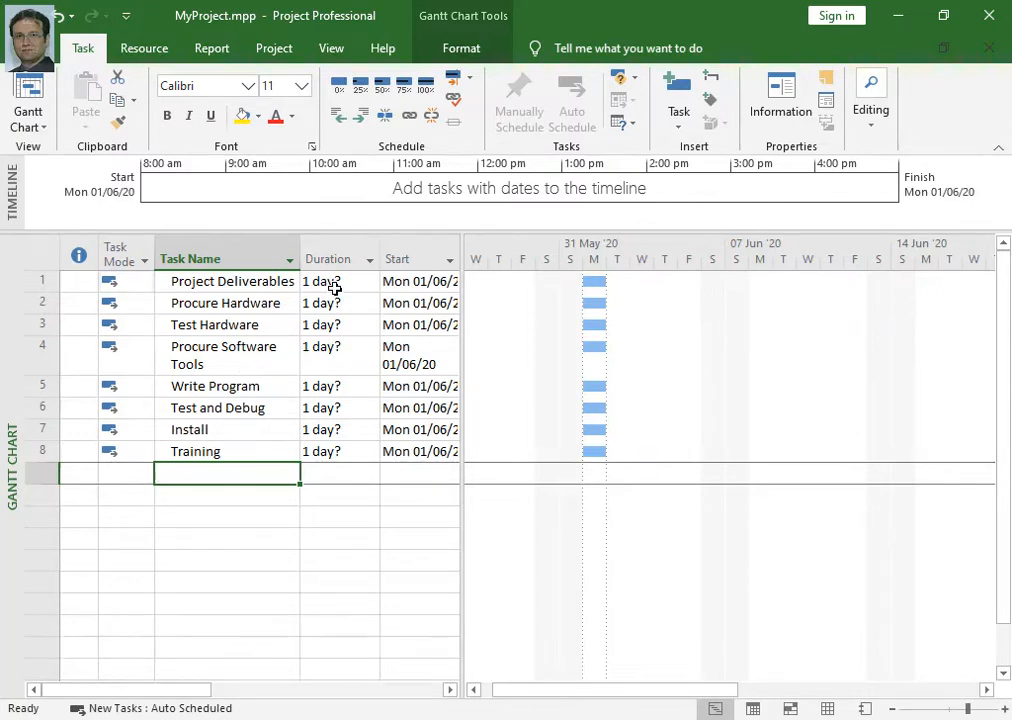
- Set the duration of Project Deliverables to 12 days and of Procure Hardware to 2 days
click(237, 283)
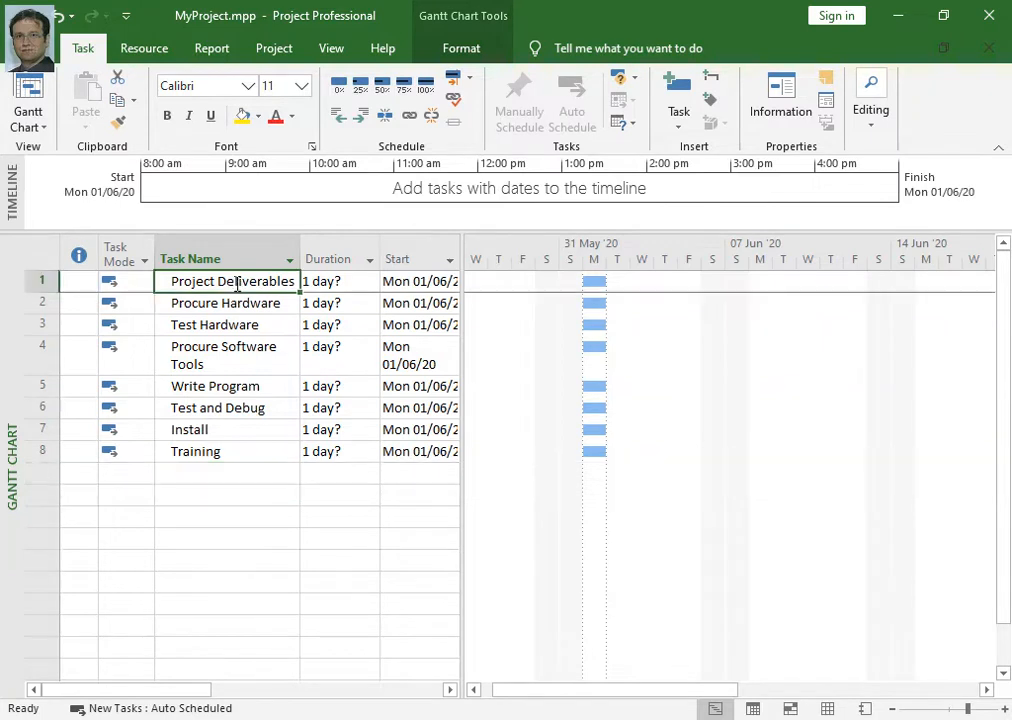
click(227, 452)
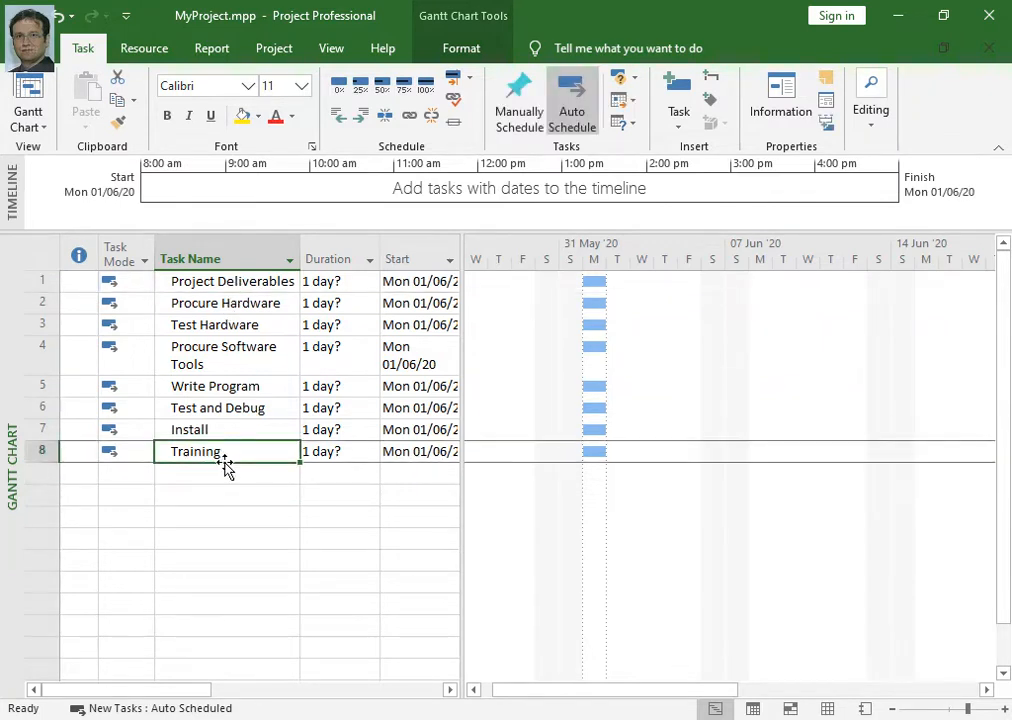
click(312, 283)
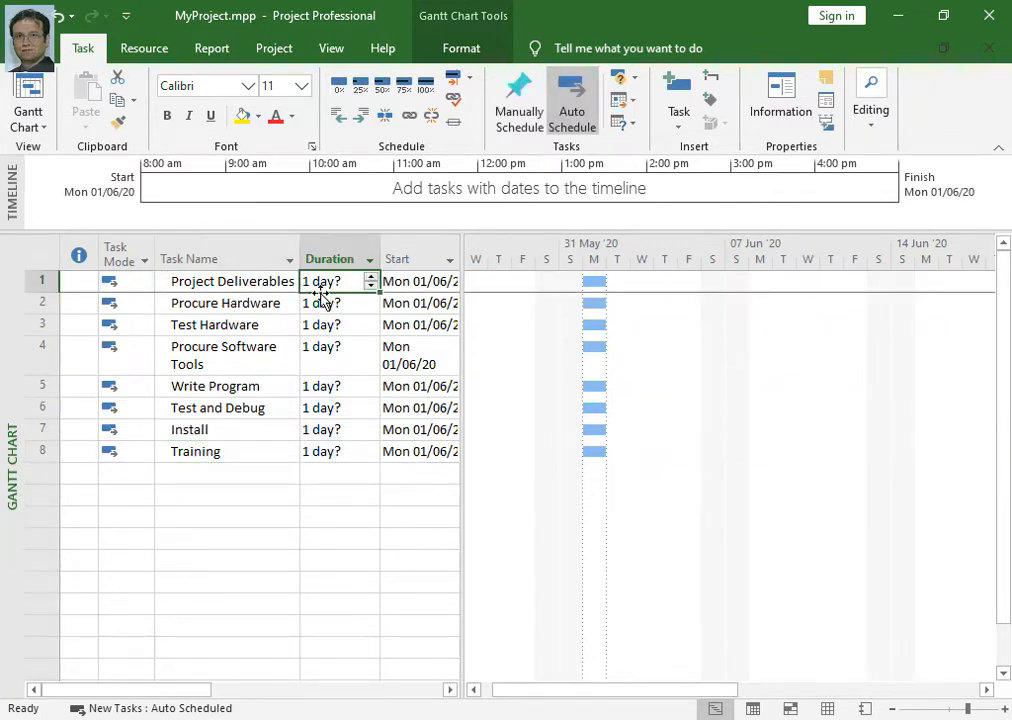
text(123)
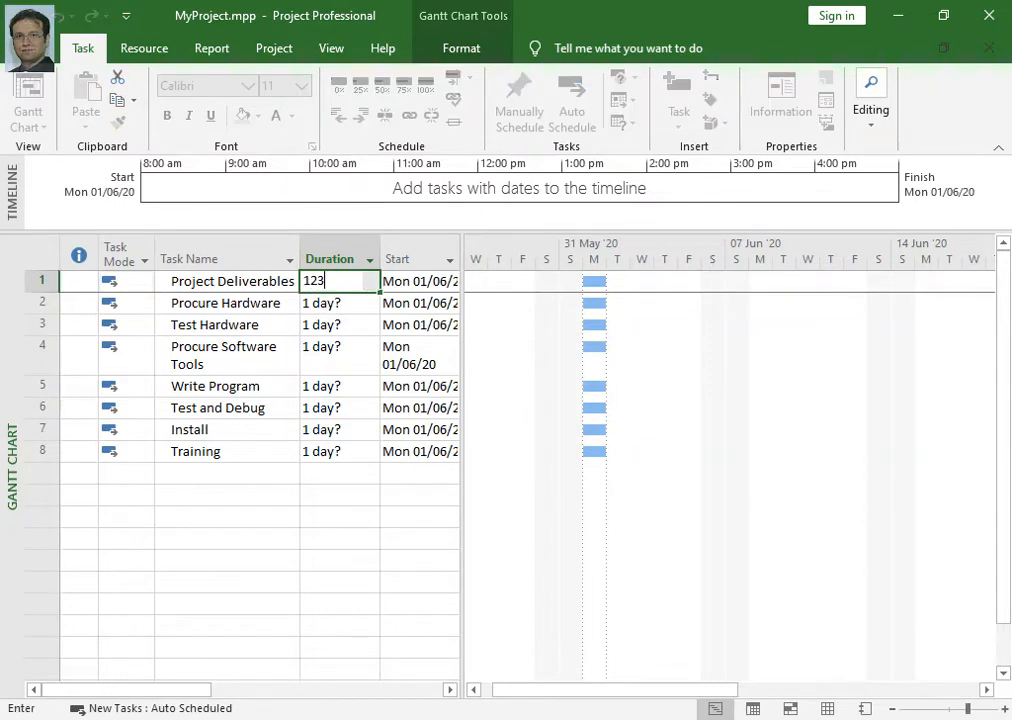
key(Return)
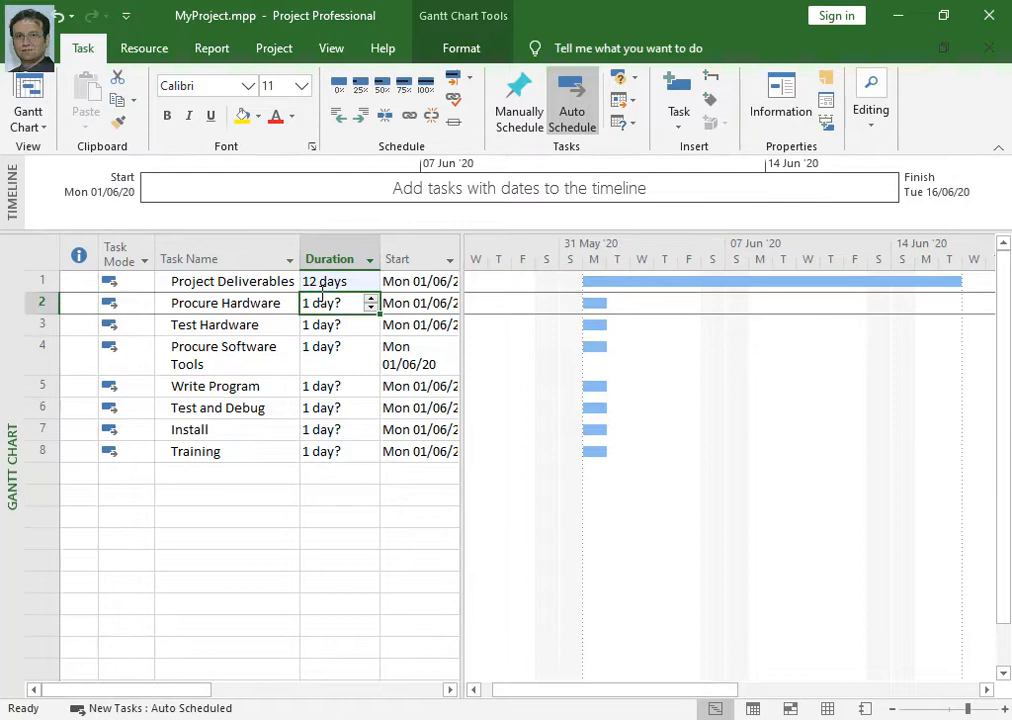
text(2)
key(Return)
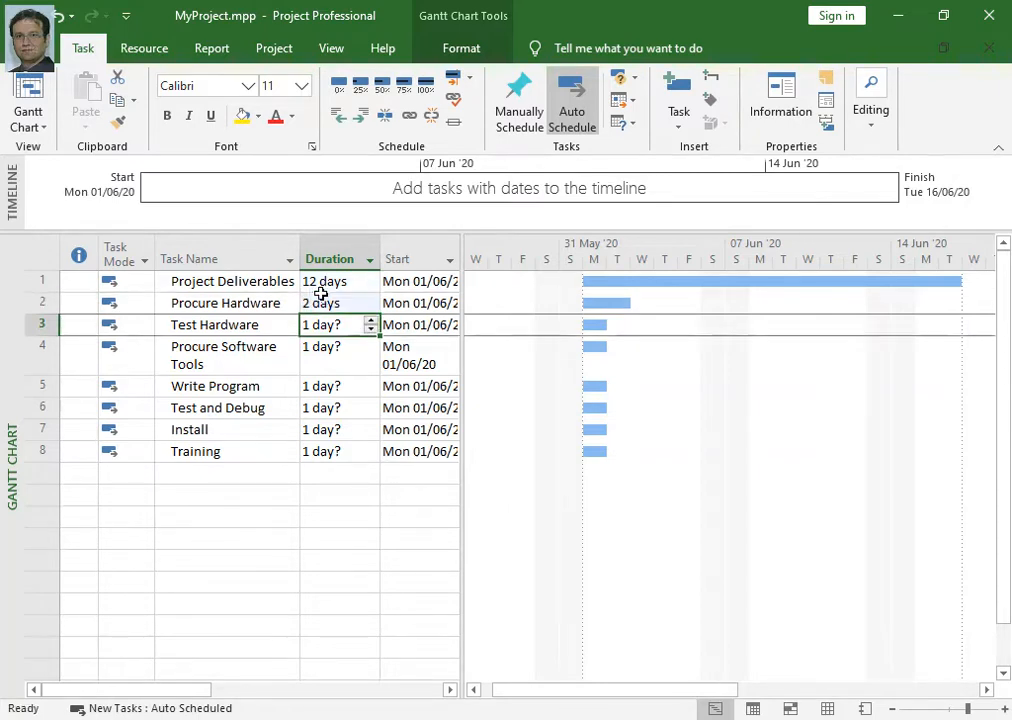
- Set the duration of Test Hardware to 8 days and of Procure Software Tools to 10 days
text(8)
key(Return)
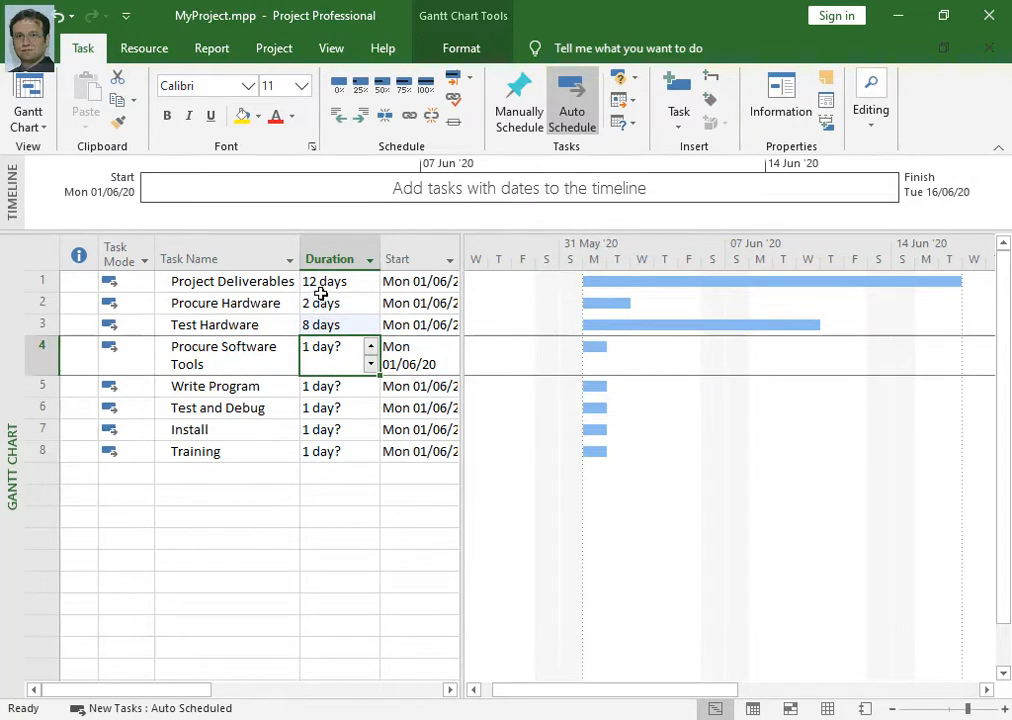
text(10)
key(Return)
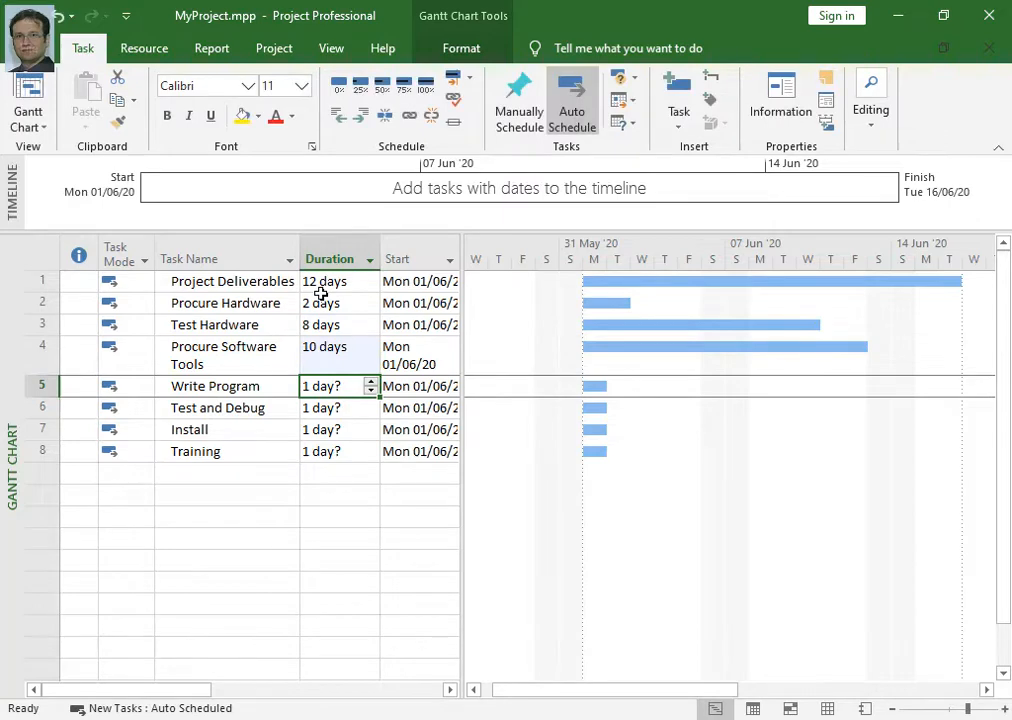
- Set the durations of Write Program to 45 days, Test and Debug to 22 days and Install to 8 days
text(45)
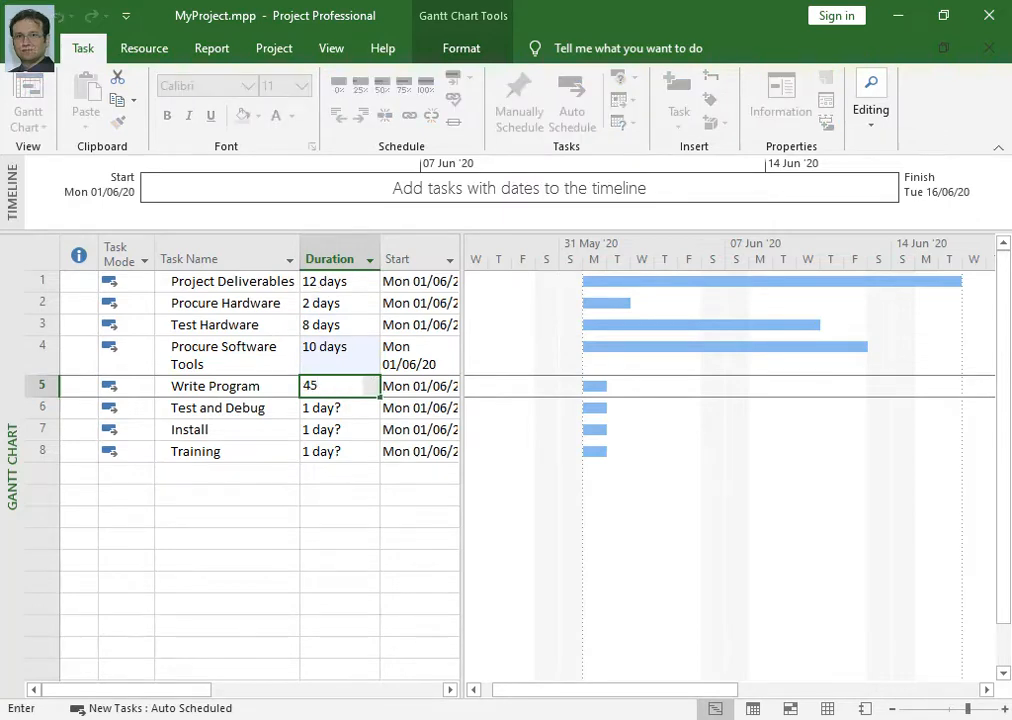
key(Return)
text(22 days)
key(Return)
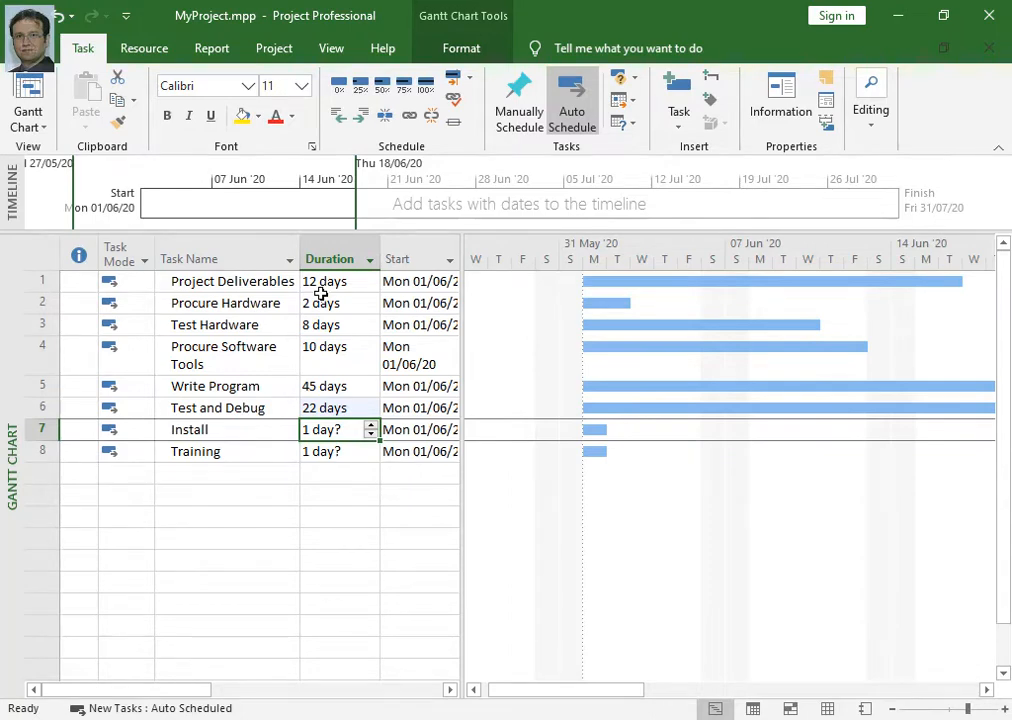
text(8)
key(Return)
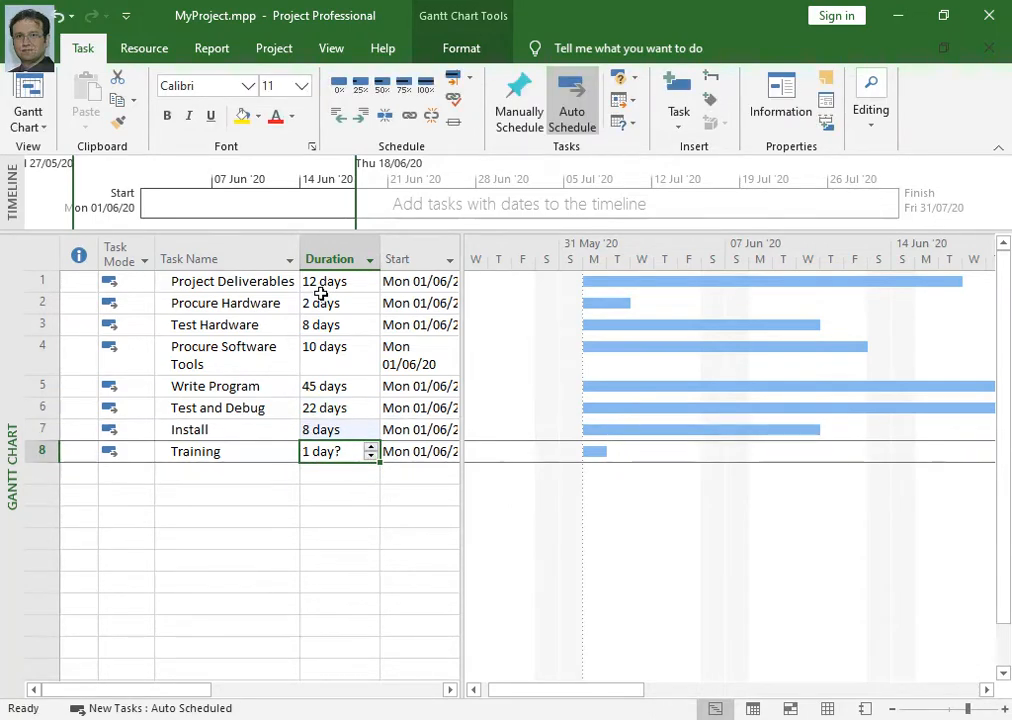
- Set the duration of Training to 3 days and add a ninth task, Acceptance, lasting 1 day
text(3)
key(Return)
key(Left)
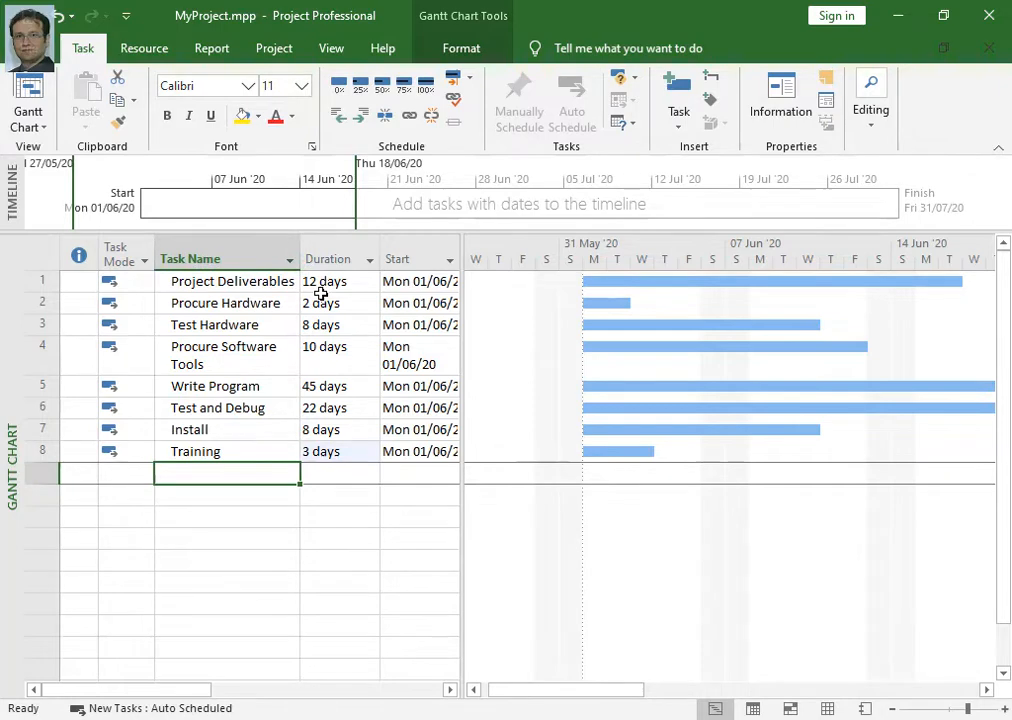
text(Acceptance)
key(Tab)
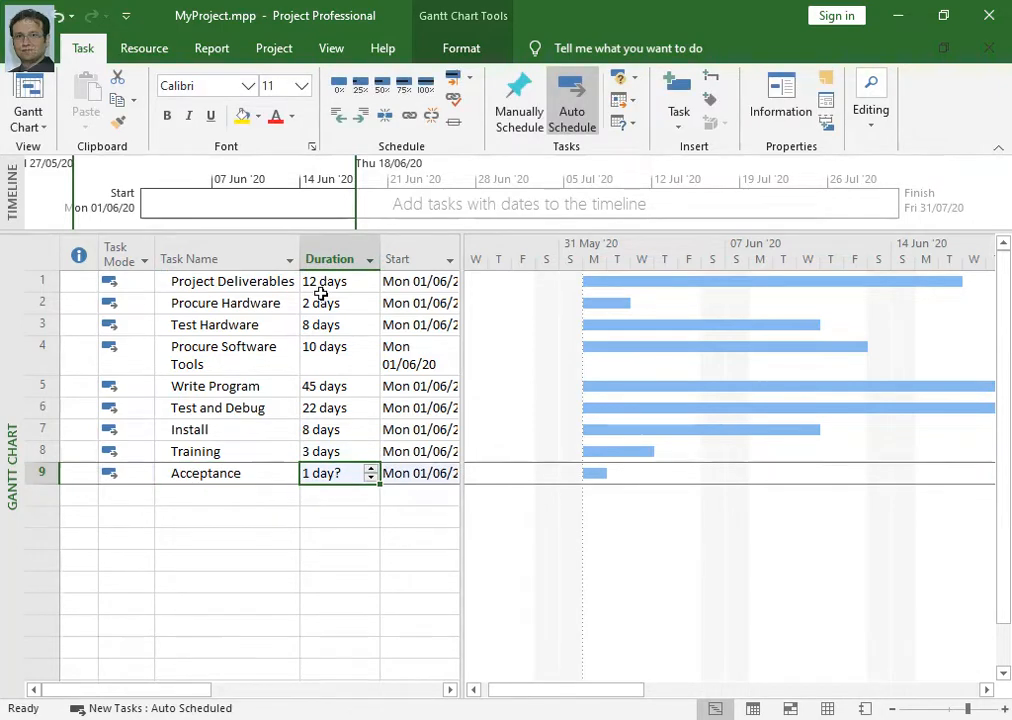
text(1)
key(Return)
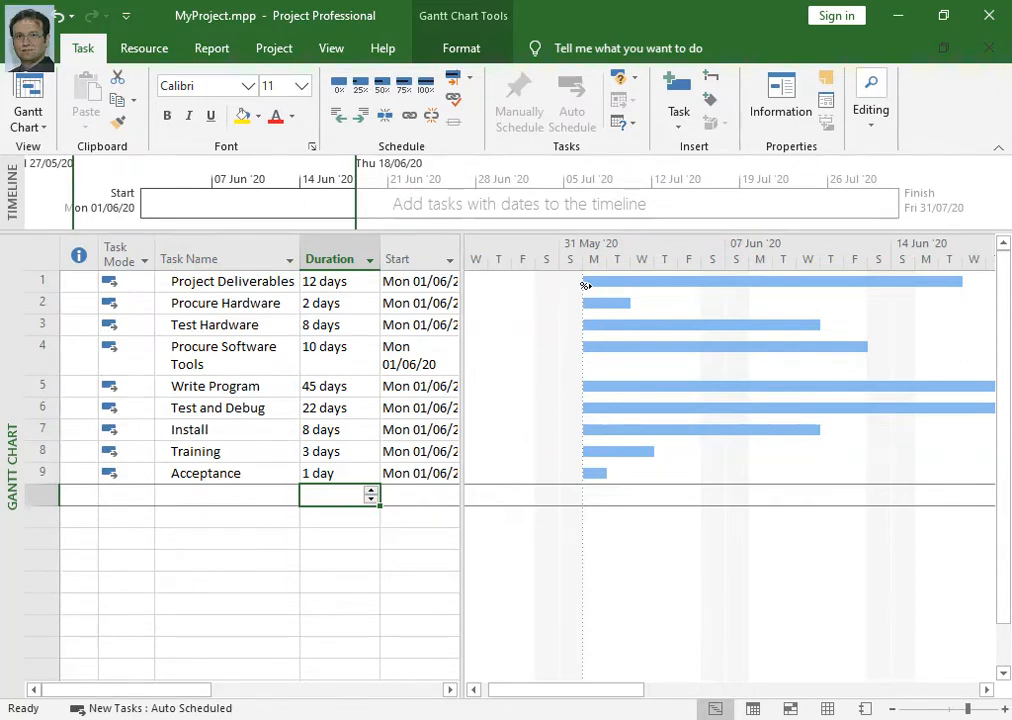
- Widen the task table so that it extends past the Finish column to the Predecessors column
mouse_move(584, 285)
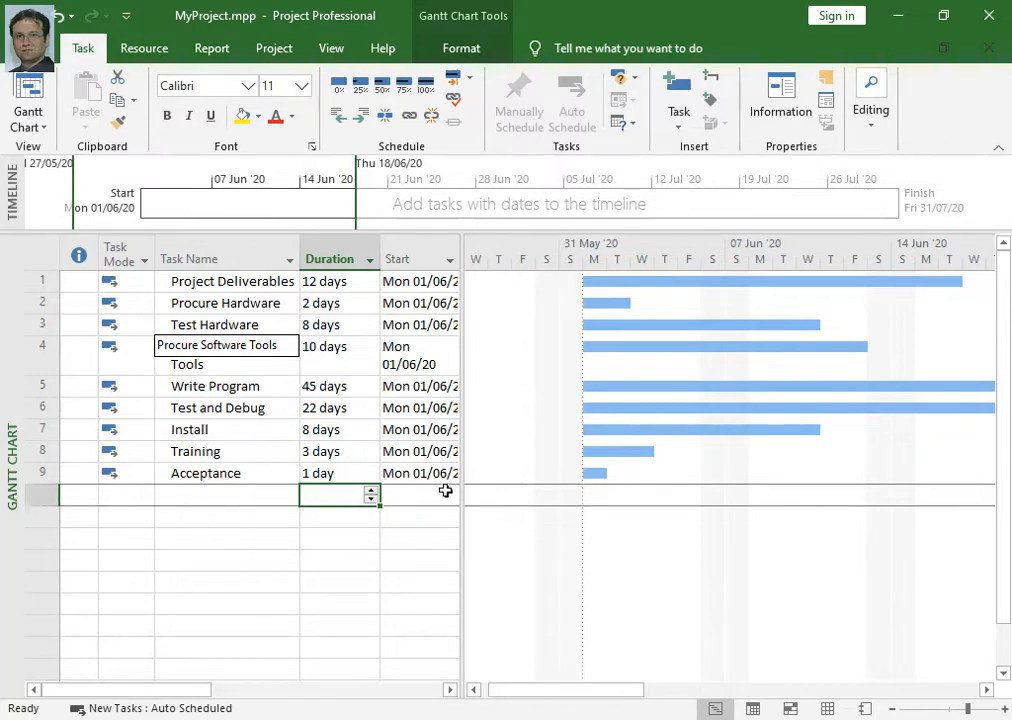
drag(463, 527, 657, 522)
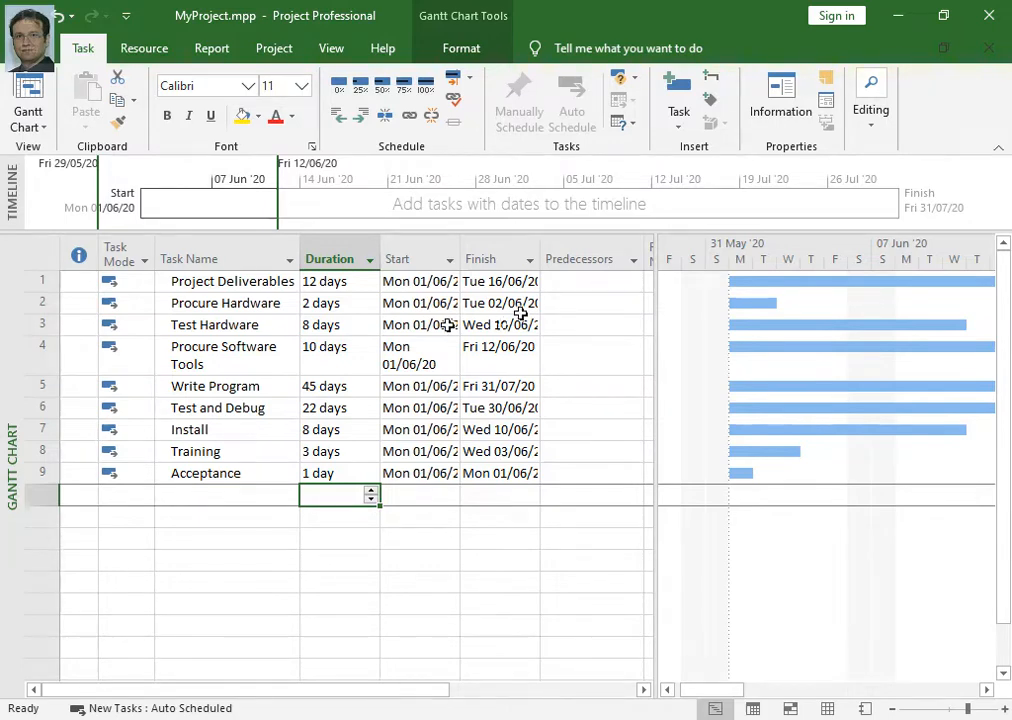
click(233, 308)
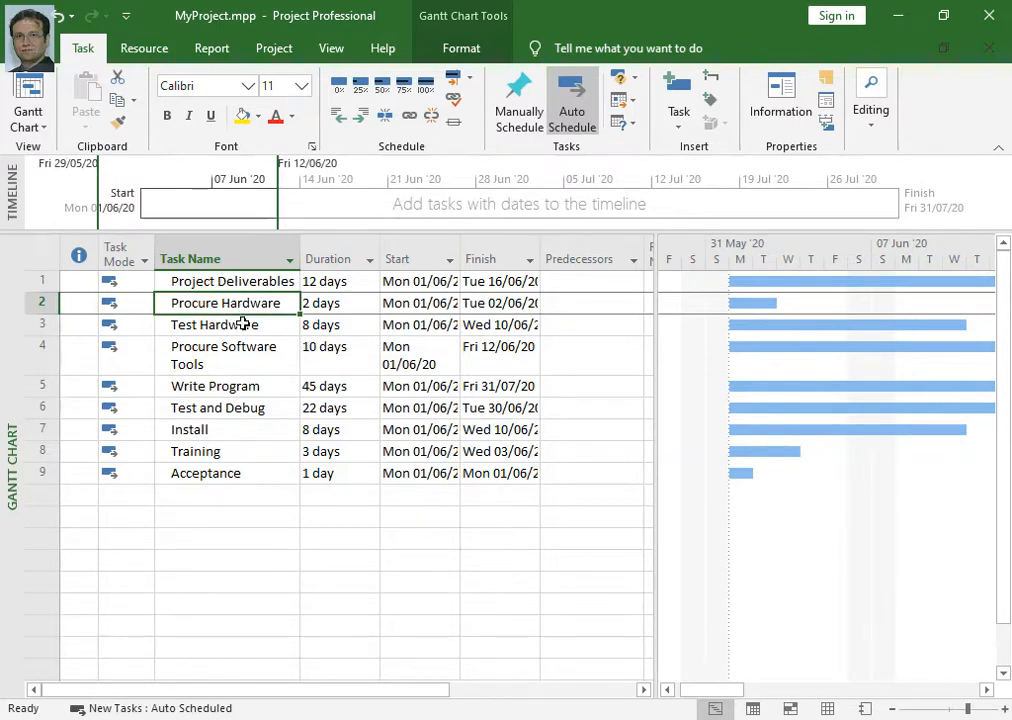
click(243, 322)
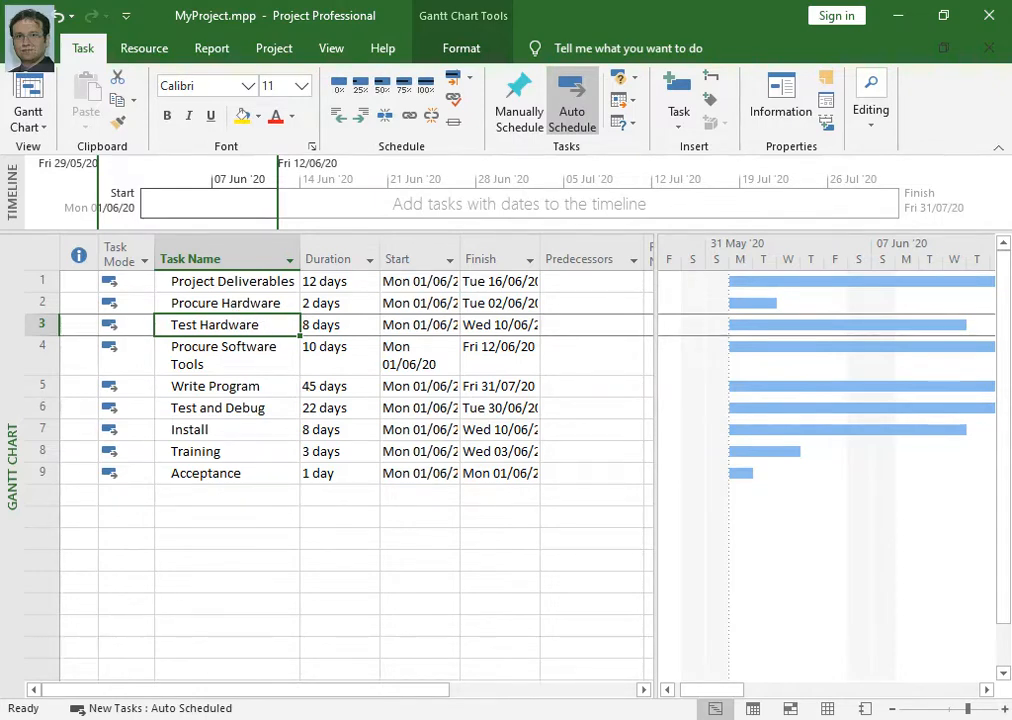
click(261, 284)
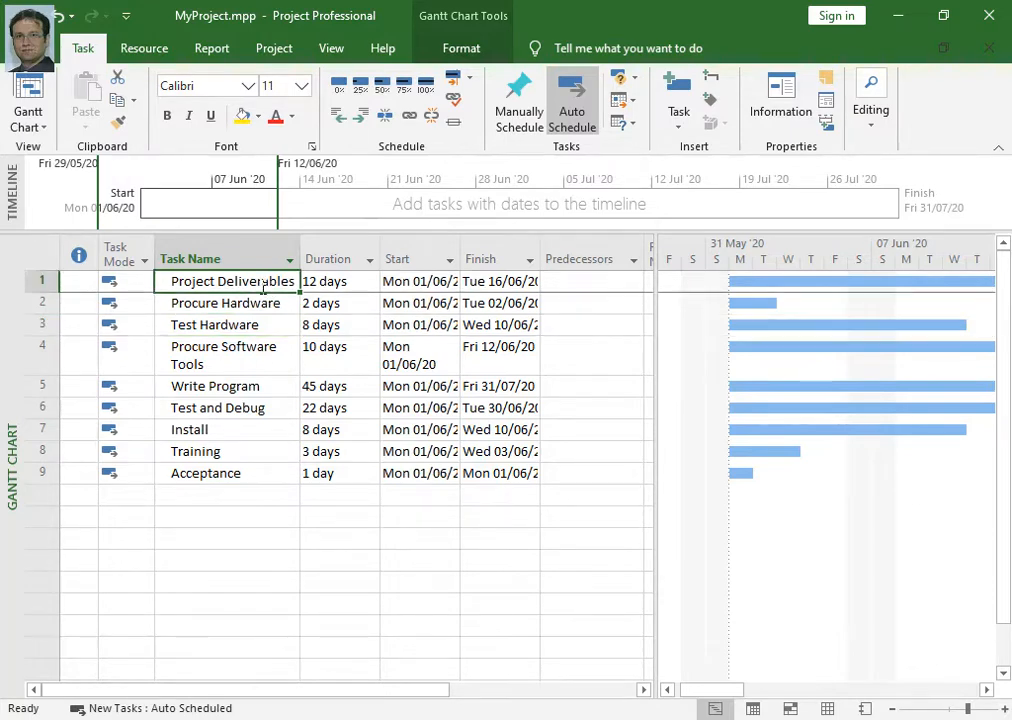
- Try entering task 1 as the predecessor of Procure Hardware, view its link in the chart, and undo the entry
click(557, 281)
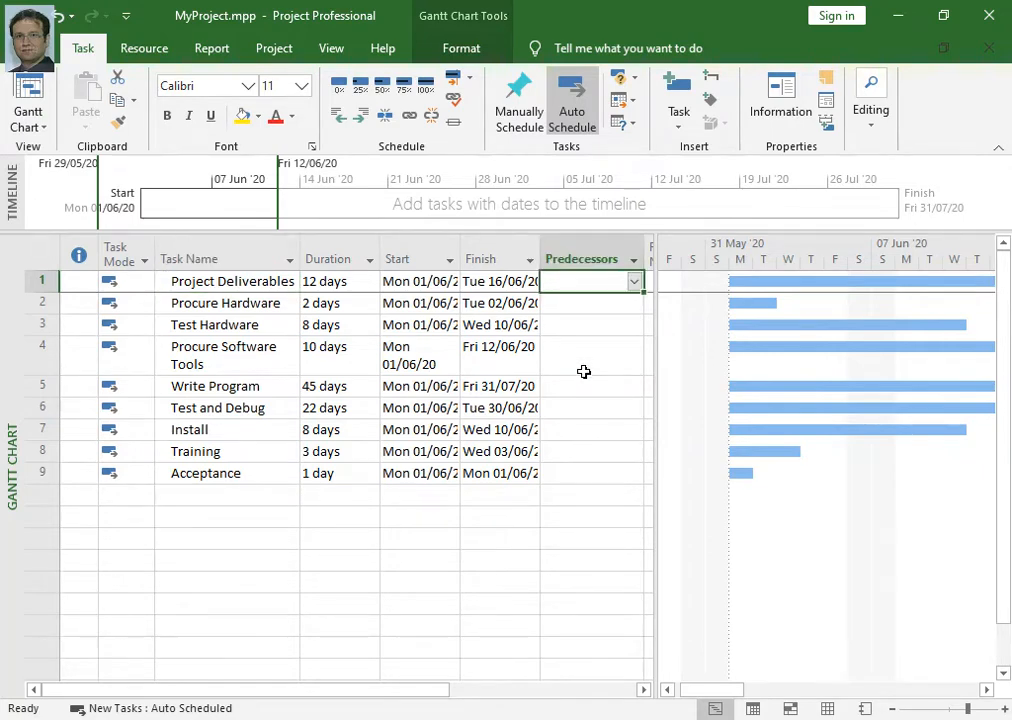
key(Down)
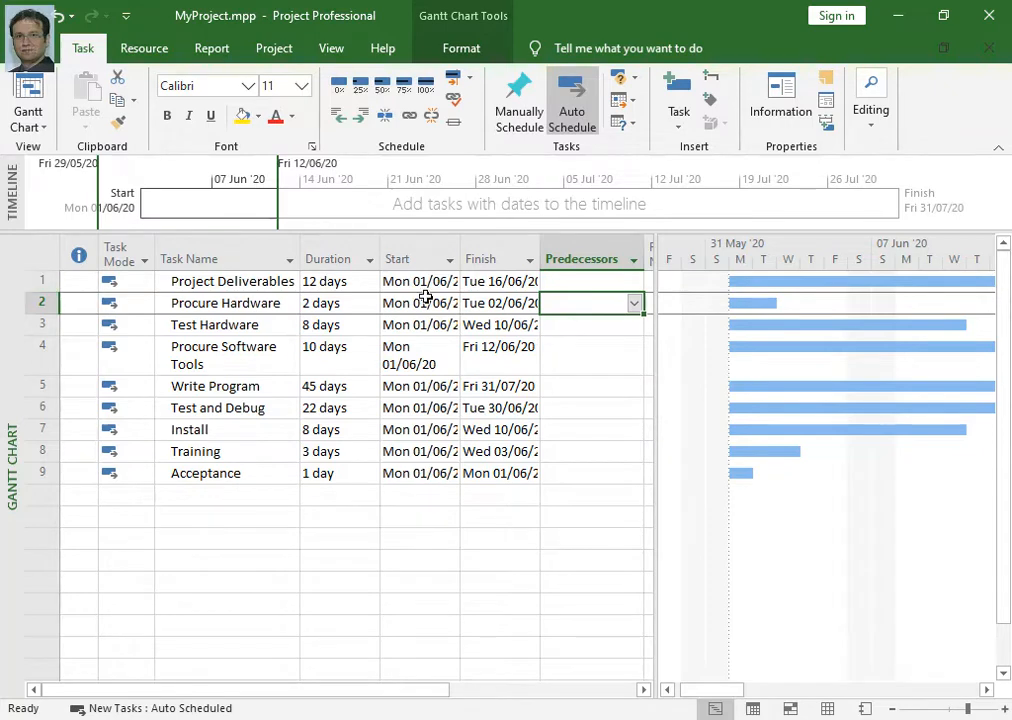
text(1)
drag(656, 531, 422, 542)
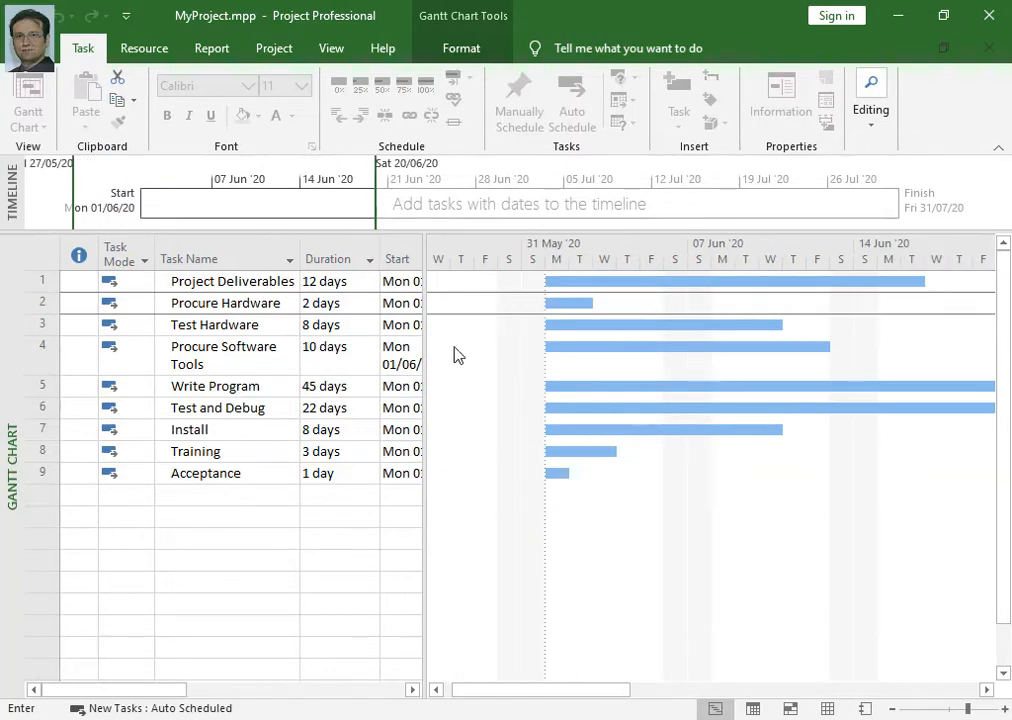
drag(420, 354, 340, 361)
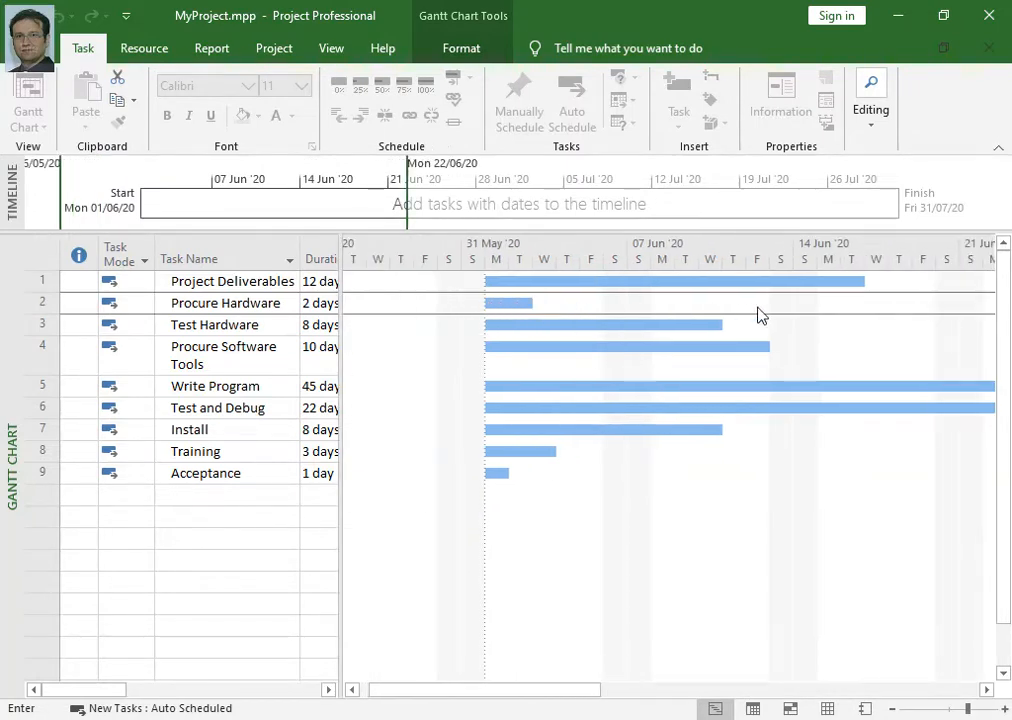
key(Return)
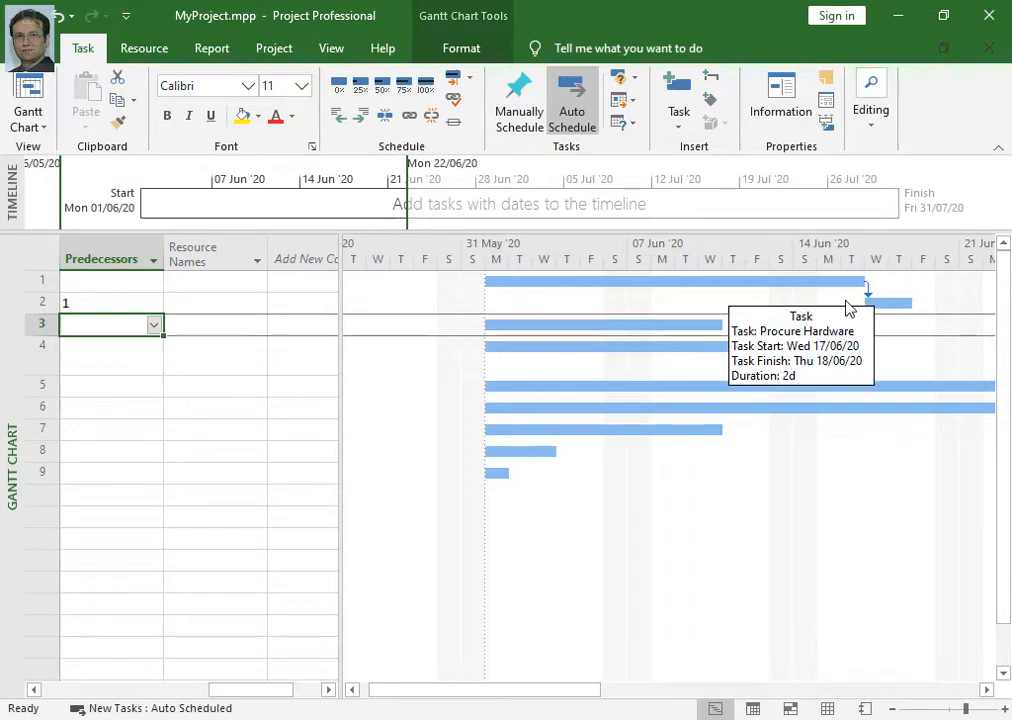
key(ctrl+z)
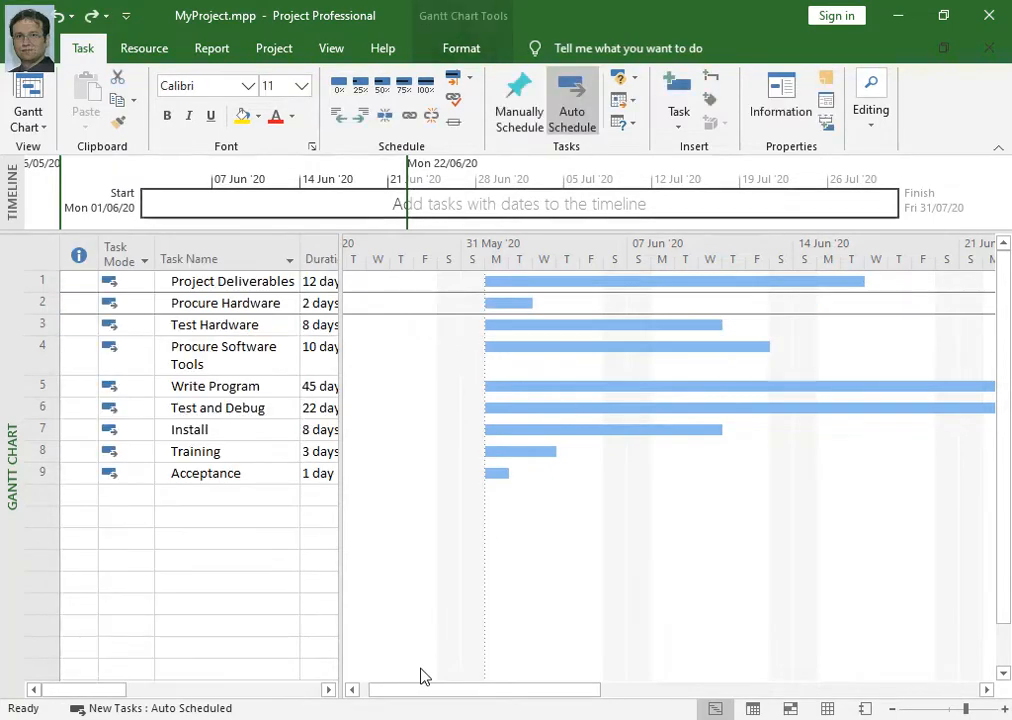
drag(338, 579, 660, 526)
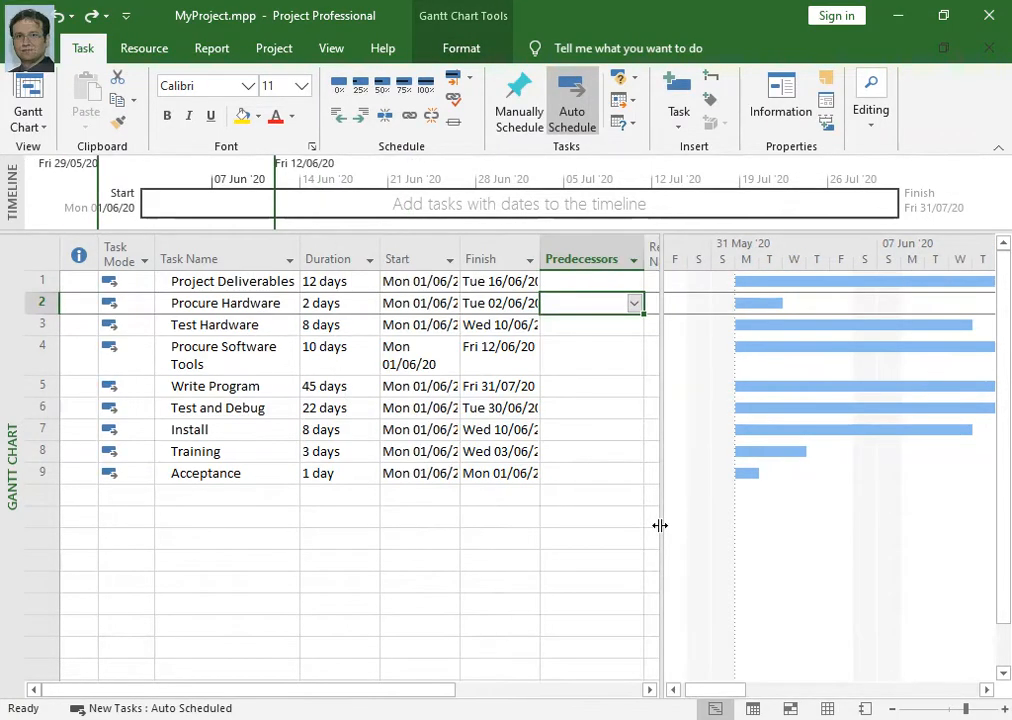
- Examine the predecessor settings in the task information of Procure Hardware without changing them
click(783, 113)
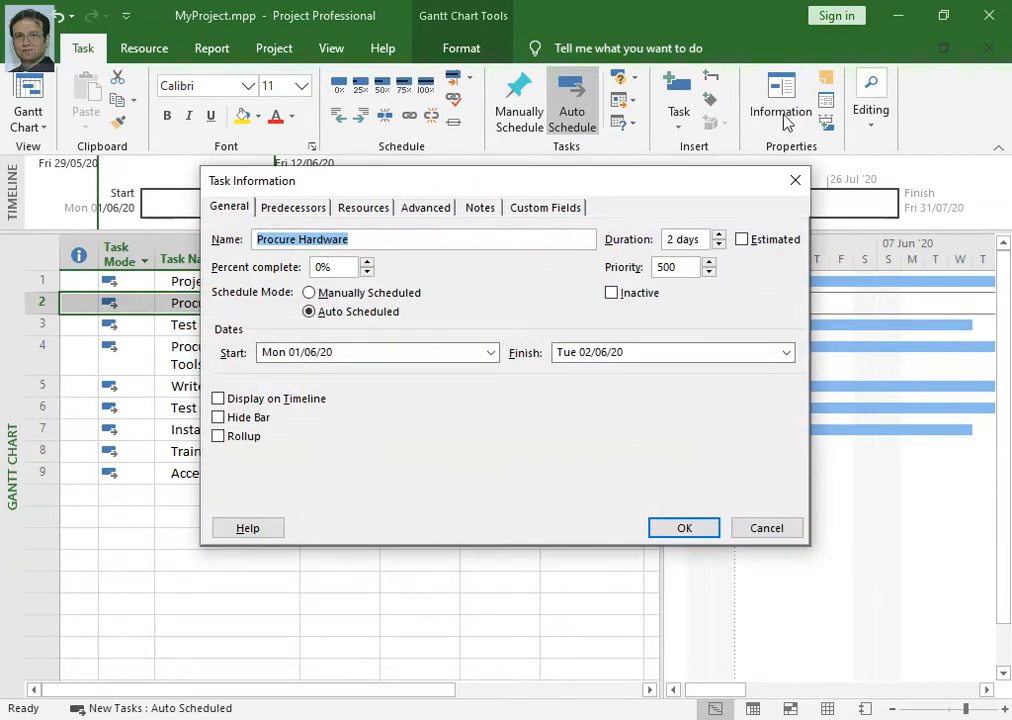
click(795, 180)
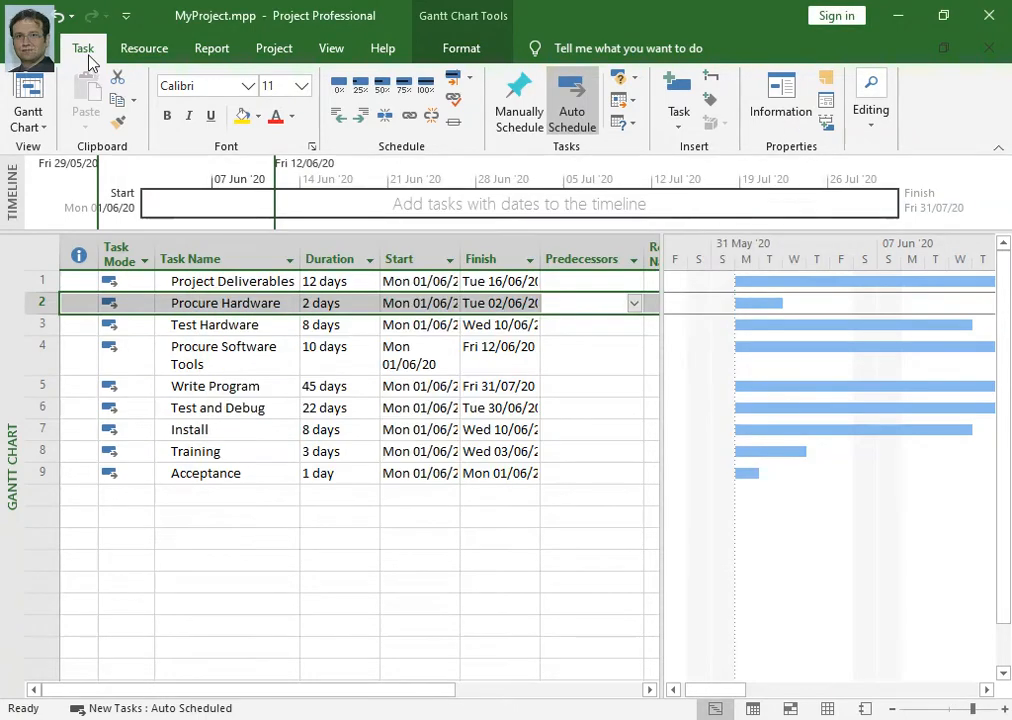
click(787, 112)
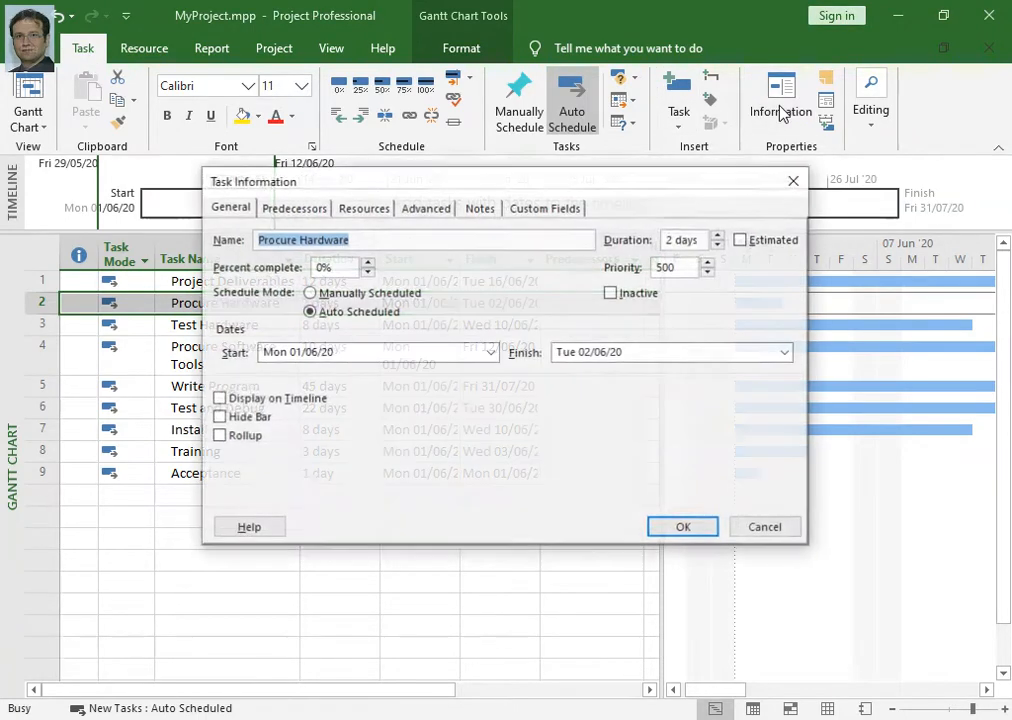
click(285, 208)
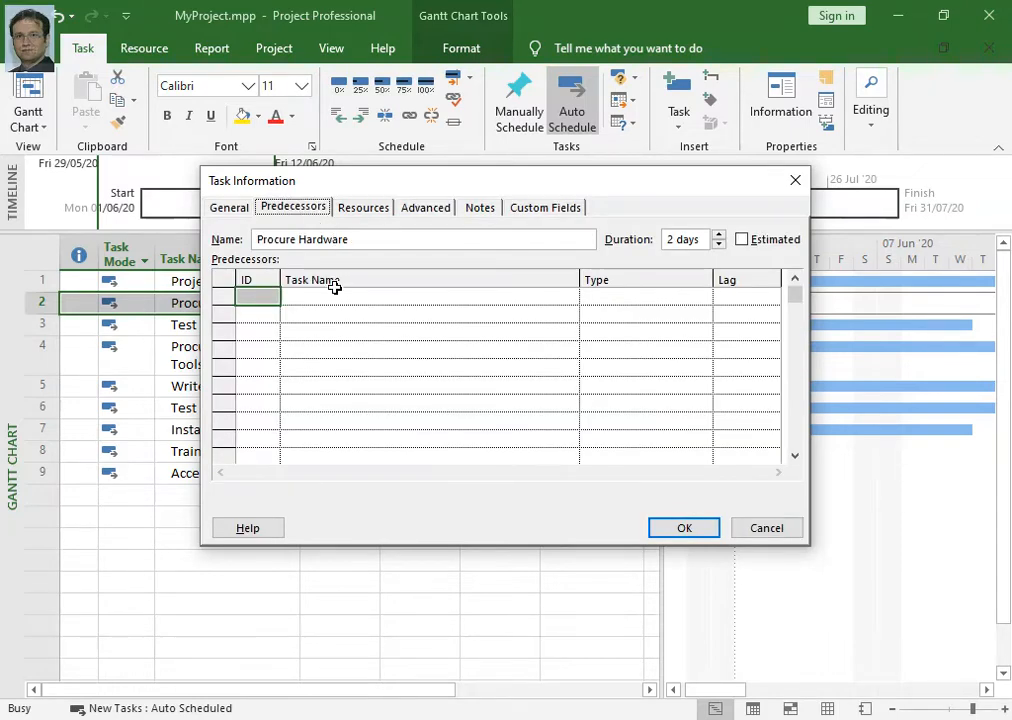
click(795, 180)
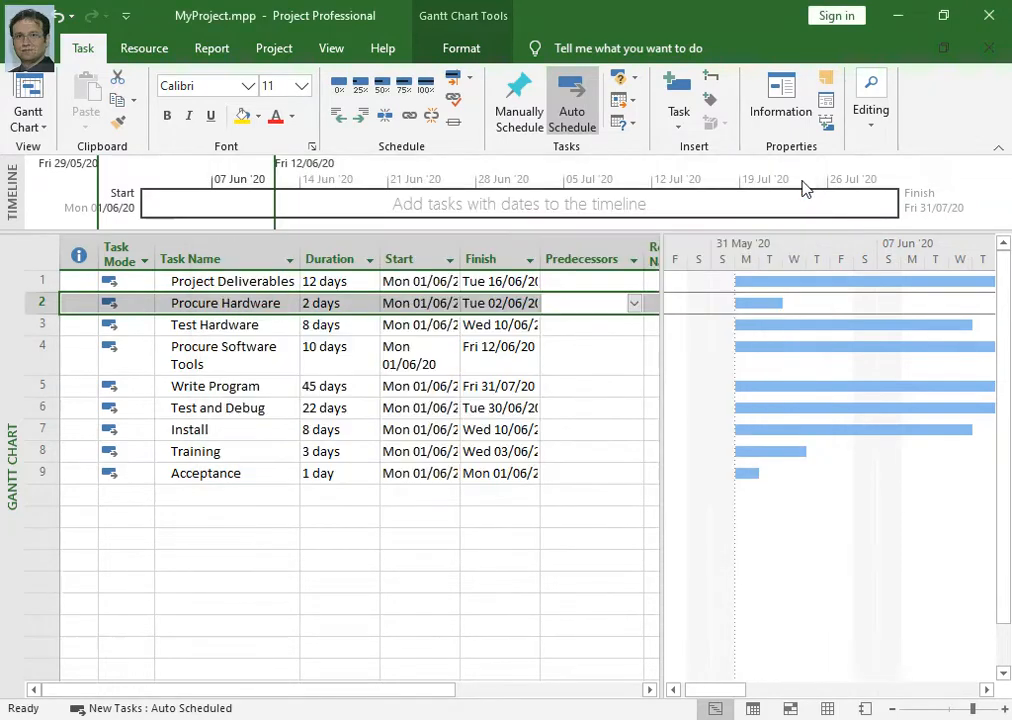
- Assign Project Deliverables as the predecessor of Procure Hardware through the task details form, and close the form
click(823, 105)
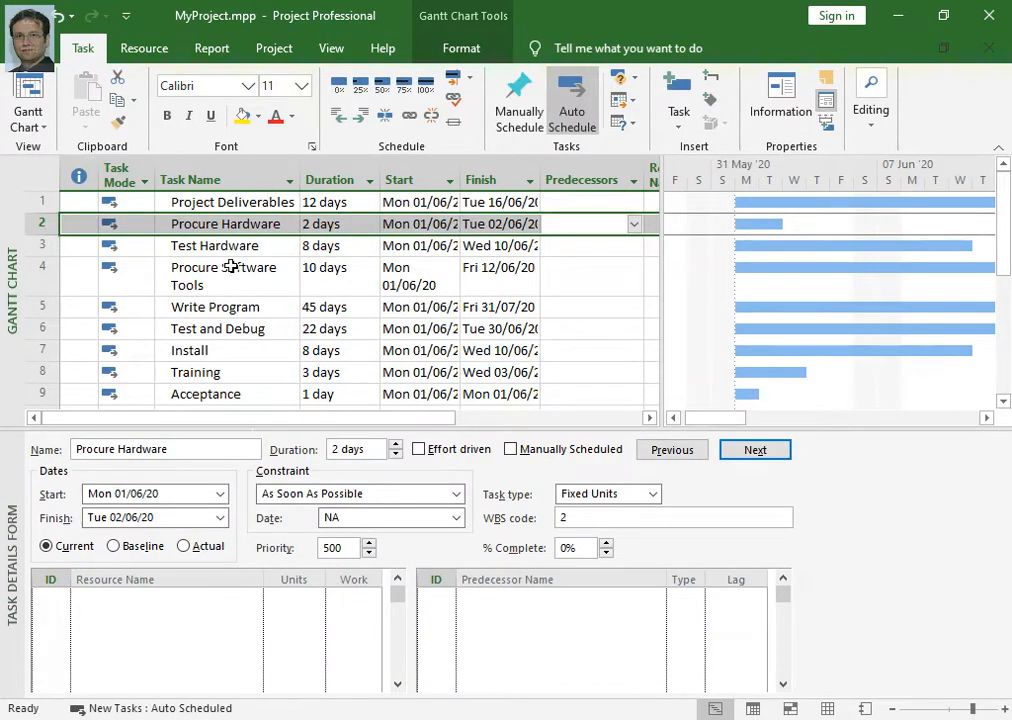
click(240, 228)
click(508, 592)
click(657, 598)
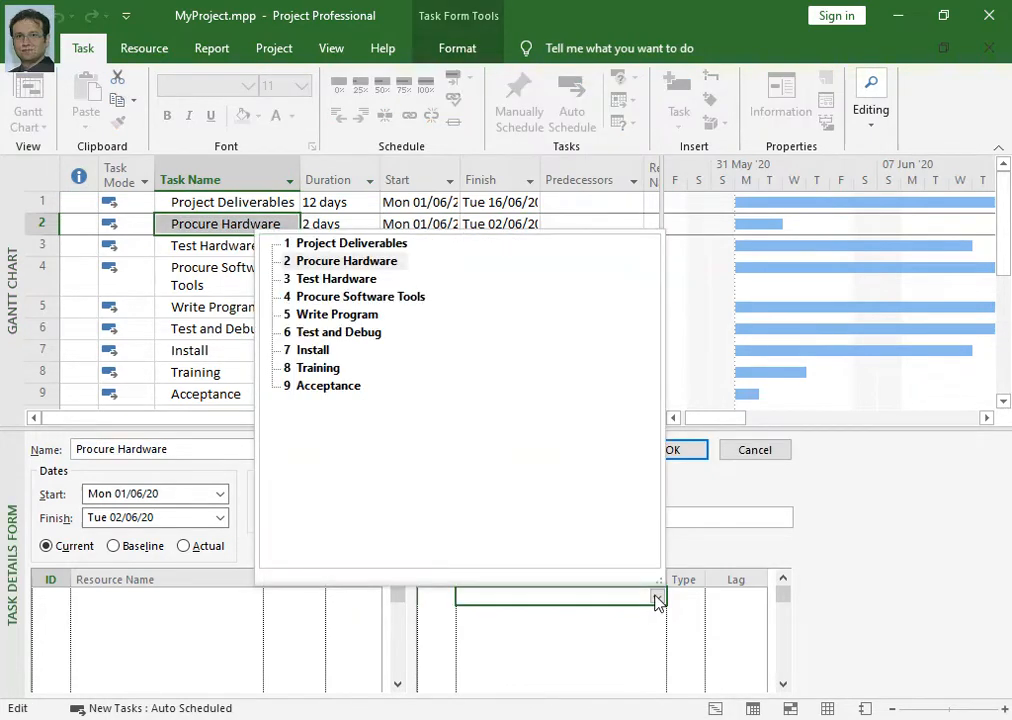
click(373, 243)
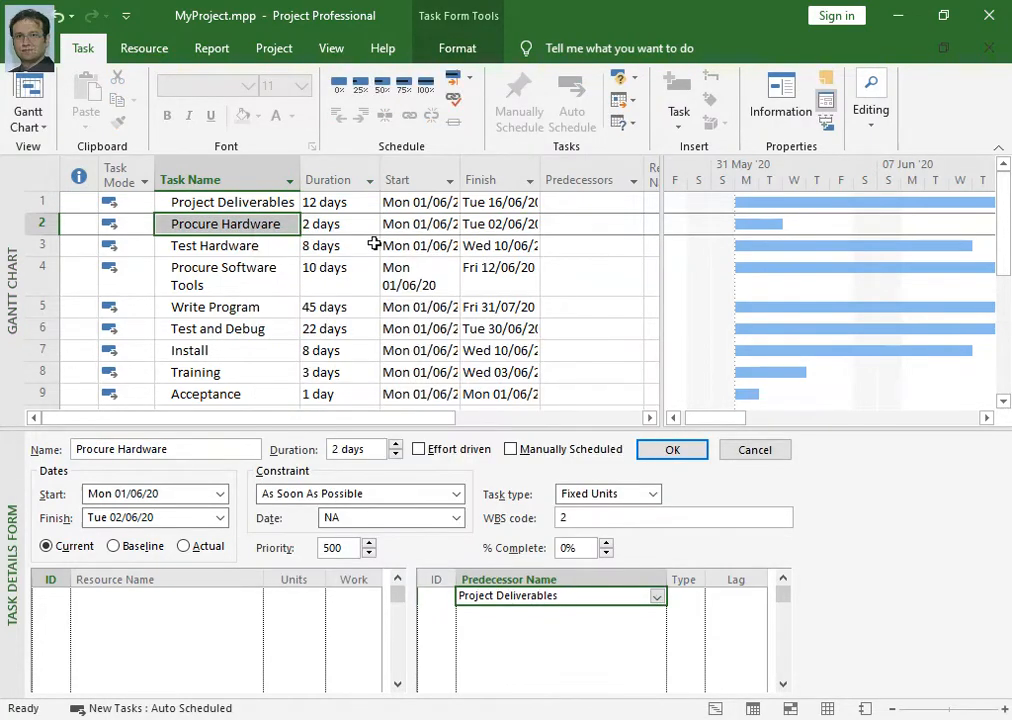
click(662, 451)
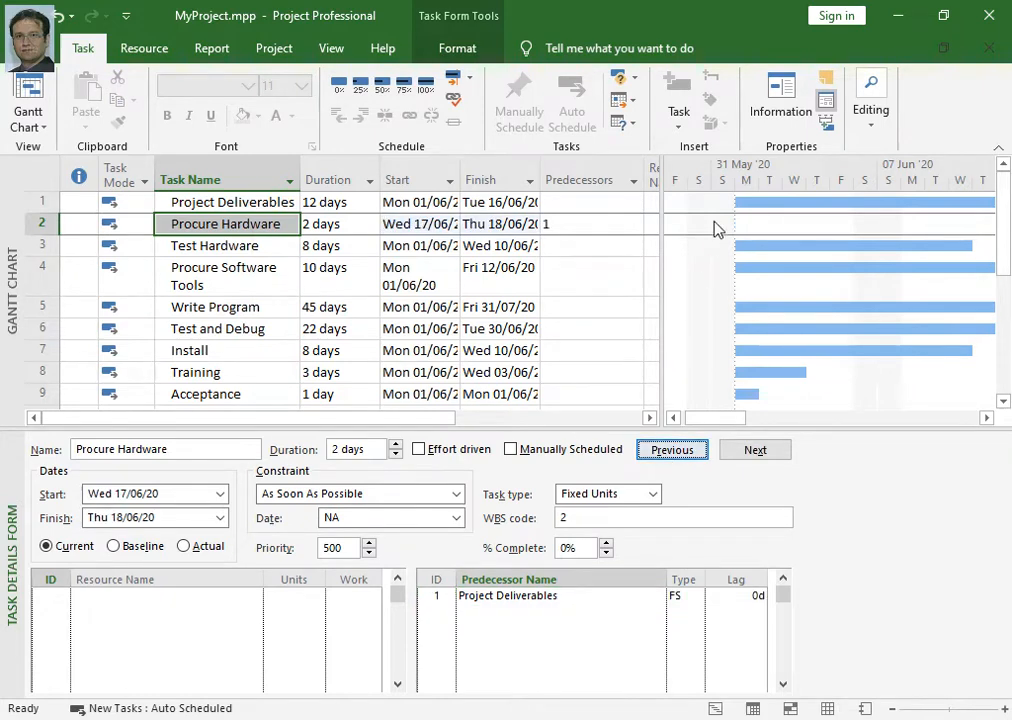
mouse_move(718, 421)
mouse_down()
mouse_move(793, 421)
mouse_move(727, 427)
mouse_up()
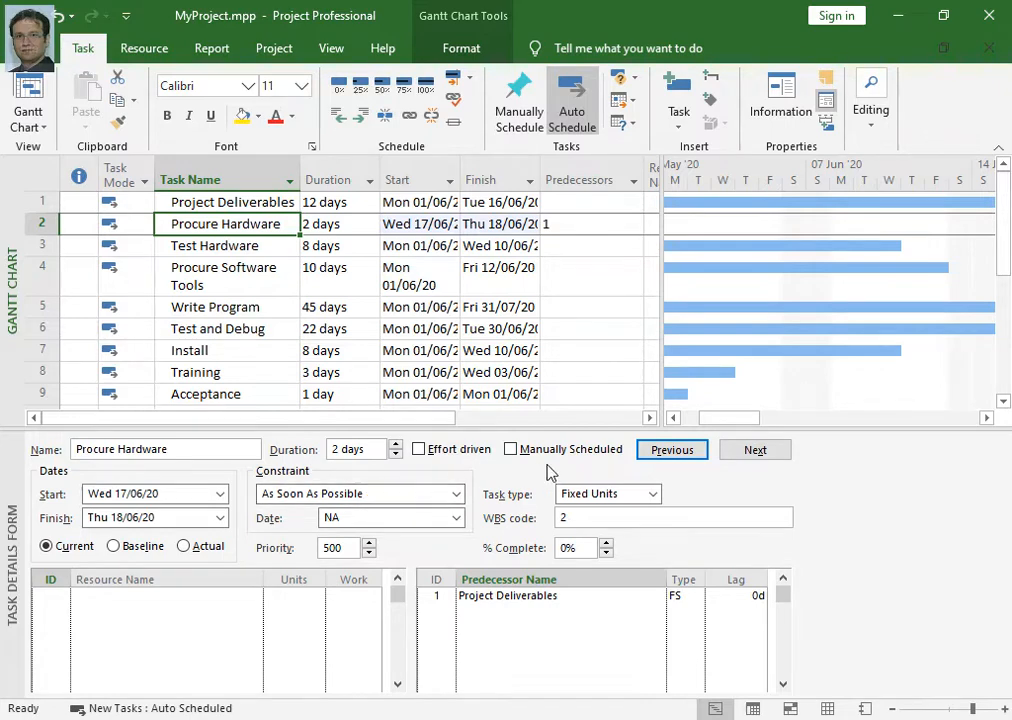
click(824, 104)
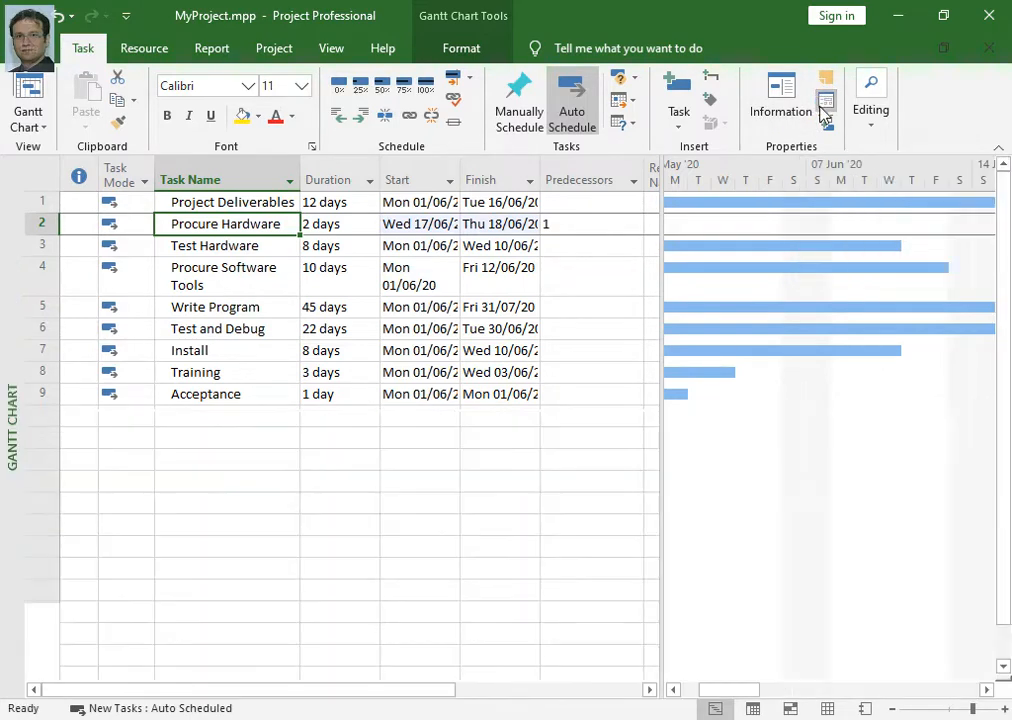
- Set the predecessor of Test Hardware to task 2 and of Procure Software Tools to task 1
click(577, 246)
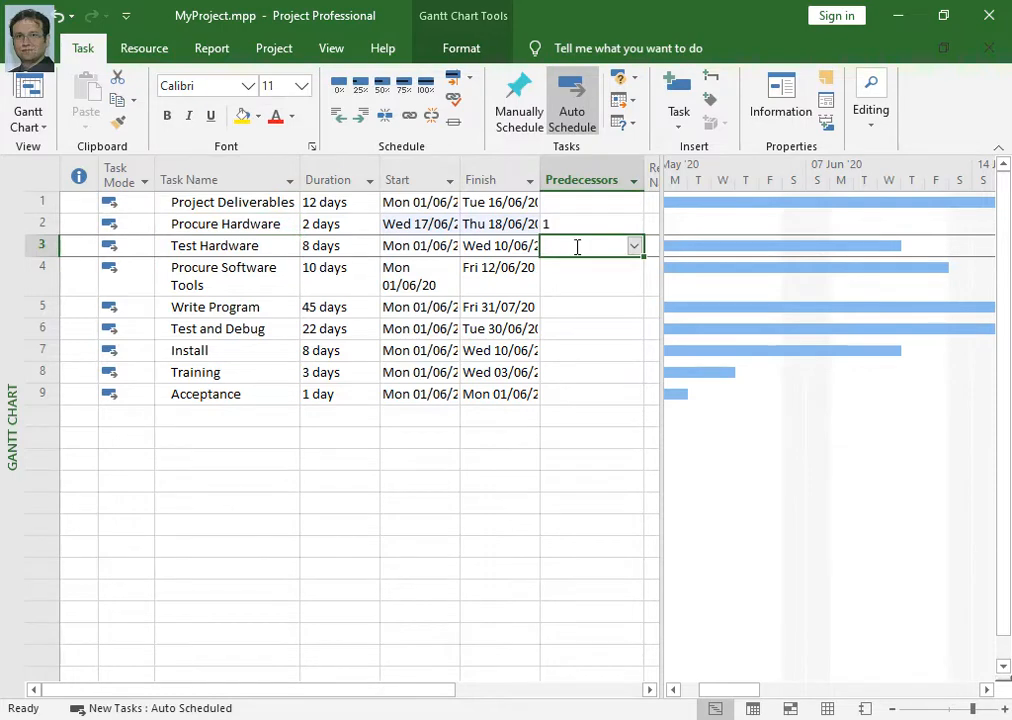
text(2)
key(Return)
drag(716, 691, 775, 691)
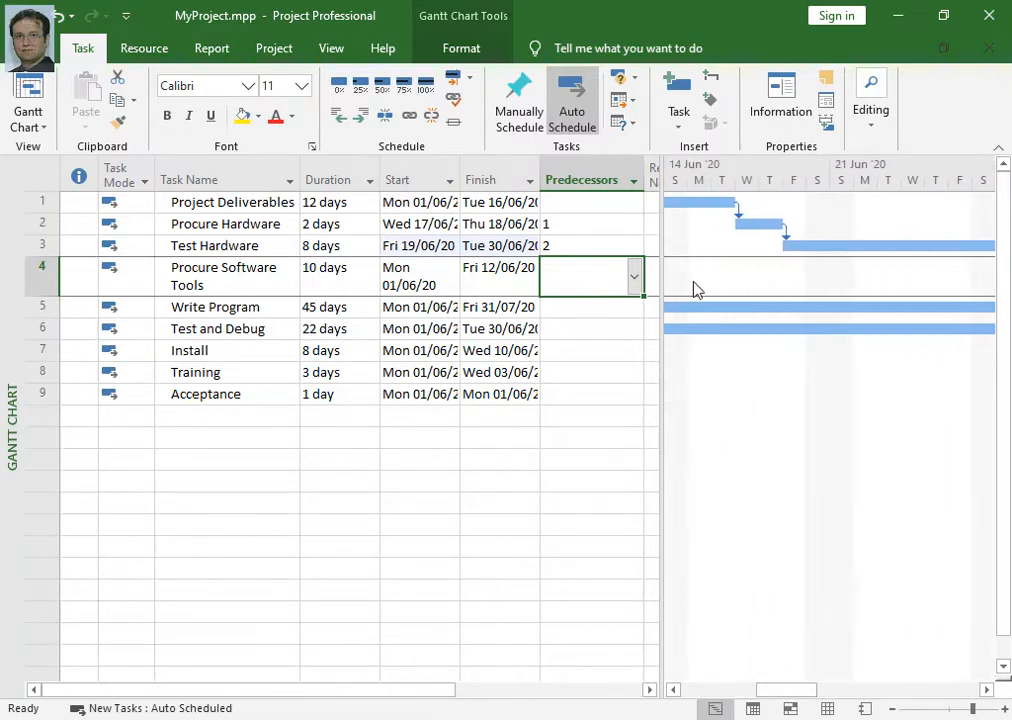
mouse_move(695, 206)
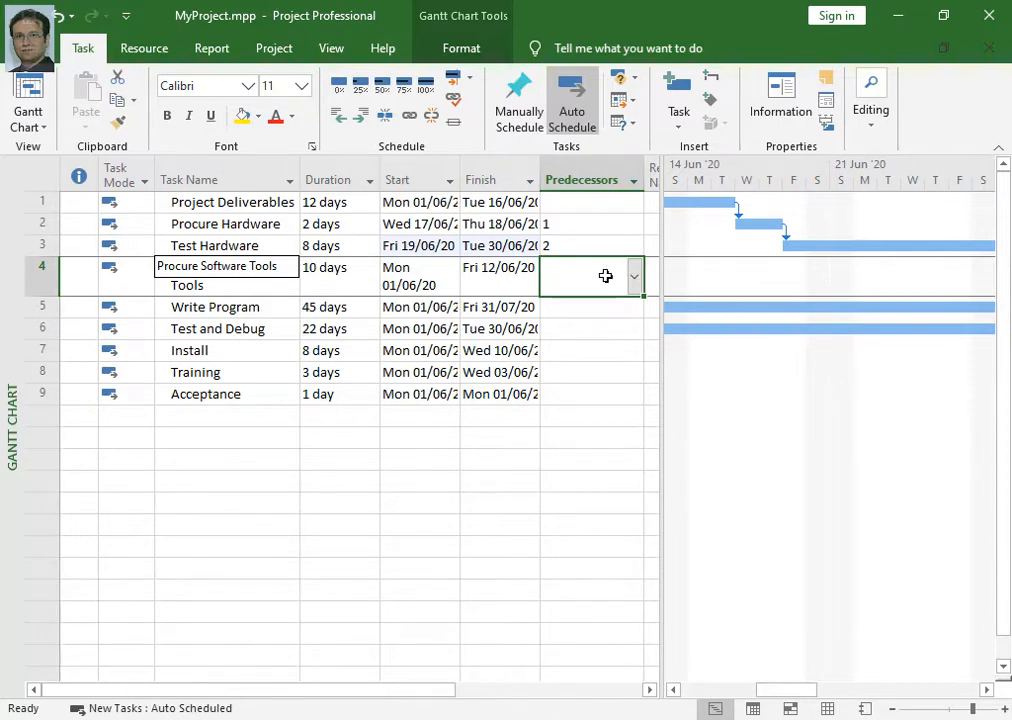
text(1)
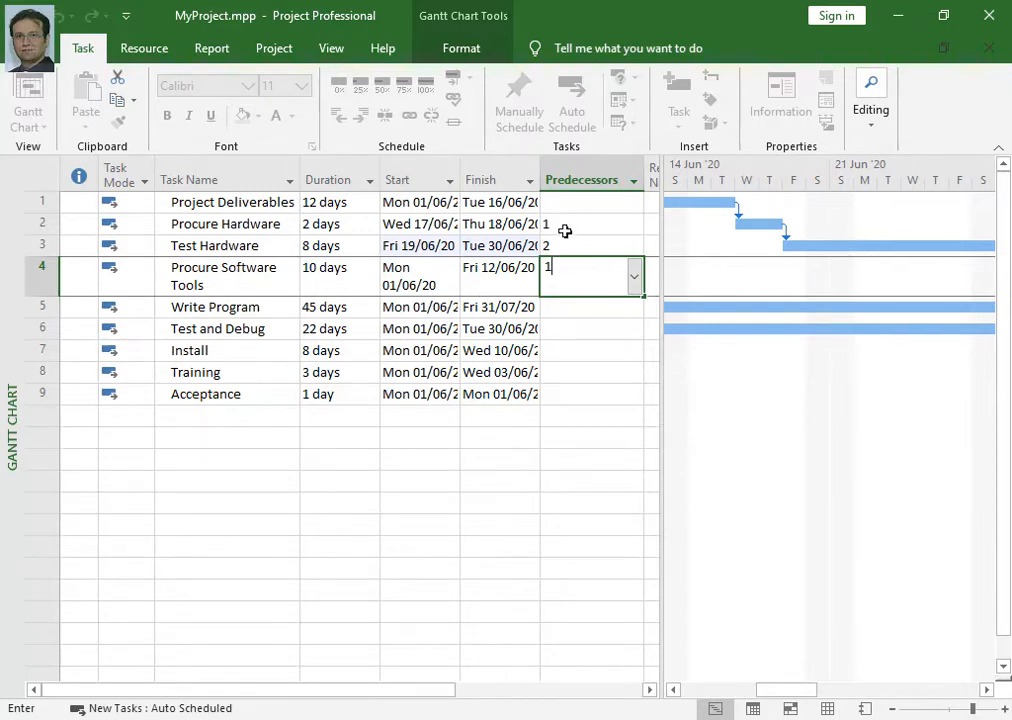
key(Return)
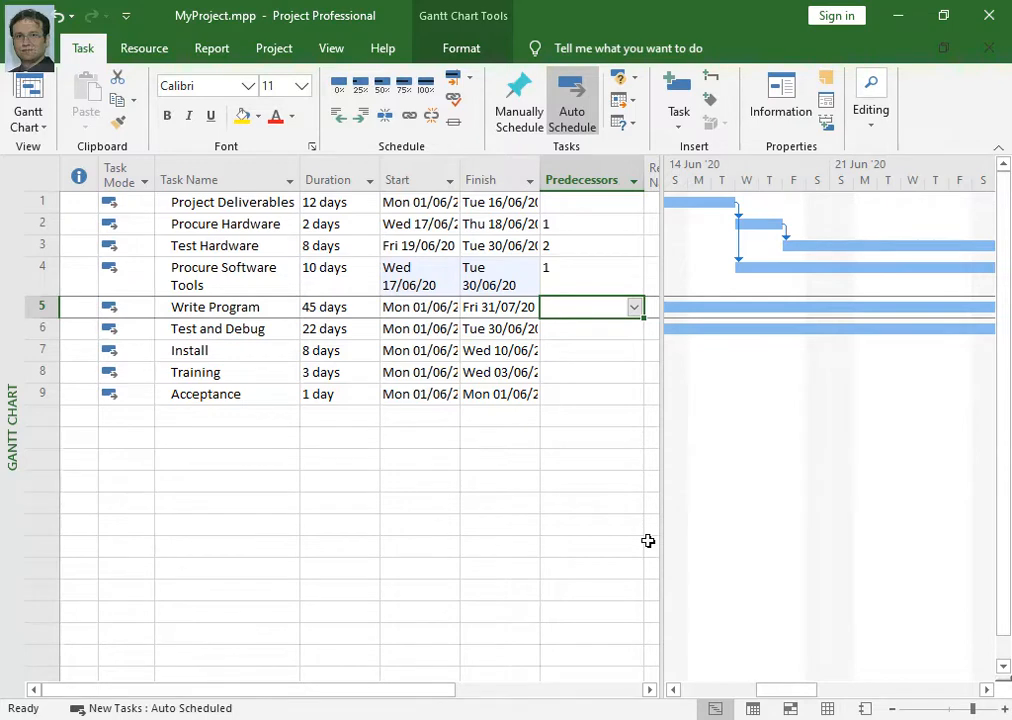
- Set the predecessors of Write Program to 4, Test and Debug to 5, and Install to 3,6
text(4)
key(Return)
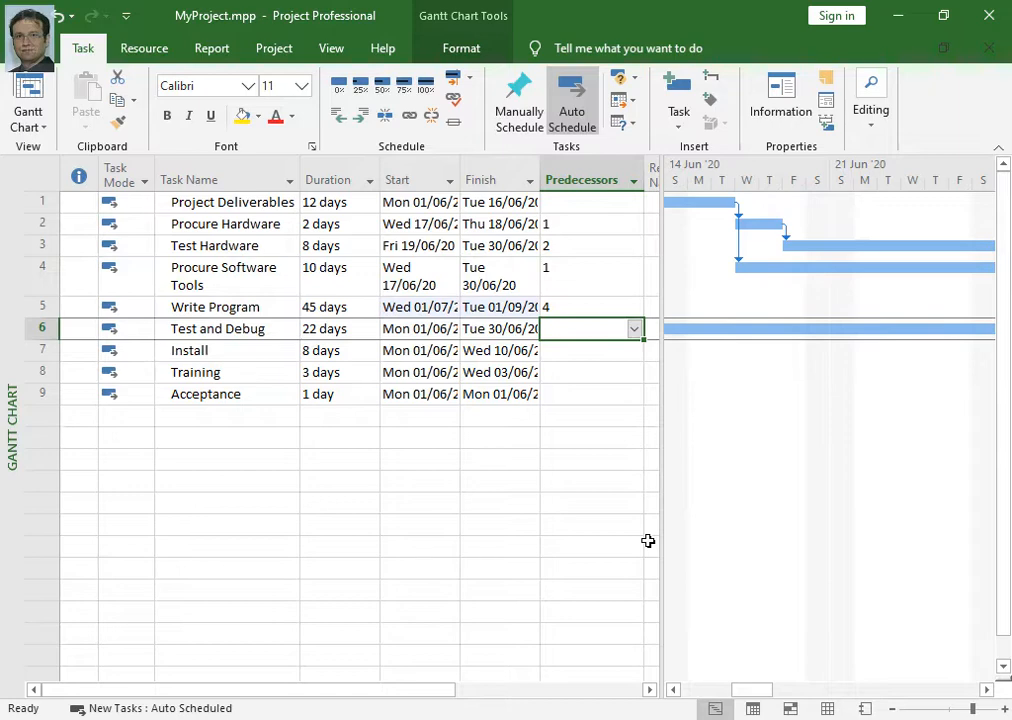
text(5)
key(Return)
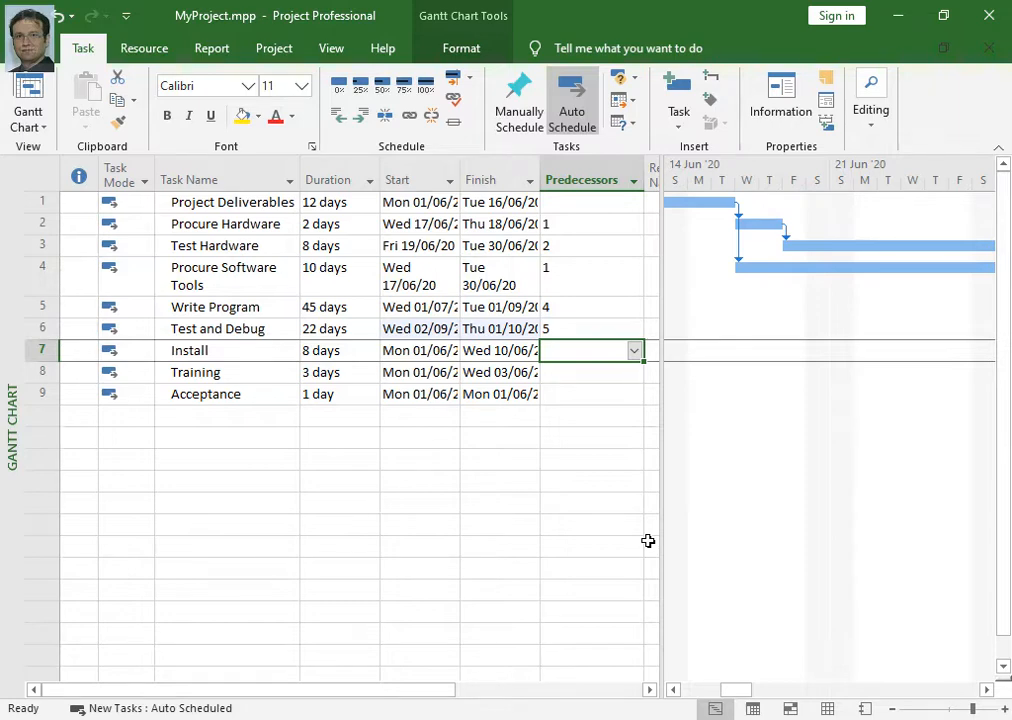
text(3)
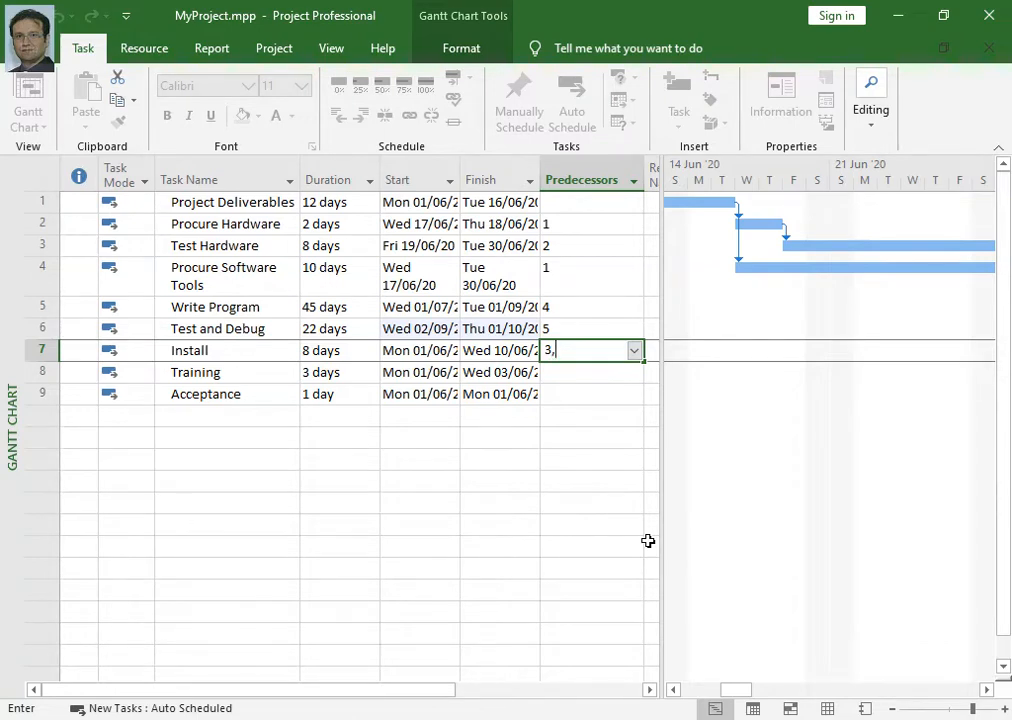
text(,6)
key(Return)
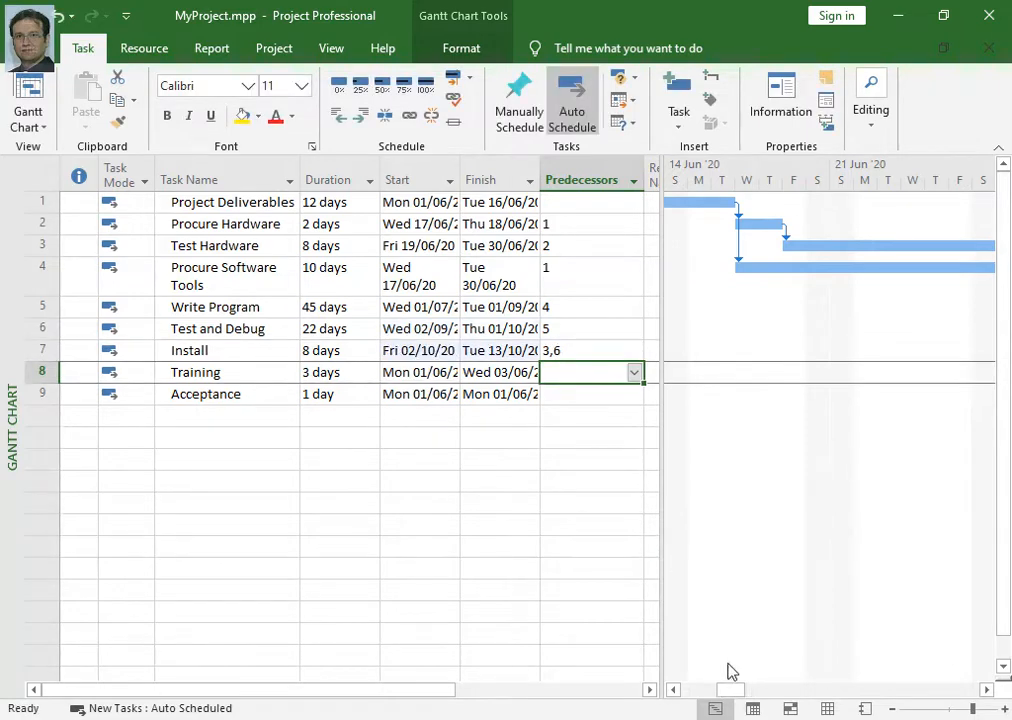
- Set the predecessor of Training to 7 and of Acceptance to 8
mouse_move(726, 690)
mouse_down()
mouse_move(829, 692)
mouse_move(714, 697)
mouse_up()
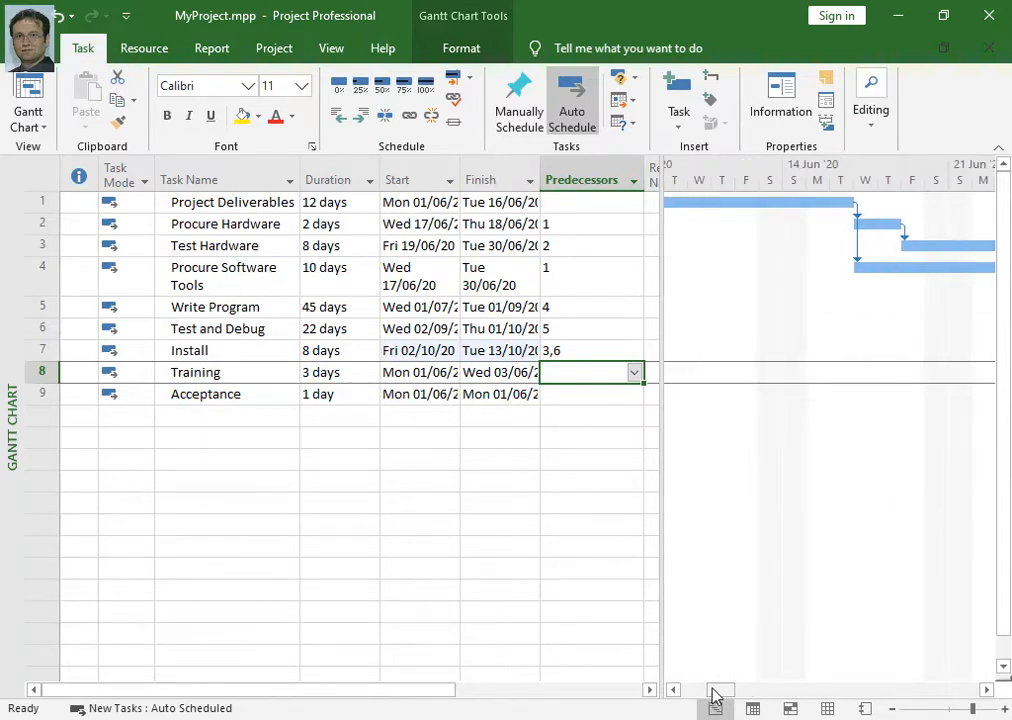
text(7)
key(Return)
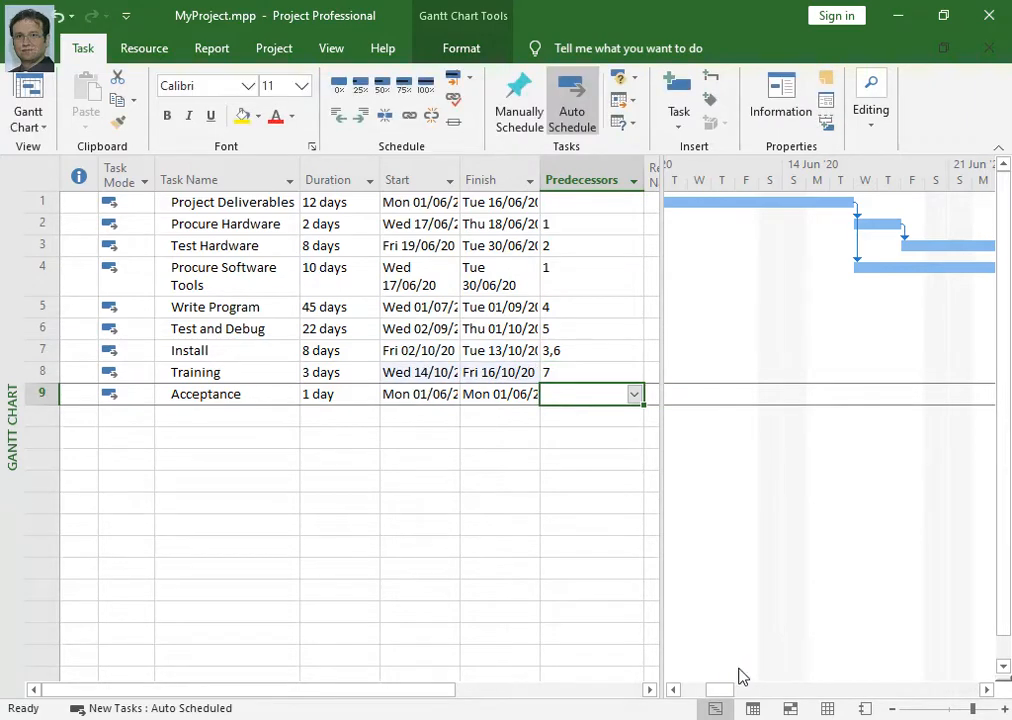
text(8)
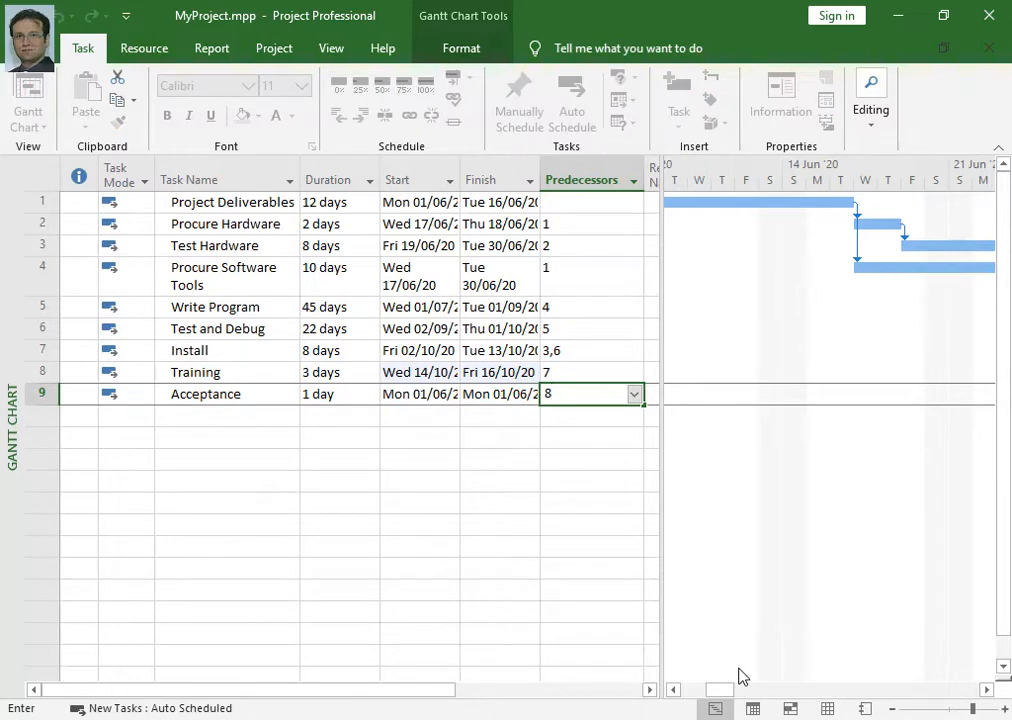
key(Return)
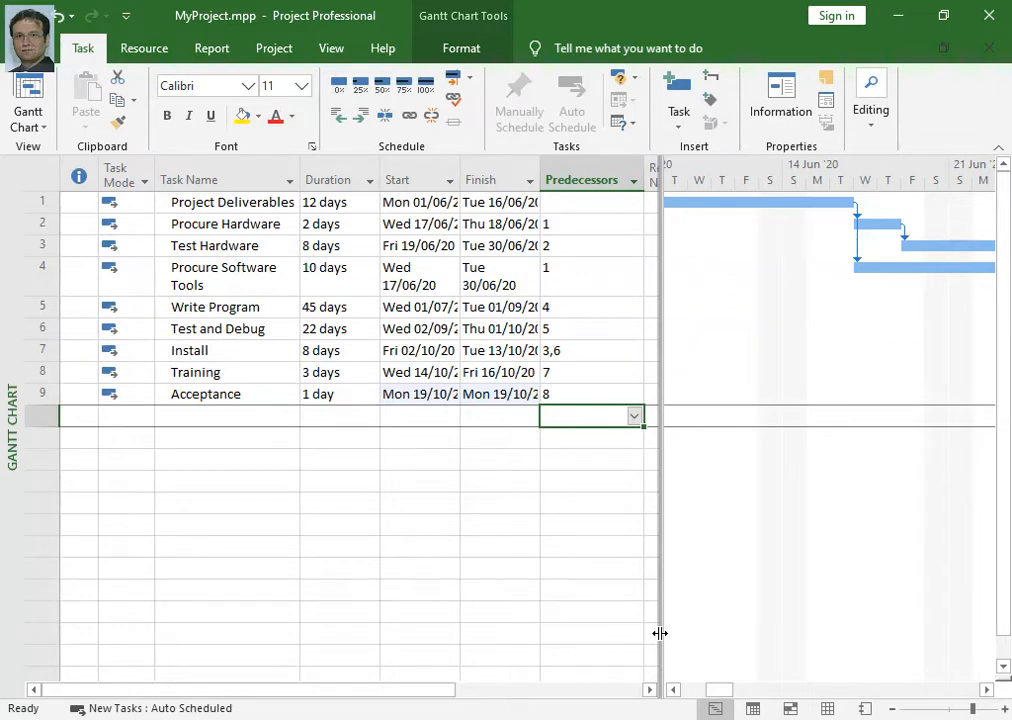
- Examine the whole linked schedule in the Gantt chart on a quarters-and-months timescale
drag(660, 633, 358, 639)
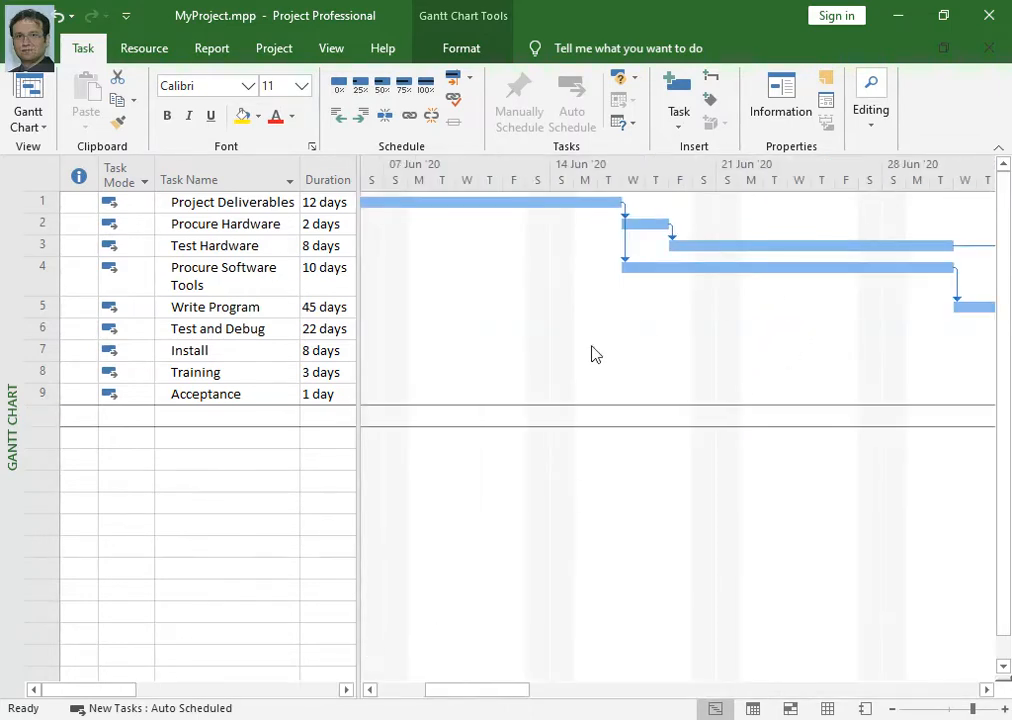
drag(447, 689, 445, 655)
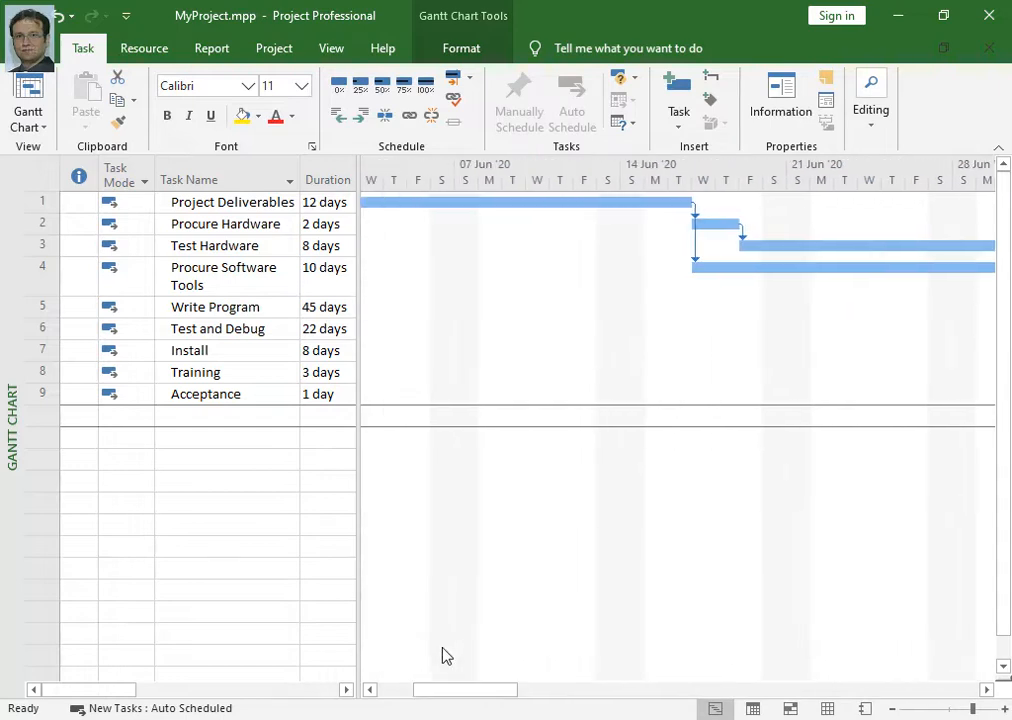
click(894, 711)
click(894, 711)
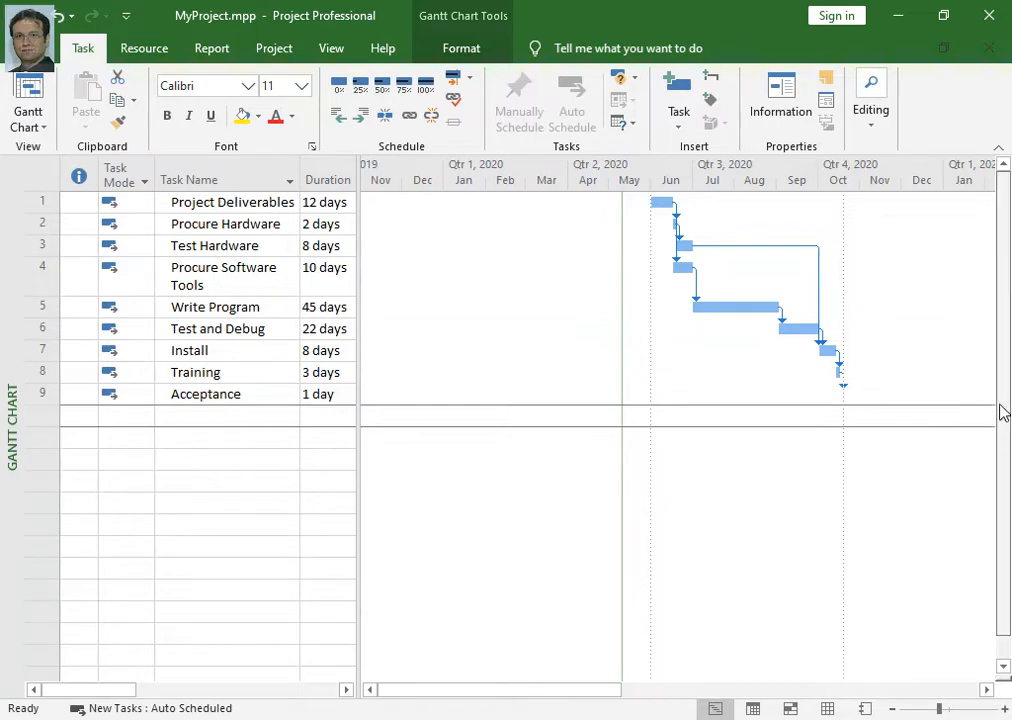
click(1004, 709)
drag(644, 691, 703, 706)
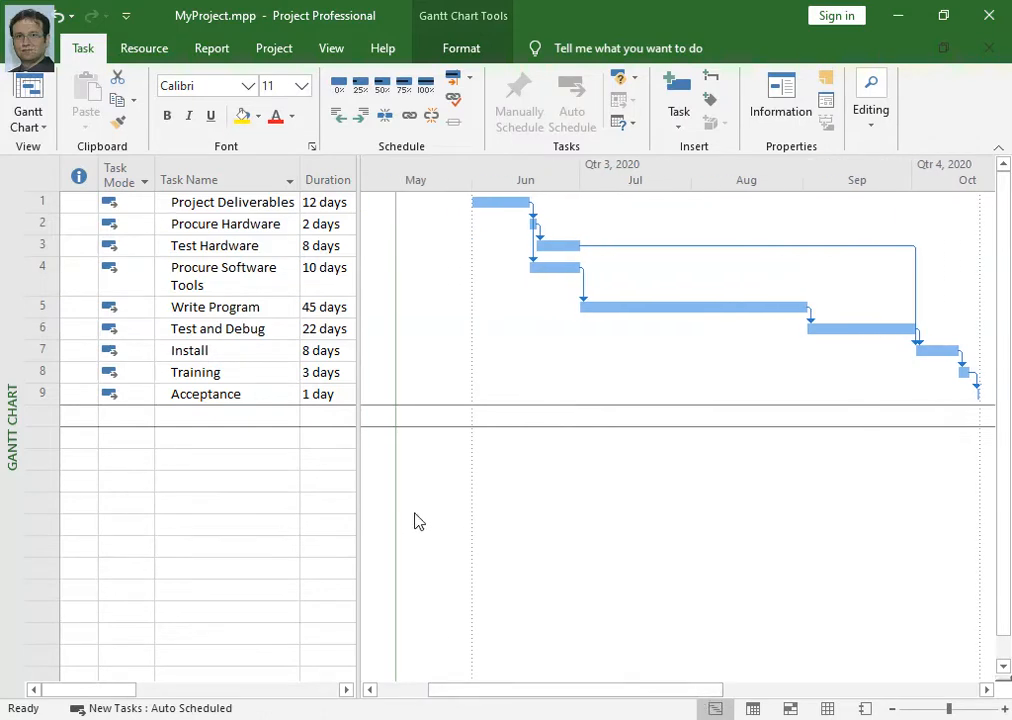
drag(357, 494, 486, 488)
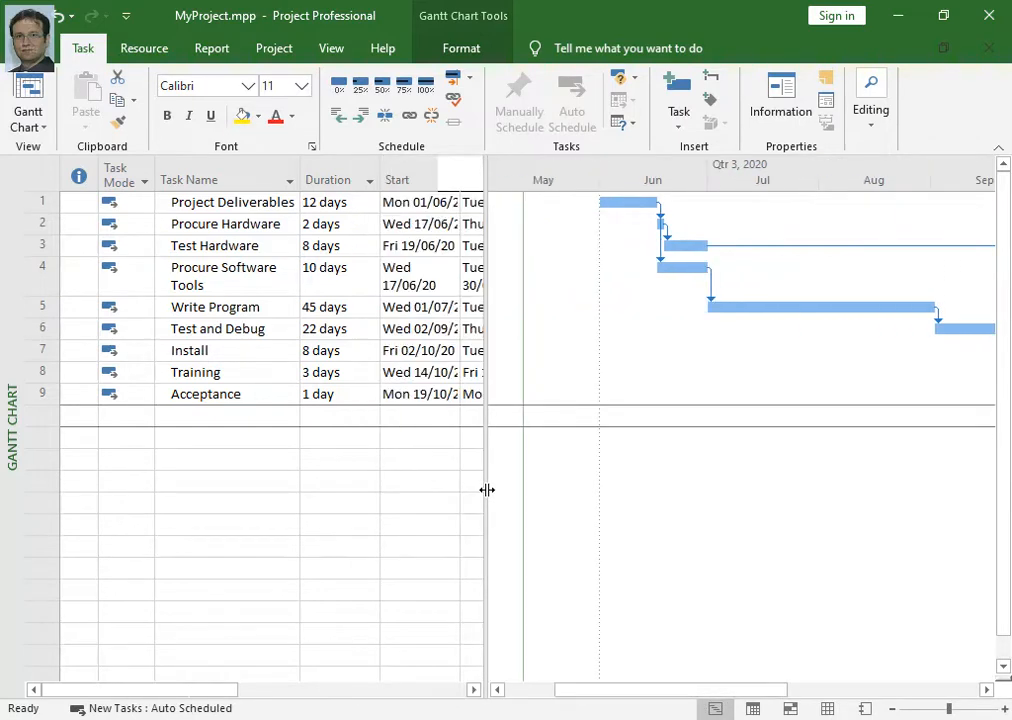
- Review the task dependencies in the Network Diagram view, and return to the Gantt Chart view with more table columns showing
click(36, 126)
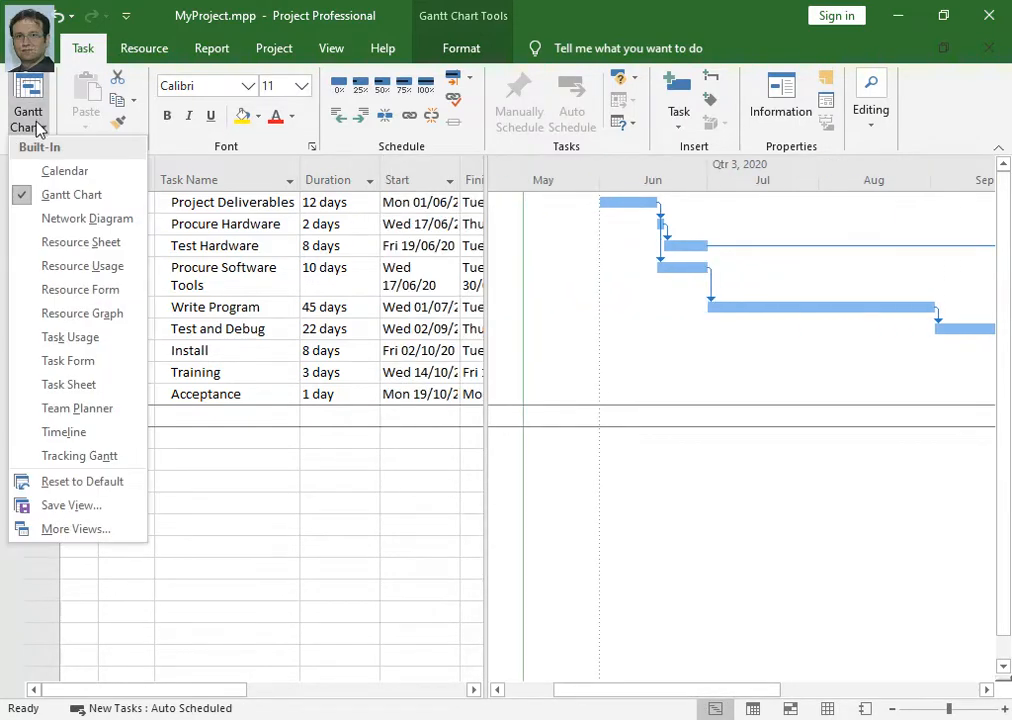
click(53, 224)
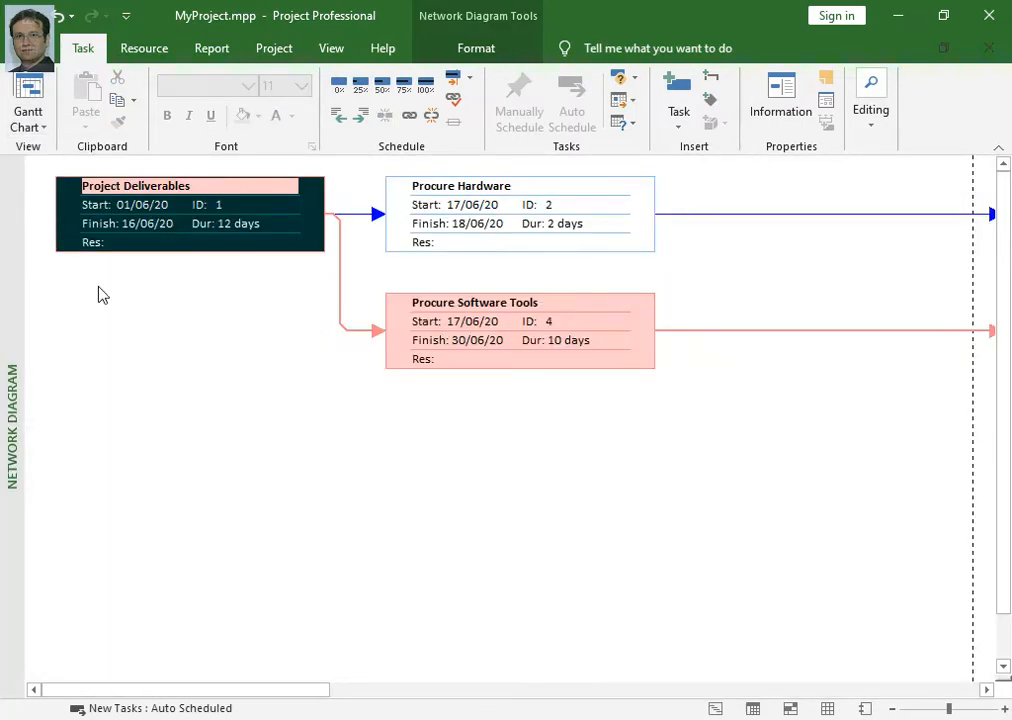
drag(215, 690, 131, 646)
drag(311, 697, 382, 699)
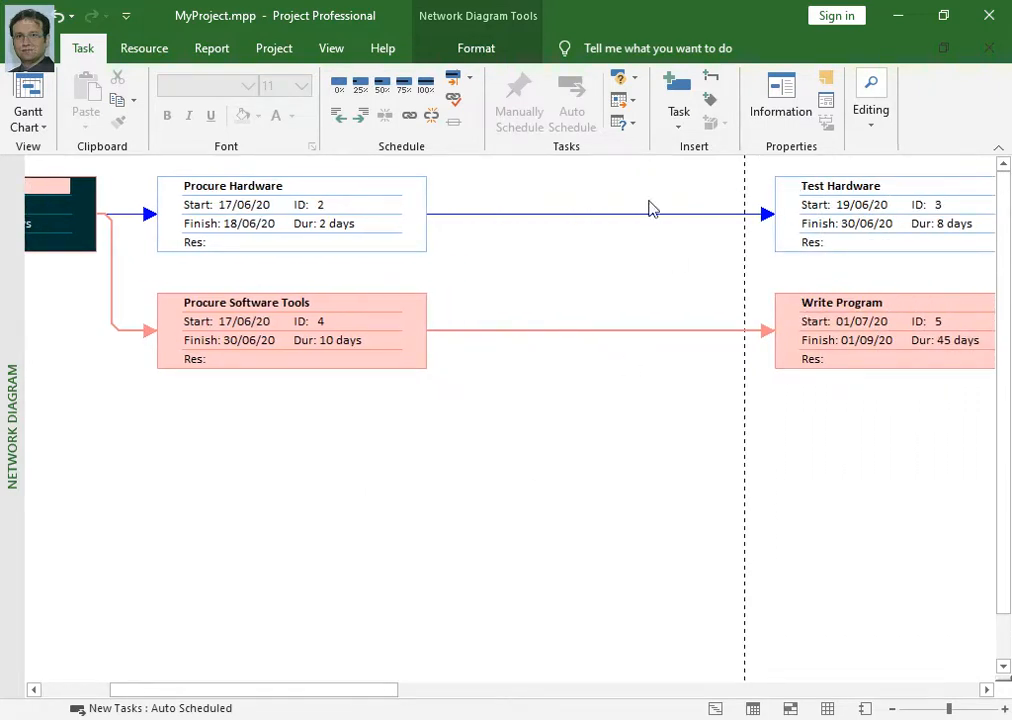
drag(271, 696, 169, 671)
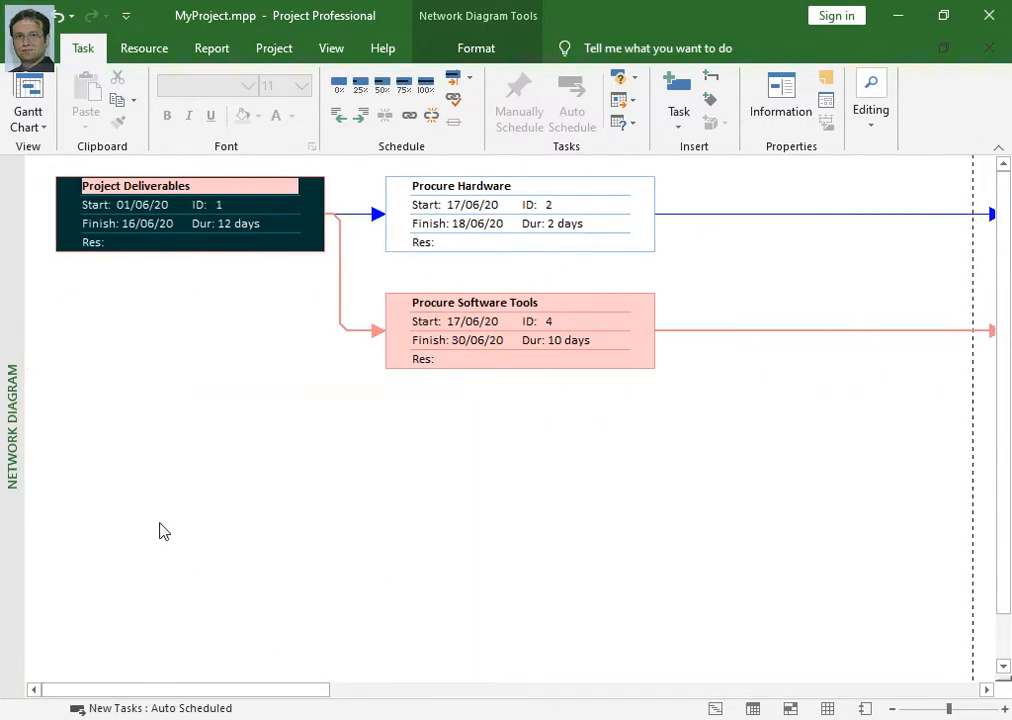
click(40, 130)
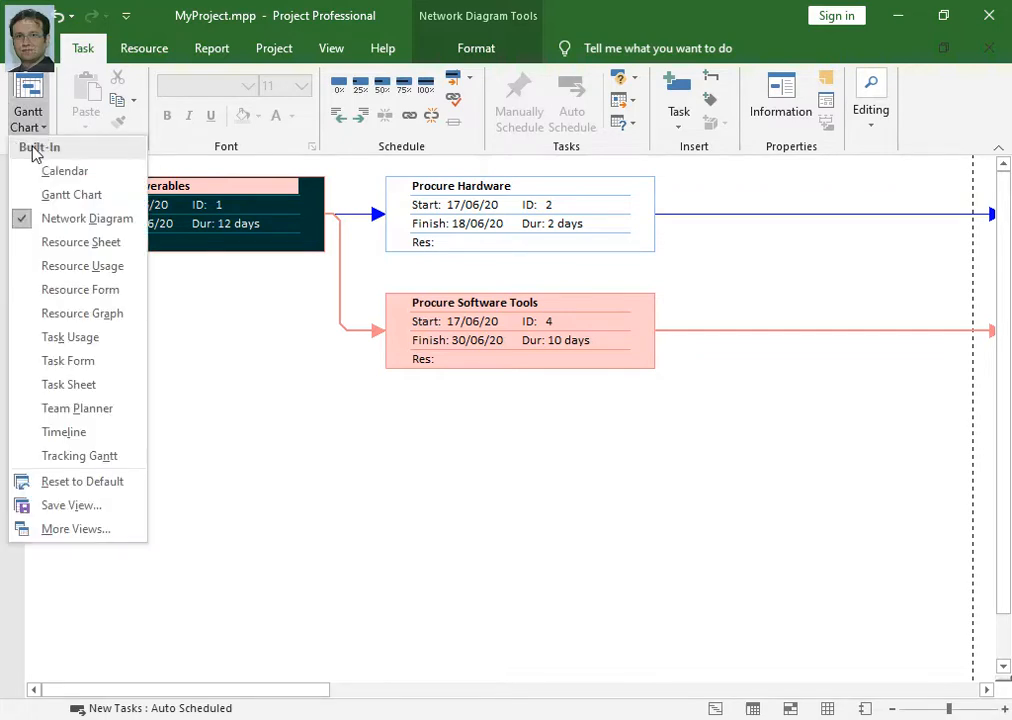
click(42, 199)
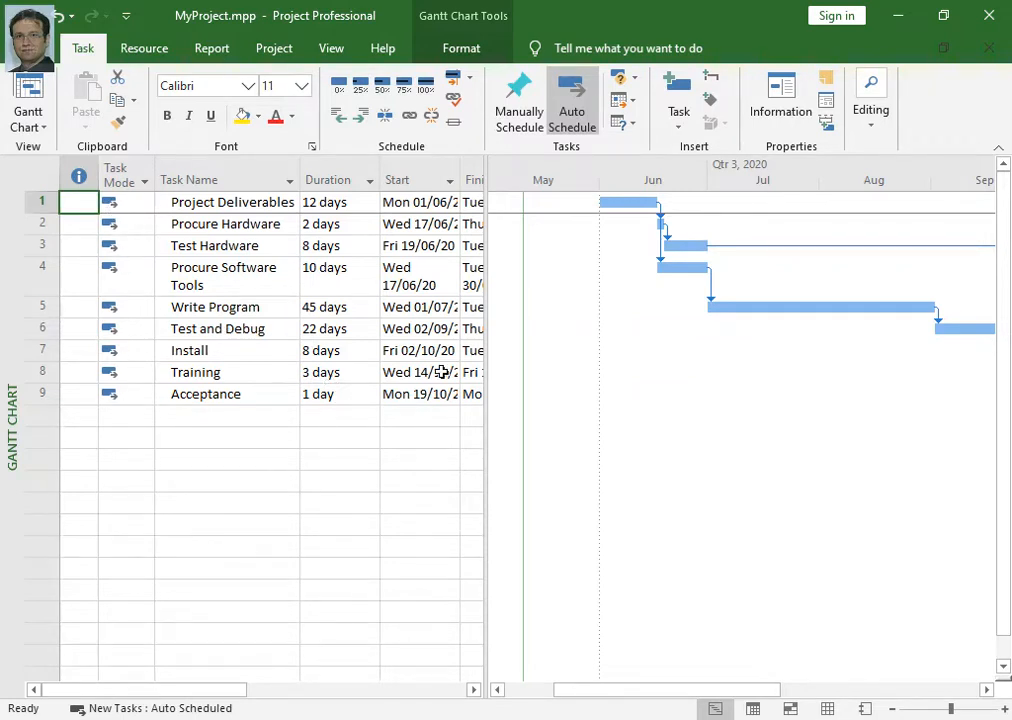
drag(490, 380, 588, 345)
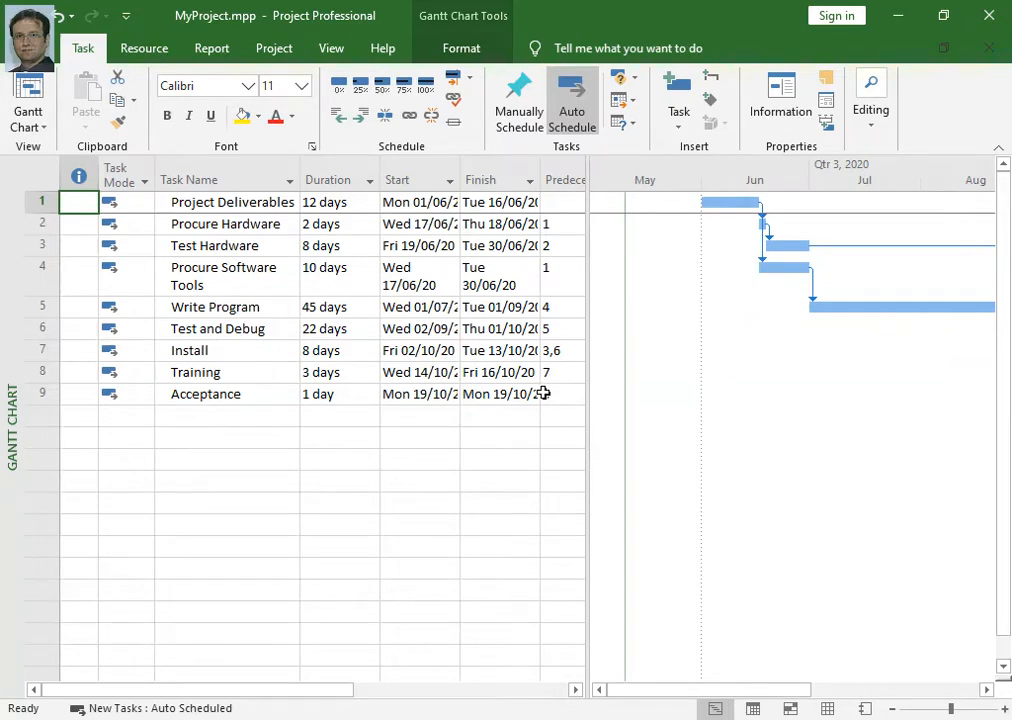
- Insert a recurring task named Meetings below Acceptance, with a duration of 1h, repeating every week on Monday
click(200, 422)
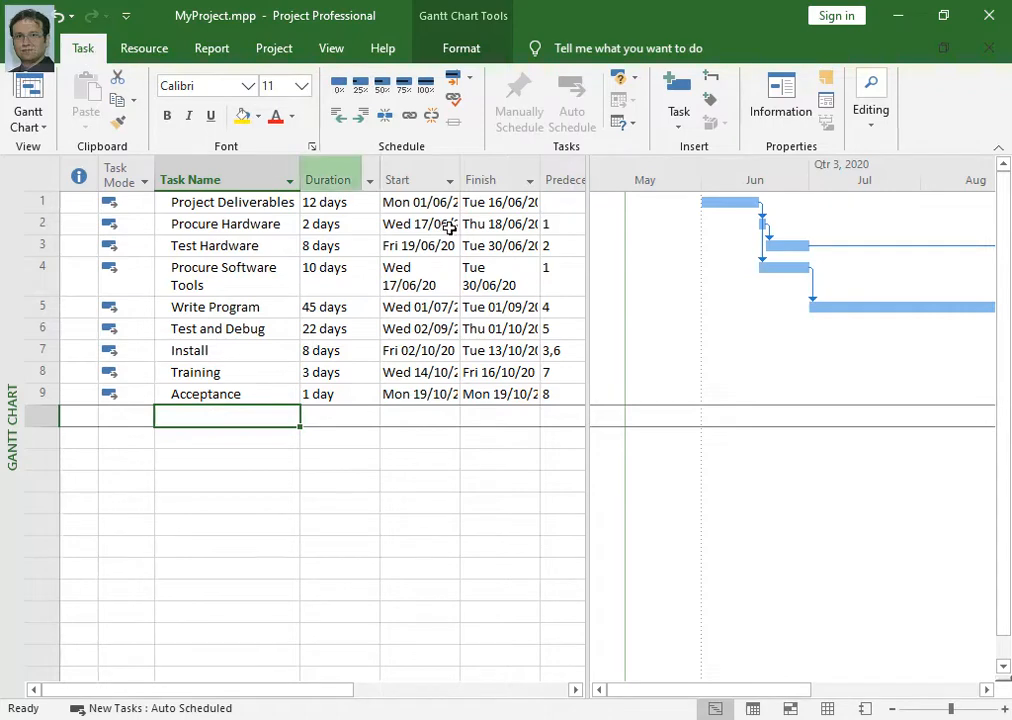
click(680, 133)
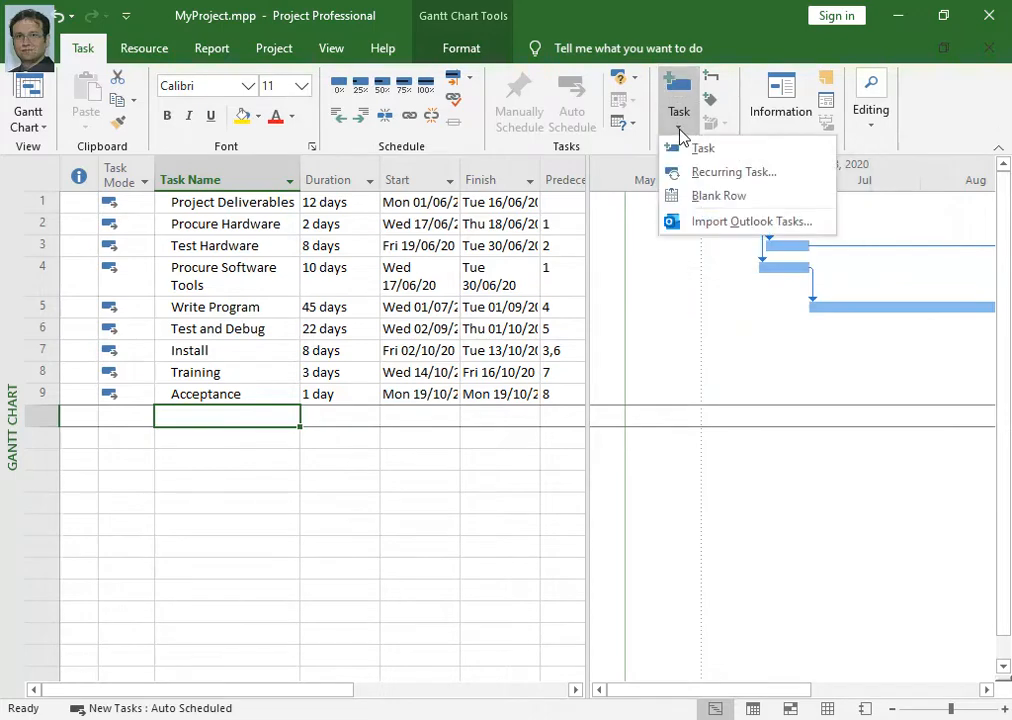
click(693, 178)
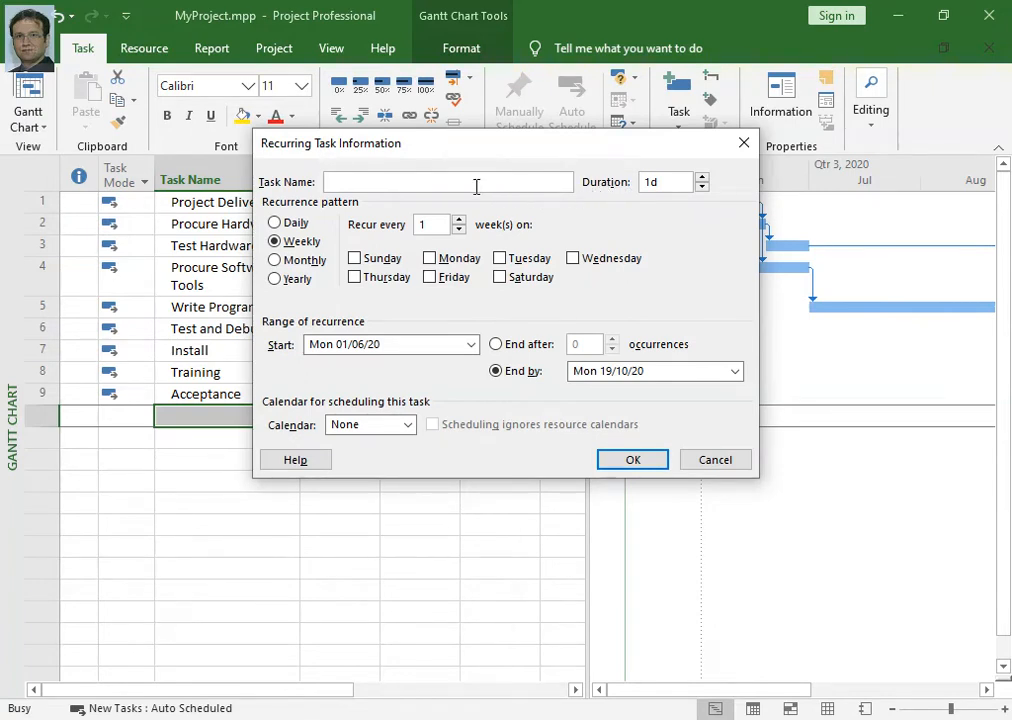
text(Meetings)
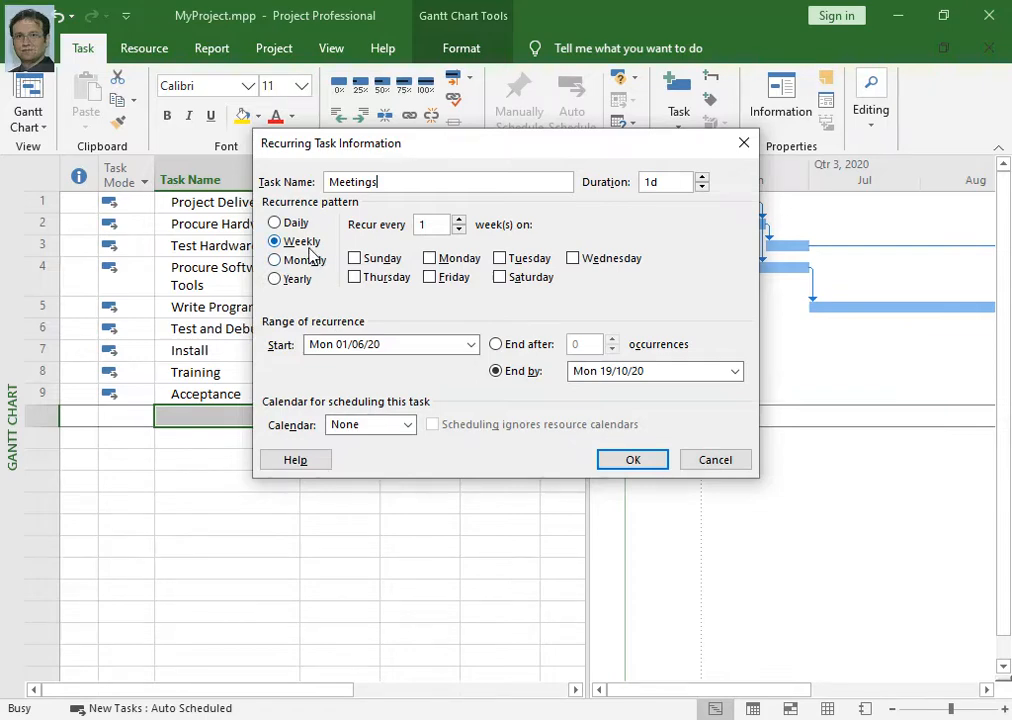
click(308, 243)
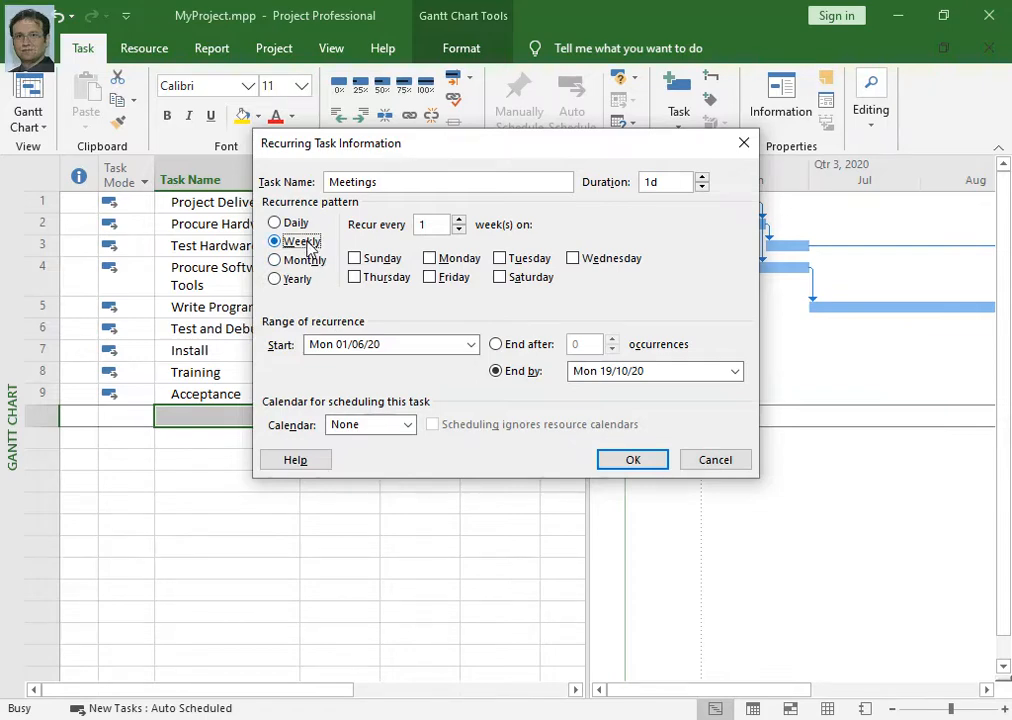
click(431, 260)
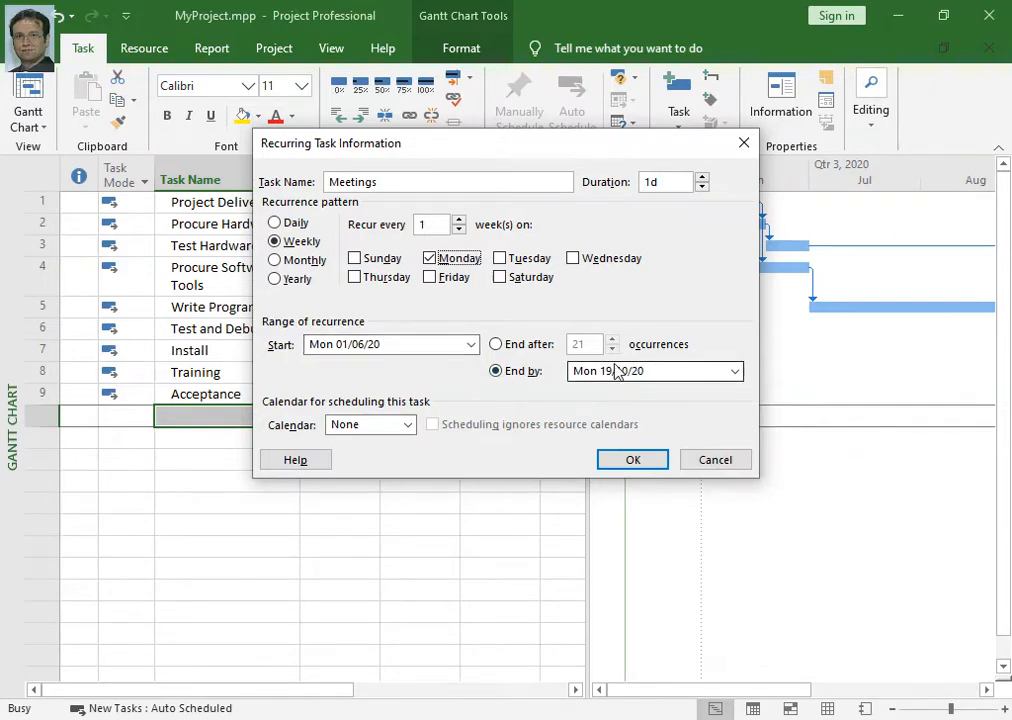
click(660, 182)
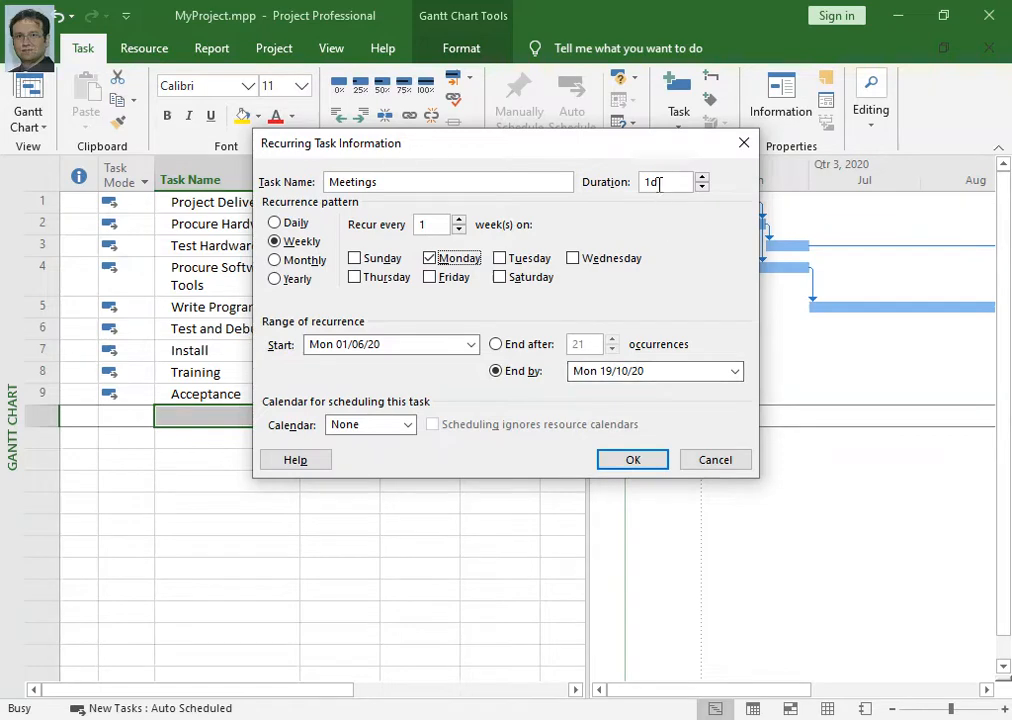
key(BackSpace)
text(h)
click(614, 463)
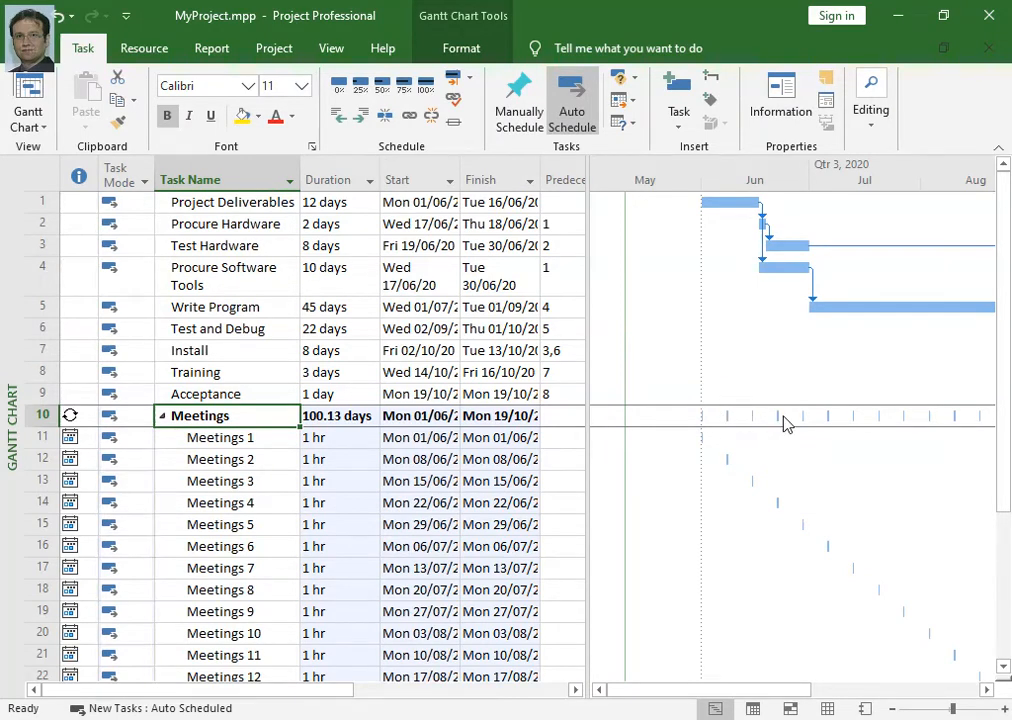
- Collapse the Meetings recurring task to its summary row and check its occurrences in the chart
drag(673, 690, 625, 688)
click(163, 418)
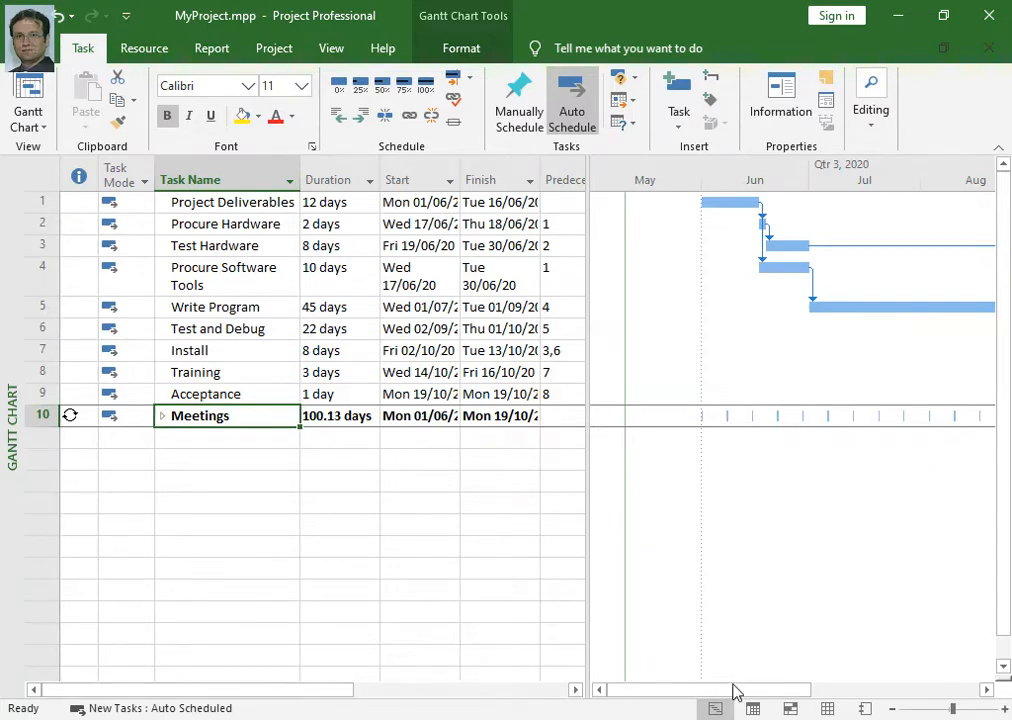
drag(757, 688, 705, 689)
mouse_move(729, 418)
- Try inserting a new task above Write Program, and undo the insertion
click(43, 310)
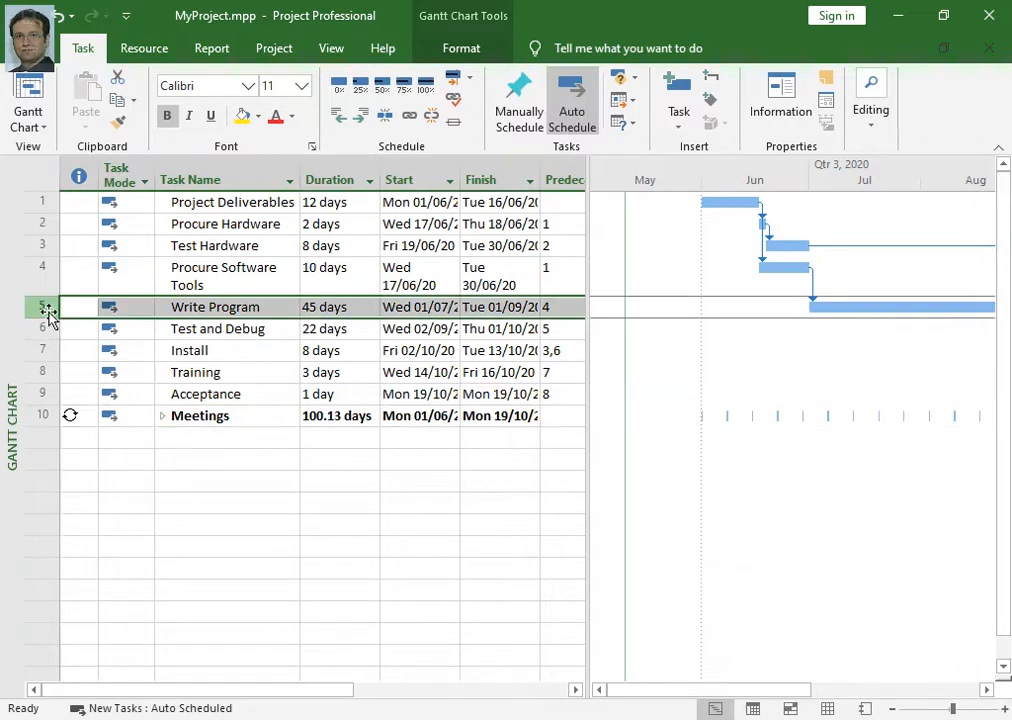
right_click(47, 312)
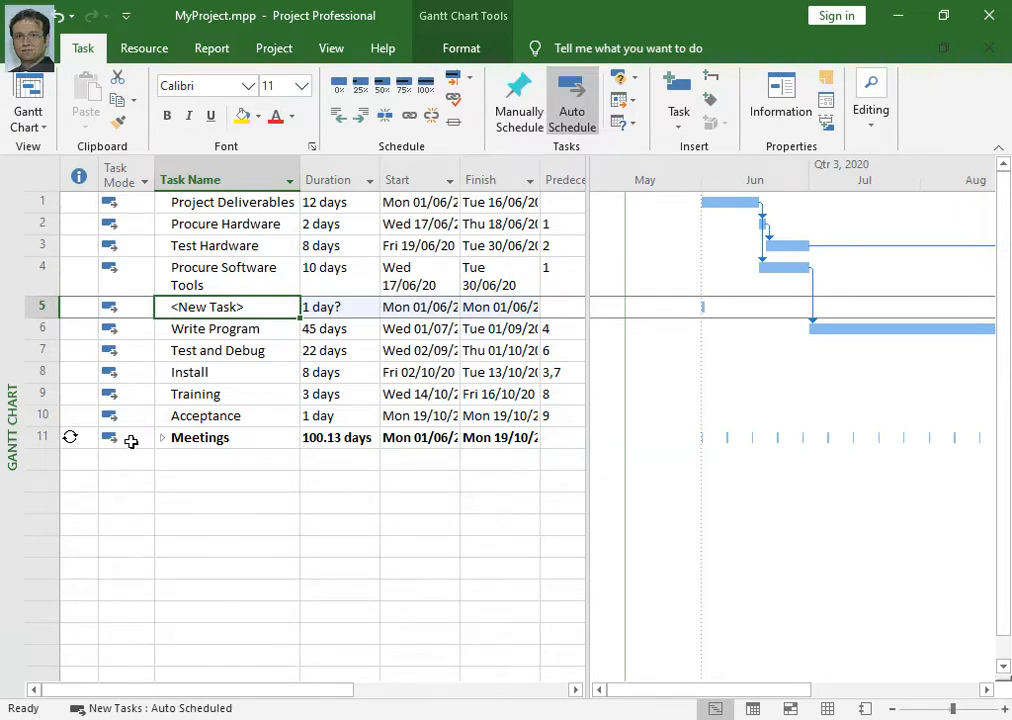
key(ctrl+z)
- Insert a milestone above Write Program, discarding any stray entry in its name
click(38, 312)
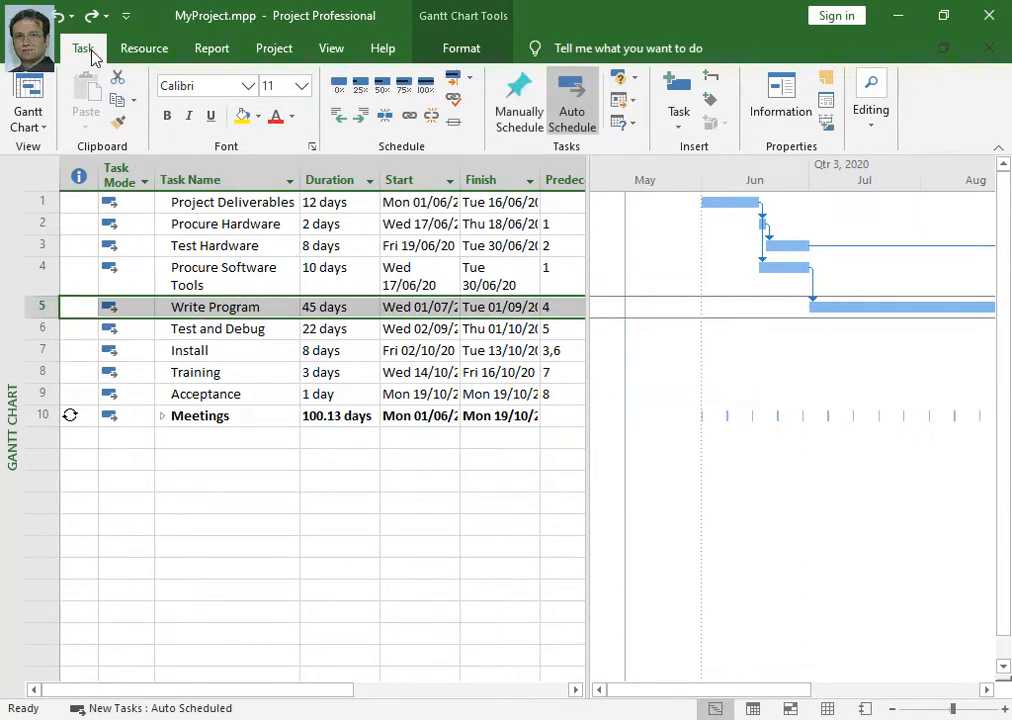
click(708, 104)
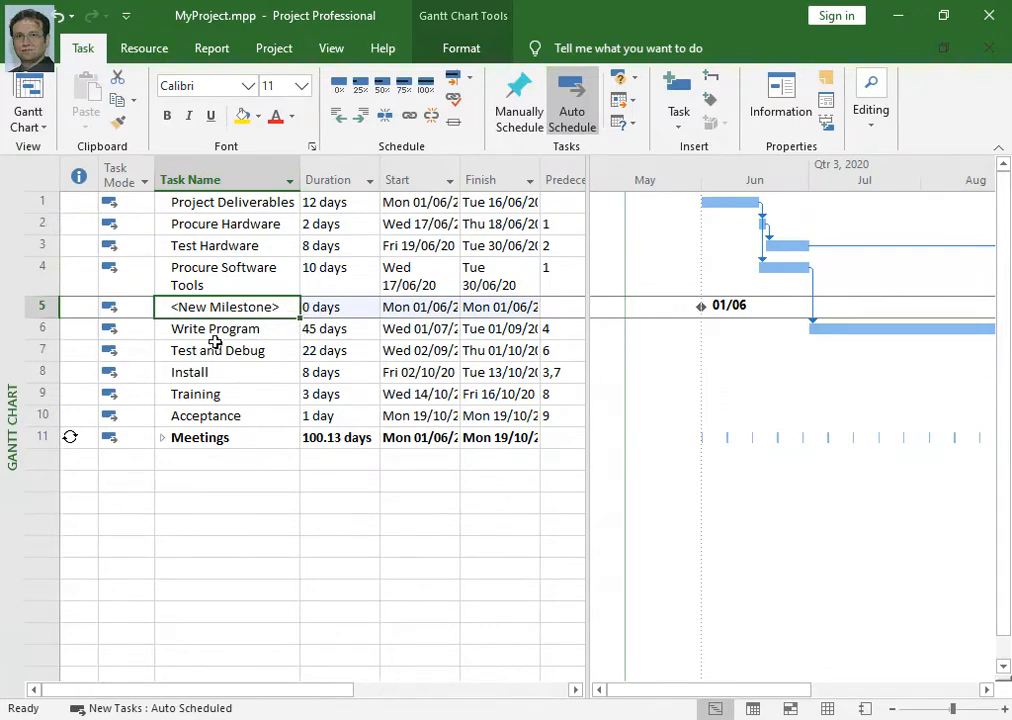
drag(345, 697, 384, 689)
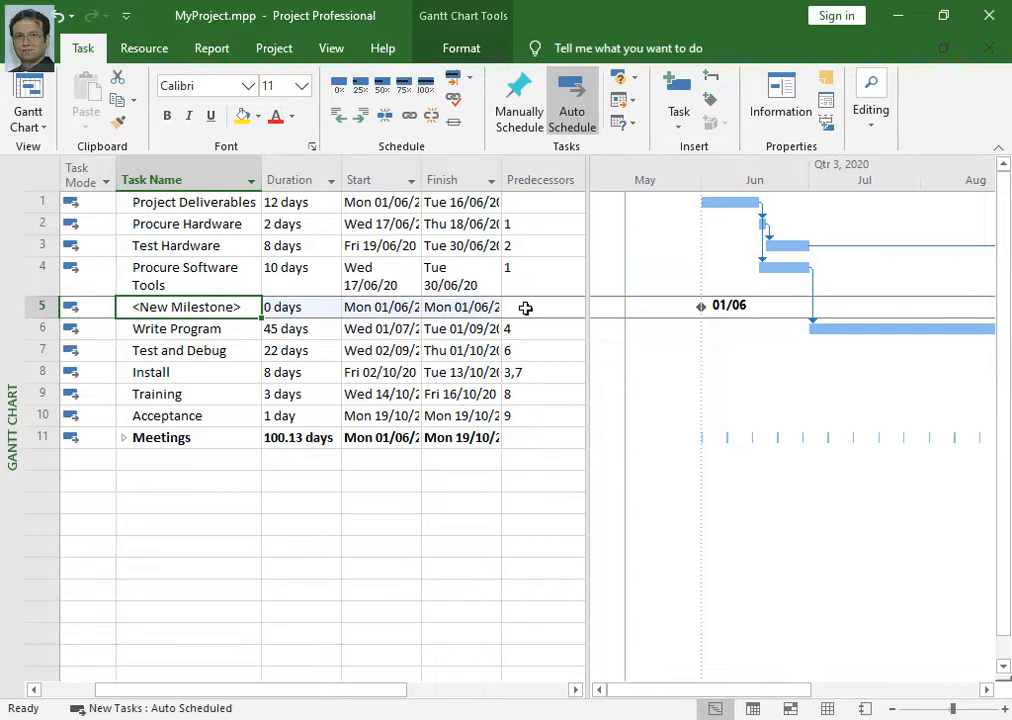
text(2)
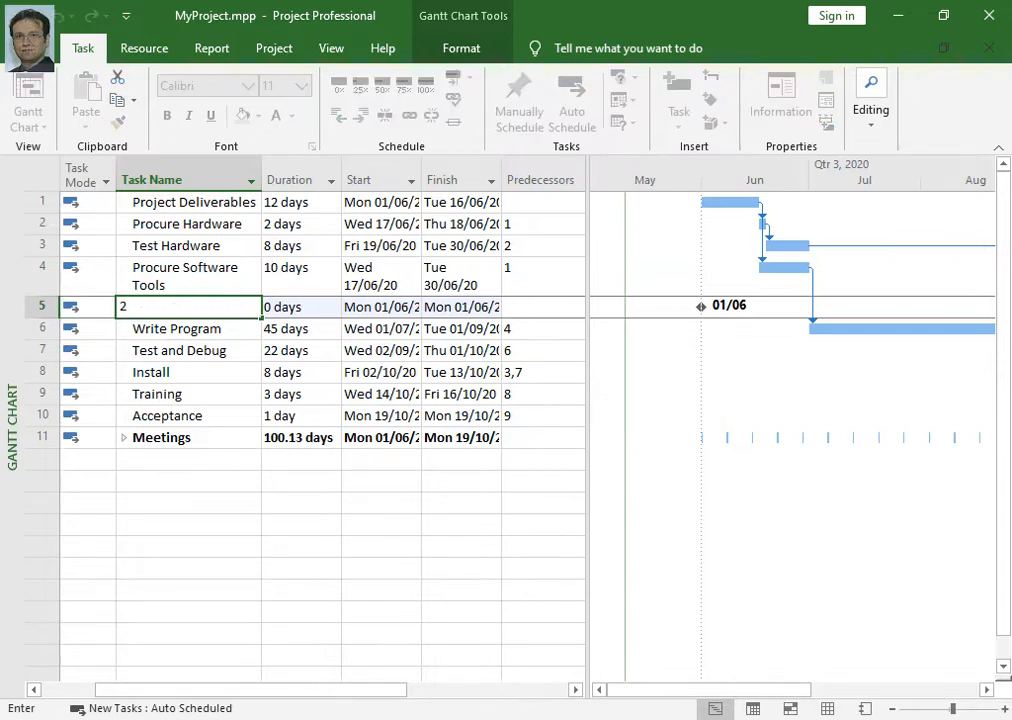
key(Escape)
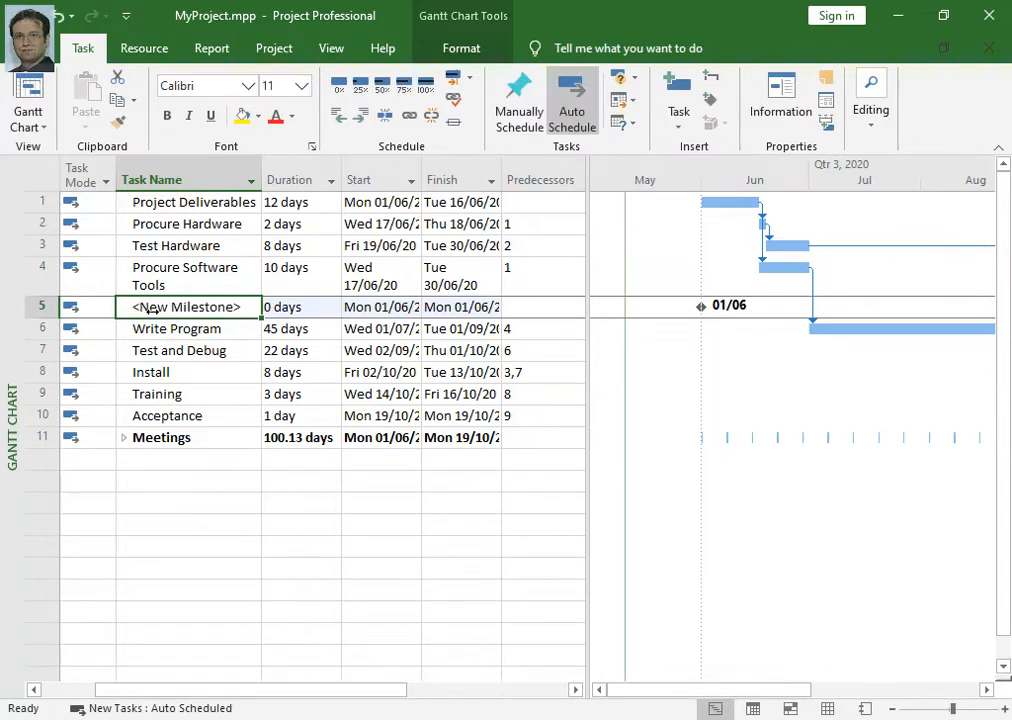
- Name the new milestone above Write Program "Procurement Done", correcting any misspelling in the name
text(P)
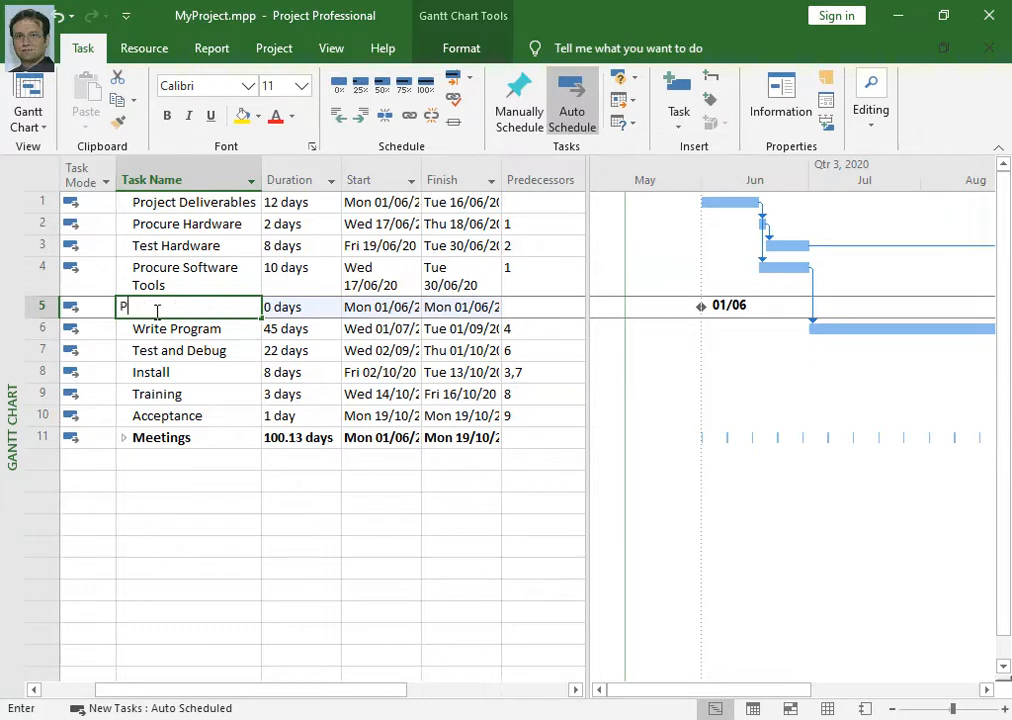
key(BackSpace)
text(System)
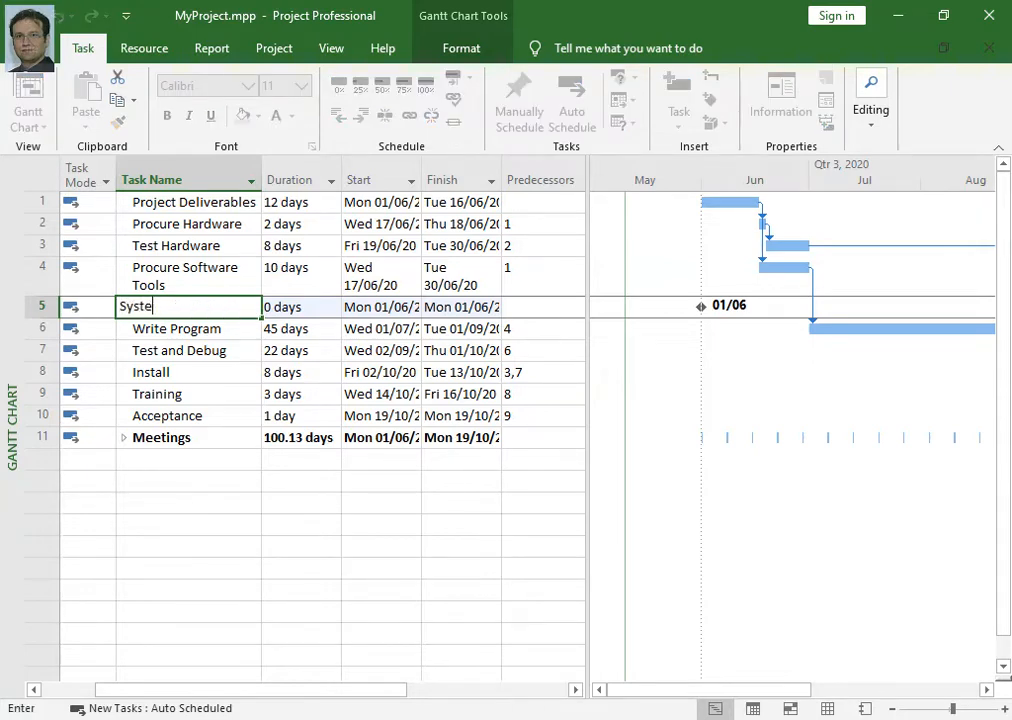
key(BackSpace)
key(BackSpace)
key(BackSpace)
key(BackSpace)
key(BackSpace)
key(BackSpace)
text(Procurement Doen)
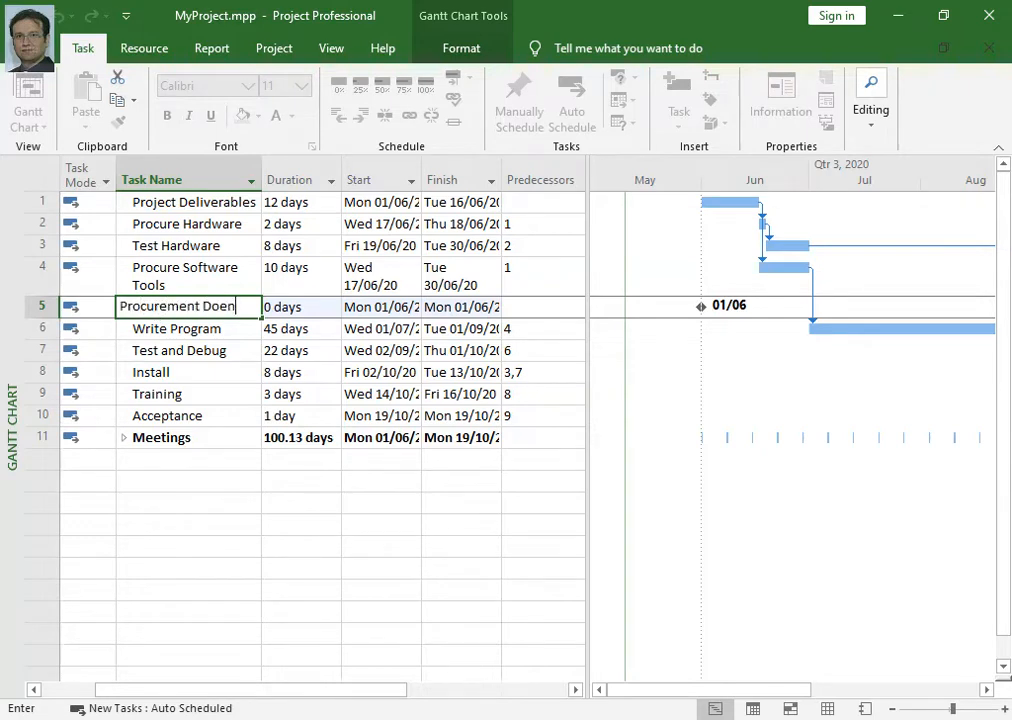
key(Tab)
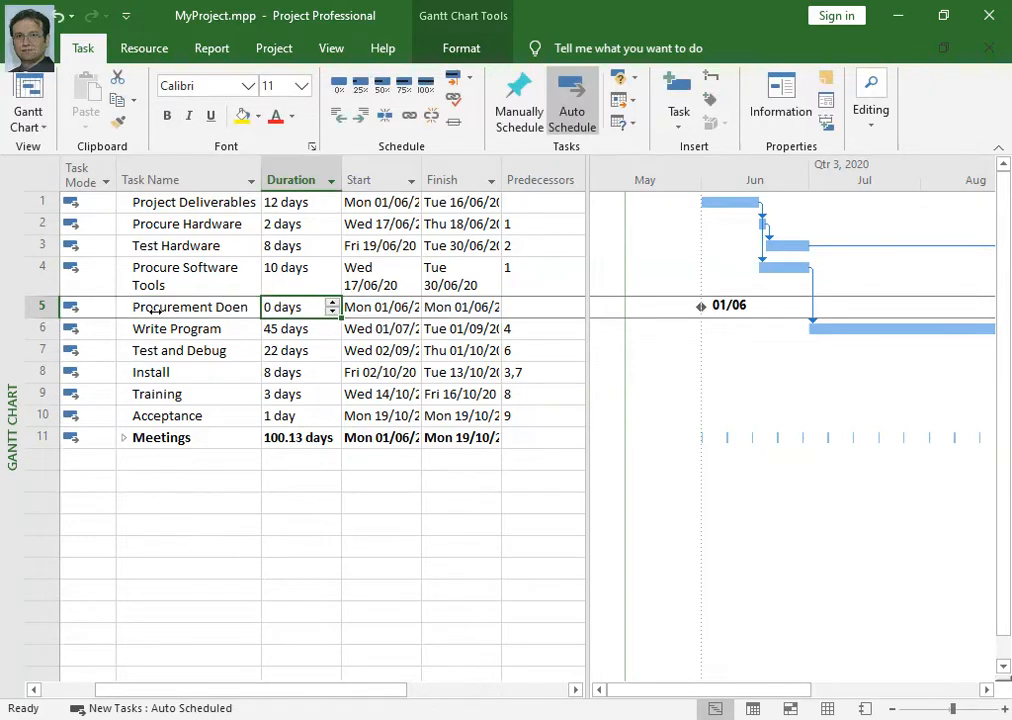
click(174, 310)
double_click(247, 313)
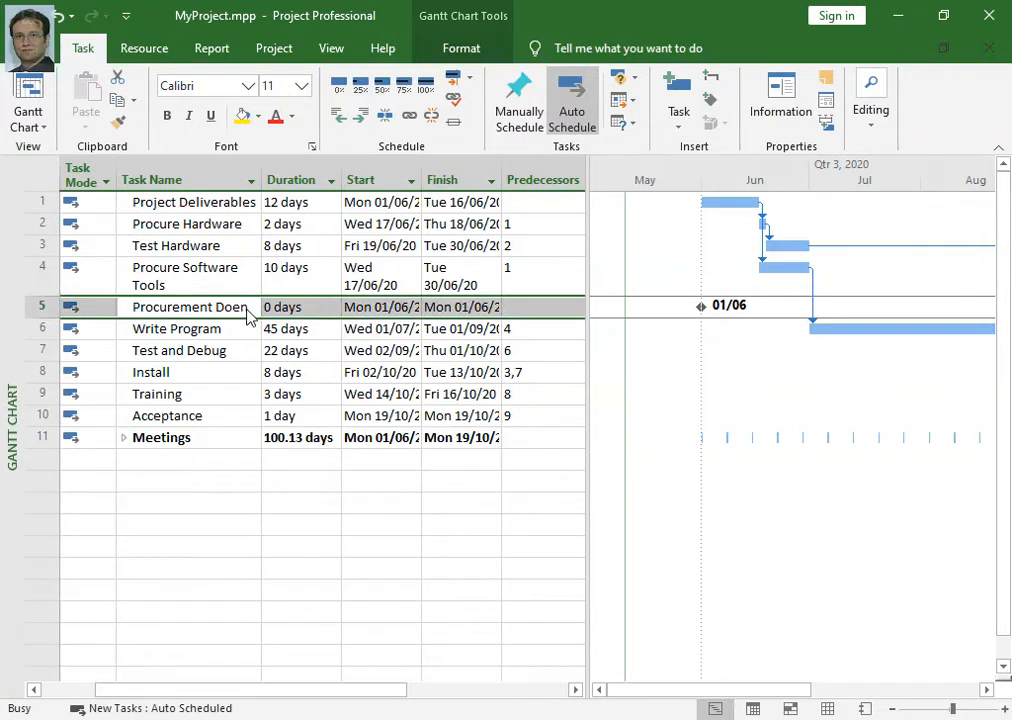
key(Escape)
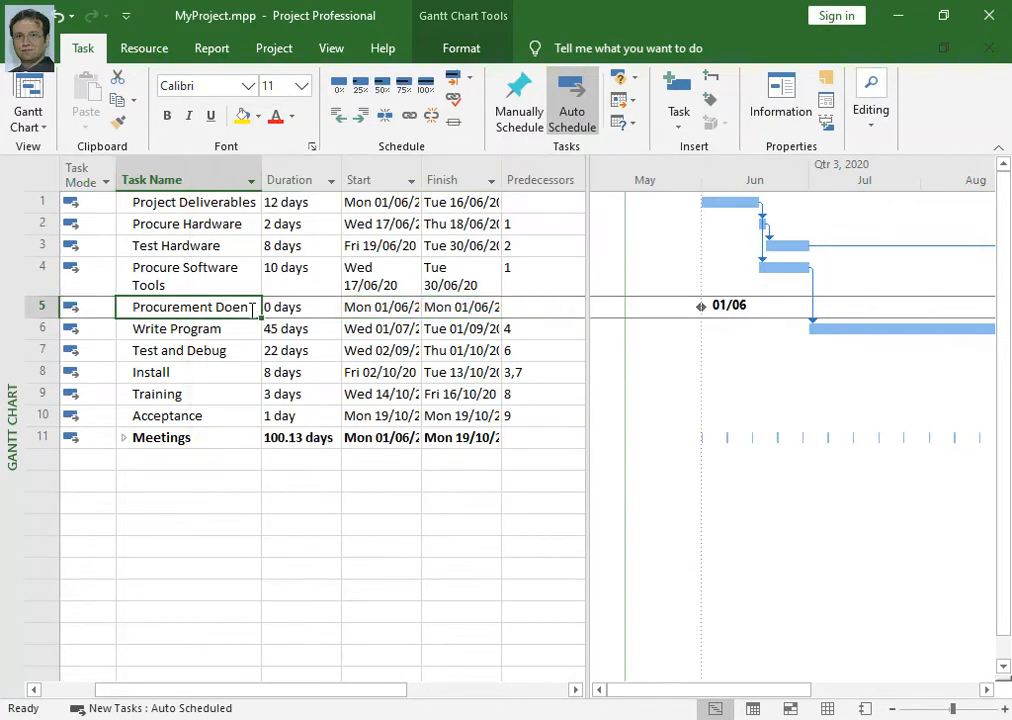
click(252, 307)
key(BackSpace)
key(BackSpace)
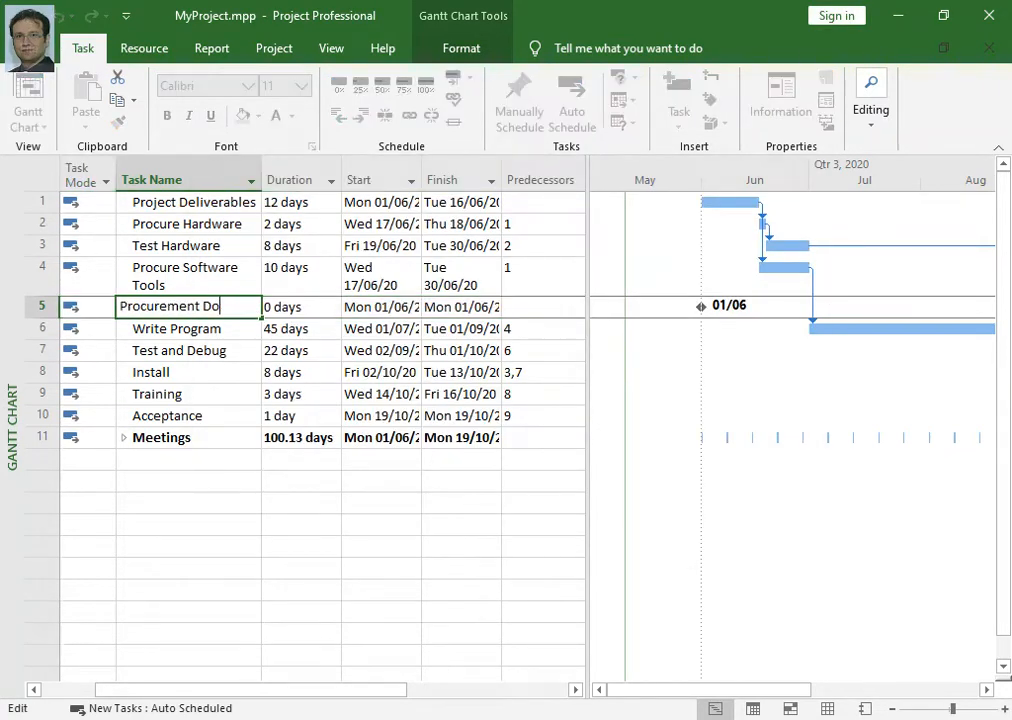
text(ne)
- Set the predecessors of the Procurement Done milestone to 2,4 and check its position in the chart
key(Tab)
key(Tab)
key(Tab)
key(Tab)
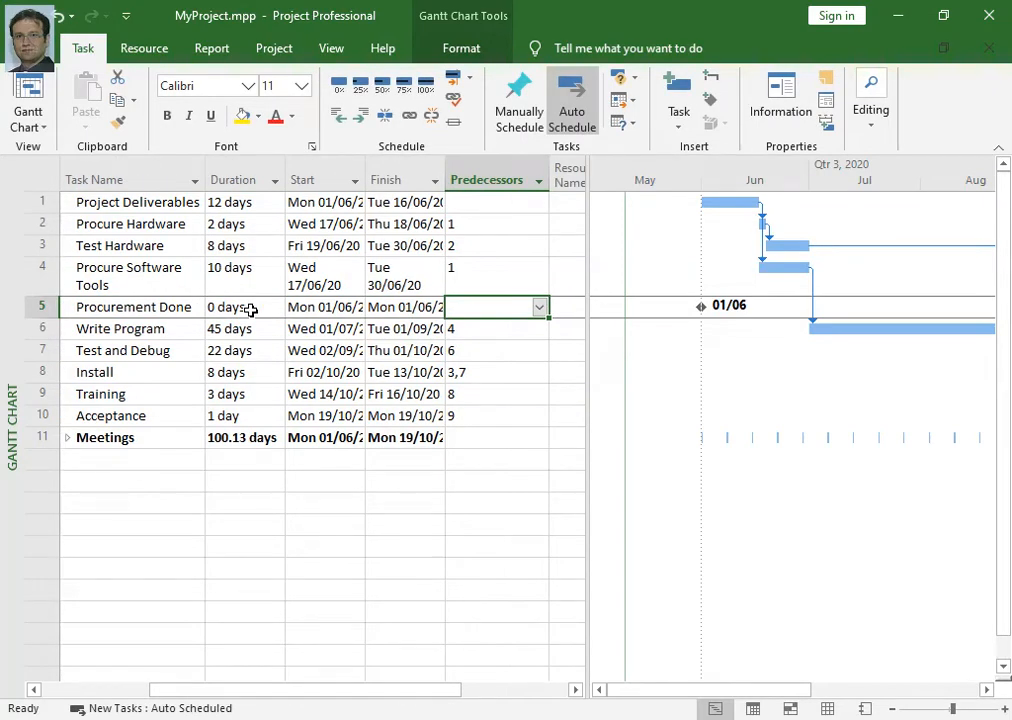
text(2,)
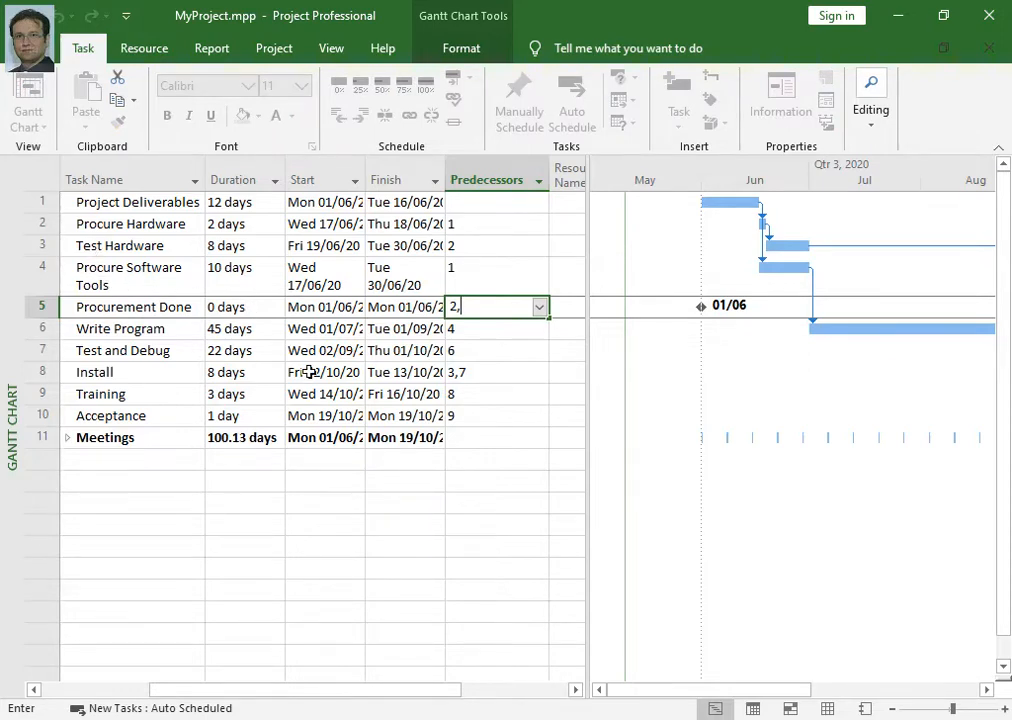
text(4)
key(Return)
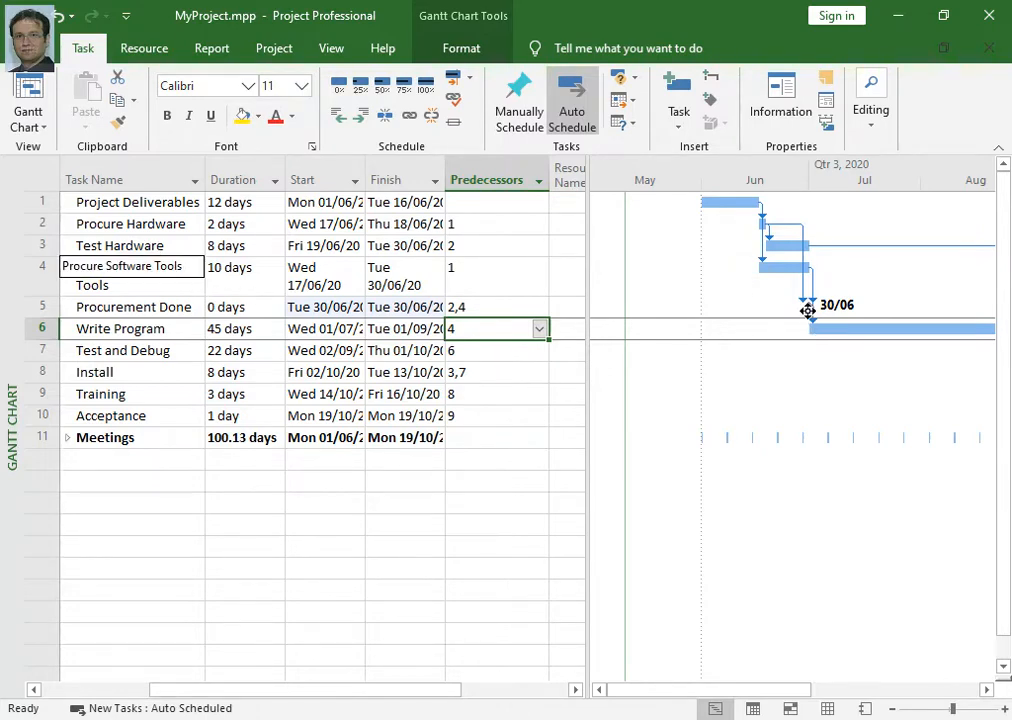
mouse_move(807, 311)
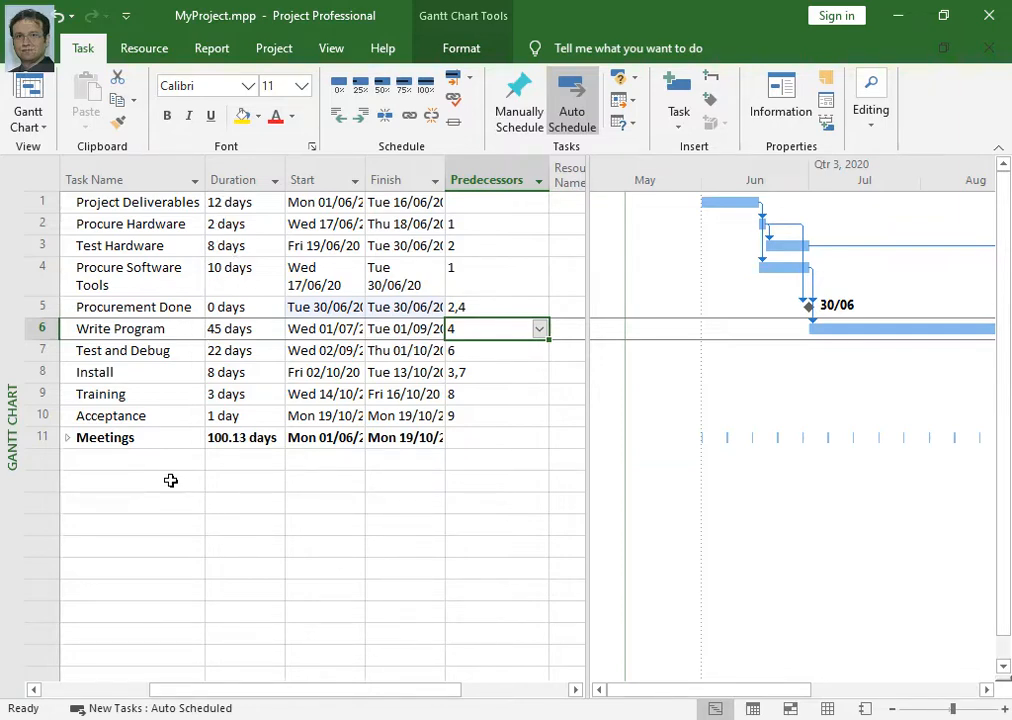
- Insert a summary task that groups Procure Hardware, Test Hardware and Procure Software Tools
click(129, 273)
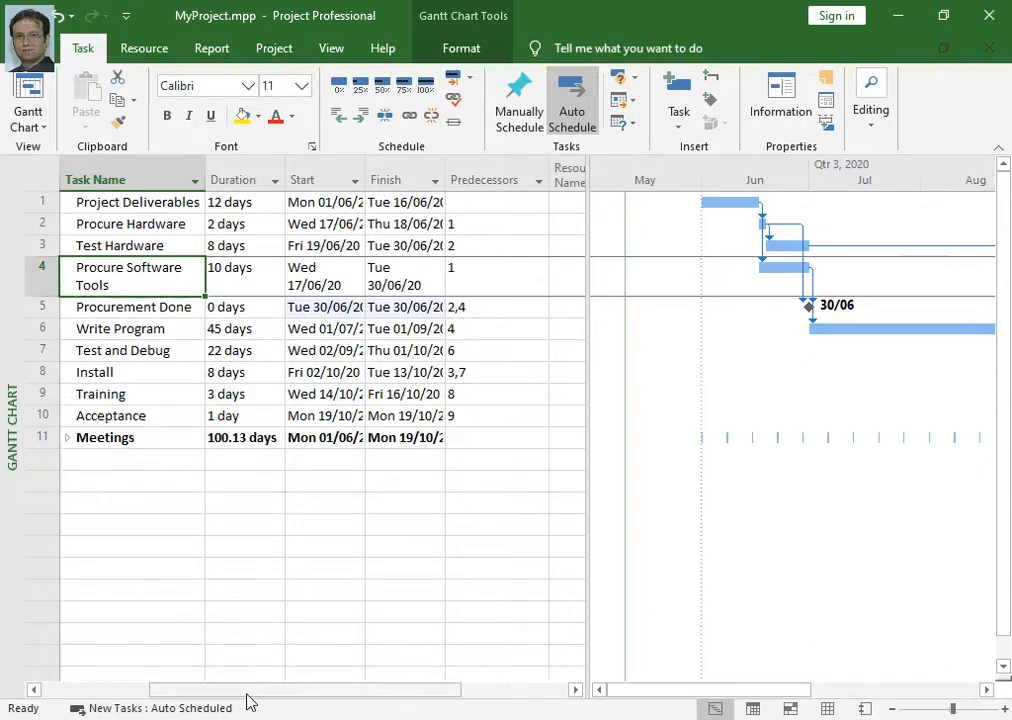
drag(248, 690, 99, 690)
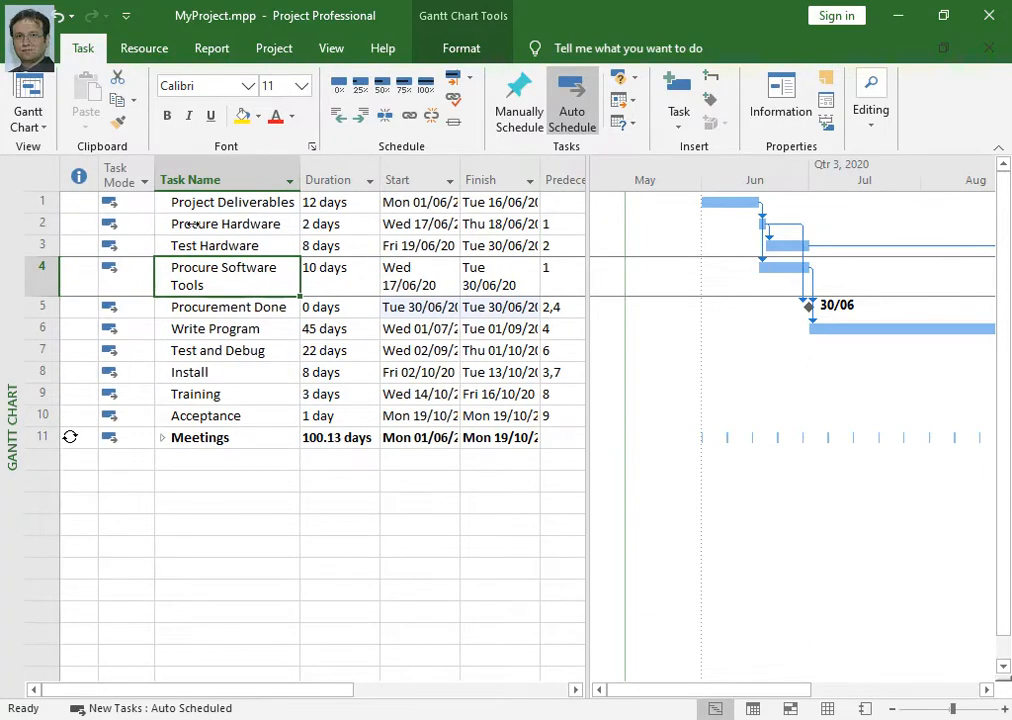
click(41, 224)
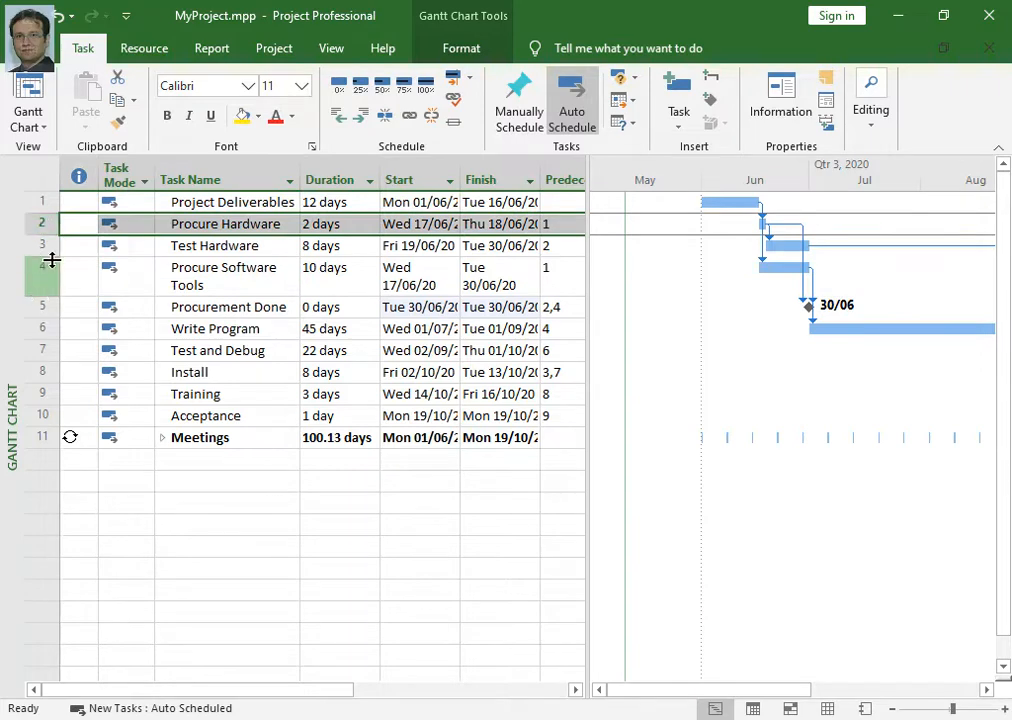
shift+click(52, 260)
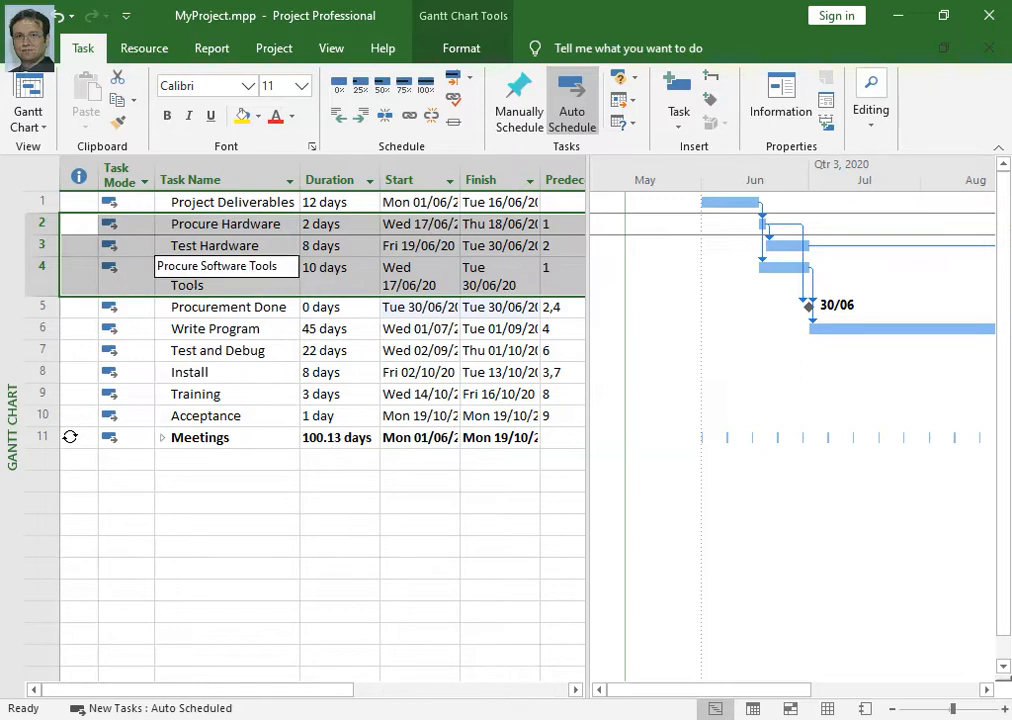
click(713, 88)
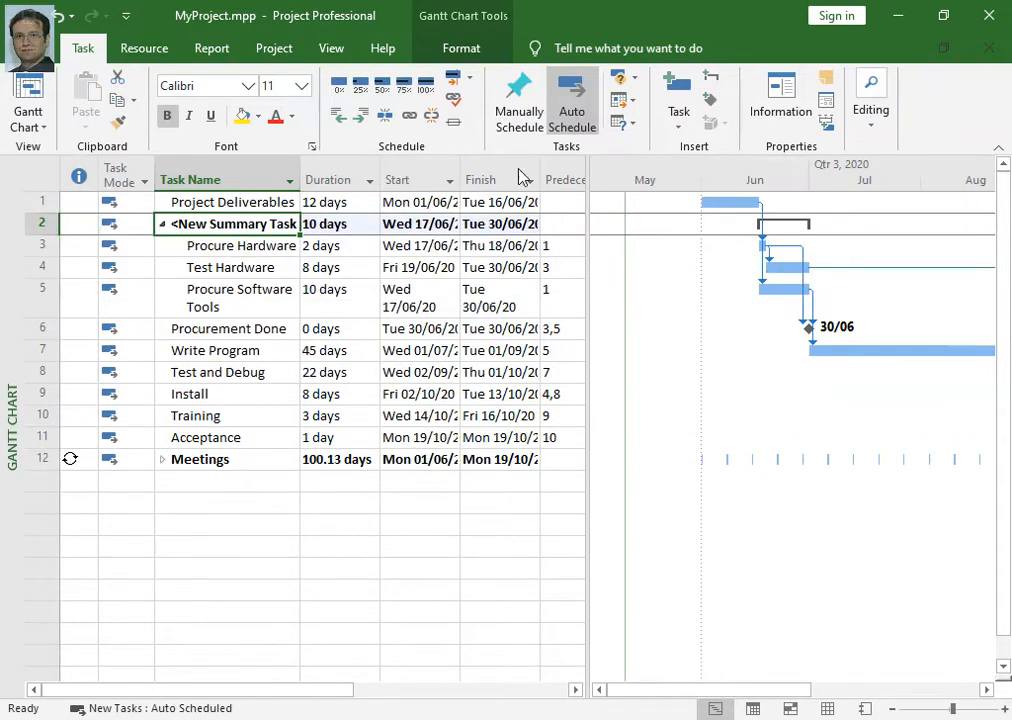
- Name the new summary task "Purchase work", and collapse and re-expand its subtasks
click(232, 226)
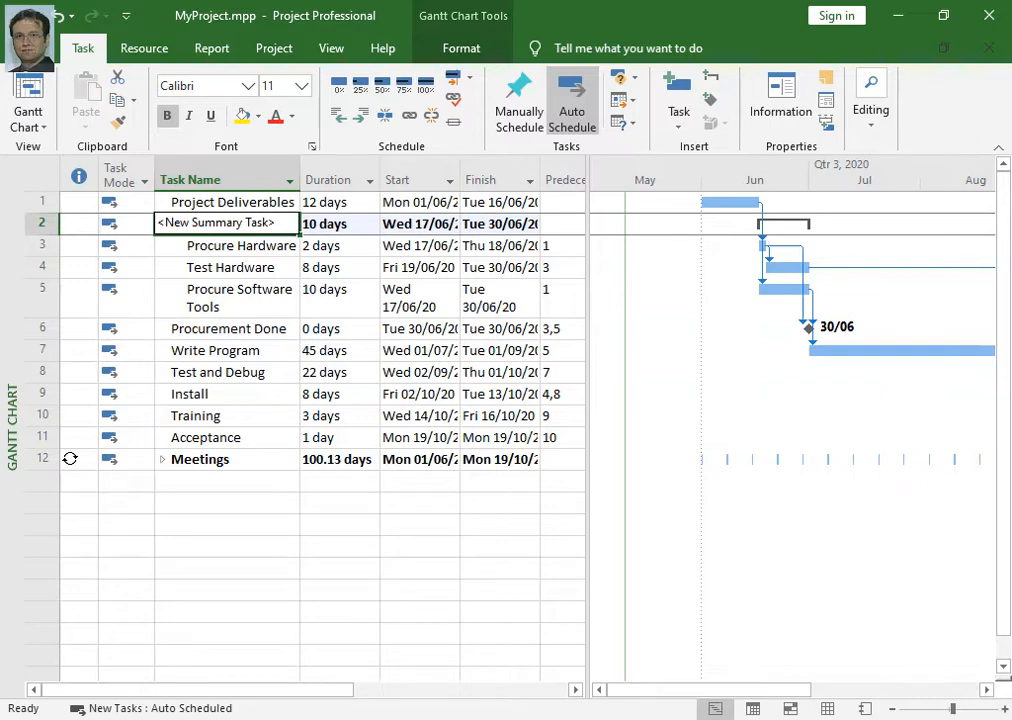
text(Purchase w)
key(BackSpace)
text(work)
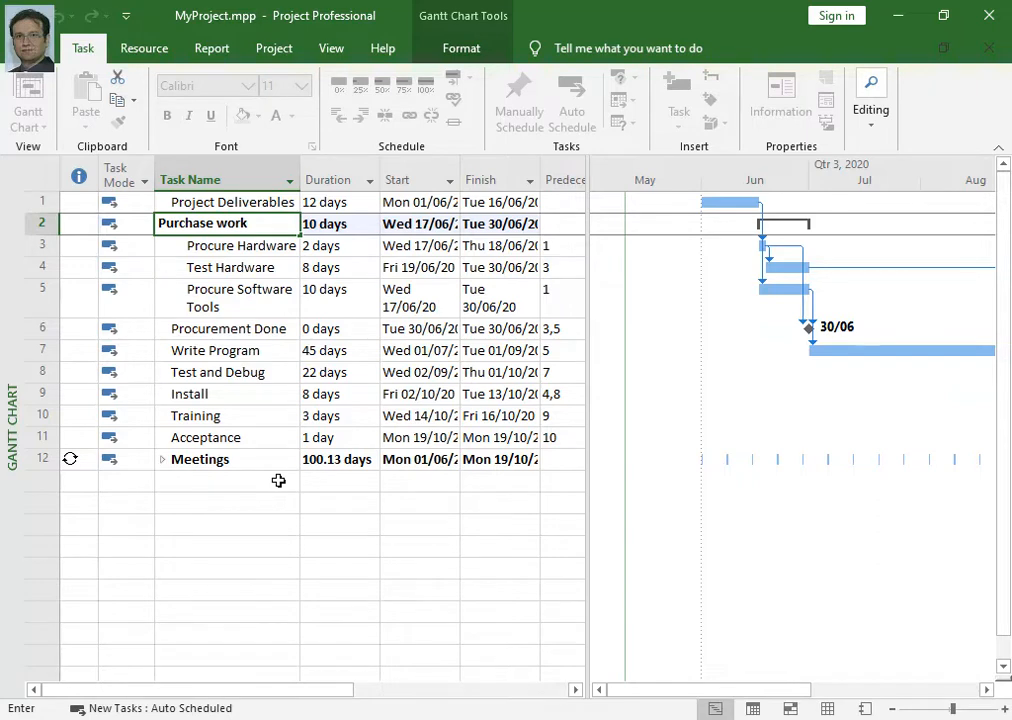
key(Return)
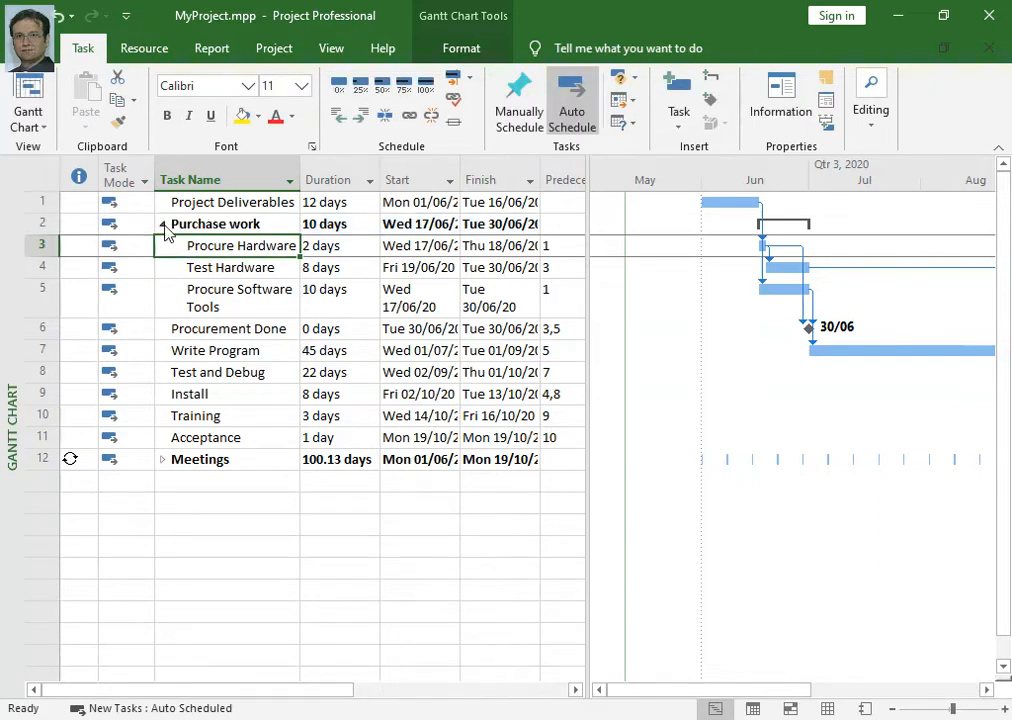
click(162, 226)
click(162, 225)
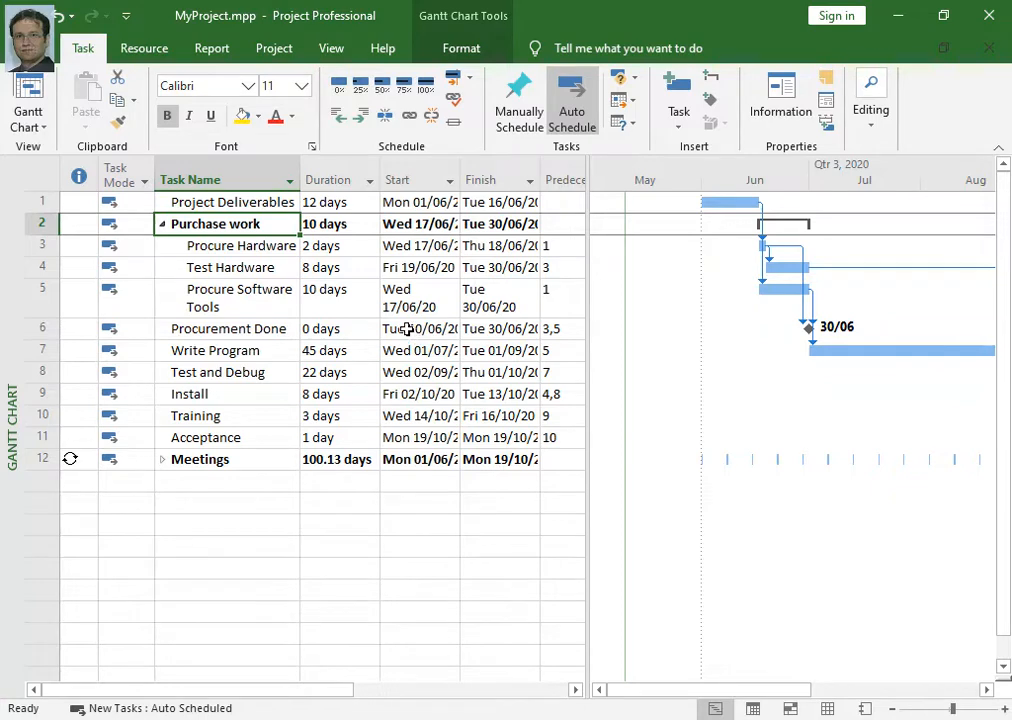
click(44, 245)
drag(44, 245, 44, 265)
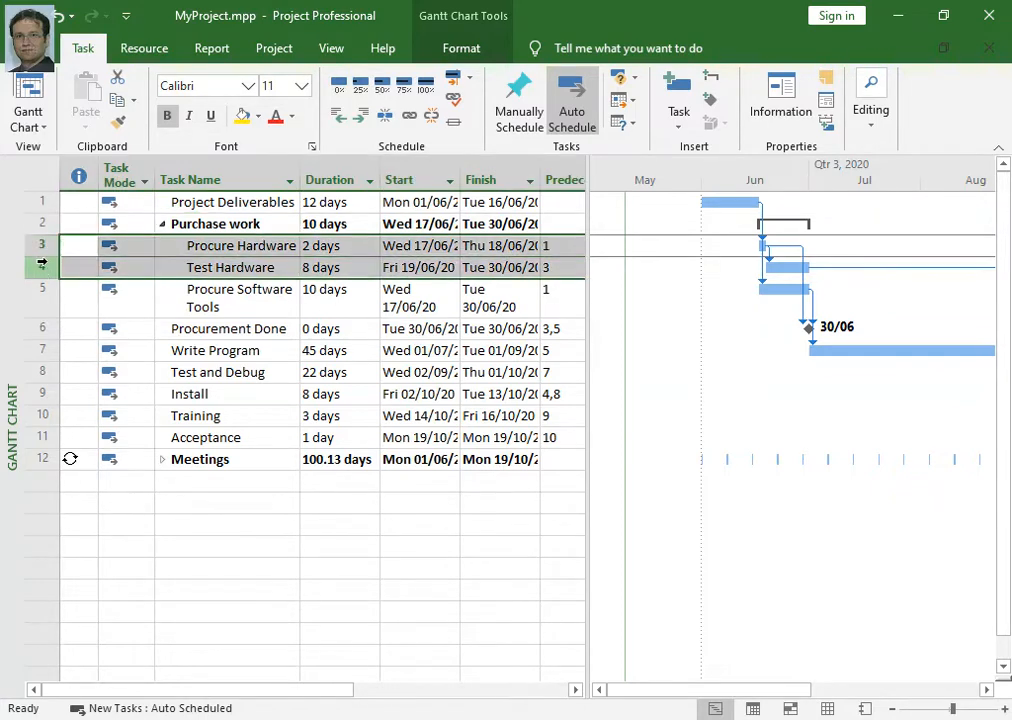
click(44, 294)
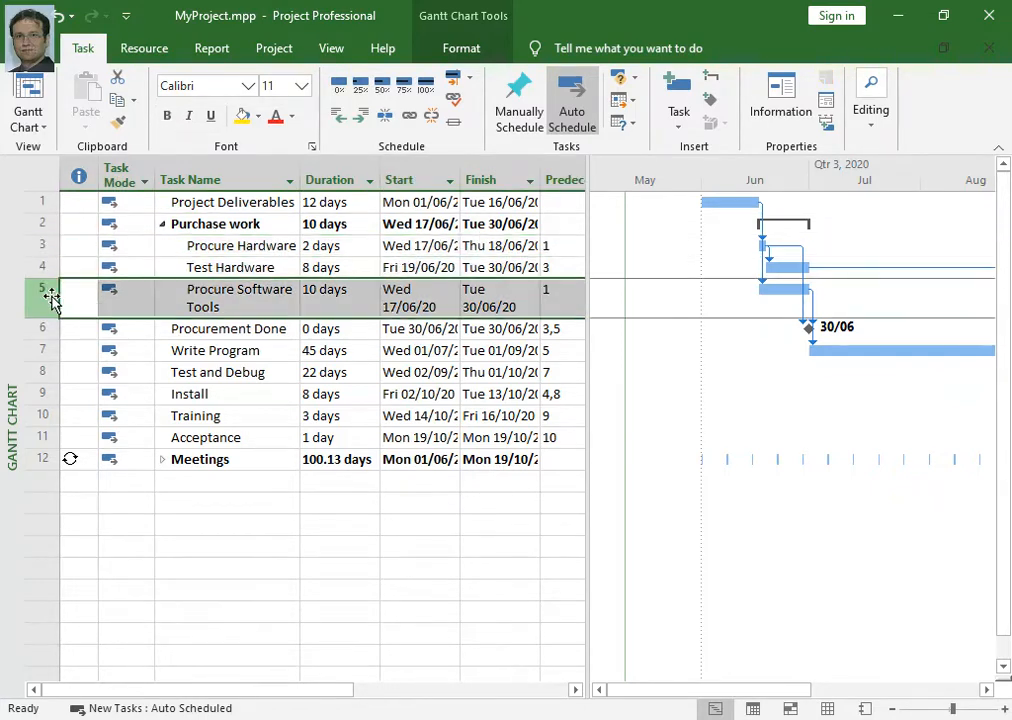
click(318, 289)
click(313, 245)
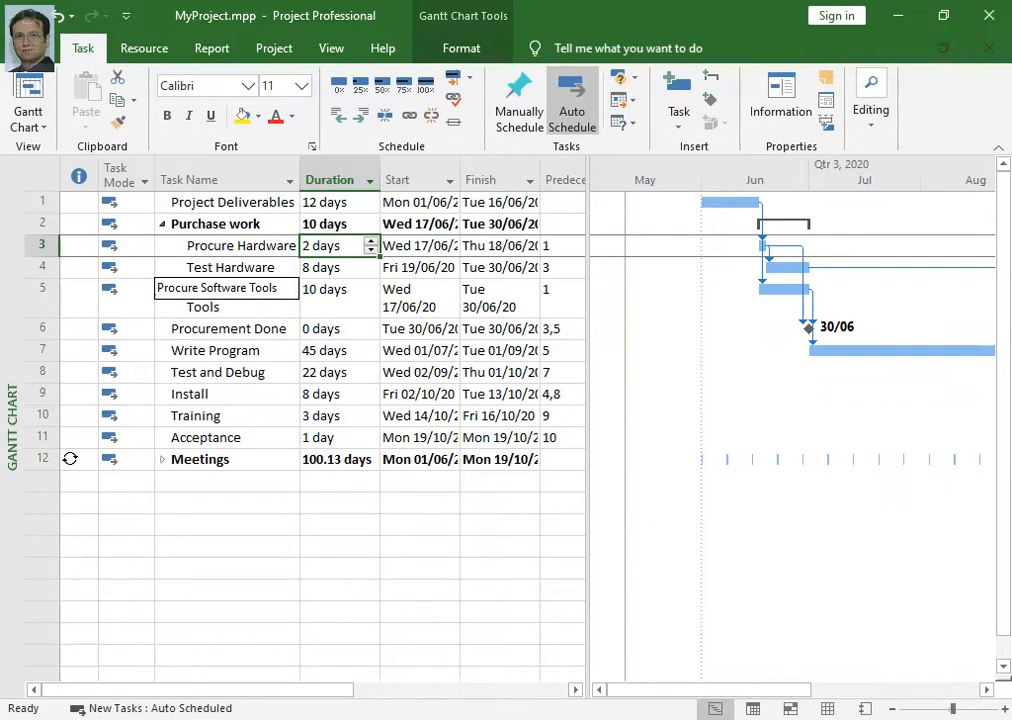
- Set the predecessor of Procure Software Tools to 4 and check the rescheduled tasks
click(544, 296)
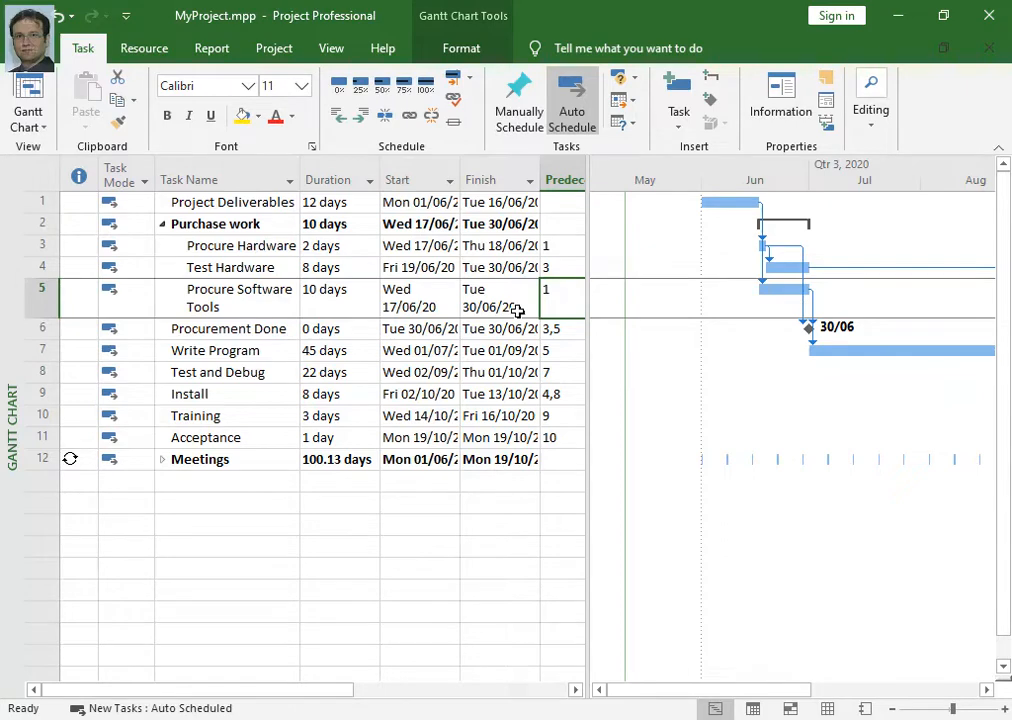
text(4)
key(Return)
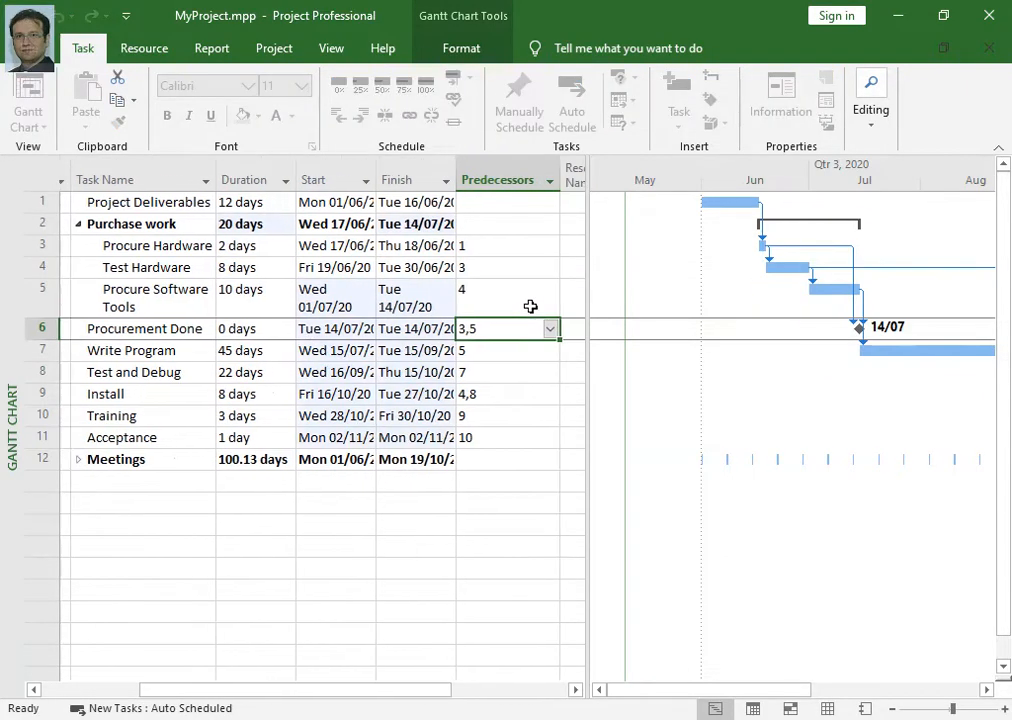
drag(470, 689, 323, 690)
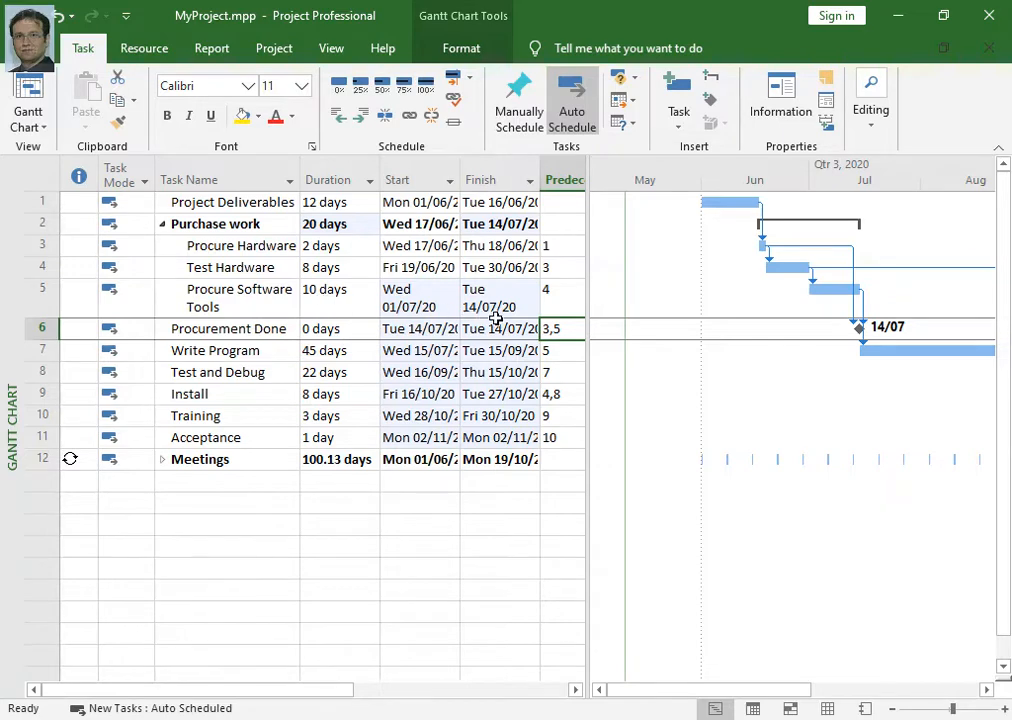
- Restore the predecessor of Procure Software Tools to 1 and check the duration of the Purchase work summary task
click(555, 296)
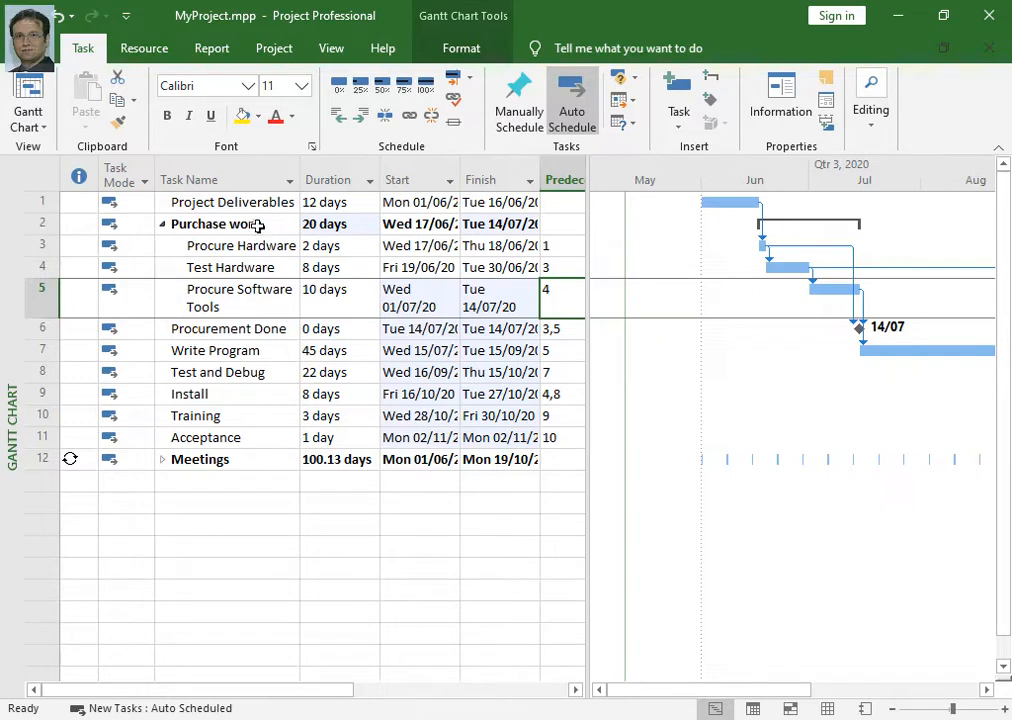
text(1)
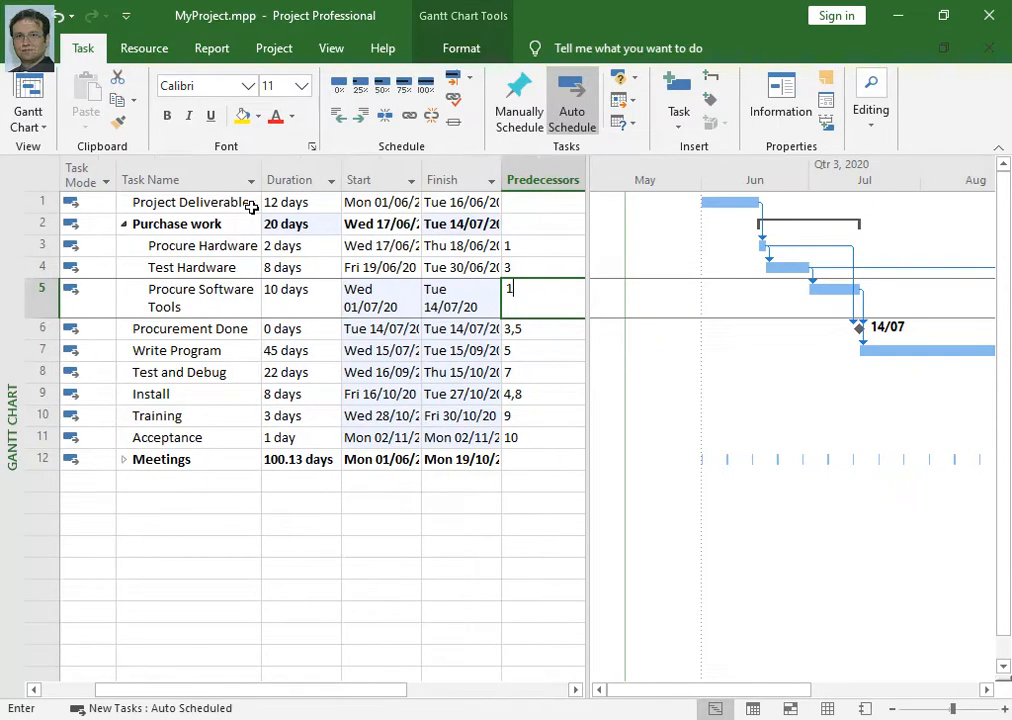
key(Return)
click(233, 229)
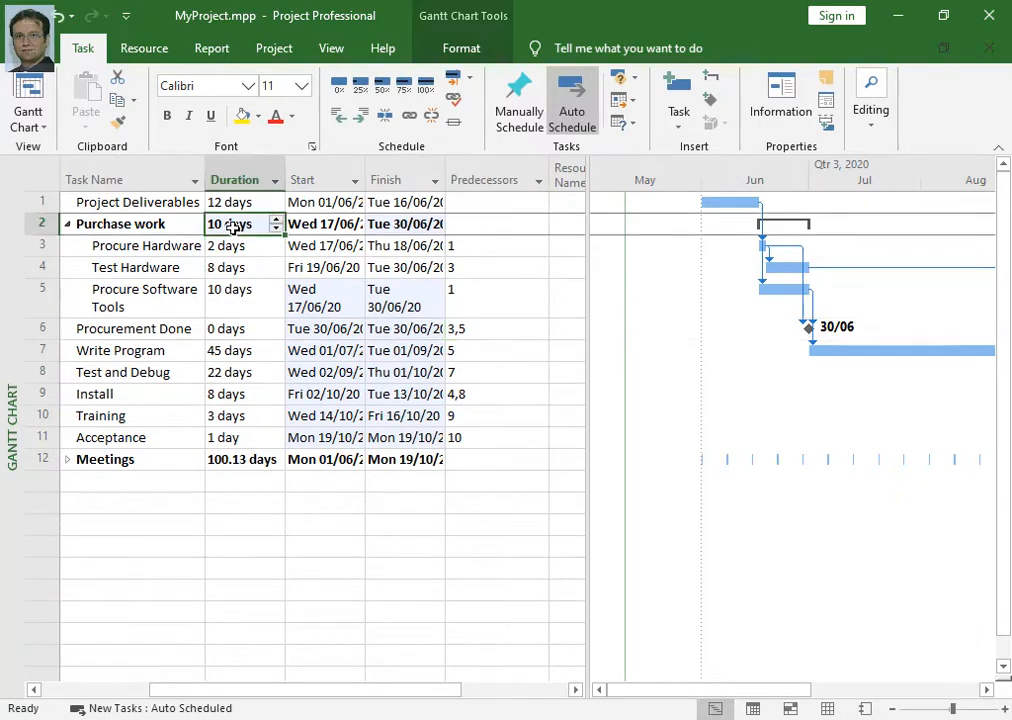
drag(400, 690, 267, 691)
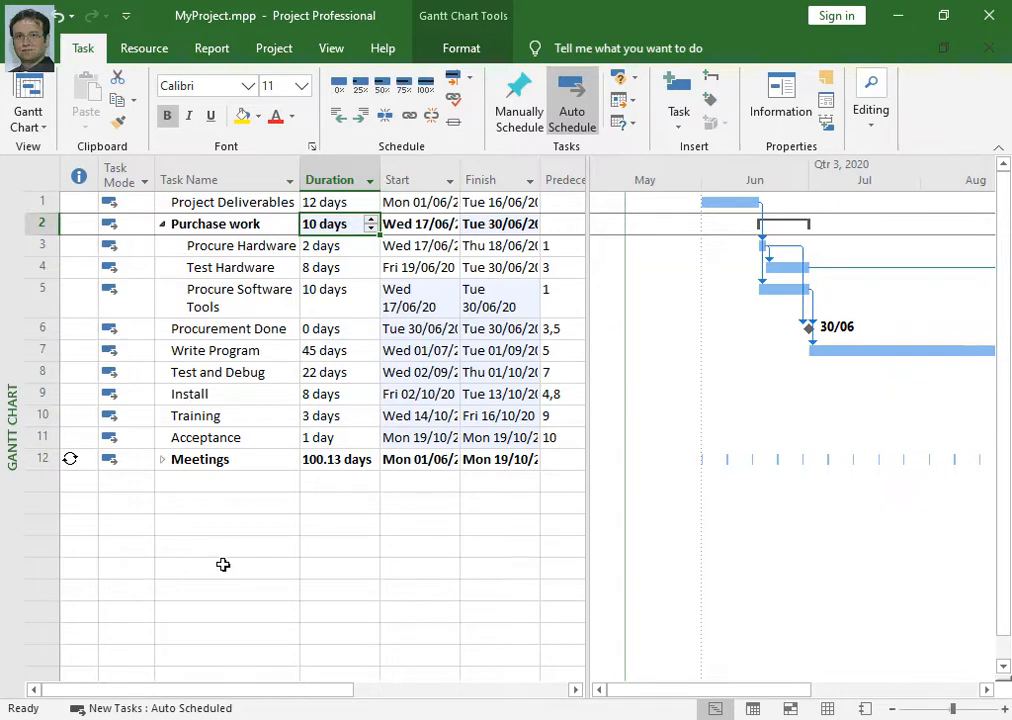
- Rename the Procurement Done milestone as "Purchase work completed"
click(173, 328)
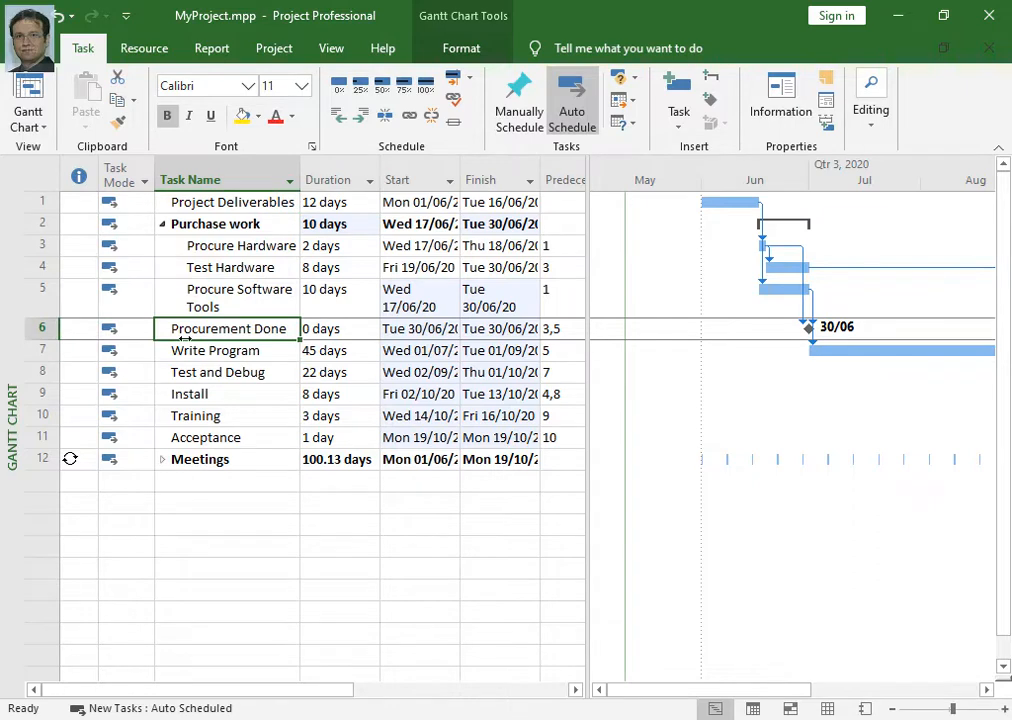
text(P)
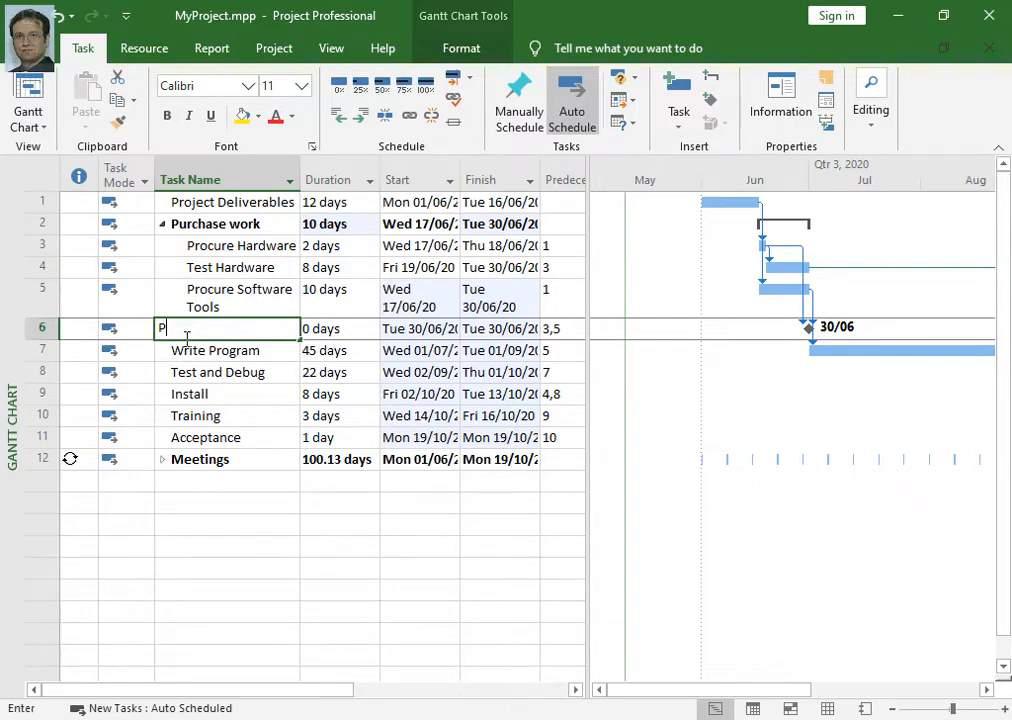
text(urchase )
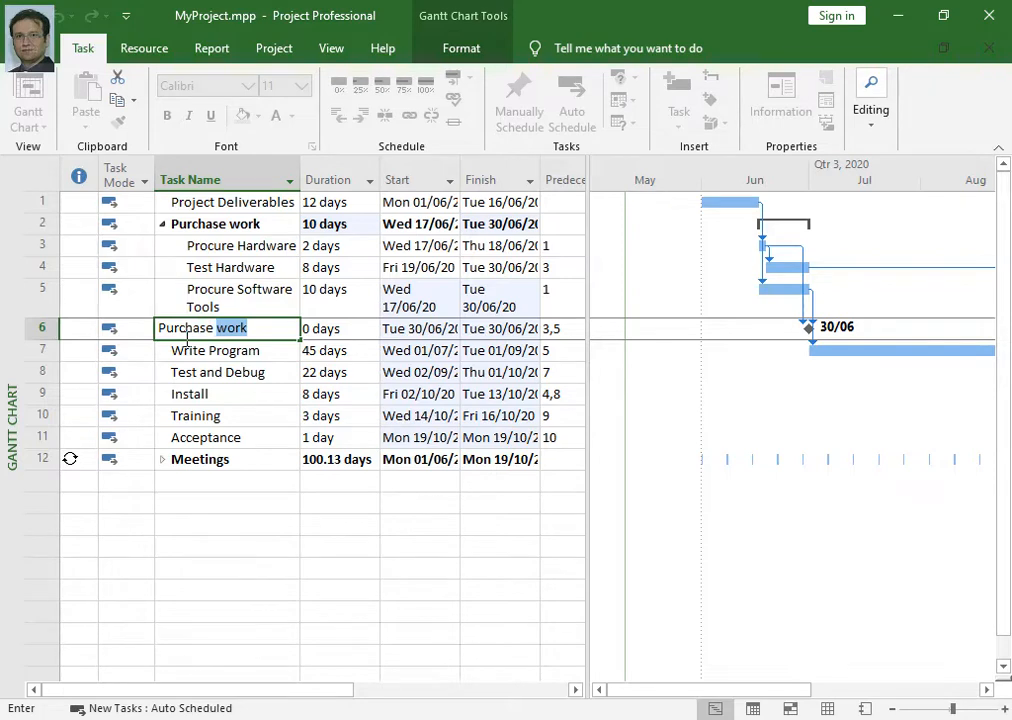
text(work completed)
key(Return)
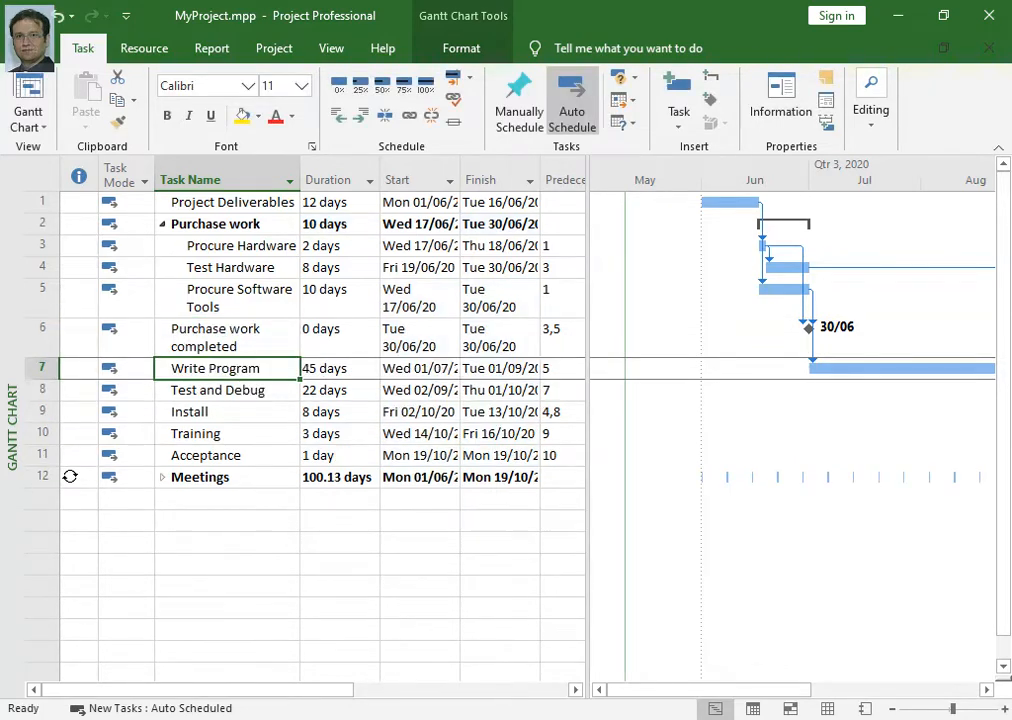
click(206, 390)
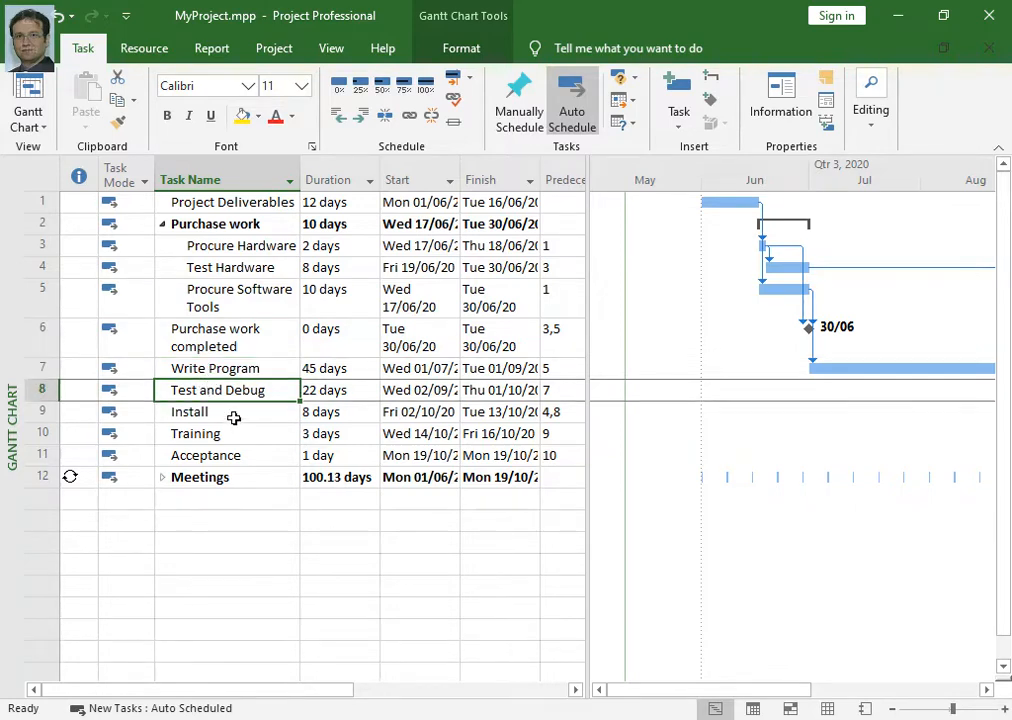
- Group Write Program and Test and Debug under a new summary task named "Development"
click(42, 368)
drag(42, 368, 45, 389)
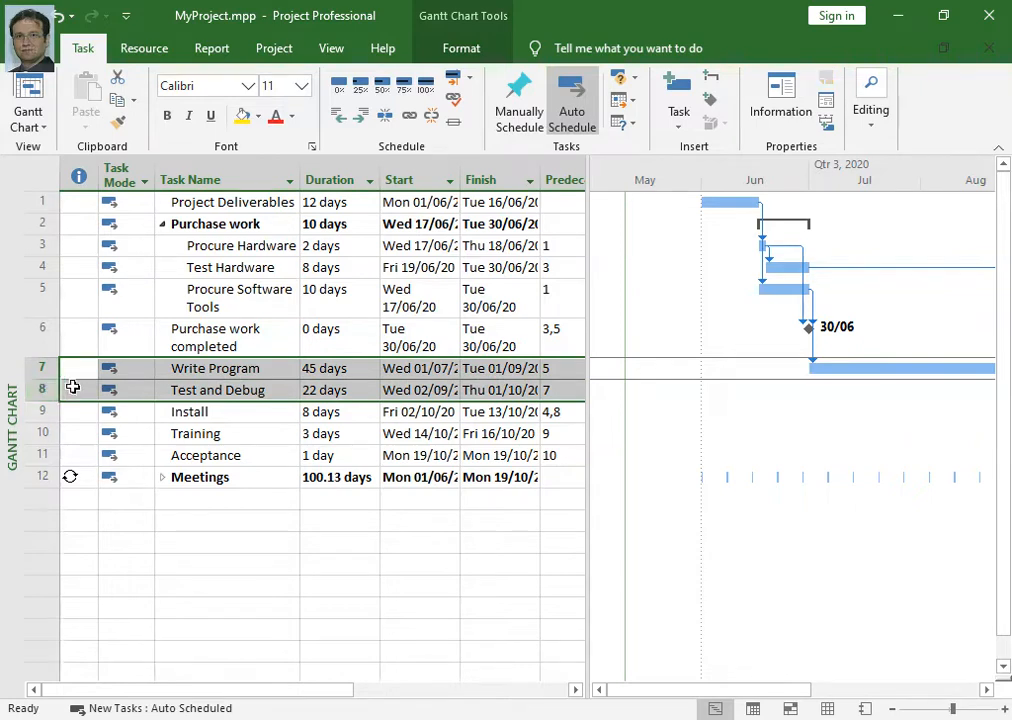
click(720, 87)
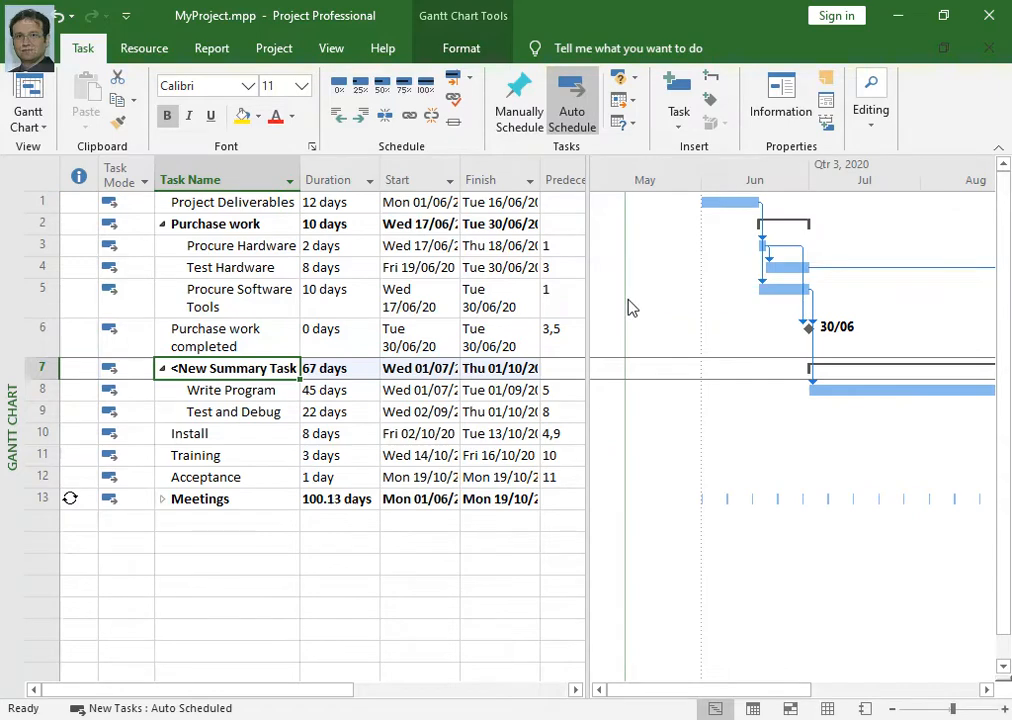
text(Development)
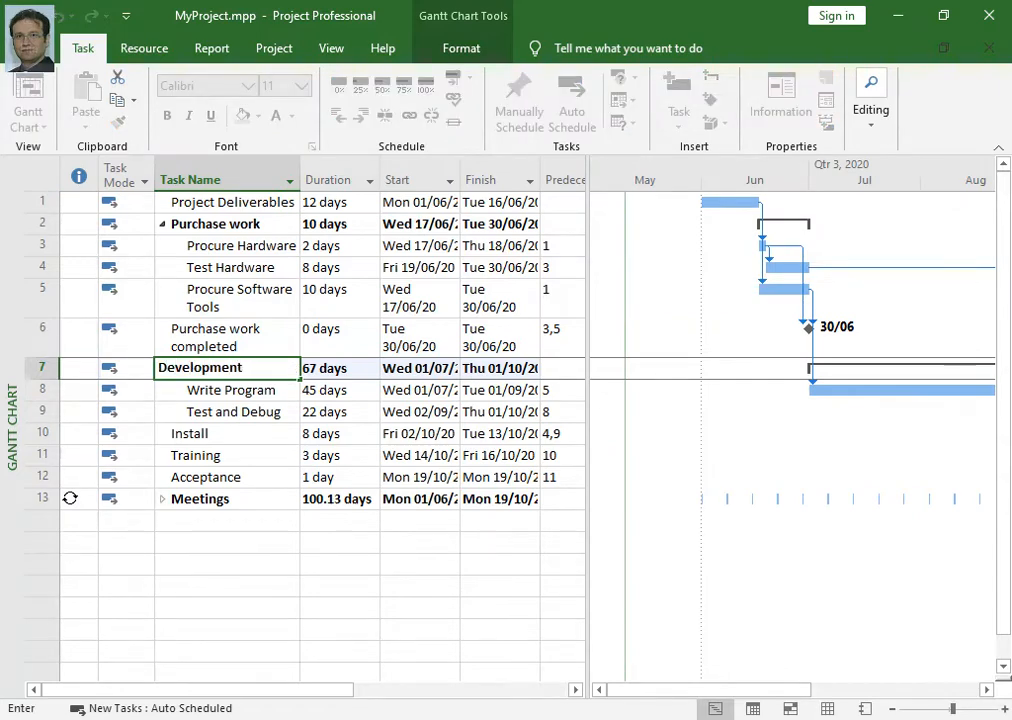
key(Return)
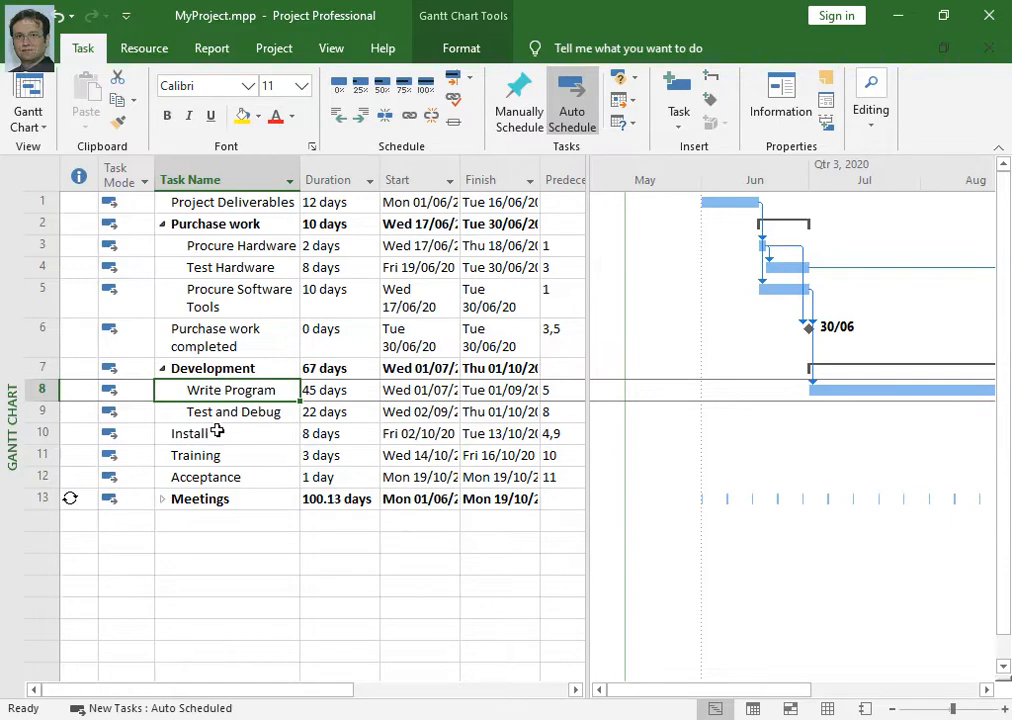
- Group Install, Training and Acceptance under a new summary task named "Implementation"
drag(42, 433, 43, 476)
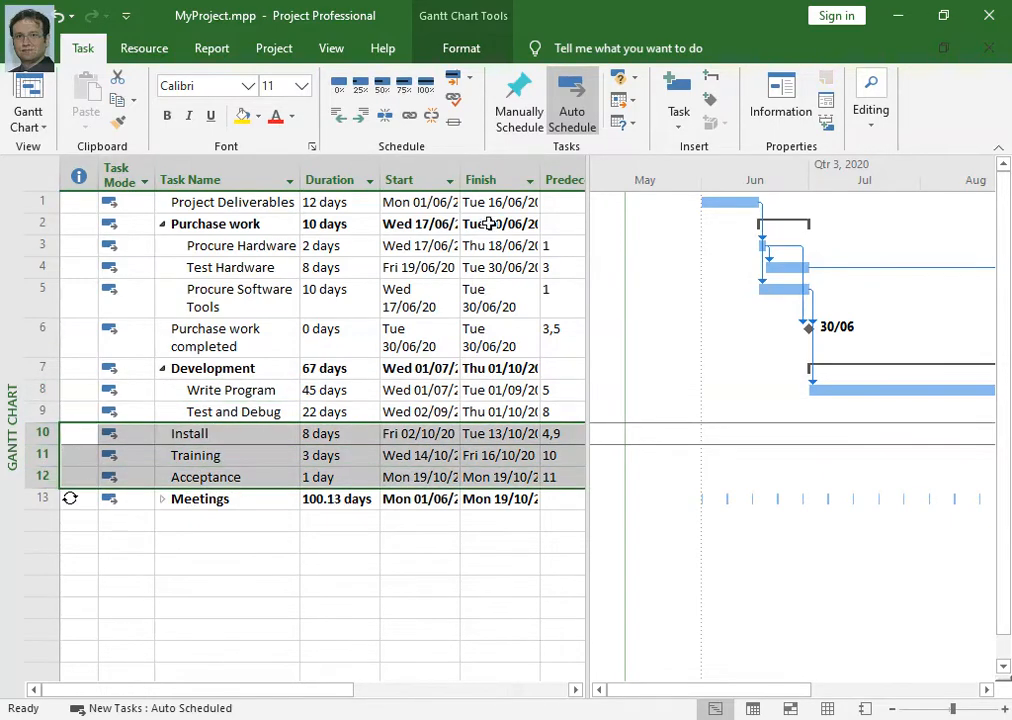
click(710, 80)
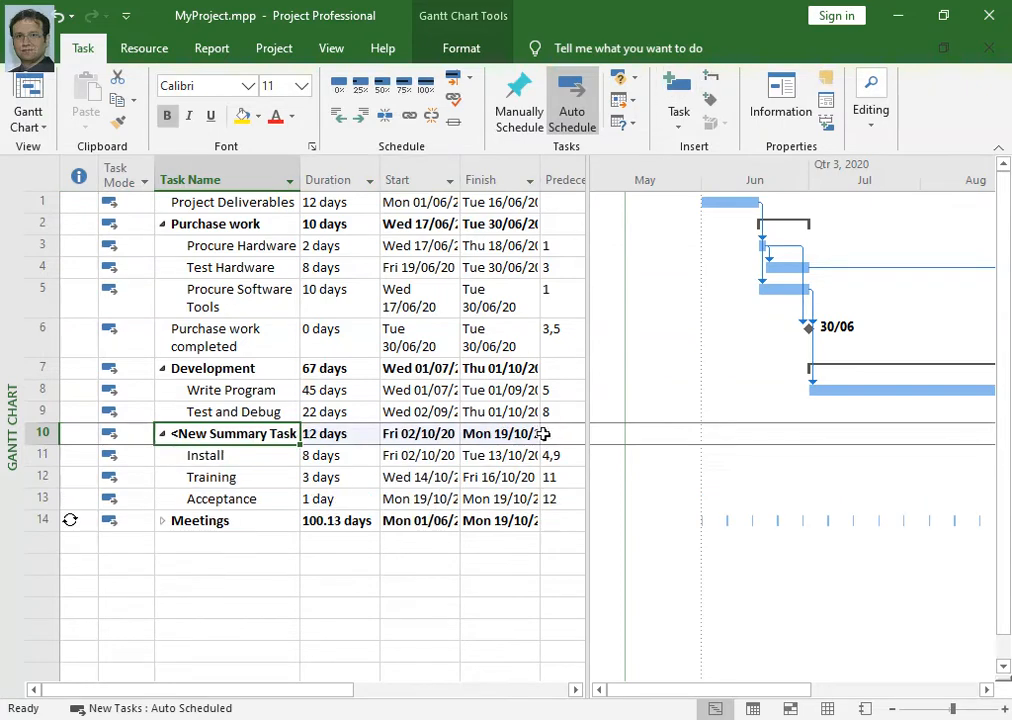
text(Im)
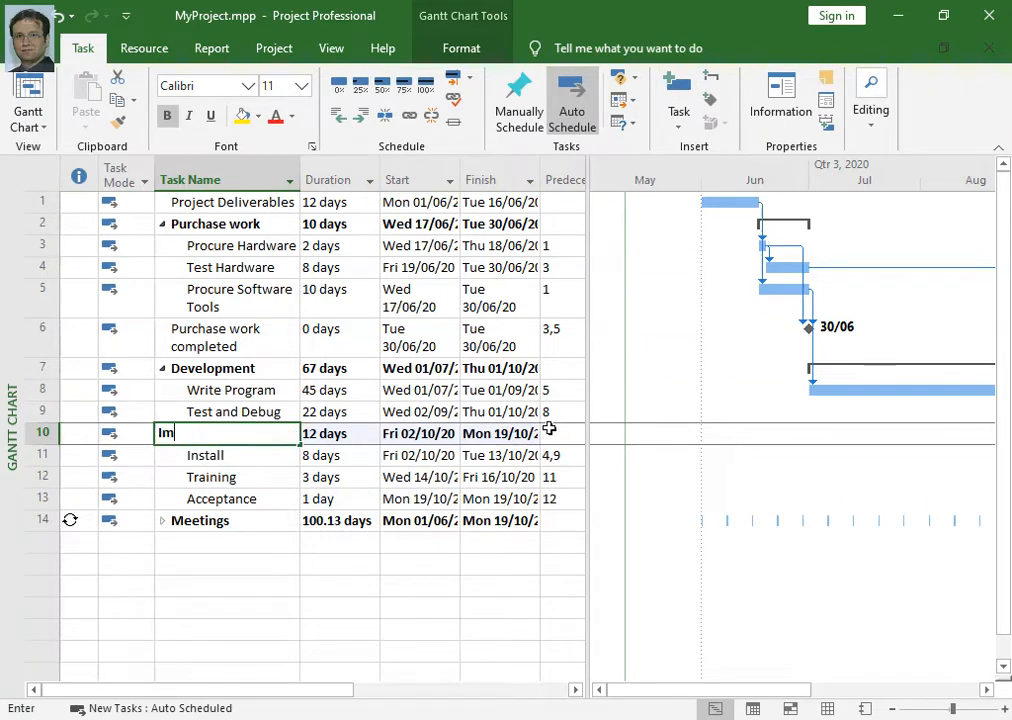
text(plementation)
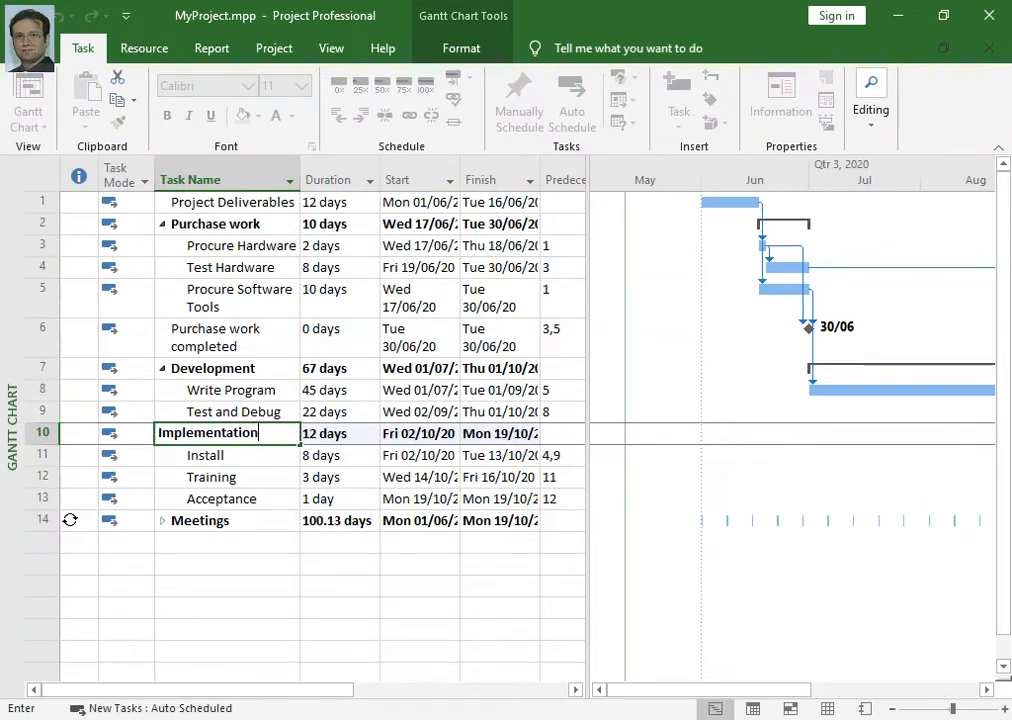
key(Return)
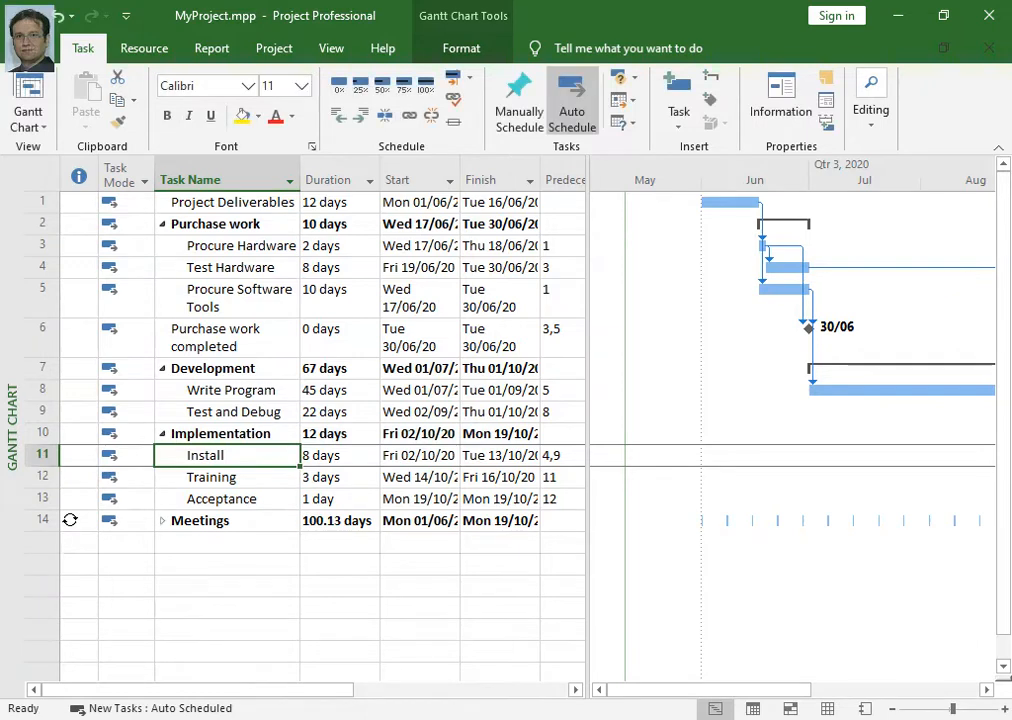
- Review the summary task rows and display the project summary task above the whole task list
click(332, 434)
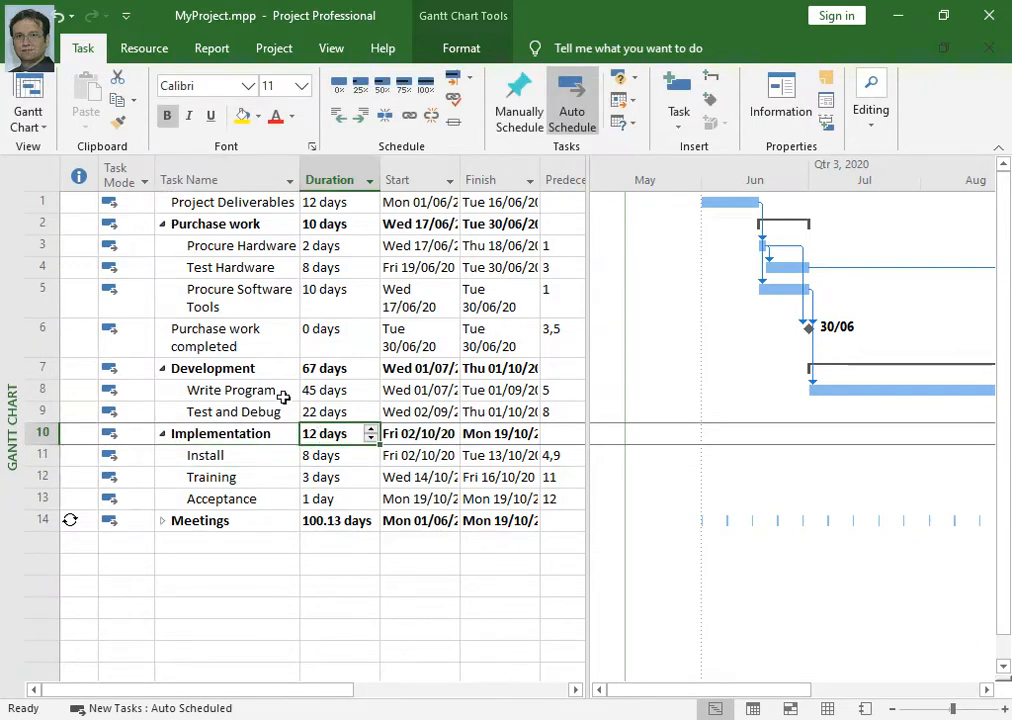
click(278, 372)
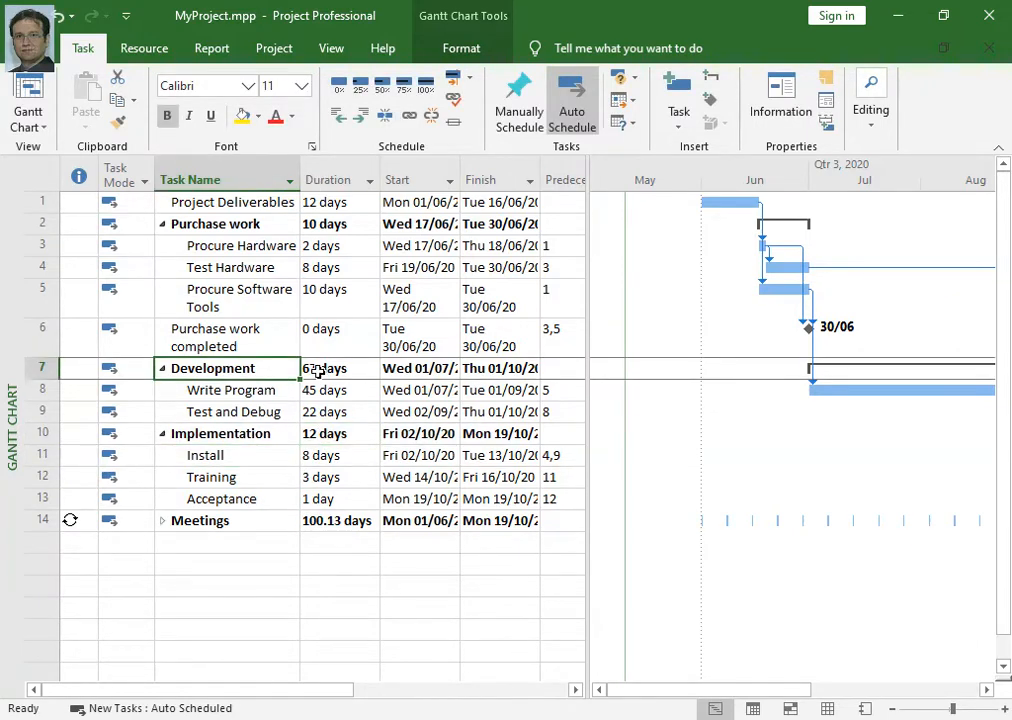
click(289, 224)
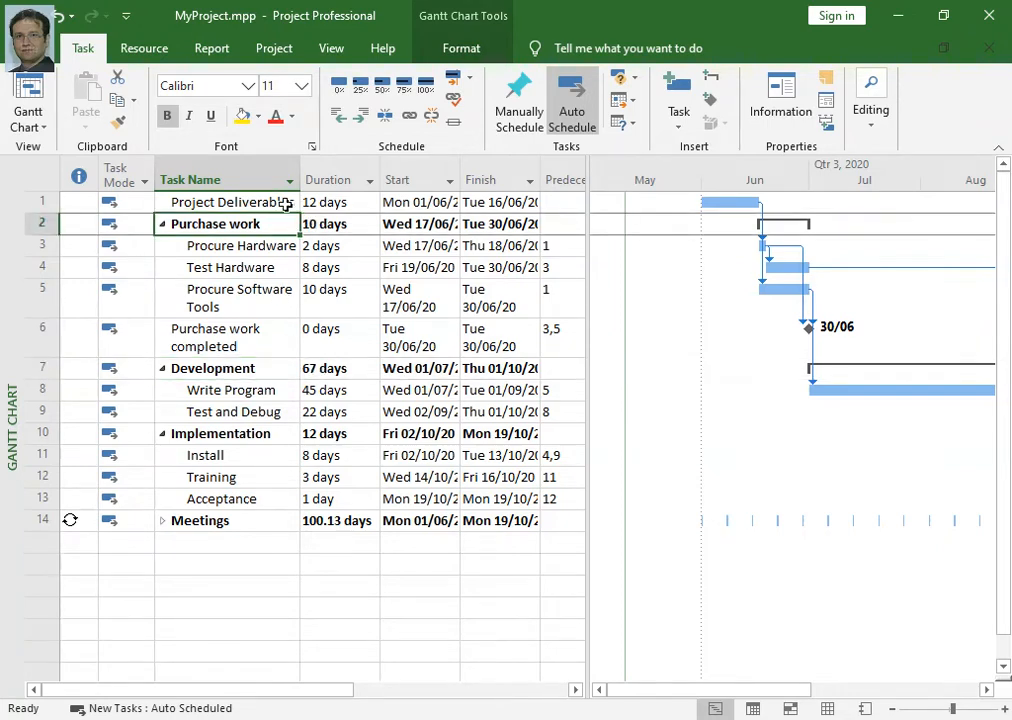
click(286, 204)
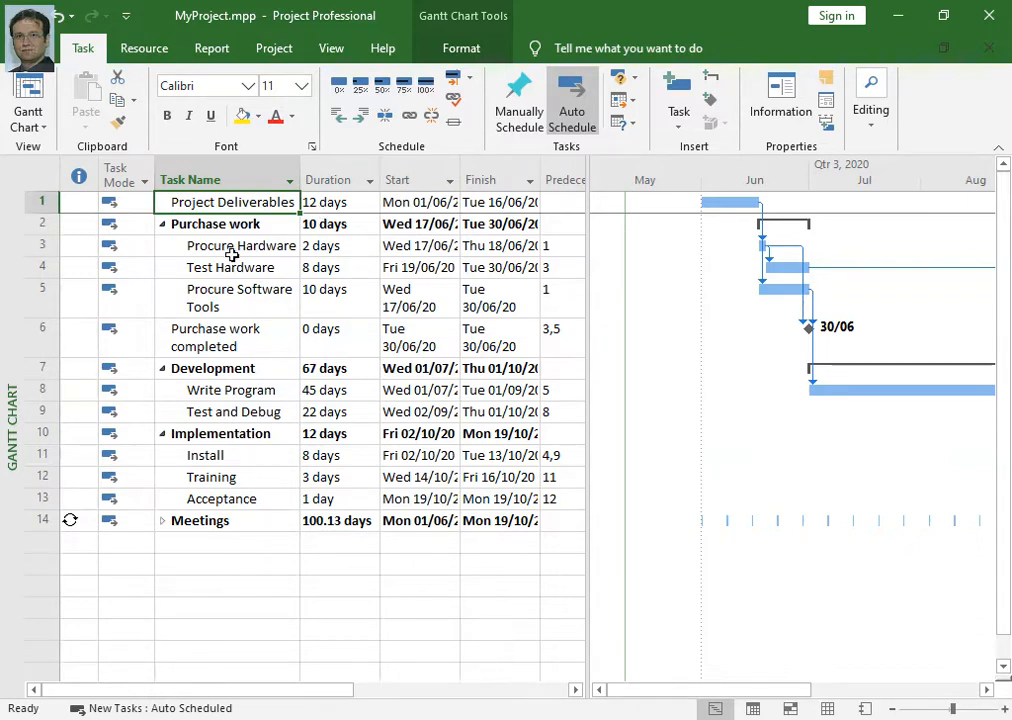
click(466, 60)
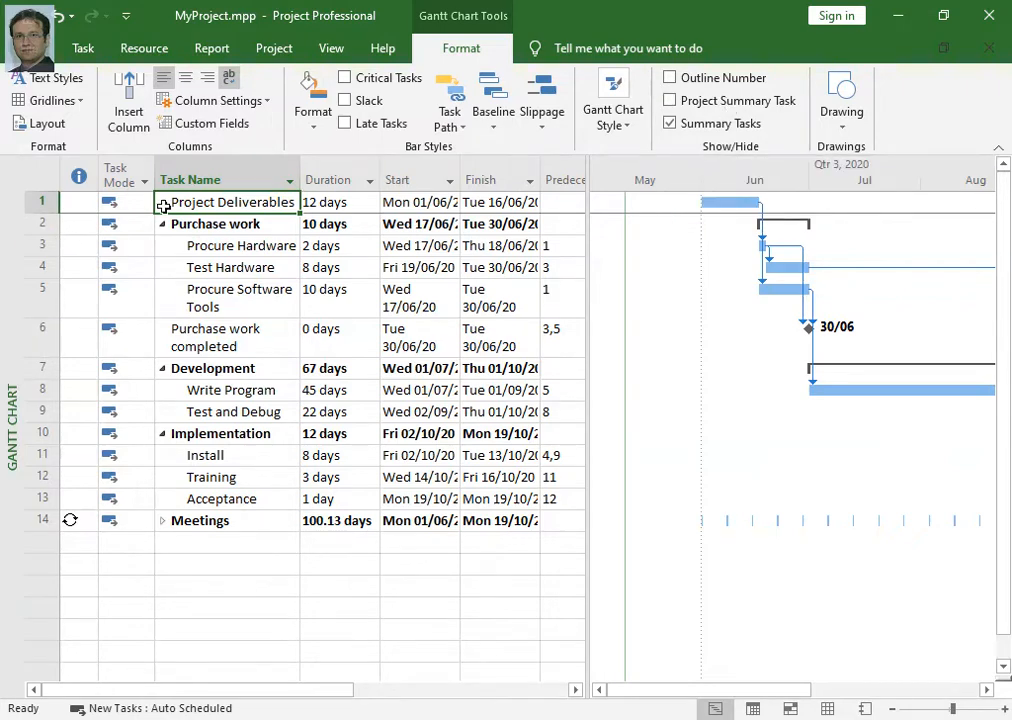
click(750, 102)
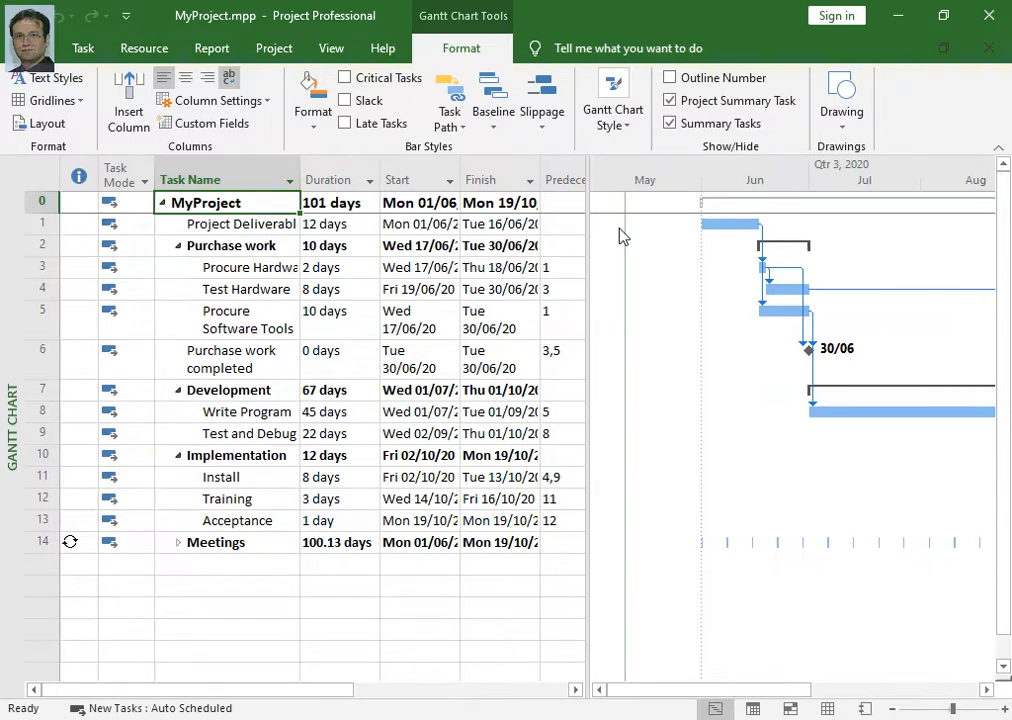
- Try to delete the Purchase work summary task, and cancel the deletion of its subtasks
click(43, 243)
key(Delete)
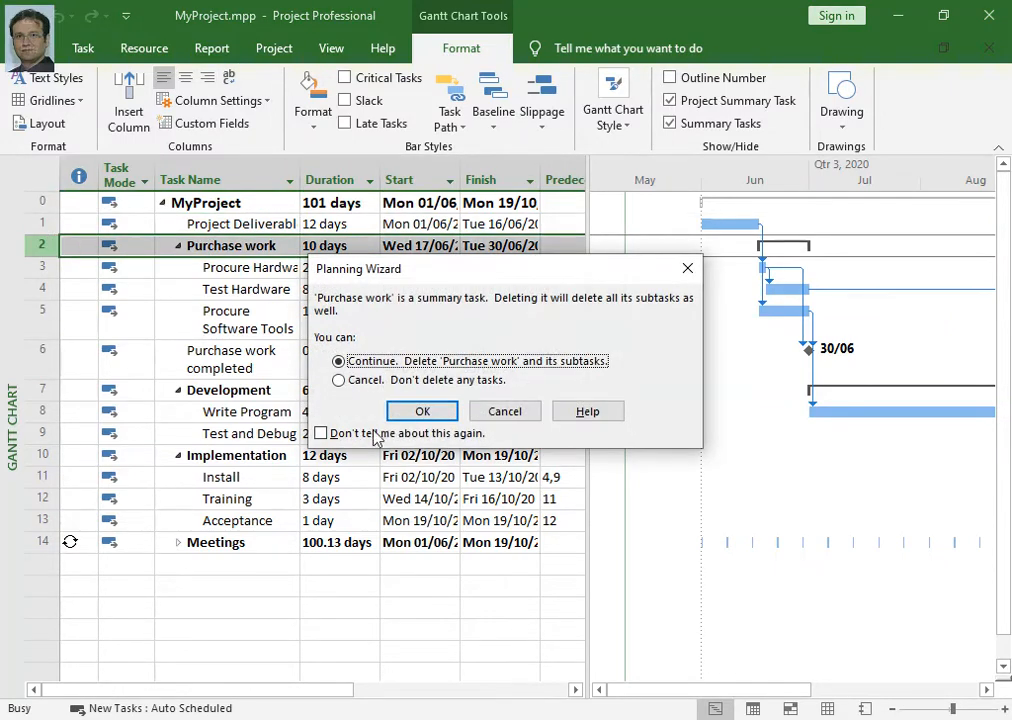
click(522, 418)
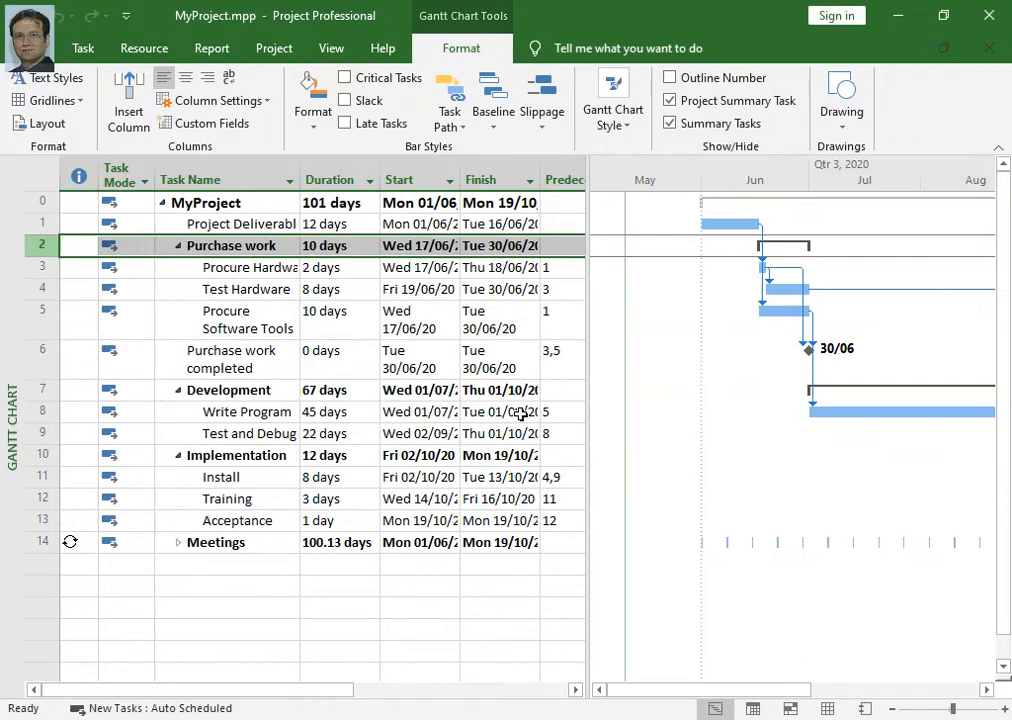
click(396, 603)
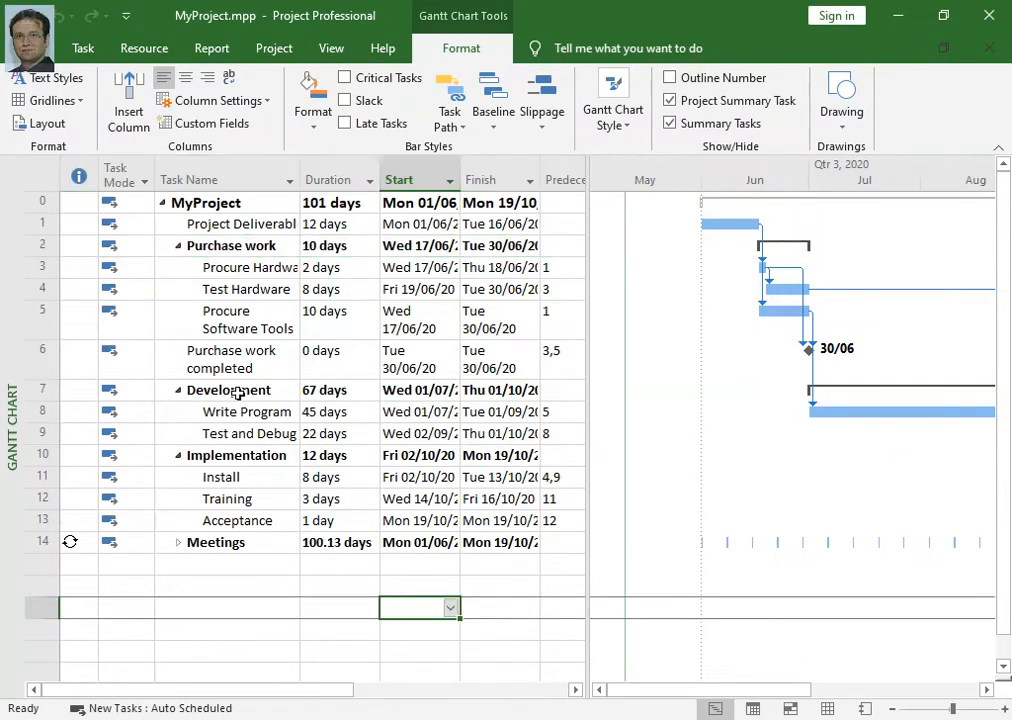
- Outdent Procure Hardware, Test Hardware and Procure Software Tools to the same level as Purchase work
click(228, 267)
click(232, 289)
click(214, 316)
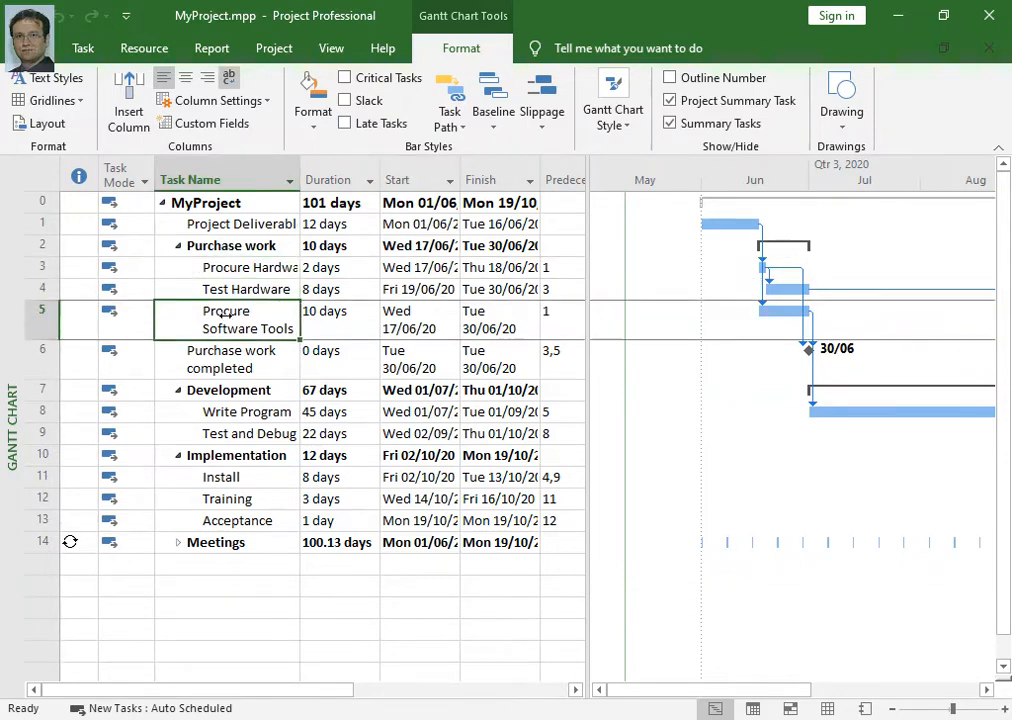
click(203, 267)
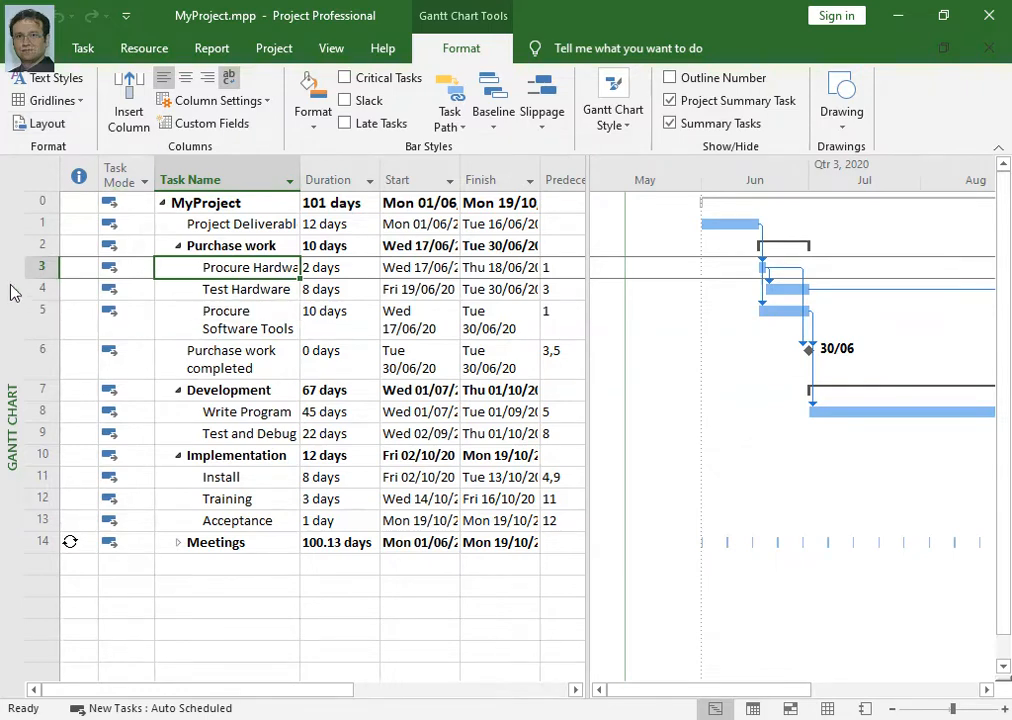
click(38, 267)
key(shift+Down)
key(shift+Down)
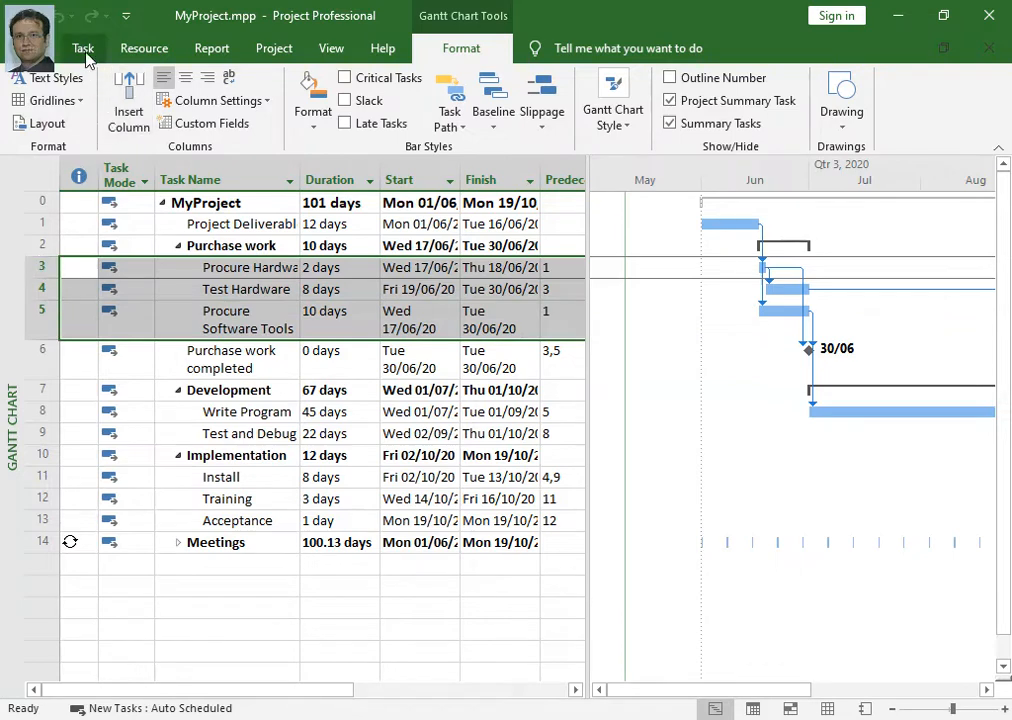
click(83, 50)
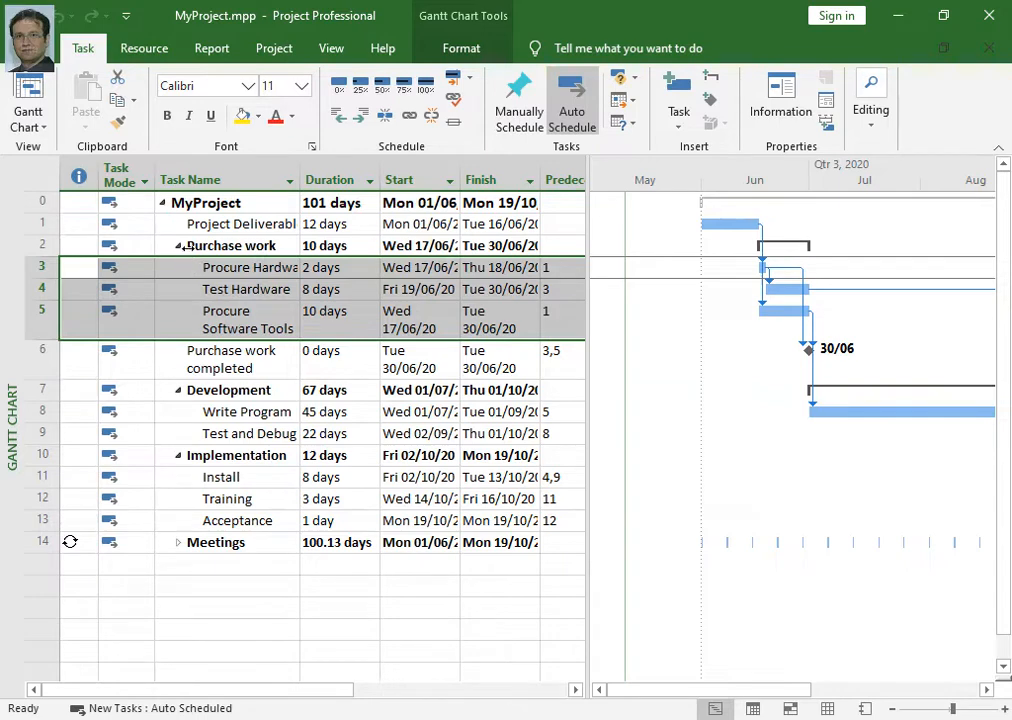
click(339, 117)
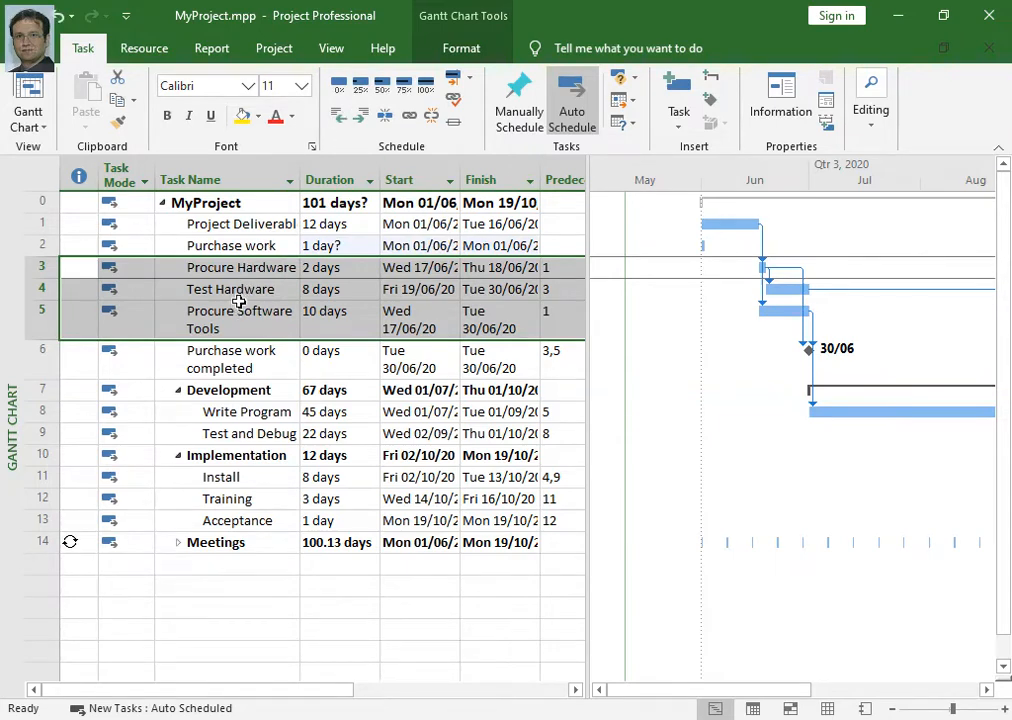
- Delete the Purchase work task above Procure Hardware
click(230, 246)
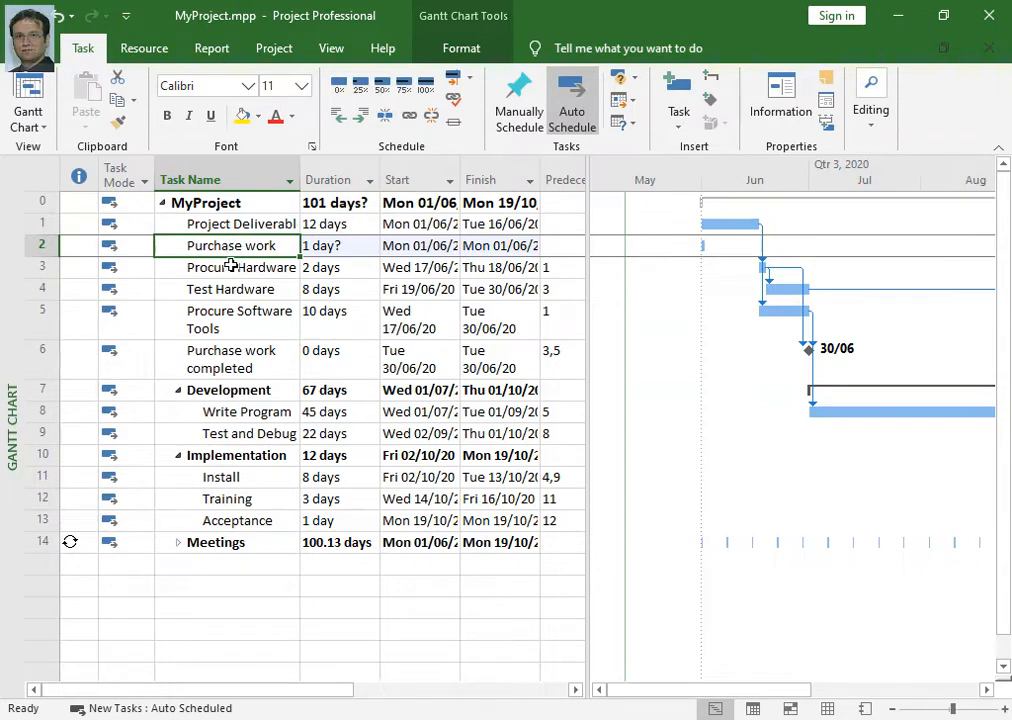
click(231, 267)
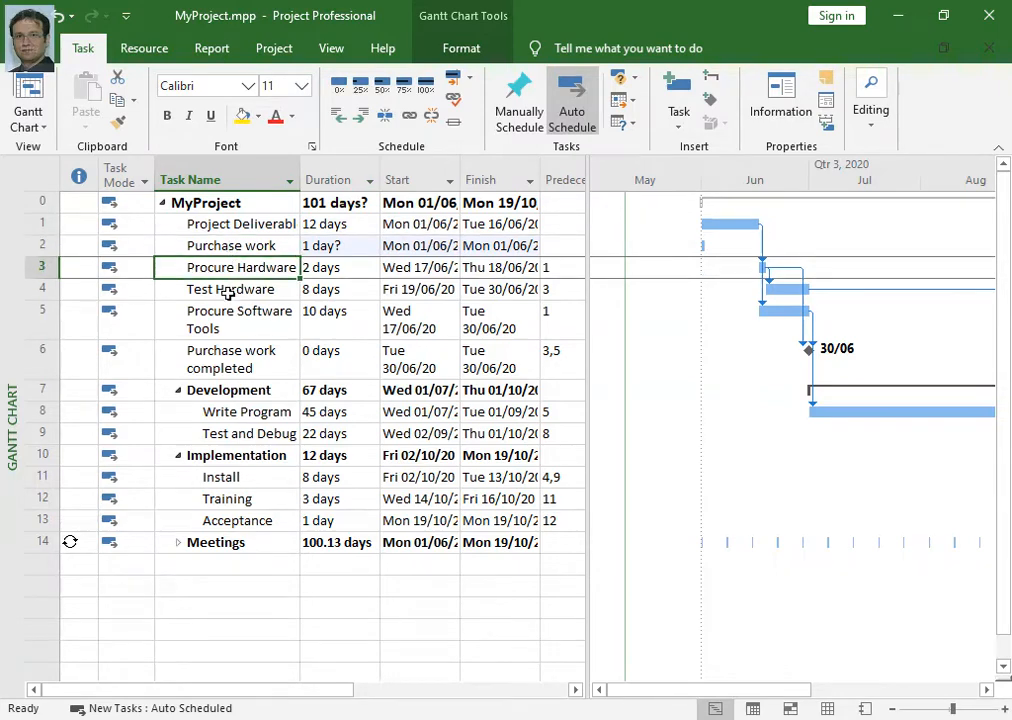
click(47, 247)
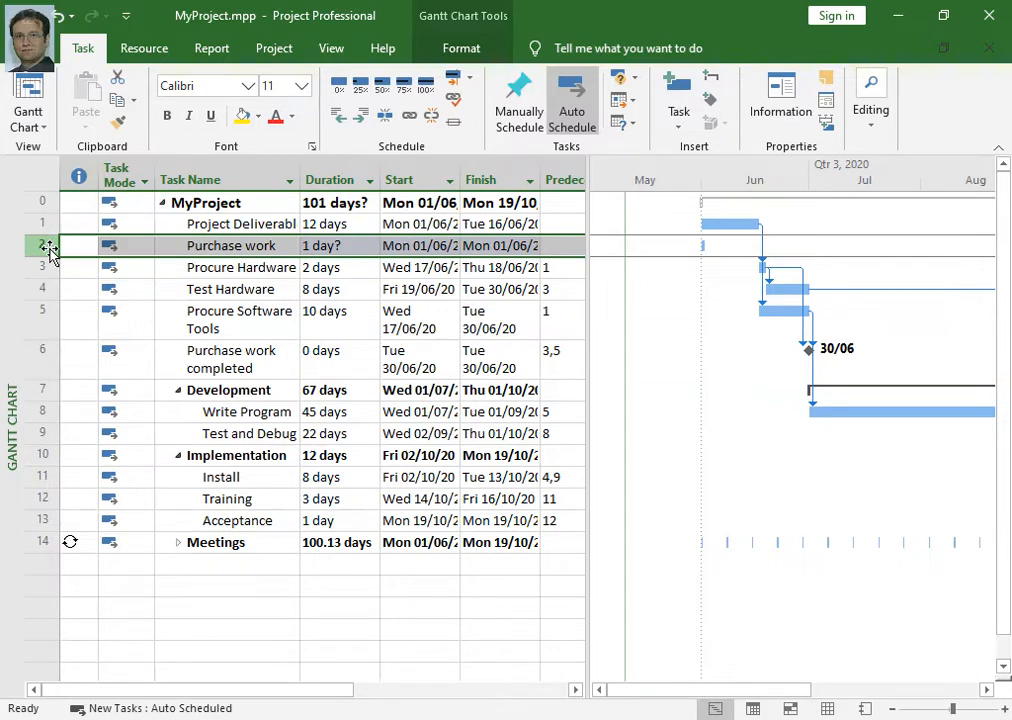
right_click(49, 252)
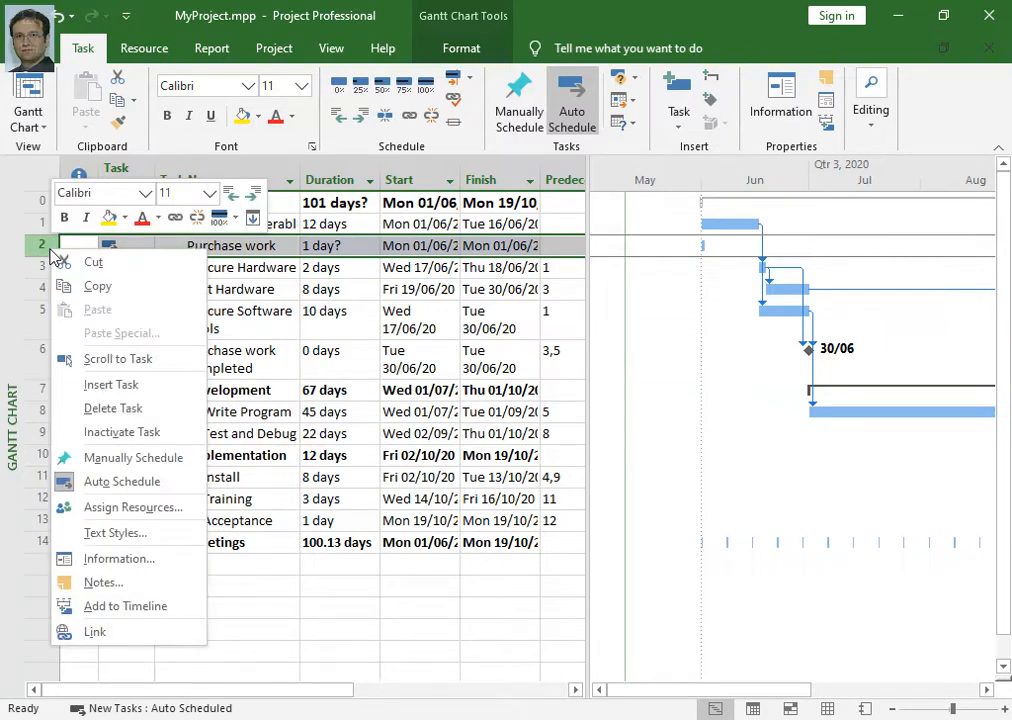
click(111, 408)
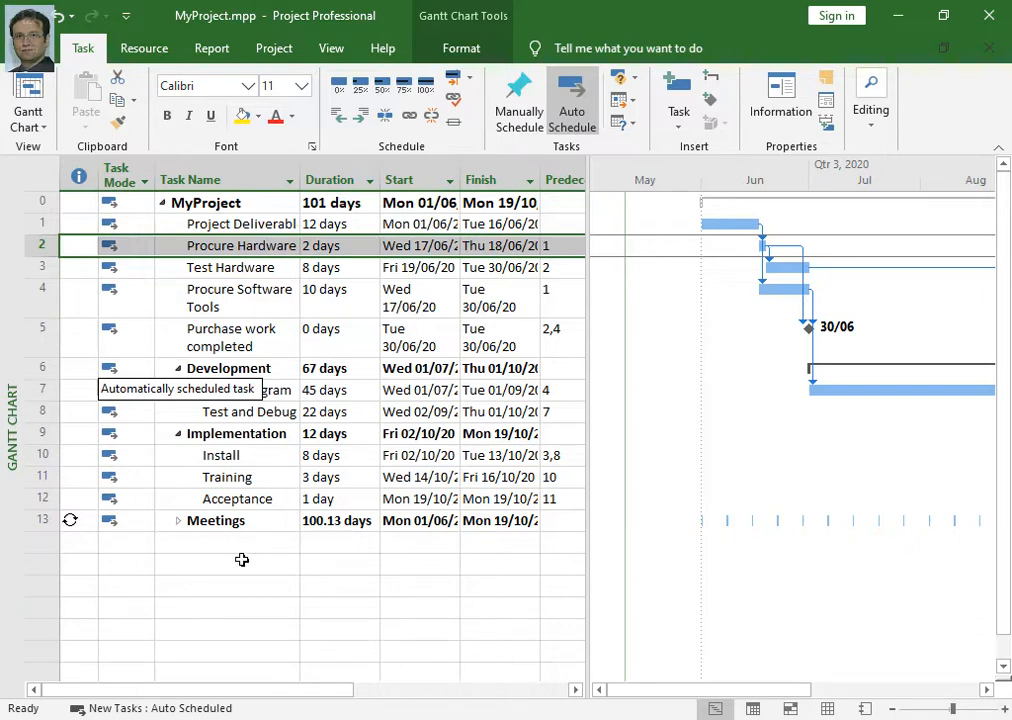
- Undo the deletion of Purchase work and the outdenting of its three subtasks
key(ctrl+z)
key(ctrl+z)
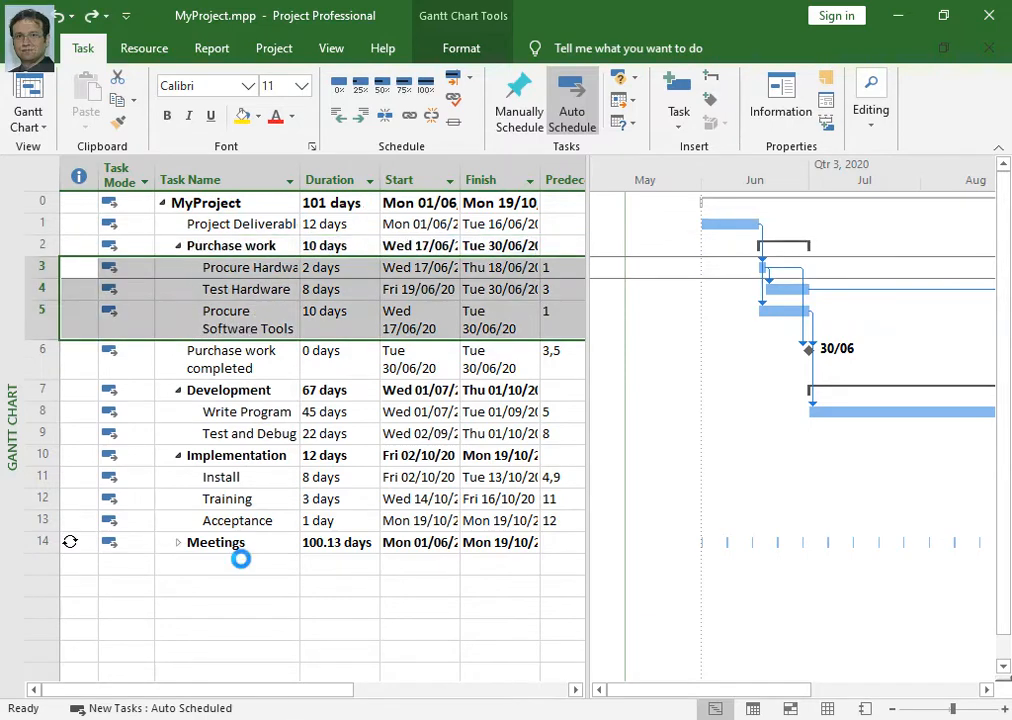
click(241, 560)
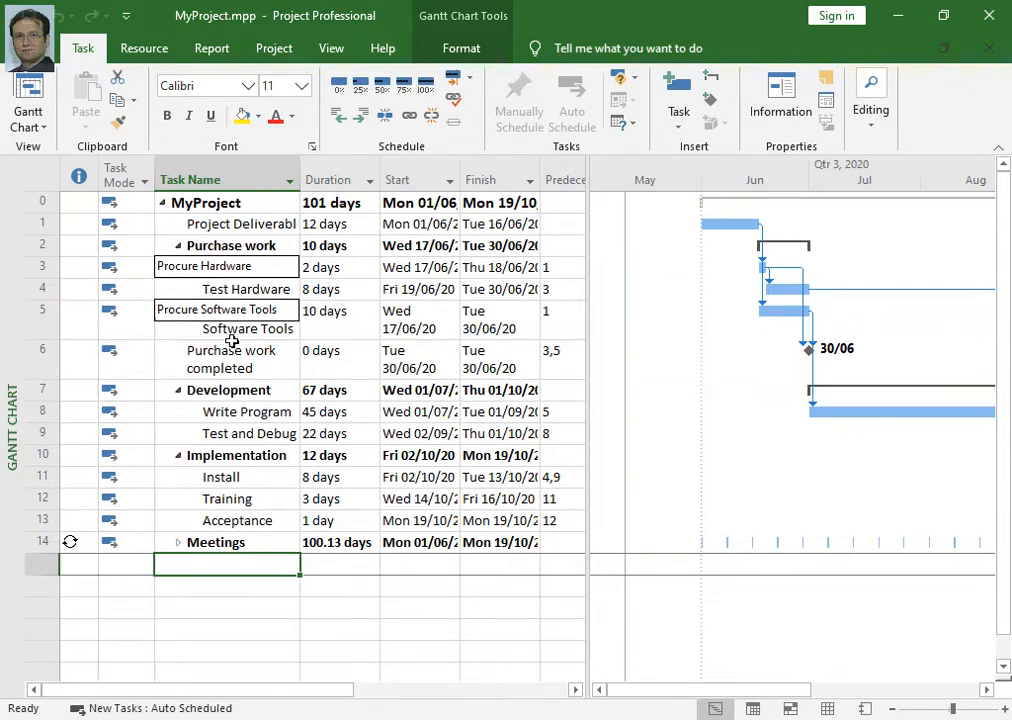
click(267, 55)
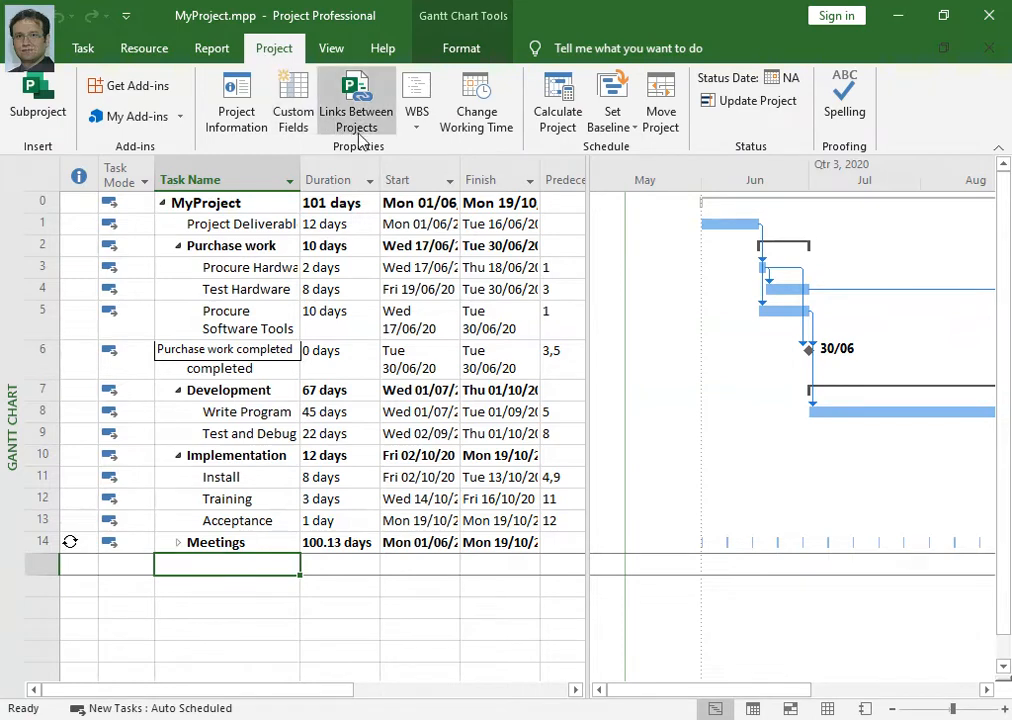
click(417, 120)
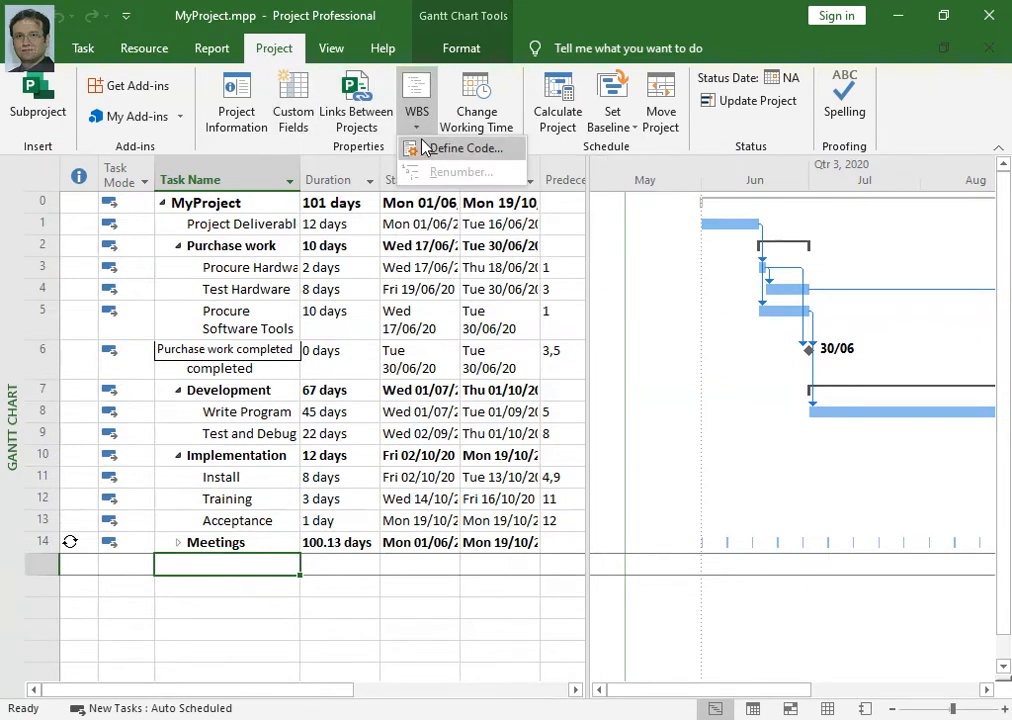
click(427, 150)
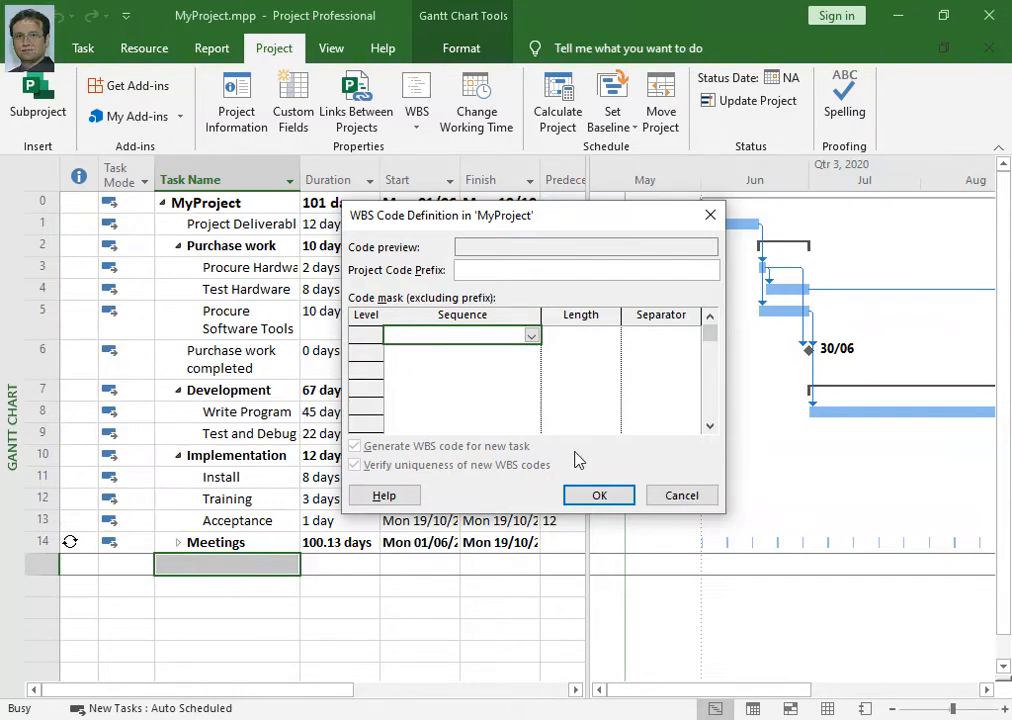
click(578, 492)
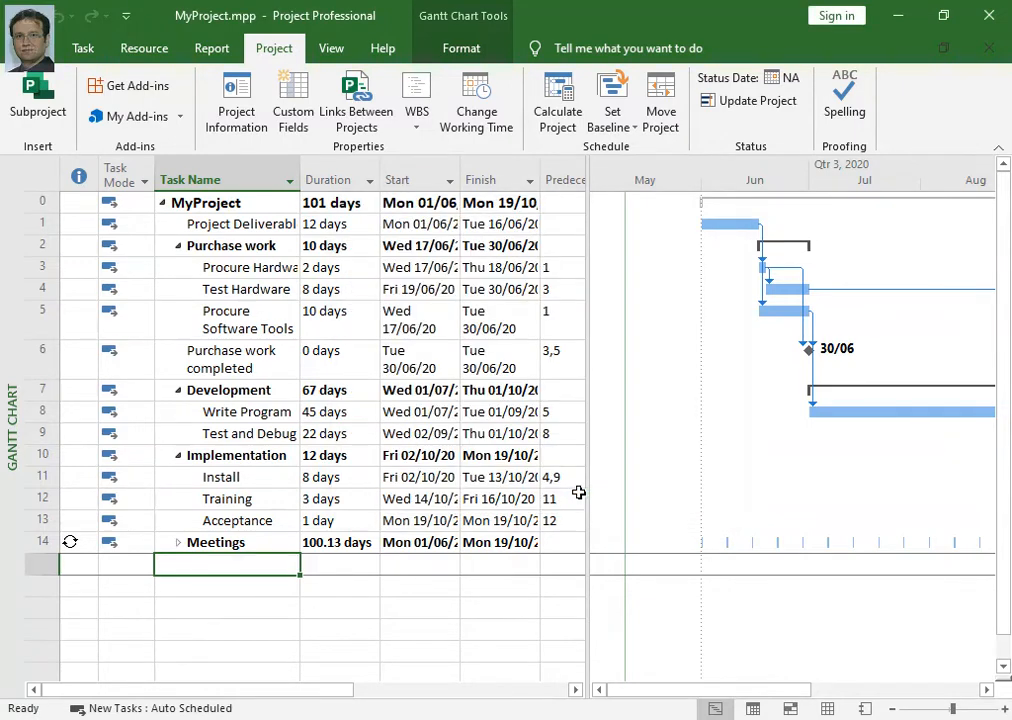
click(408, 88)
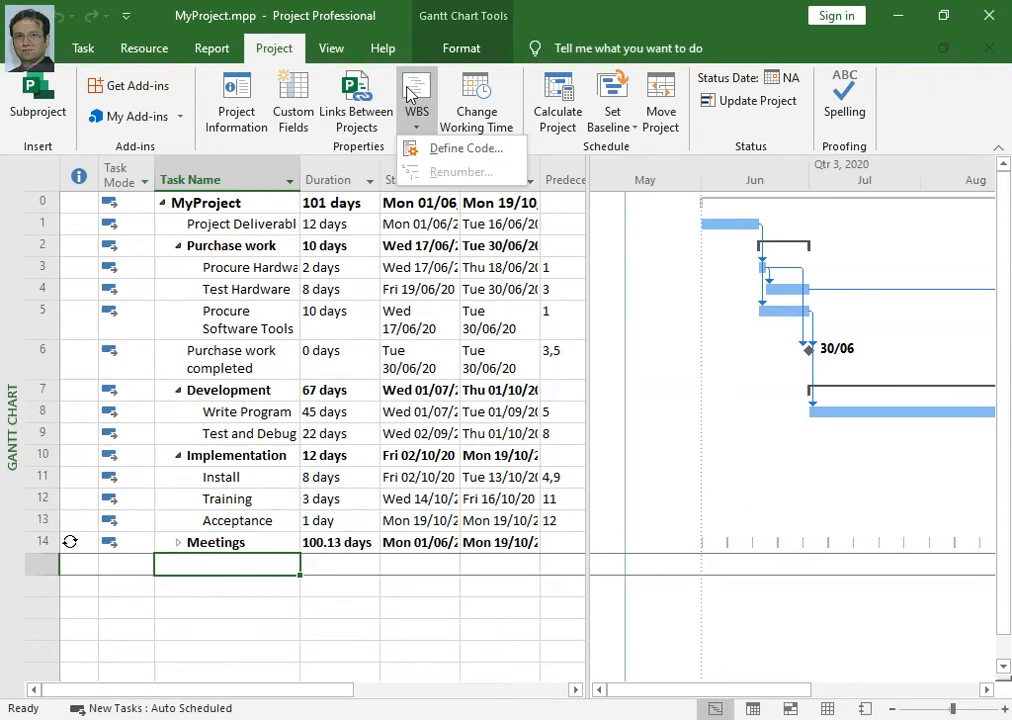
click(425, 147)
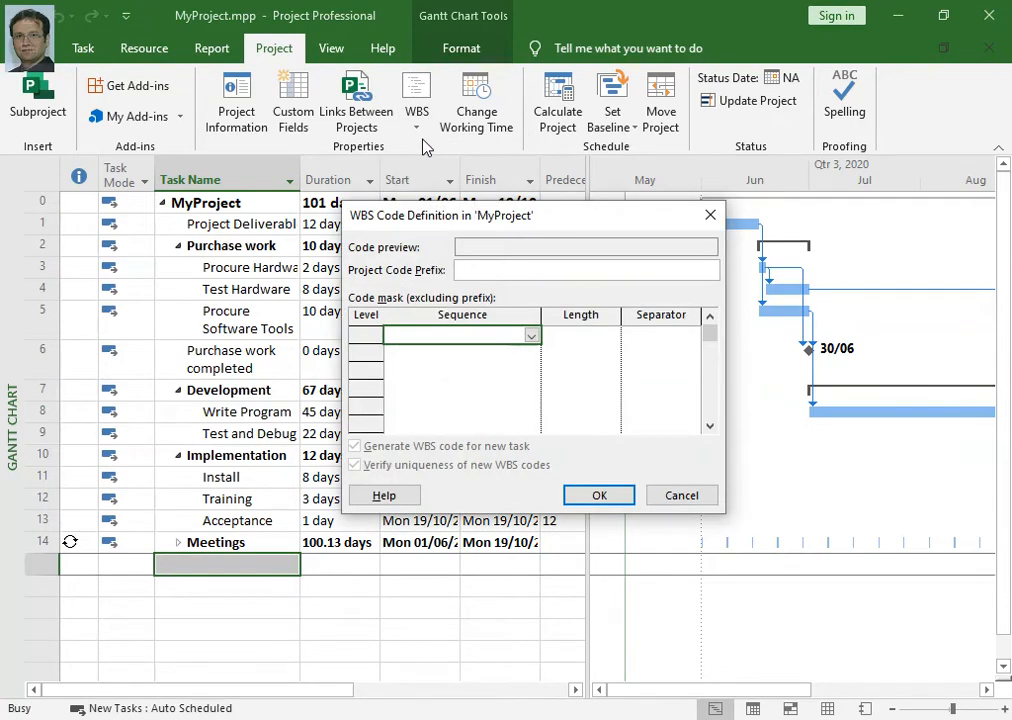
key(Escape)
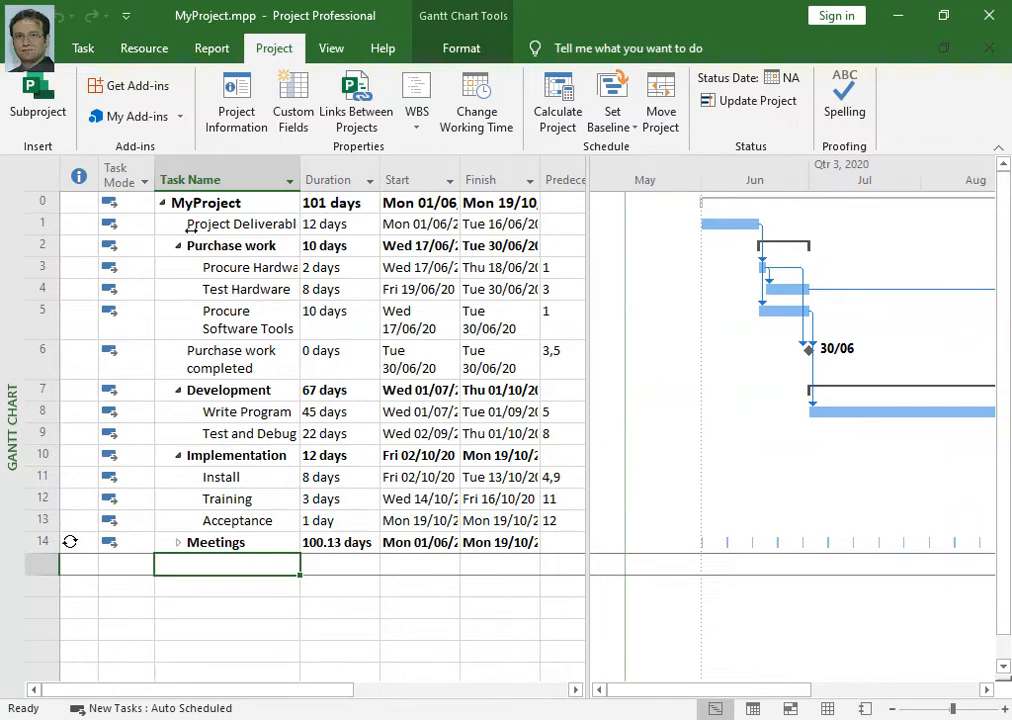
- Insert a WBS column in front of the Task Name column and check the codes of the top-level tasks
click(163, 180)
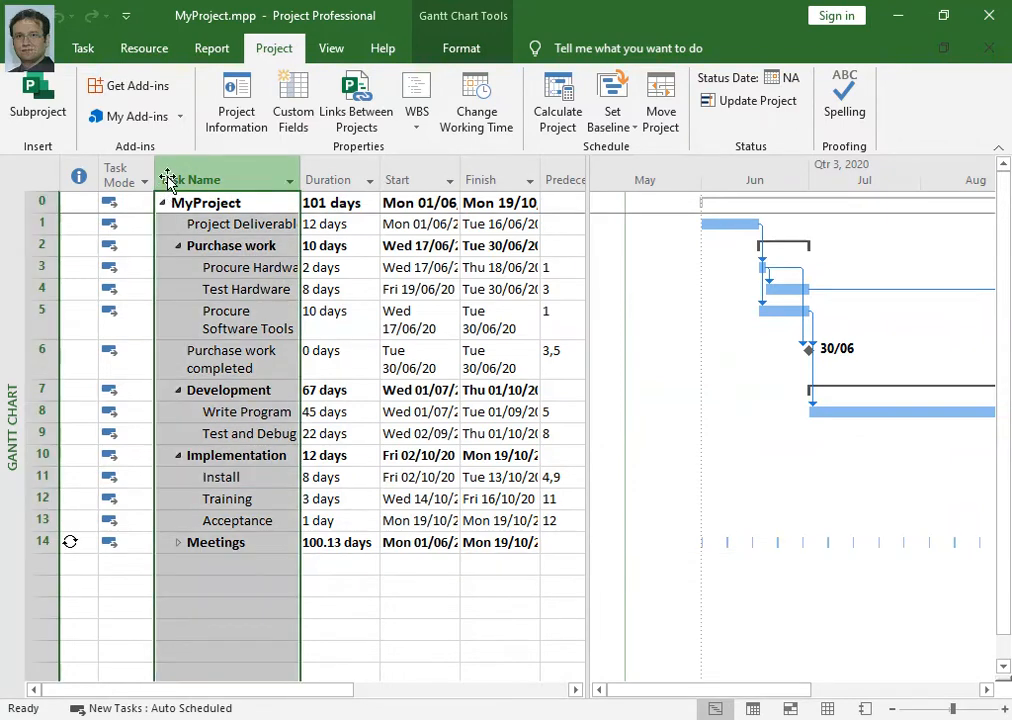
right_click(165, 182)
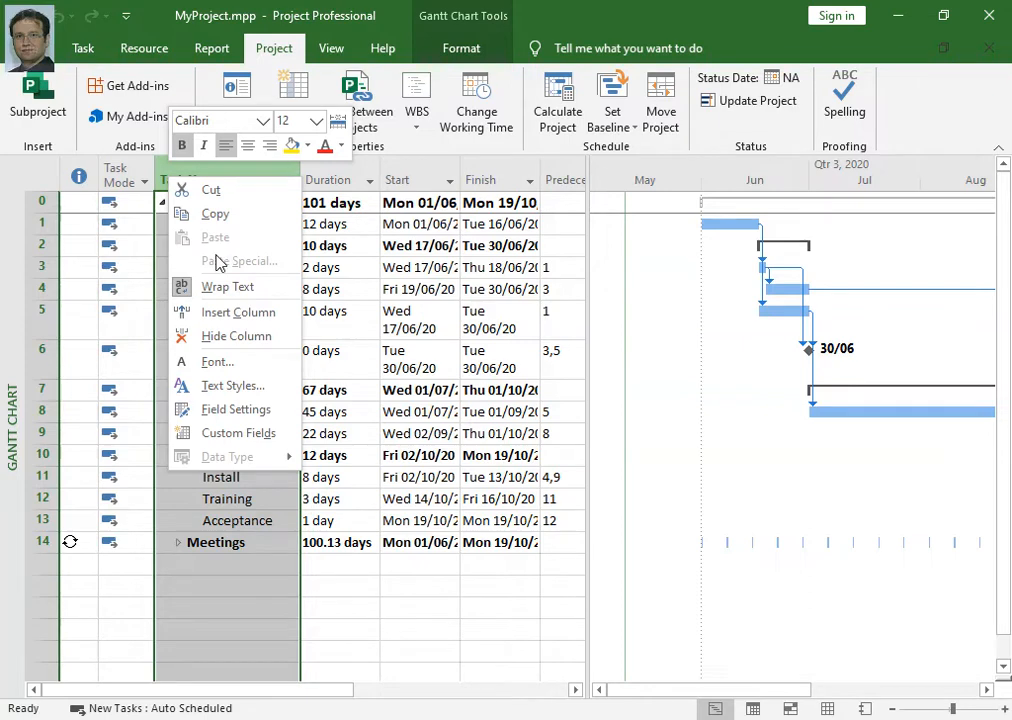
click(235, 313)
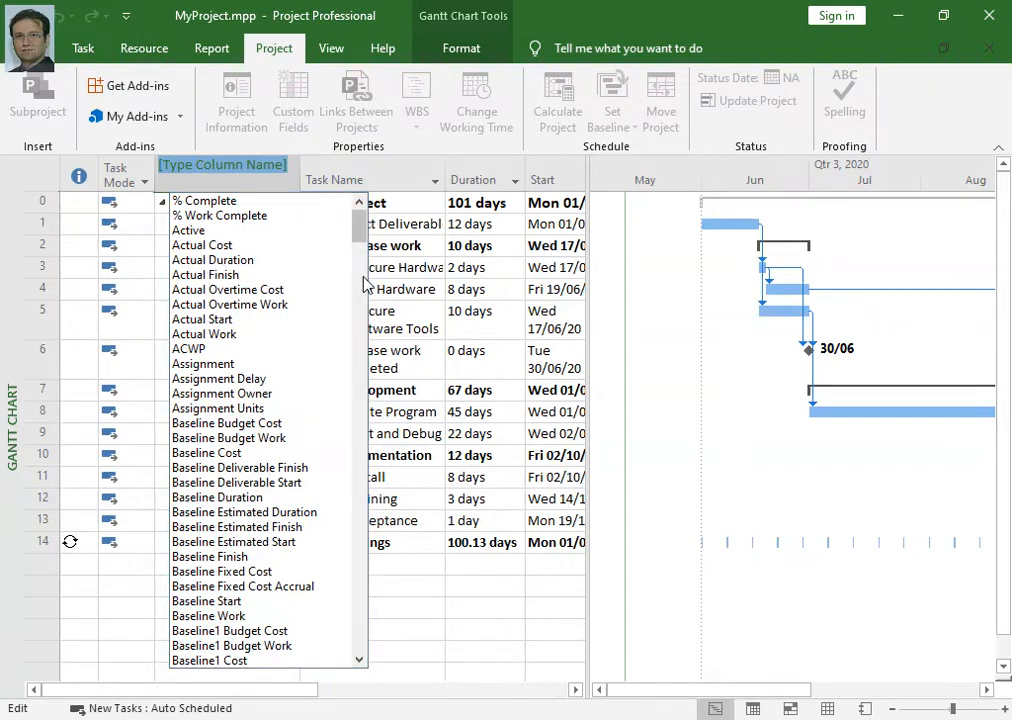
text(WBS)
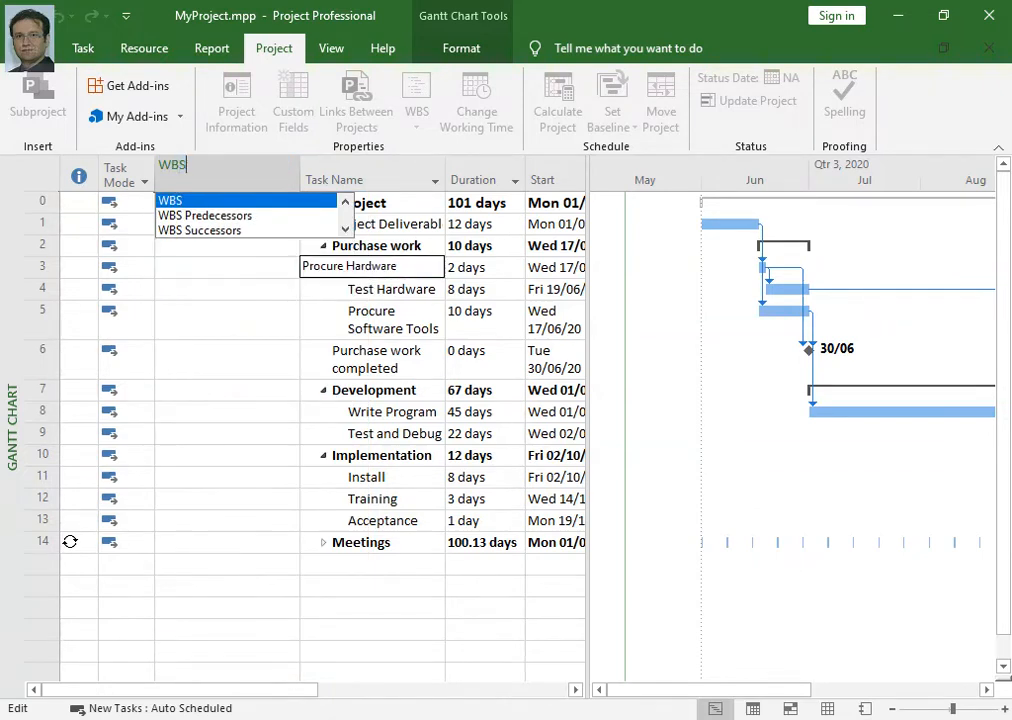
click(197, 201)
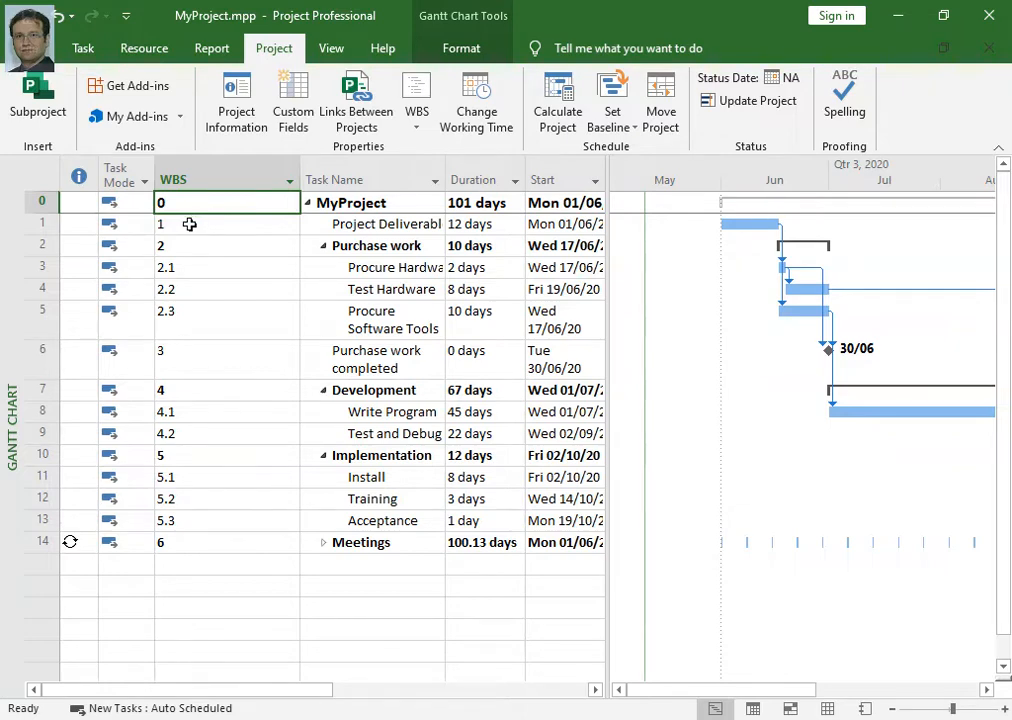
click(189, 224)
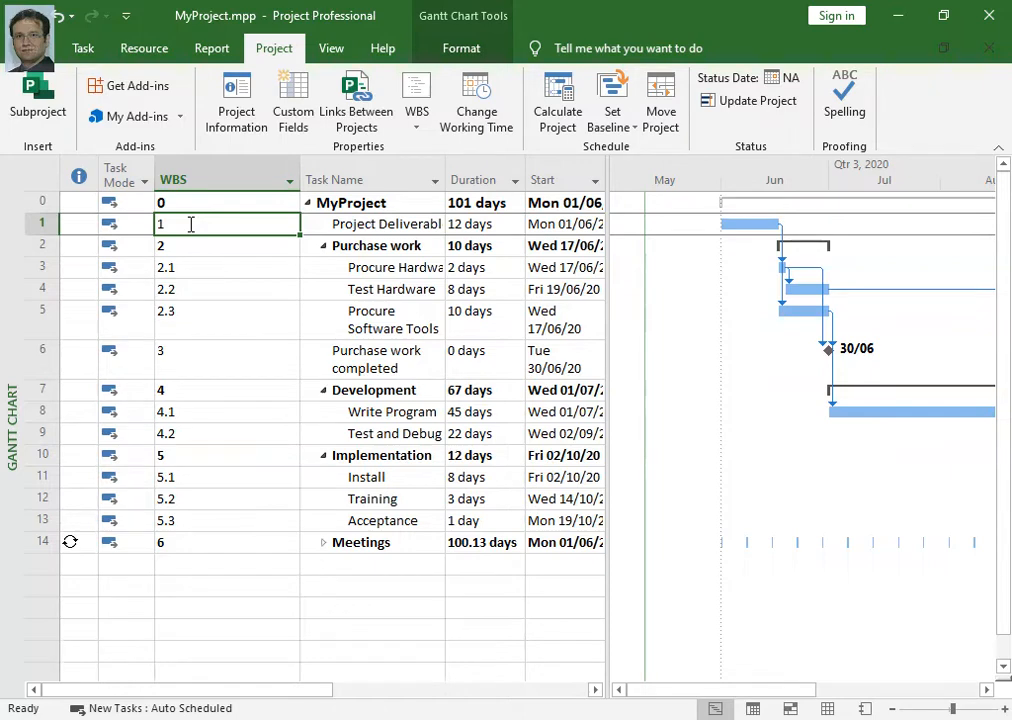
click(190, 250)
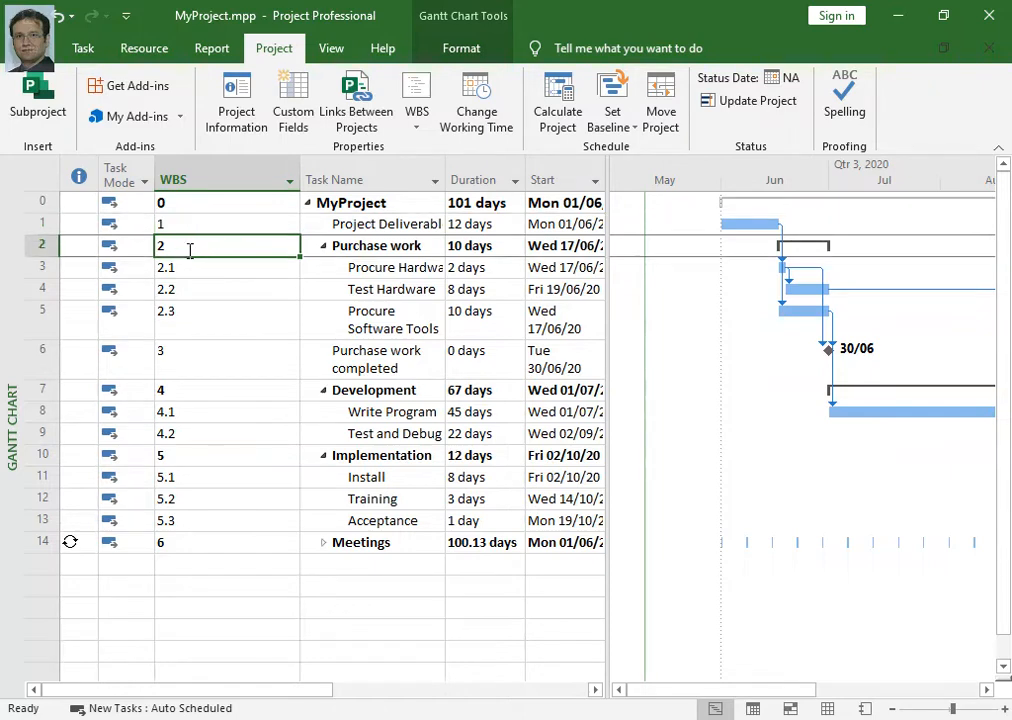
click(195, 392)
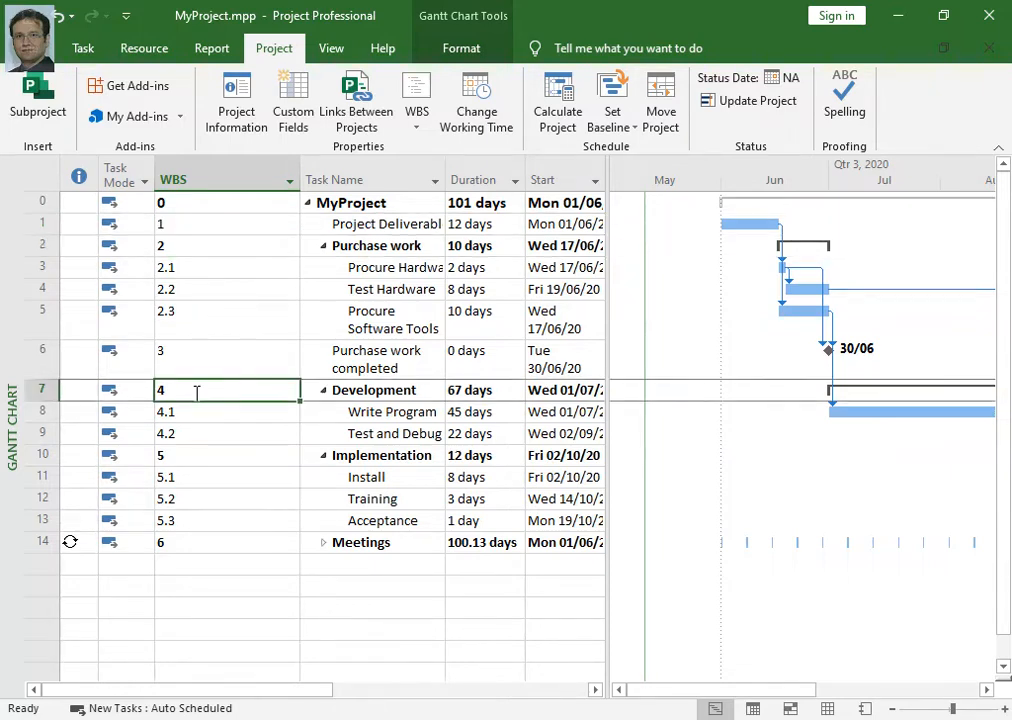
click(196, 456)
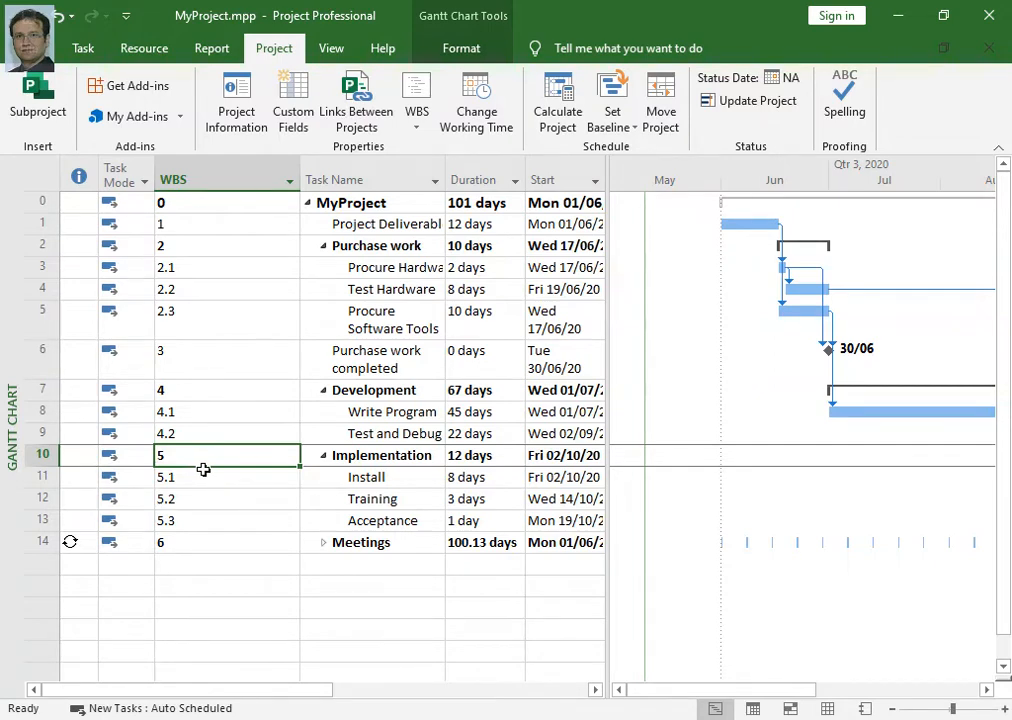
- Define the WBS code mask for levels 1 to 4 as Characters (unordered), Uppercase Letters (ordered), Lowercase Letters (ordered) and Numbers (ordered)
click(419, 125)
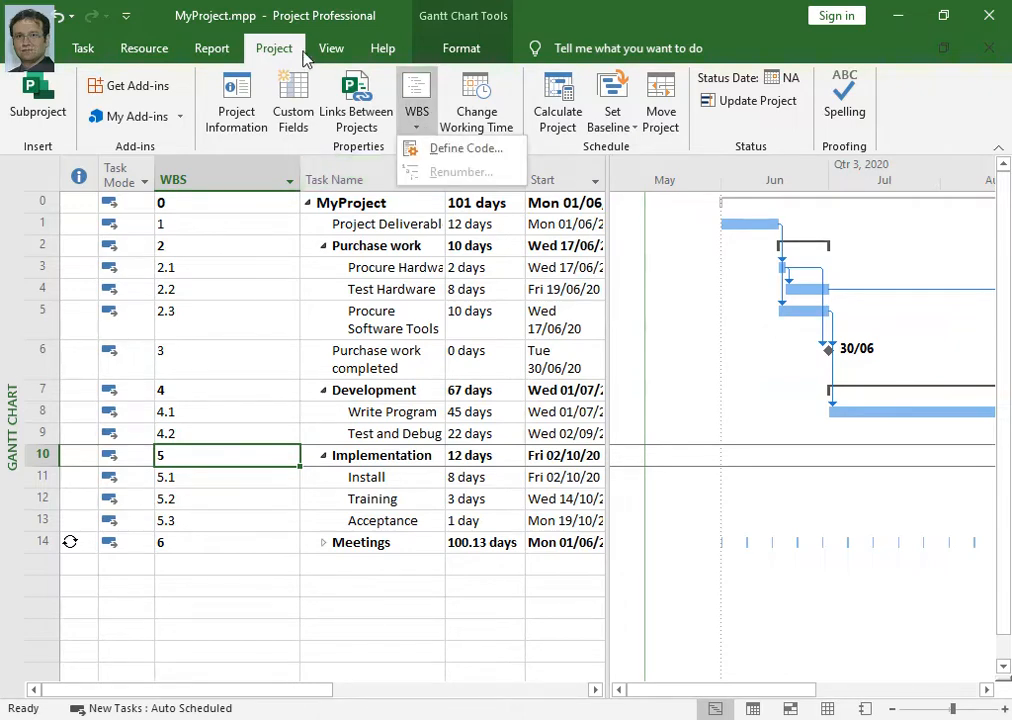
click(430, 148)
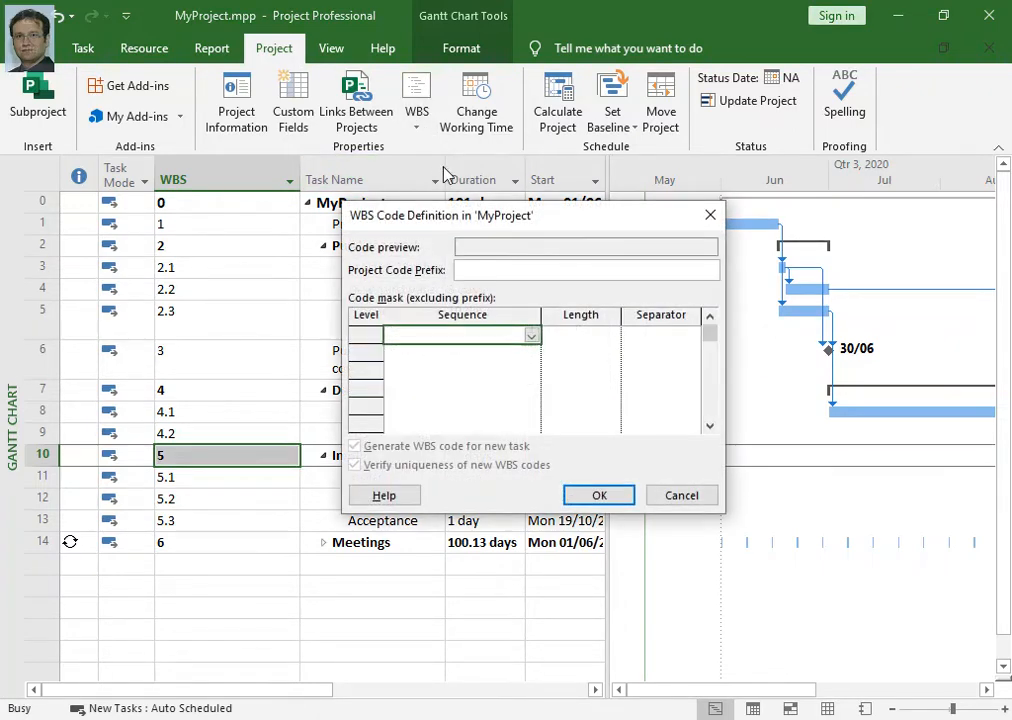
click(471, 336)
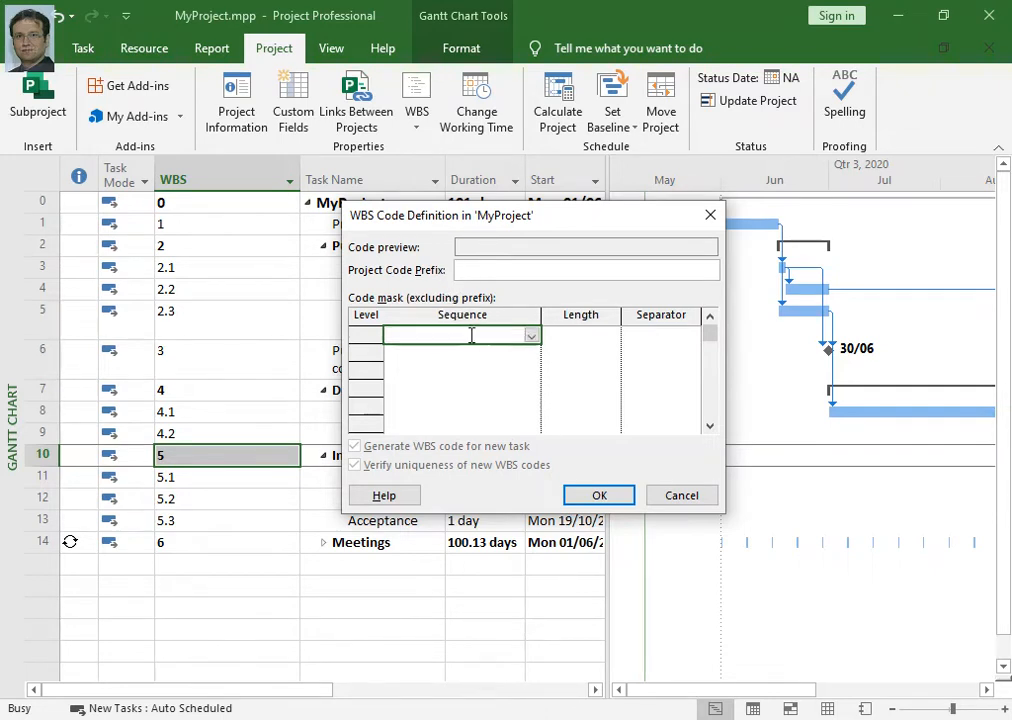
click(532, 337)
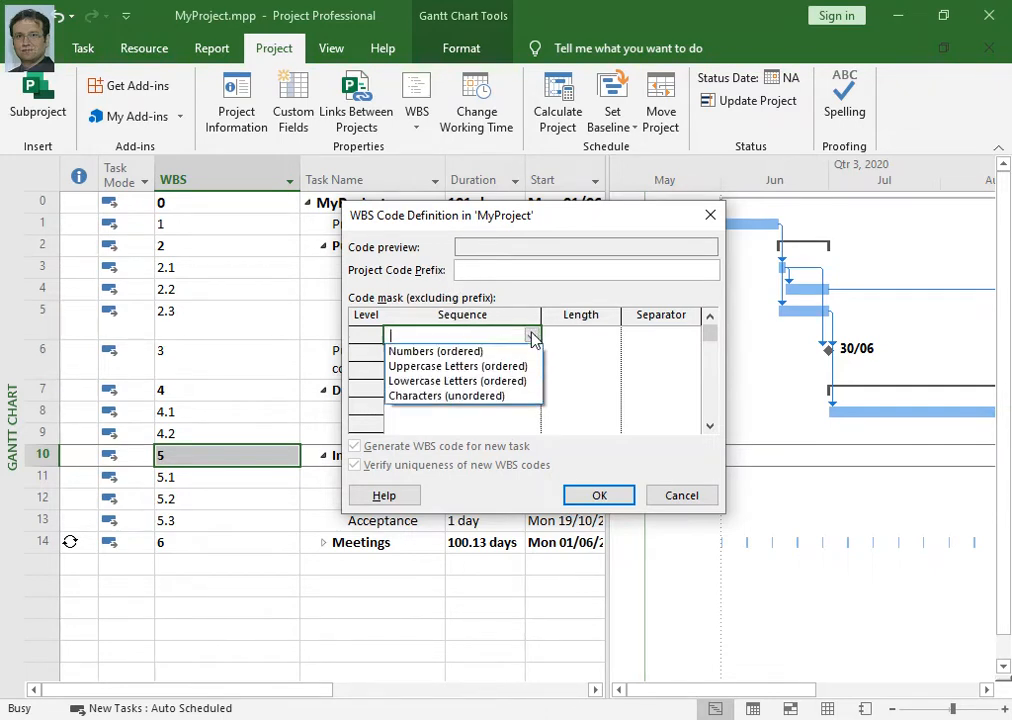
click(487, 396)
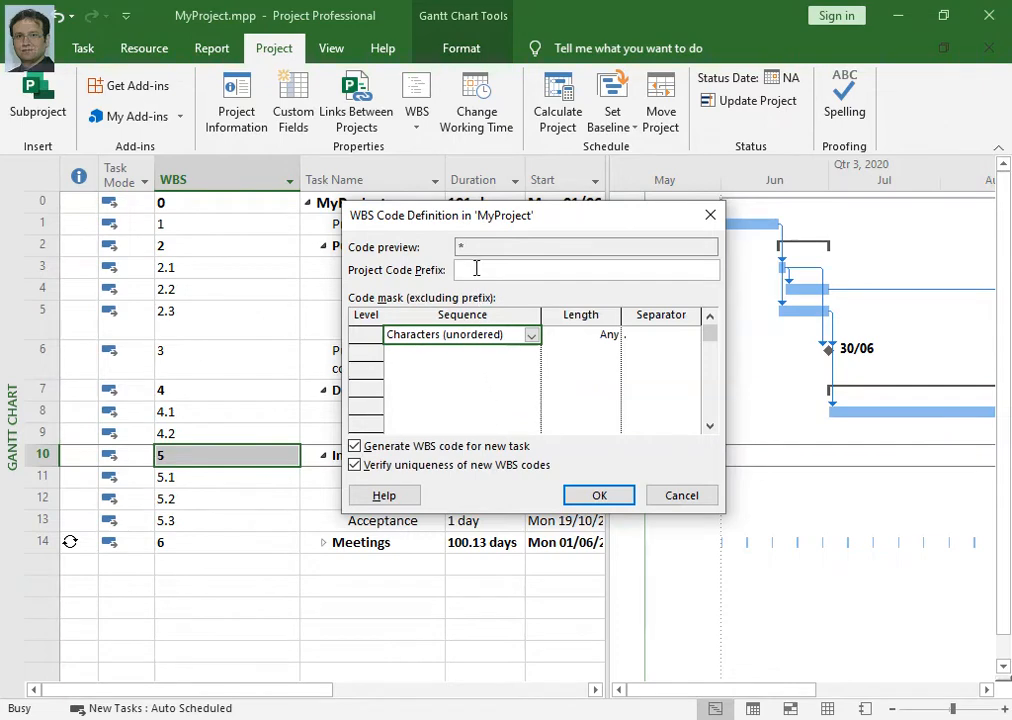
click(531, 354)
click(531, 354)
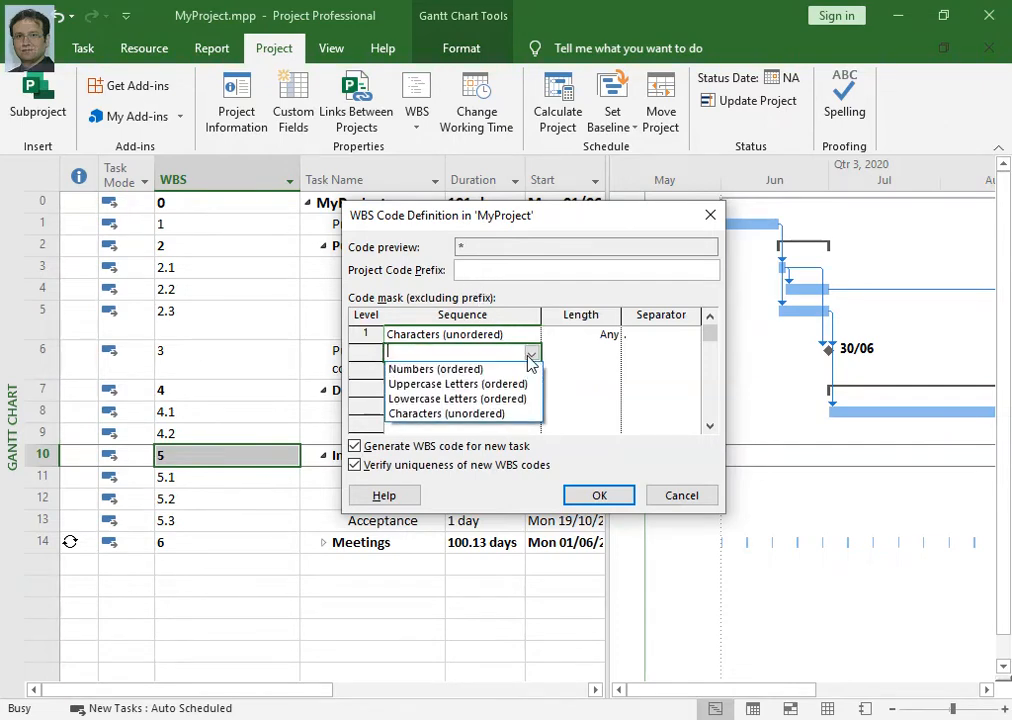
click(515, 384)
click(531, 373)
click(531, 373)
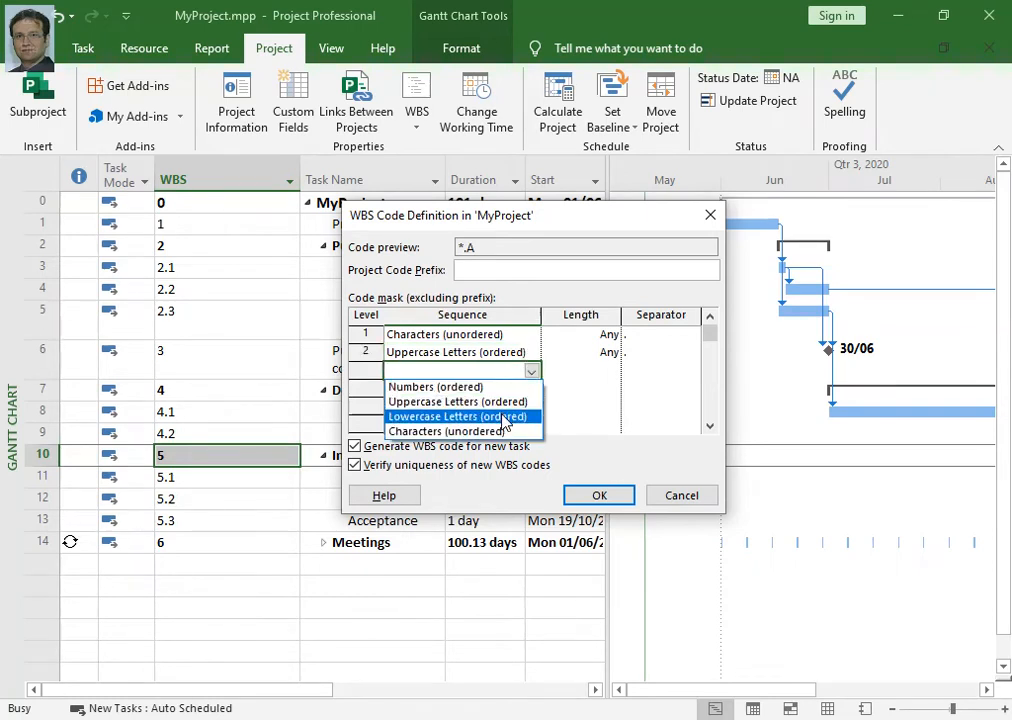
click(500, 418)
click(531, 391)
click(531, 391)
click(515, 404)
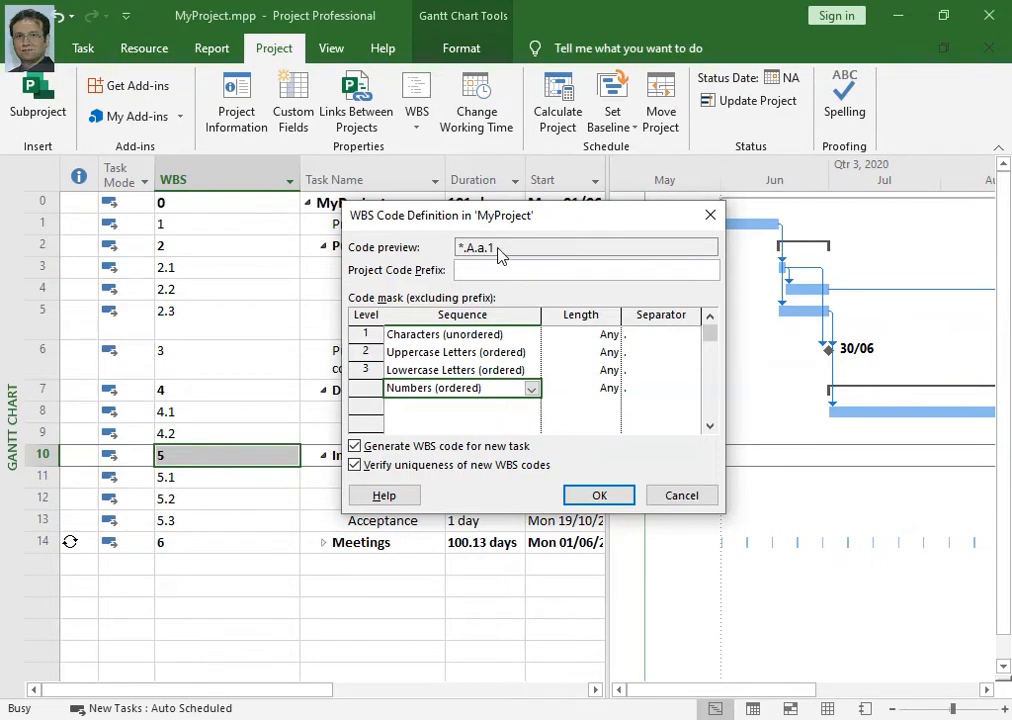
- Set the project code prefix to WBS and apply the WBS code definition
click(501, 272)
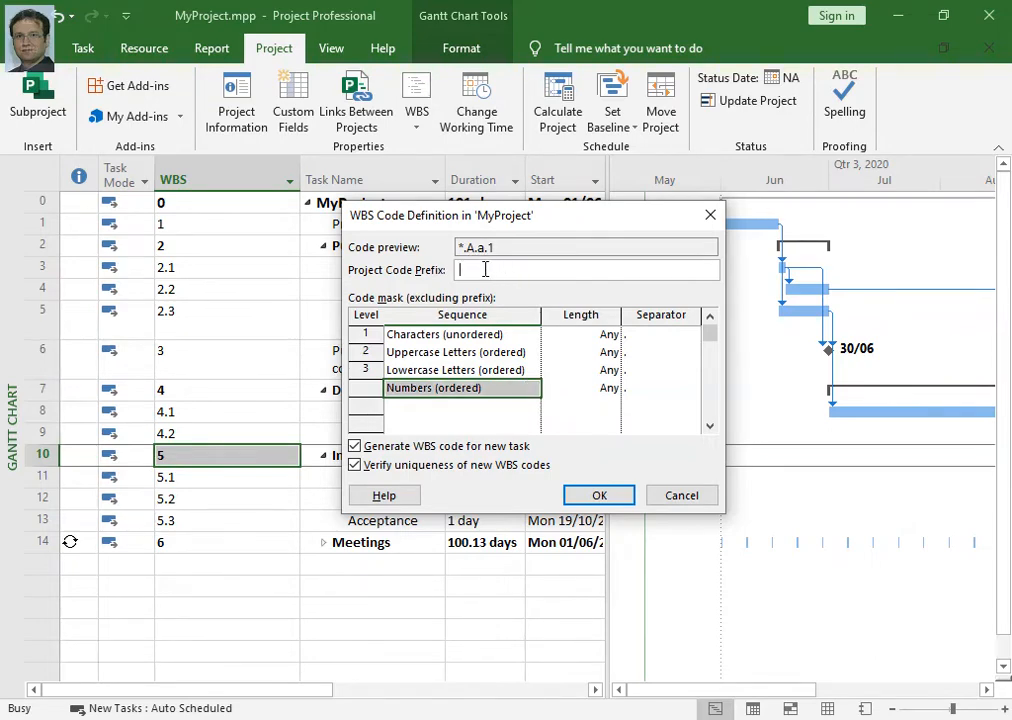
text(d)
key(BackSpace)
text(WBS)
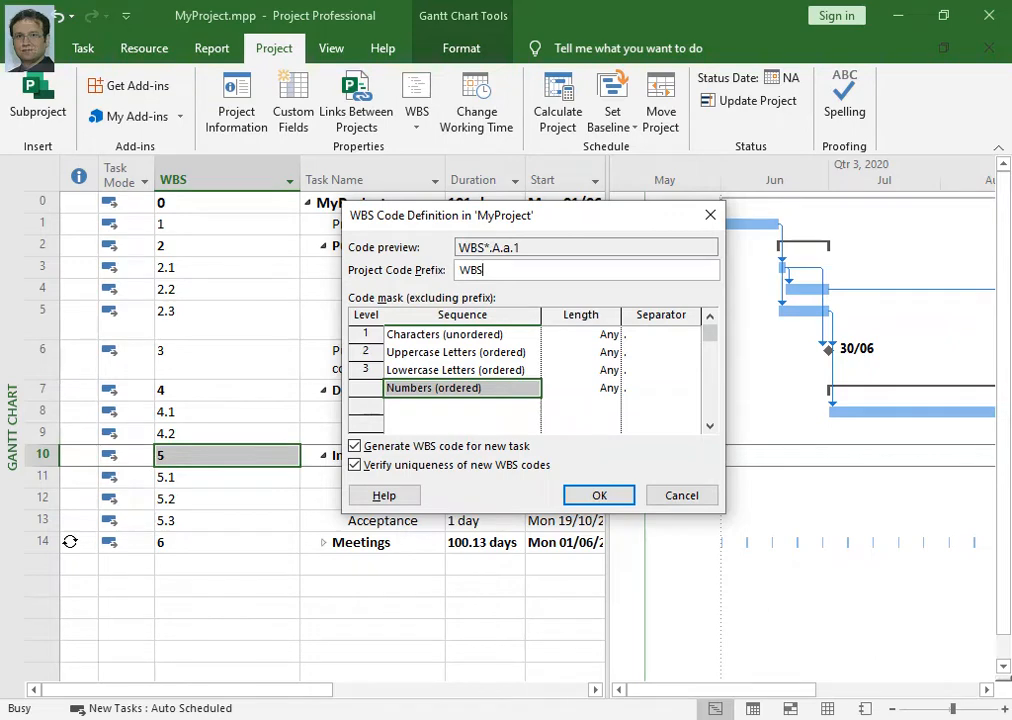
click(605, 497)
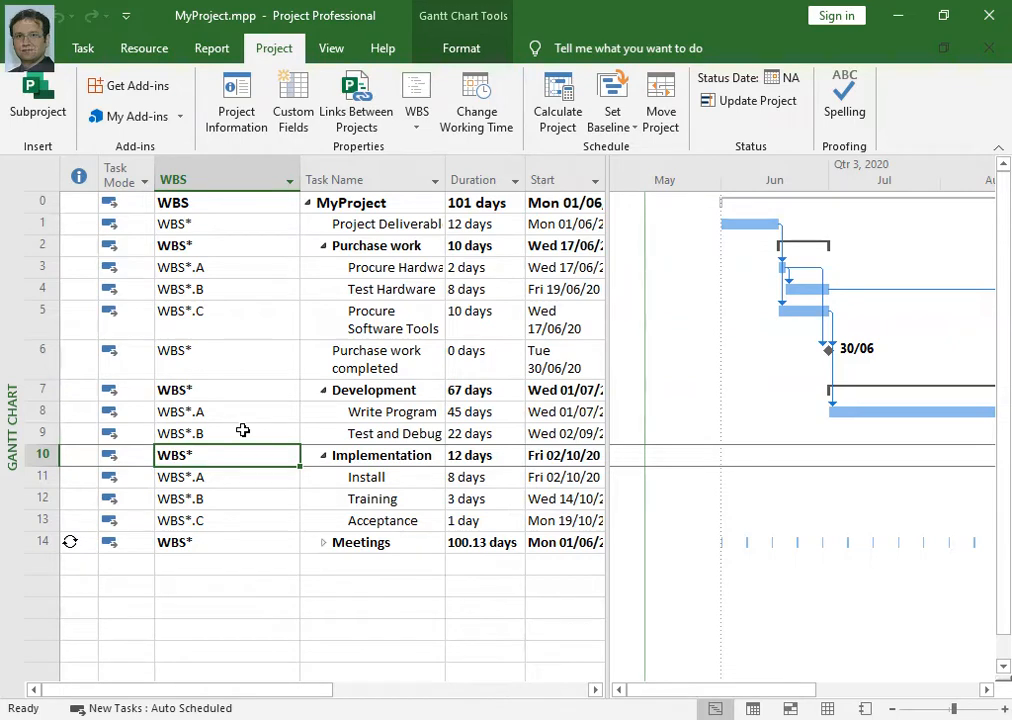
click(226, 586)
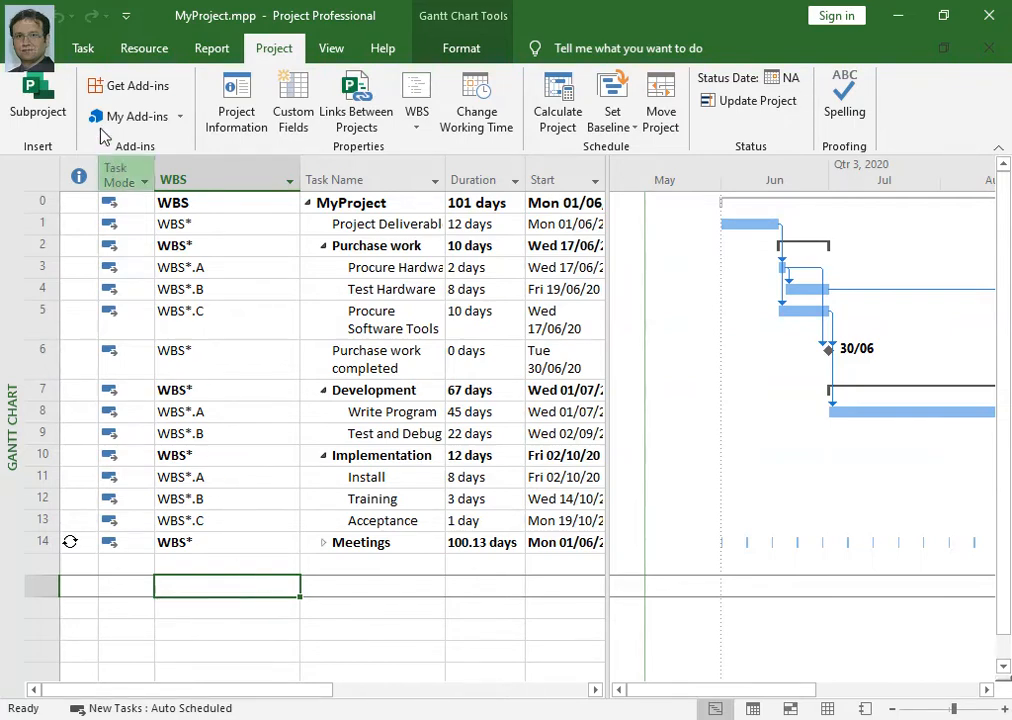
- Show the Task Details Form below the Gantt chart for the Procure Software Tools task
click(83, 55)
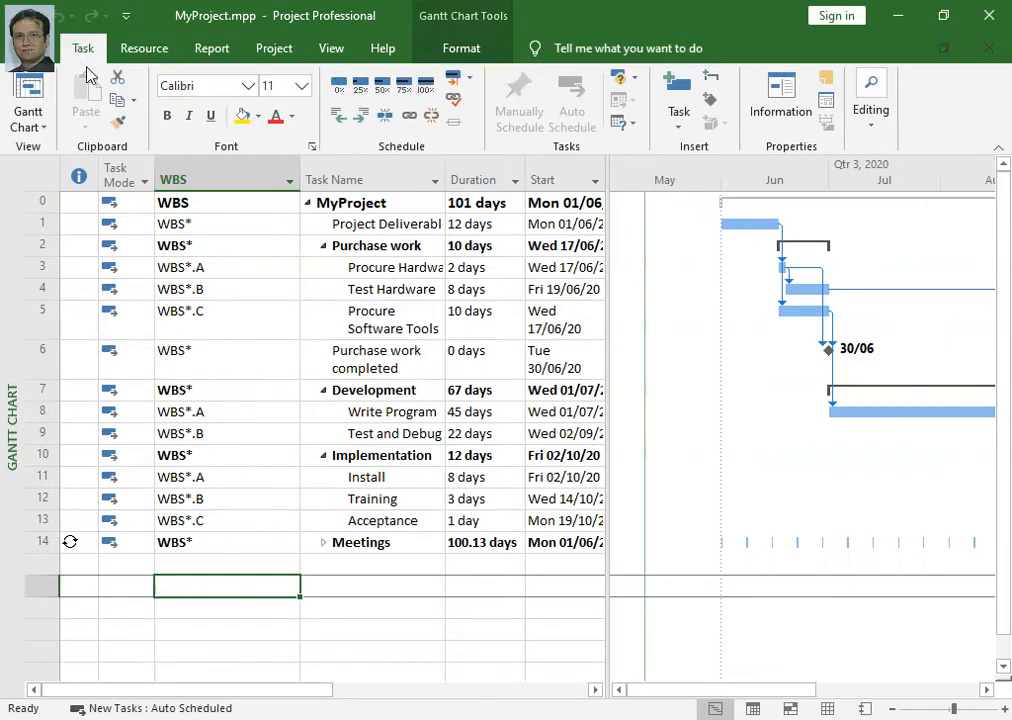
click(824, 112)
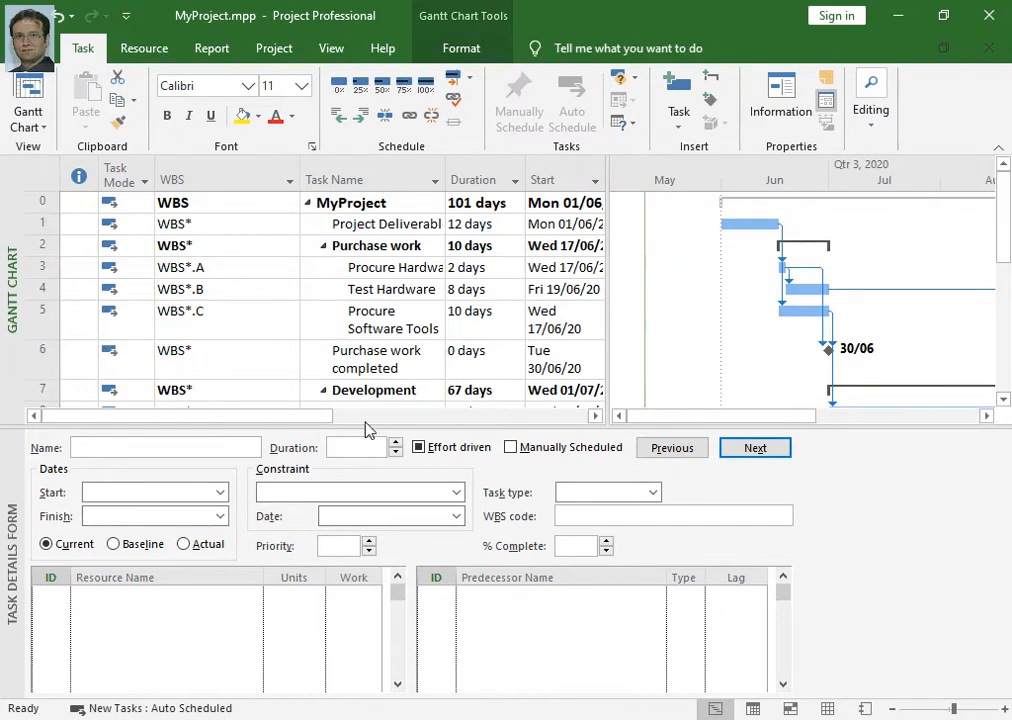
click(390, 327)
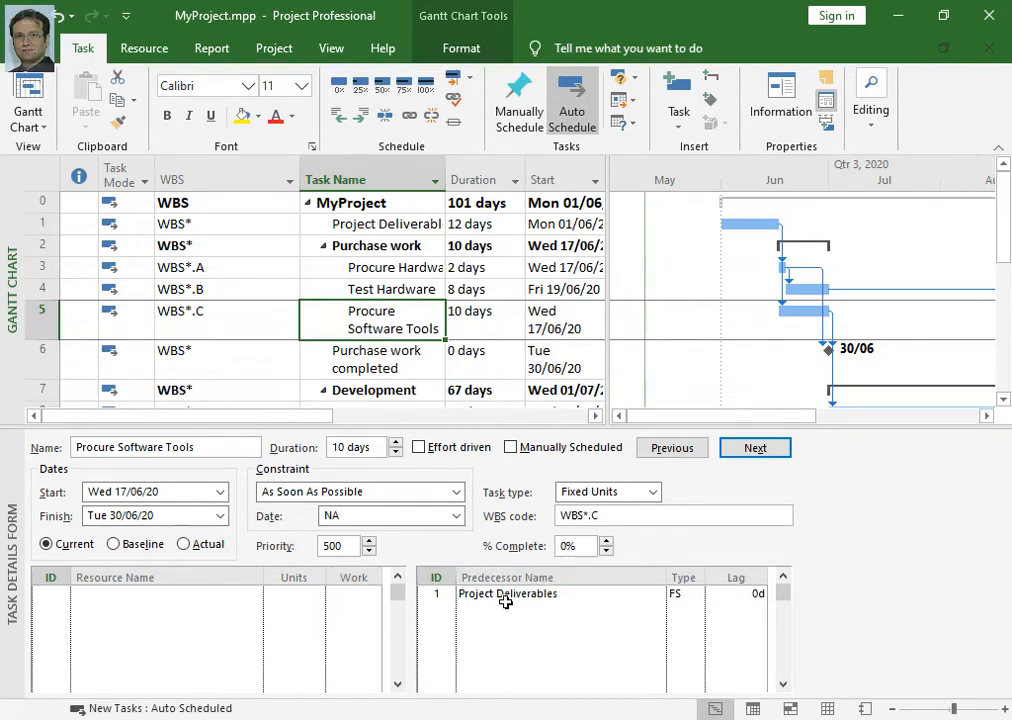
- Choose FS as the link type for Procure Software Tools' predecessor Project Deliverables, and review the available link types
click(699, 597)
click(699, 597)
click(697, 595)
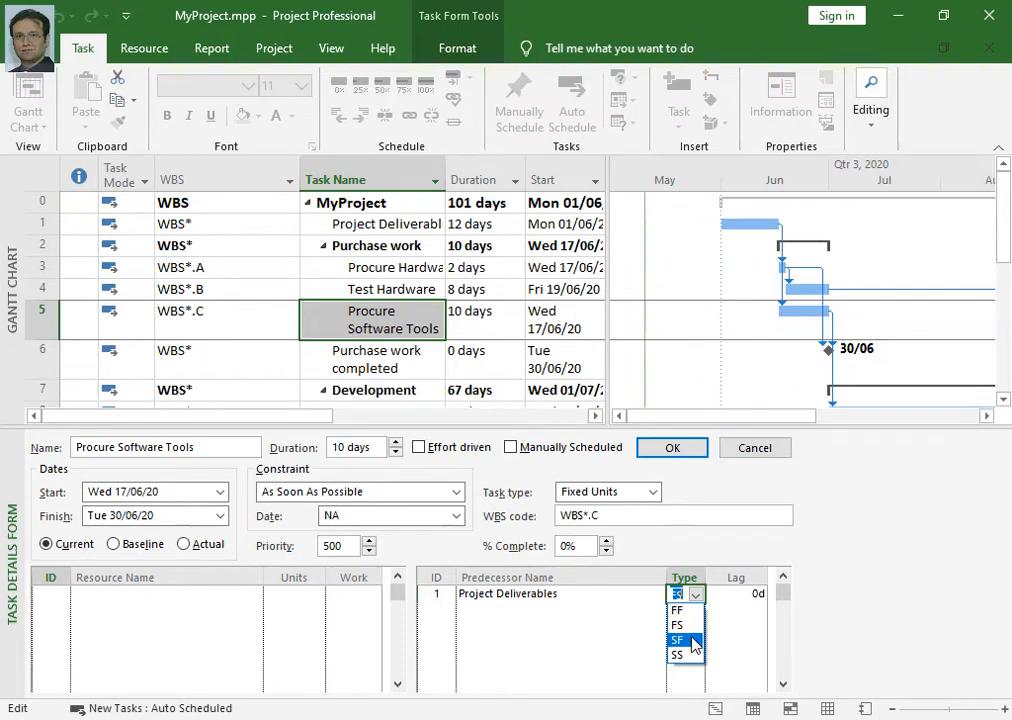
click(680, 625)
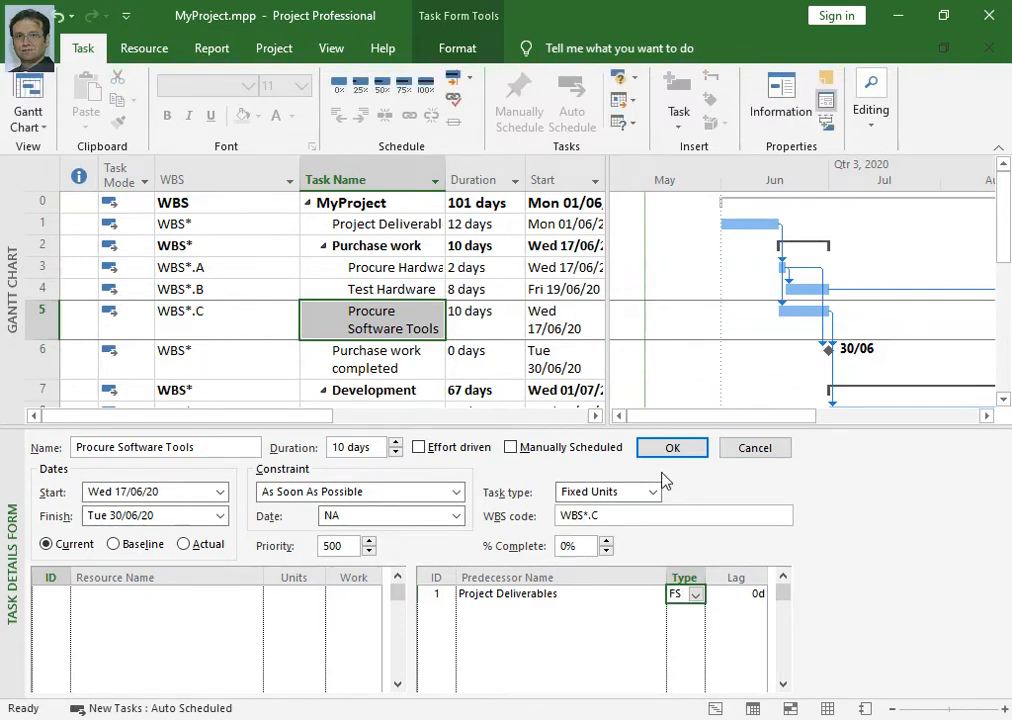
click(697, 595)
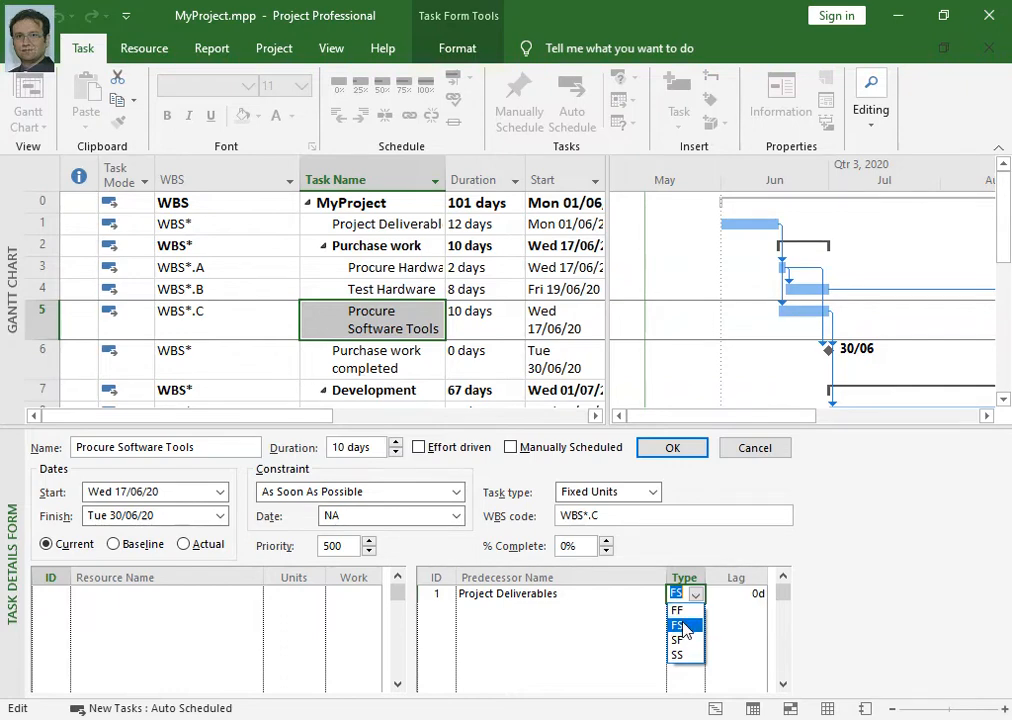
click(383, 369)
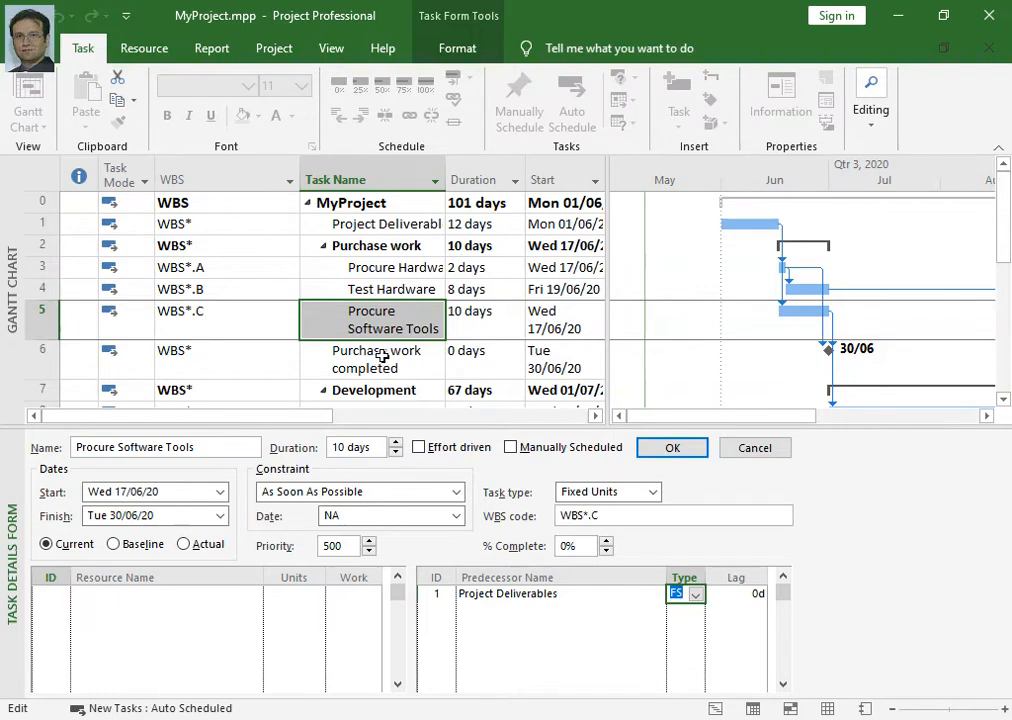
- Review the link types available for Procure Software Tools' predecessor Project Deliverables, keeping FS
click(383, 357)
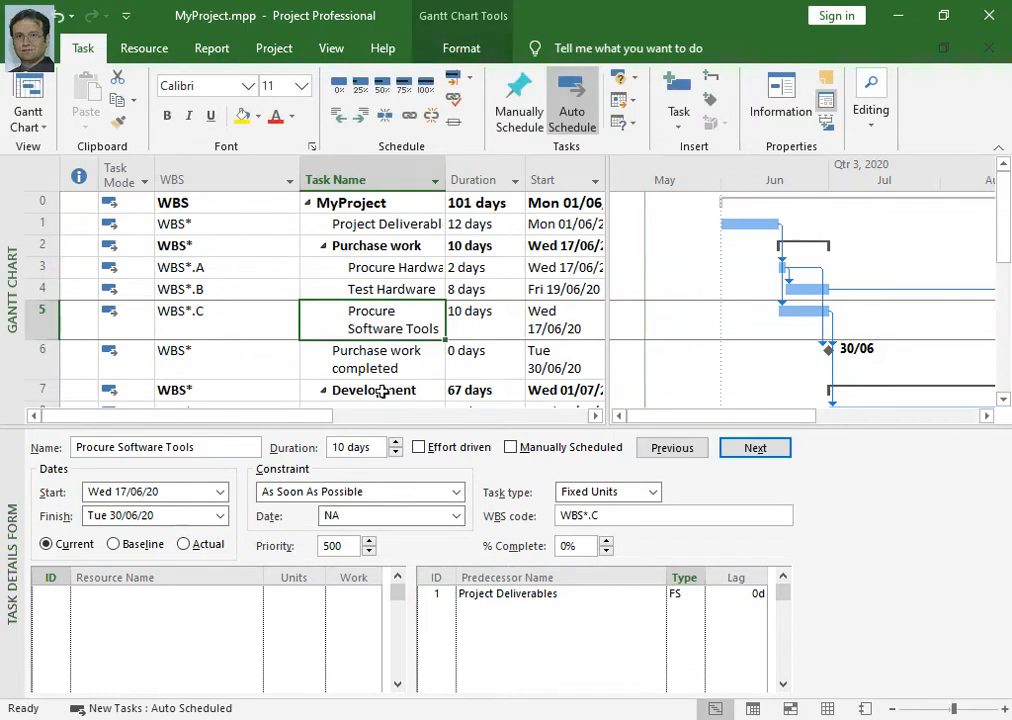
click(698, 594)
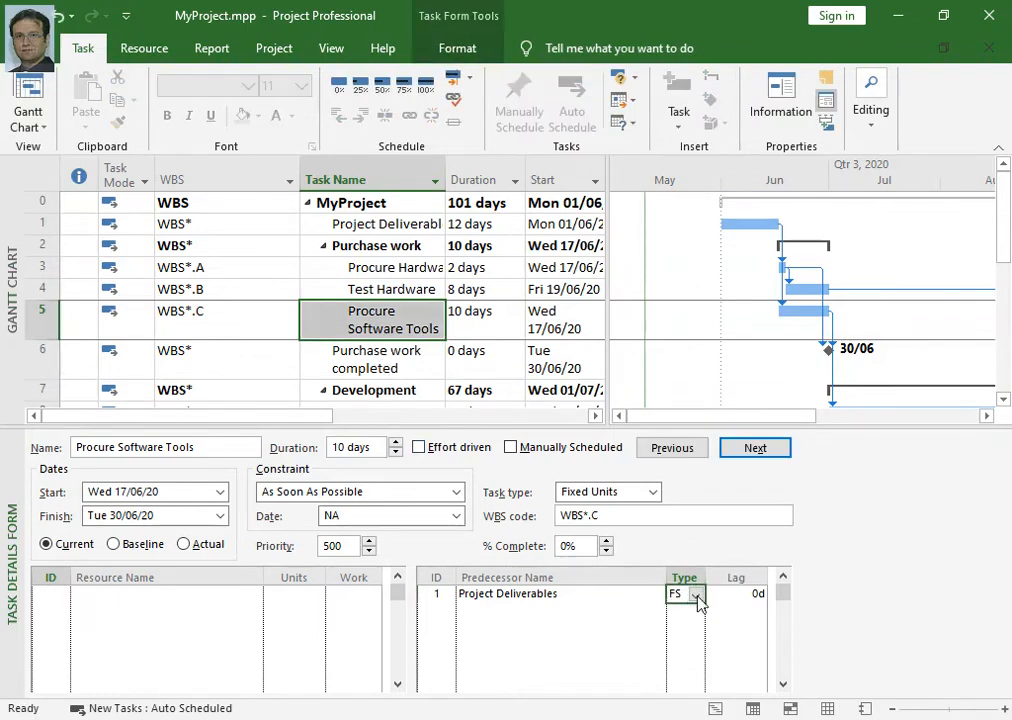
click(697, 595)
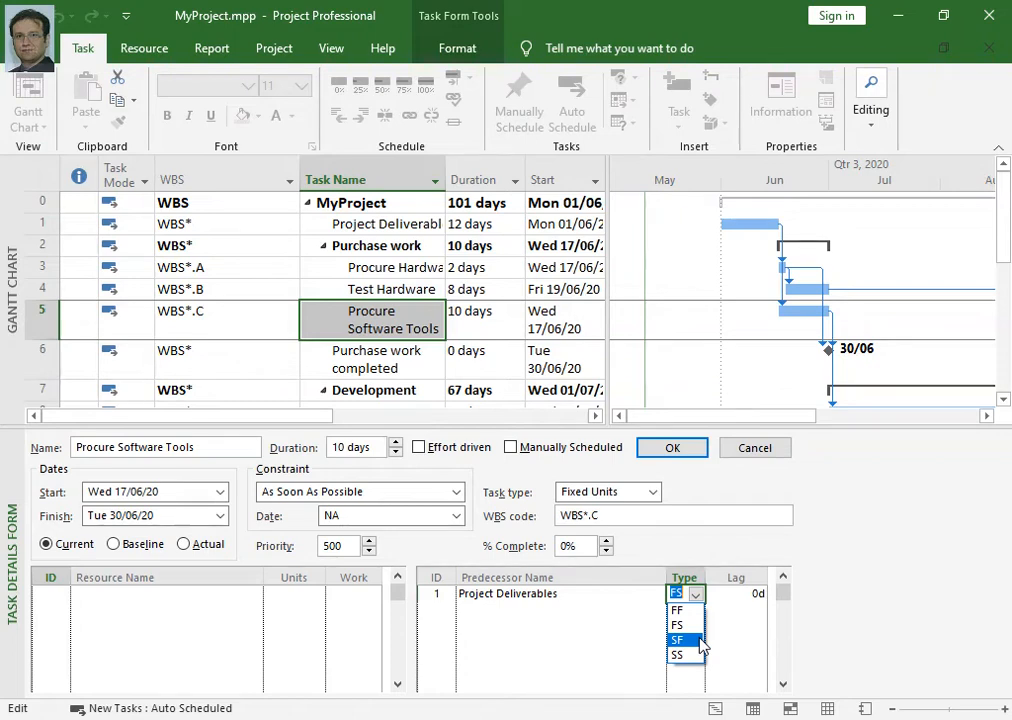
click(688, 625)
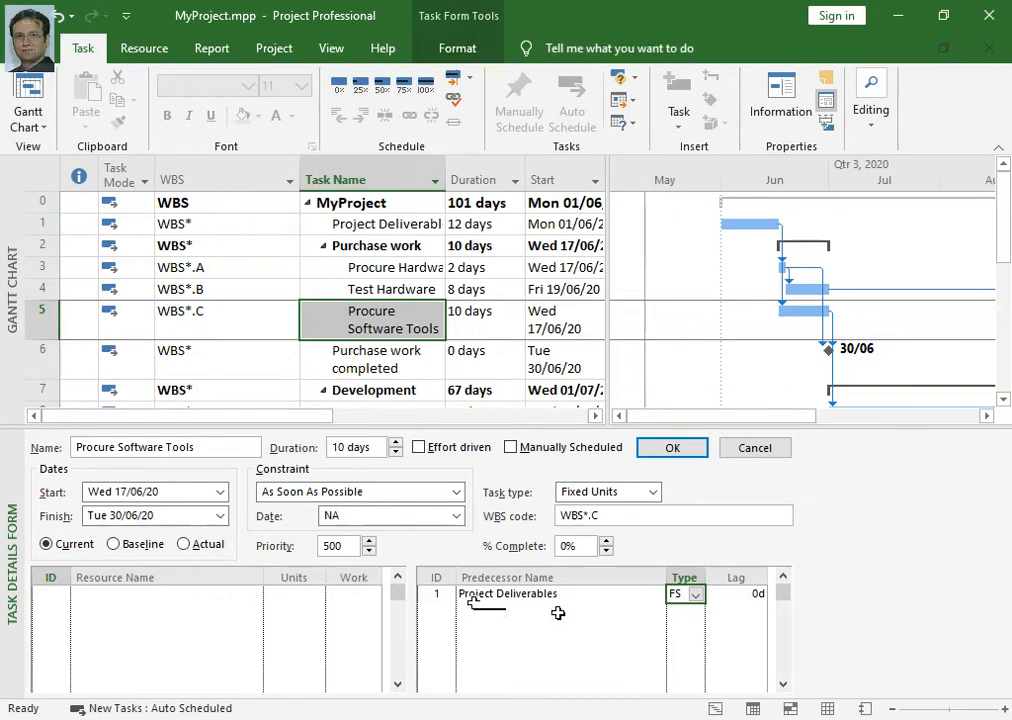
click(349, 279)
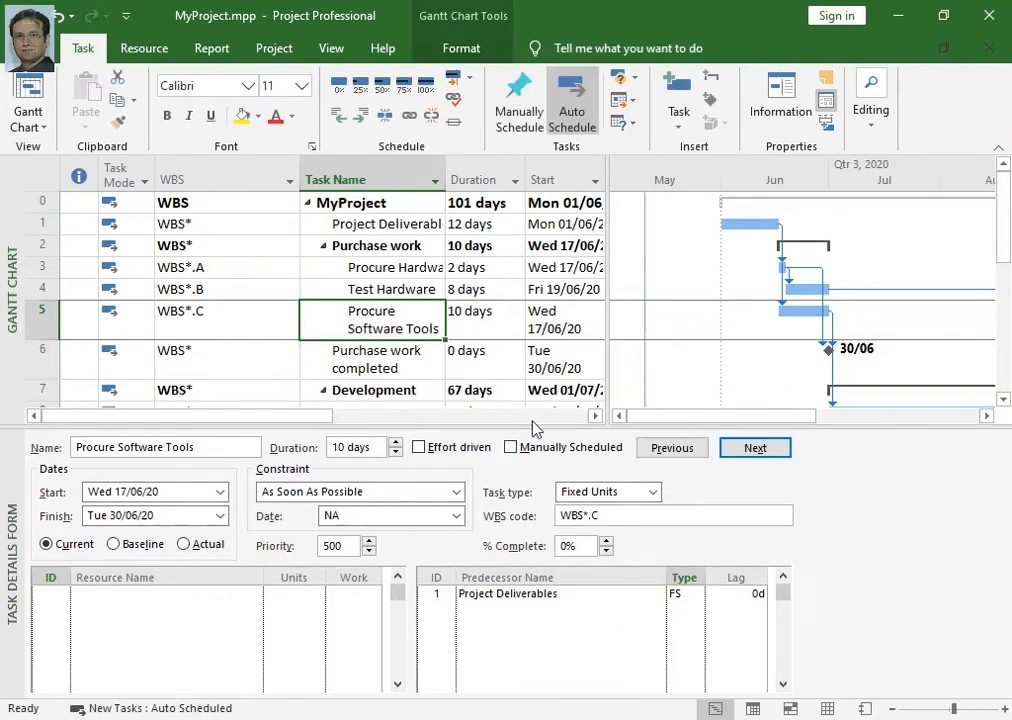
- Enlarge the Gantt chart area and examine the predecessor details of Test and Debug, Training and Install
drag(535, 427, 535, 490)
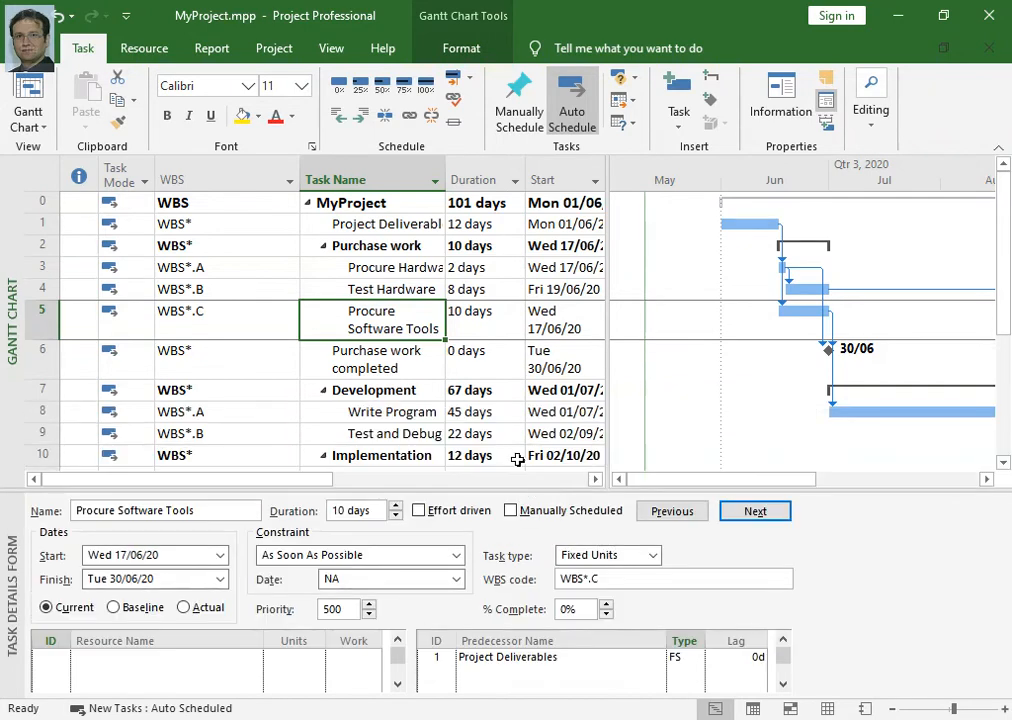
scroll(516, 456, down, 1)
click(409, 371)
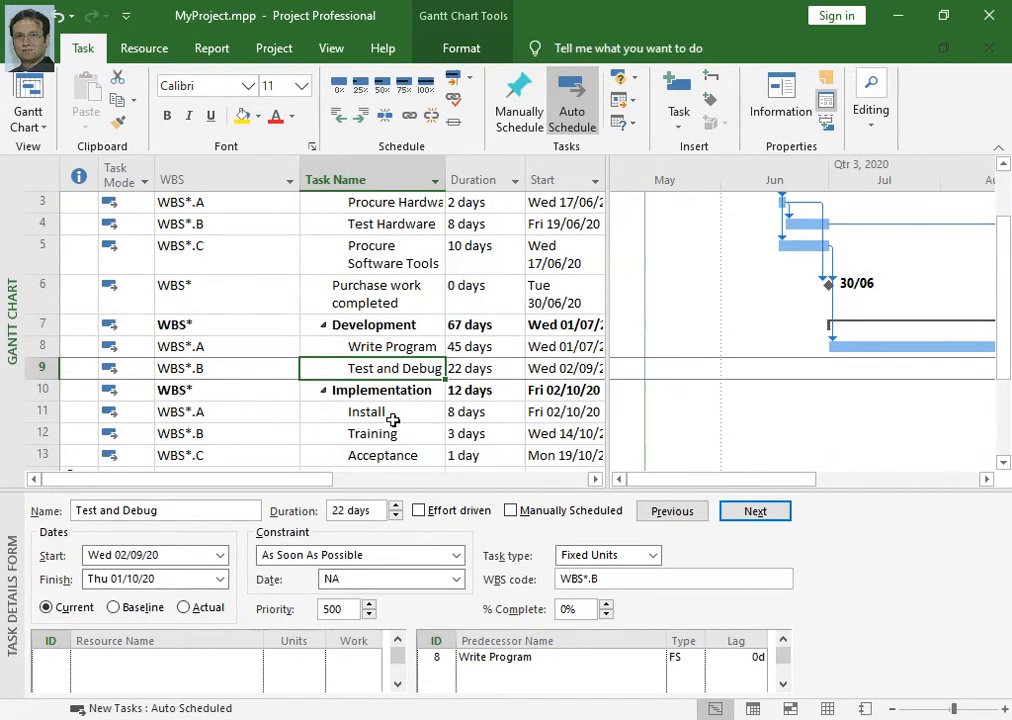
click(390, 436)
scroll(391, 431, down, 1)
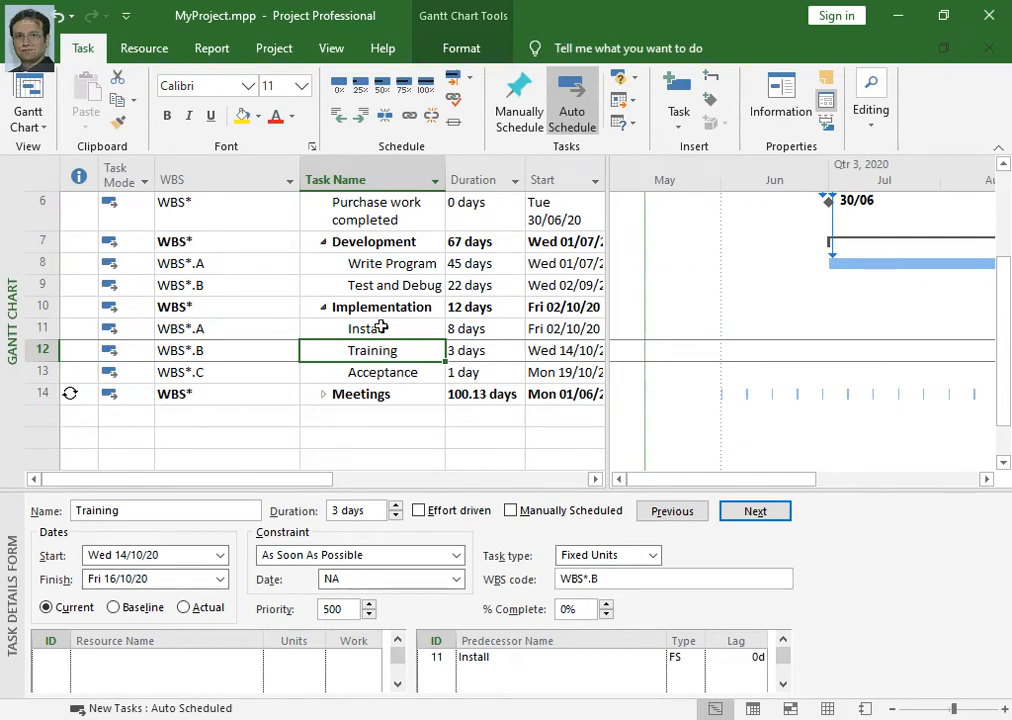
click(381, 328)
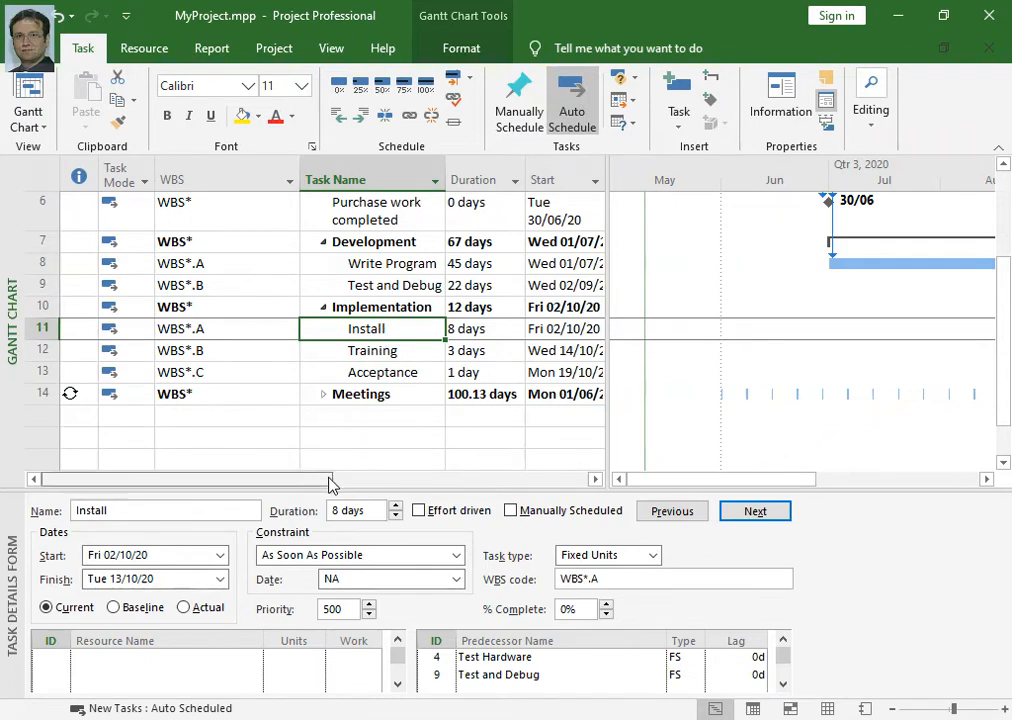
drag(310, 483, 384, 481)
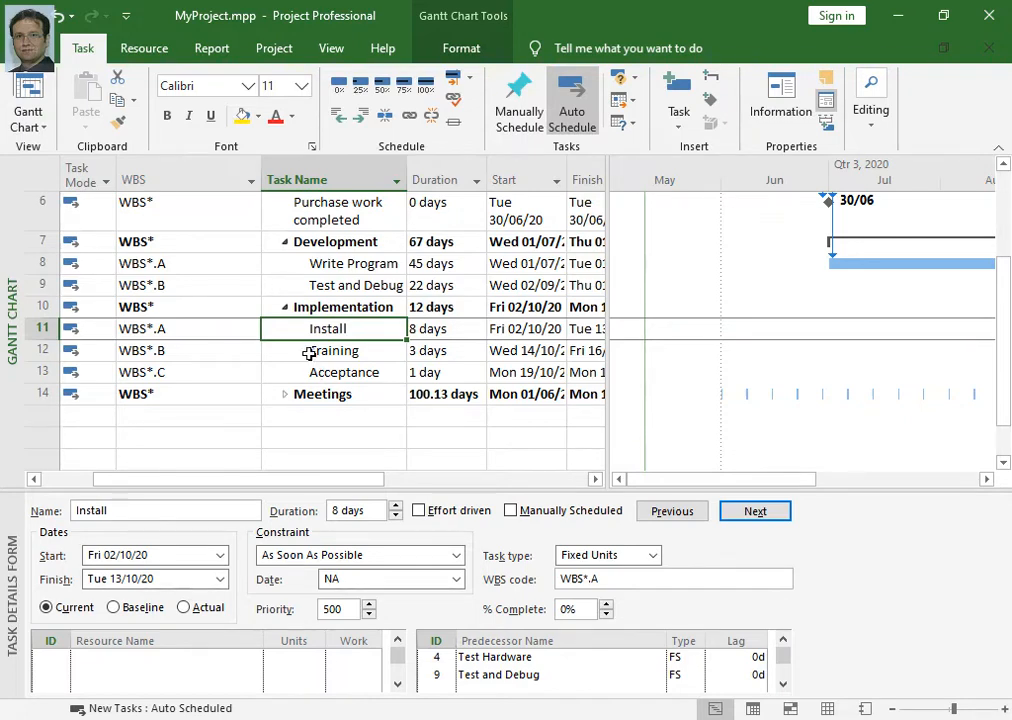
- Set the lag on the Training task's FS link from predecessor Install to 2 days
click(310, 353)
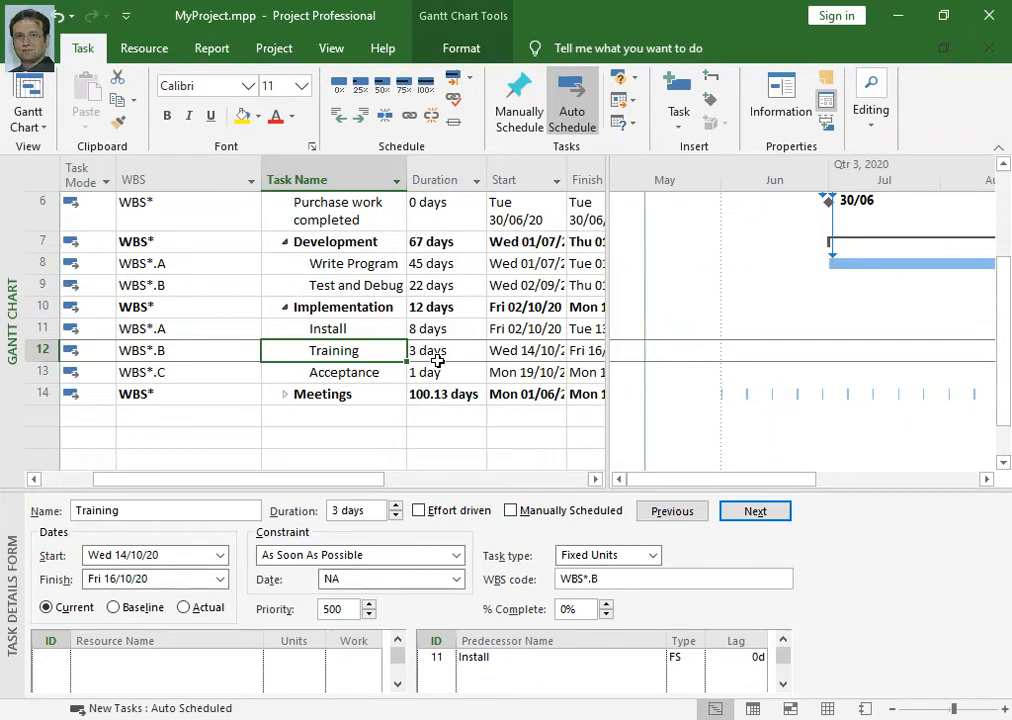
click(753, 660)
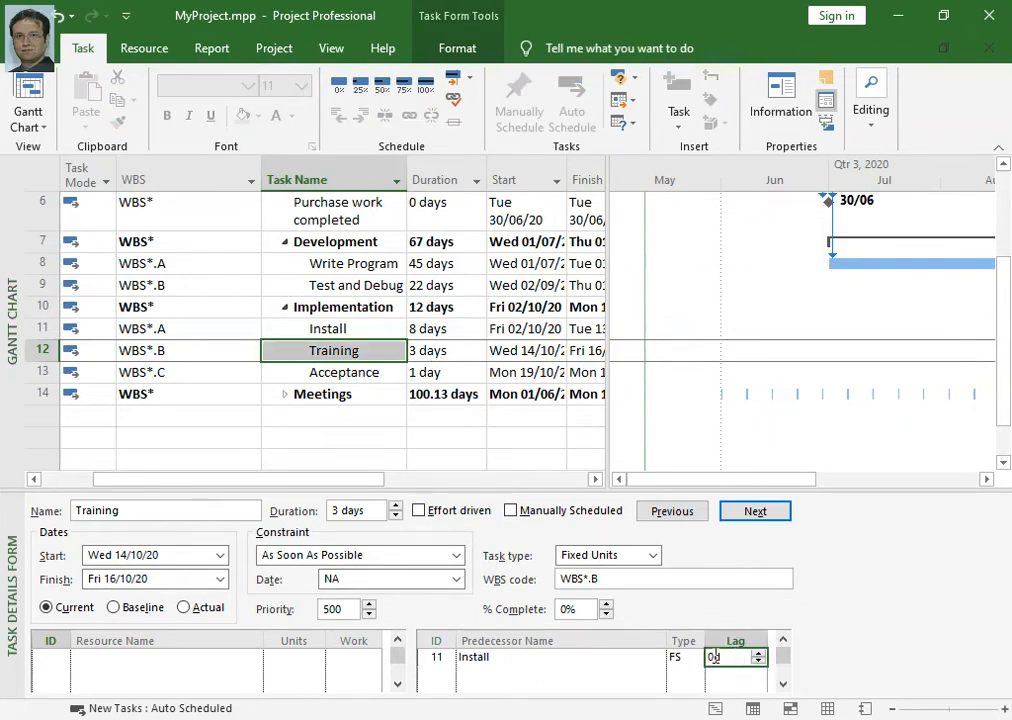
click(706, 665)
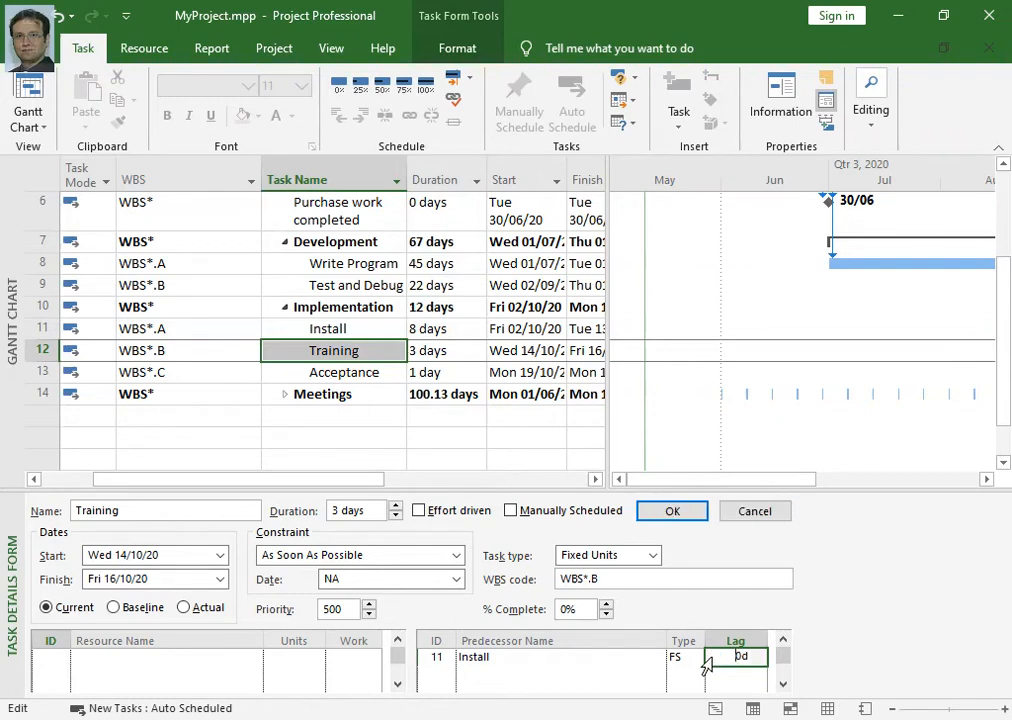
key(BackSpace)
text(2)
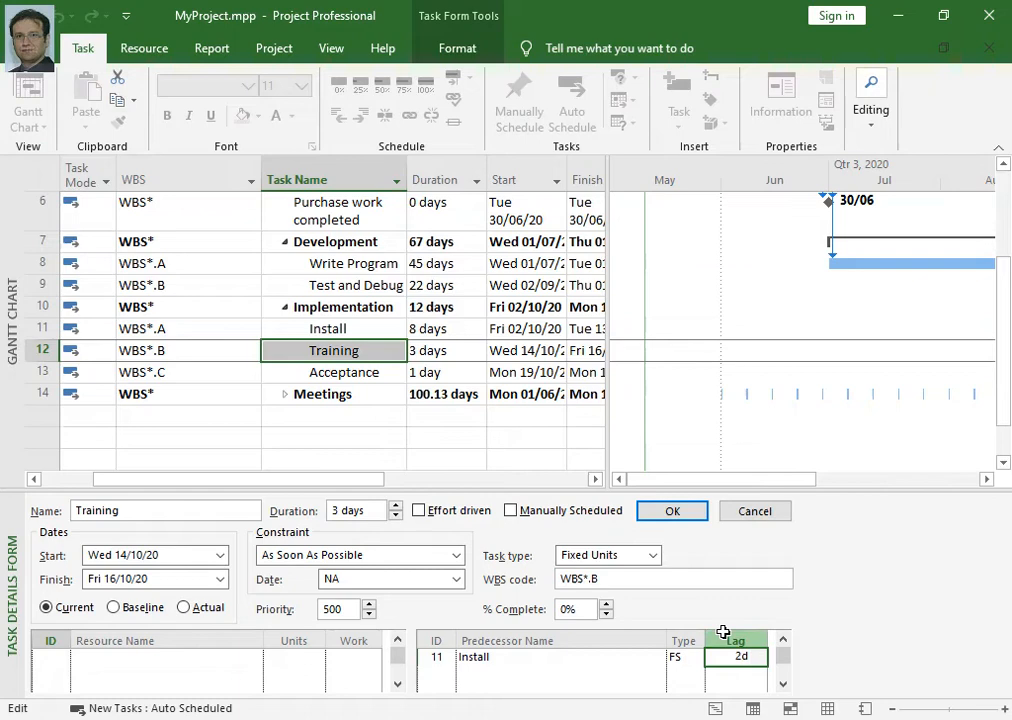
click(661, 517)
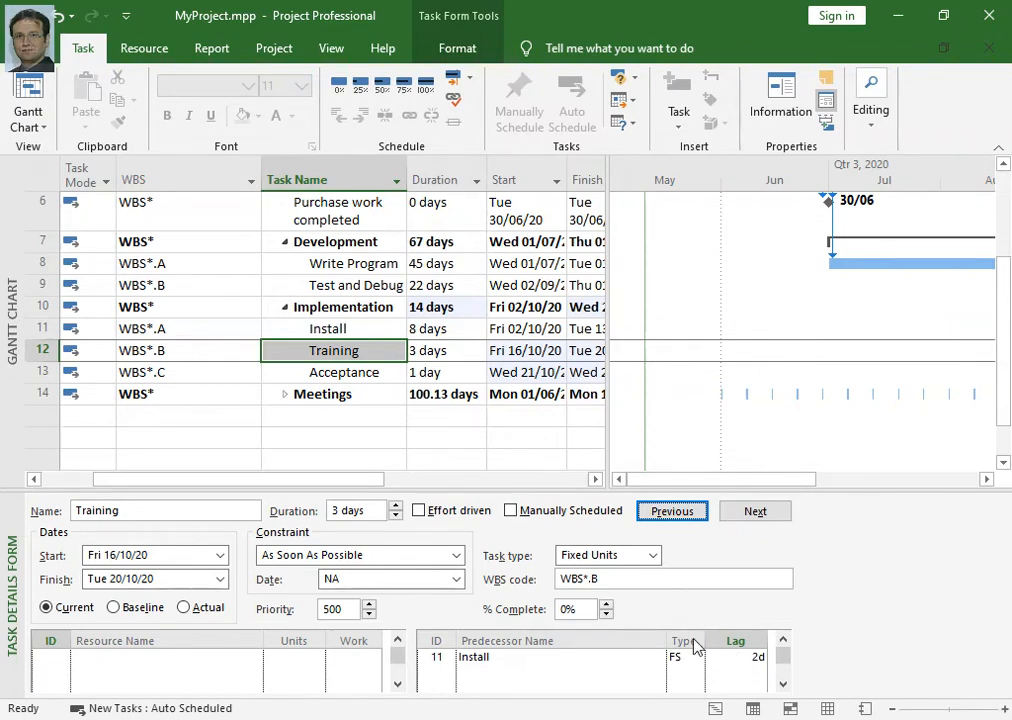
- Reset the lag between Install and Training to 0 days to compare their bars in the October timeline
click(371, 332)
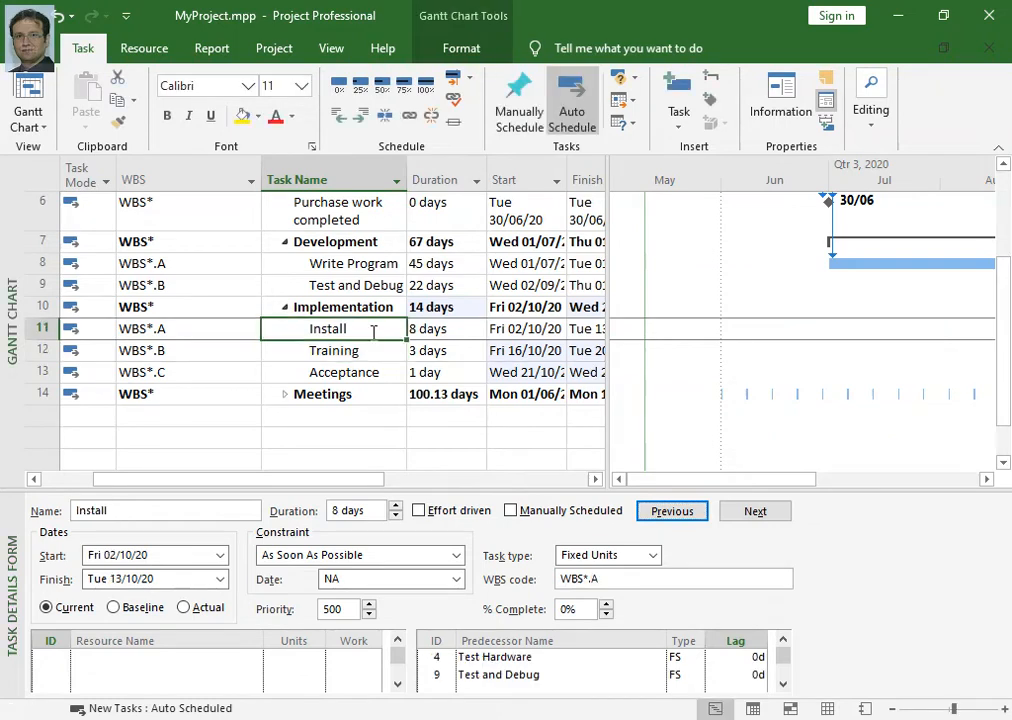
drag(703, 481, 861, 476)
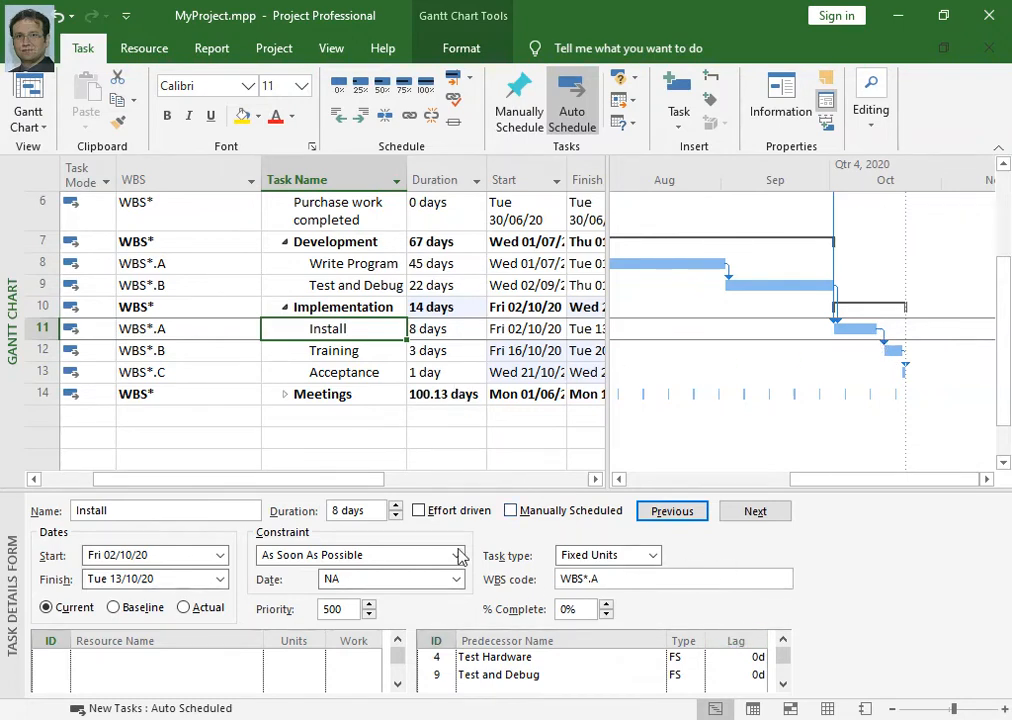
click(340, 351)
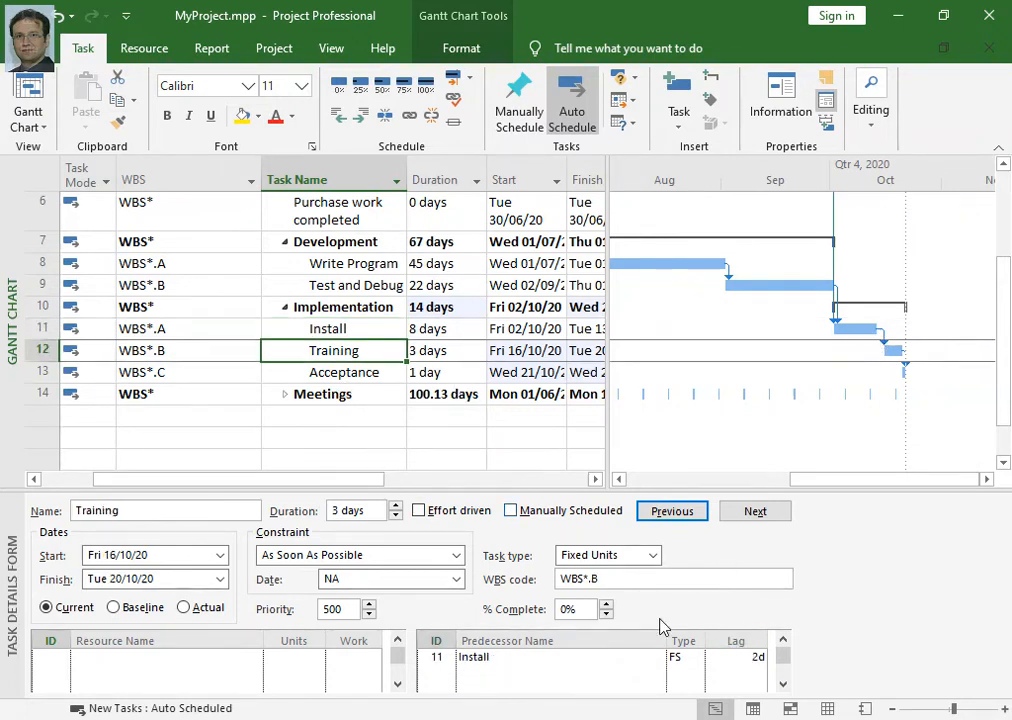
click(745, 657)
text(0)
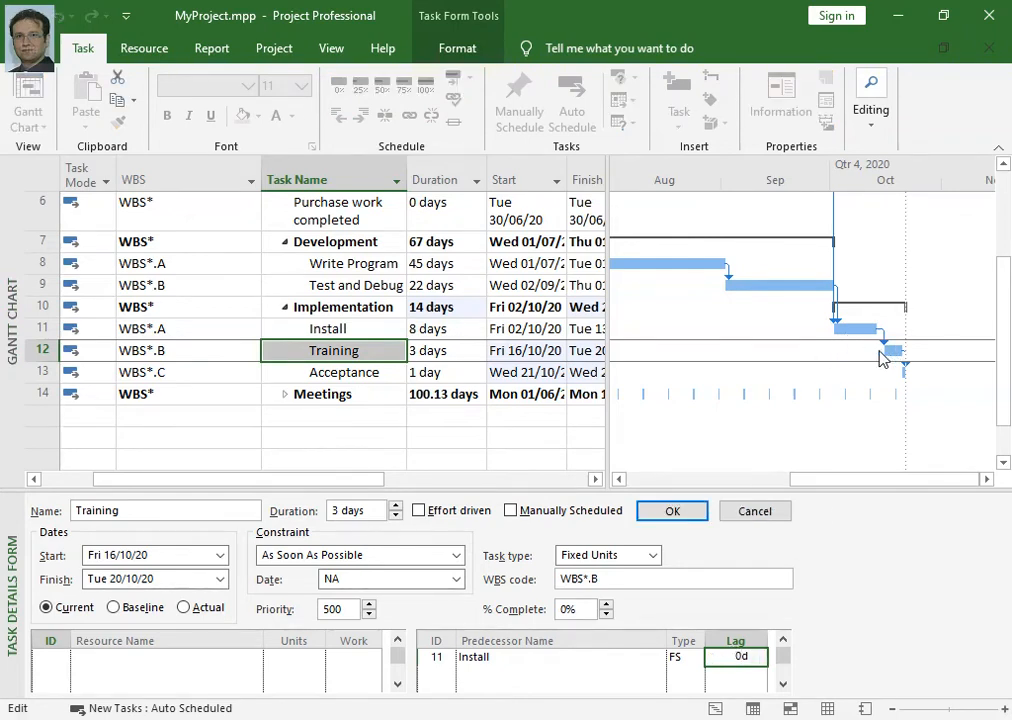
click(686, 512)
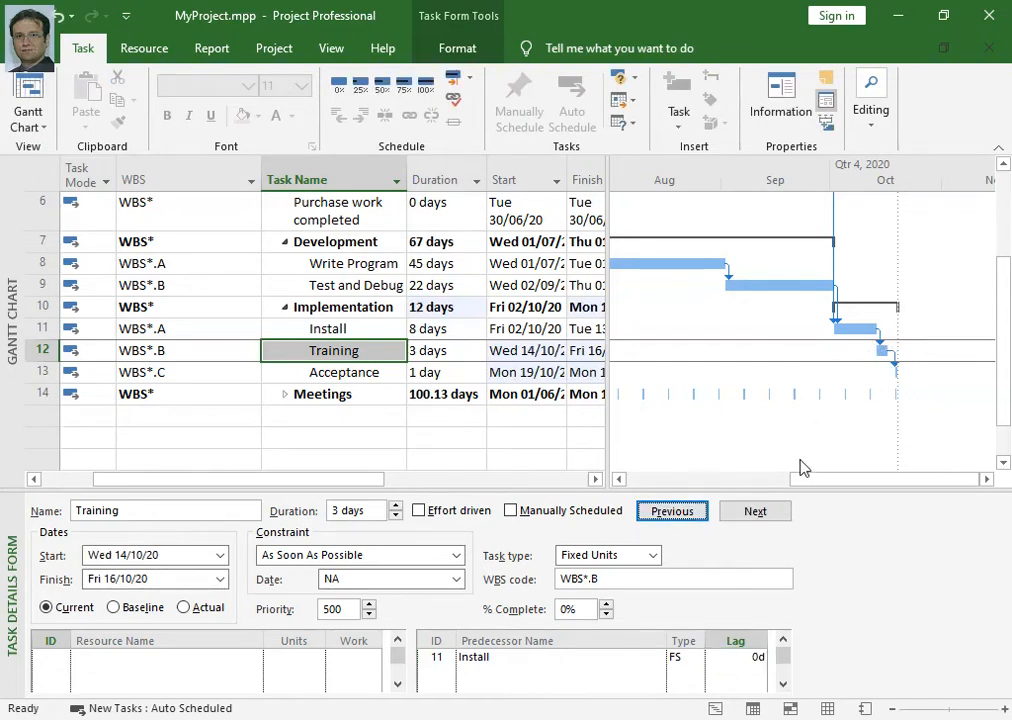
- Apply a 2-day lag to Training's predecessor Install again
click(735, 656)
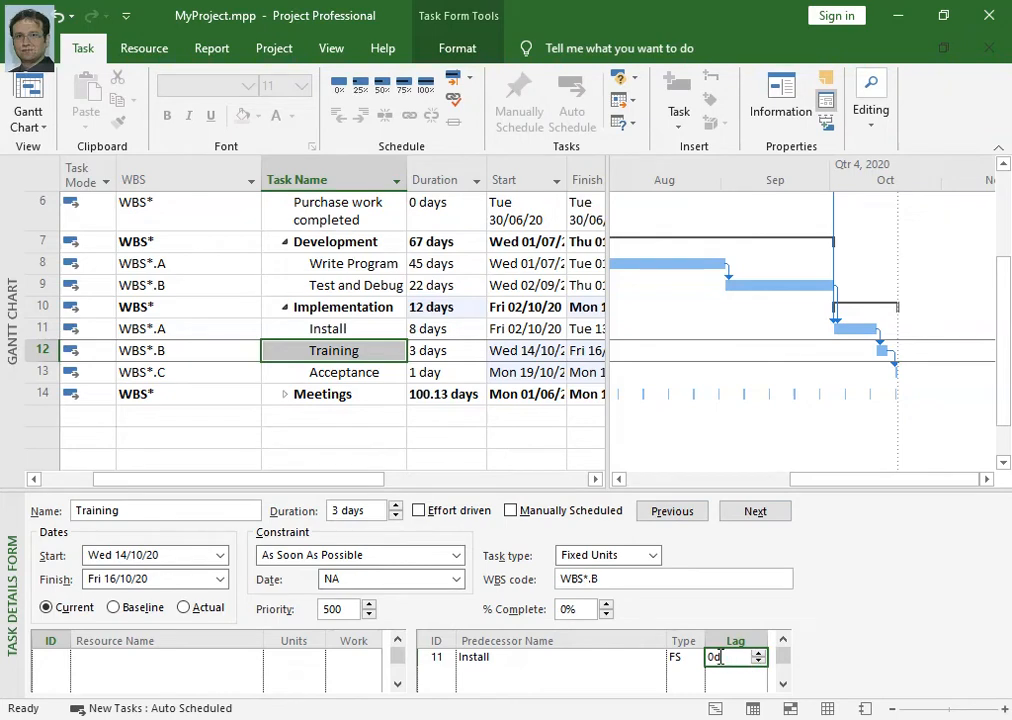
click(710, 657)
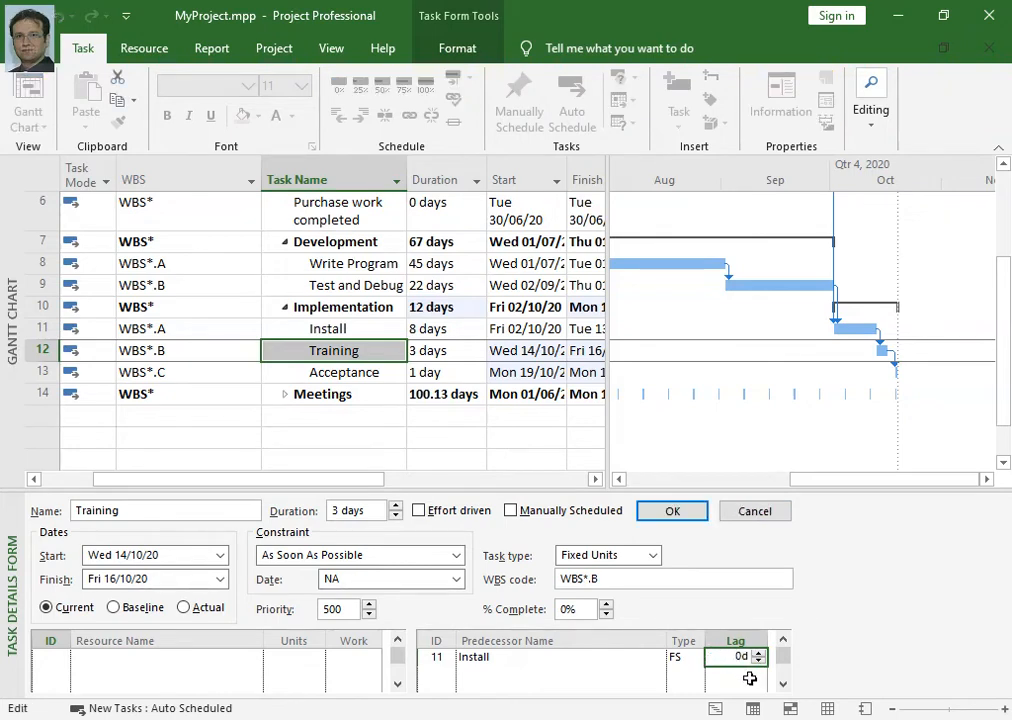
key(BackSpace)
text(2)
click(673, 512)
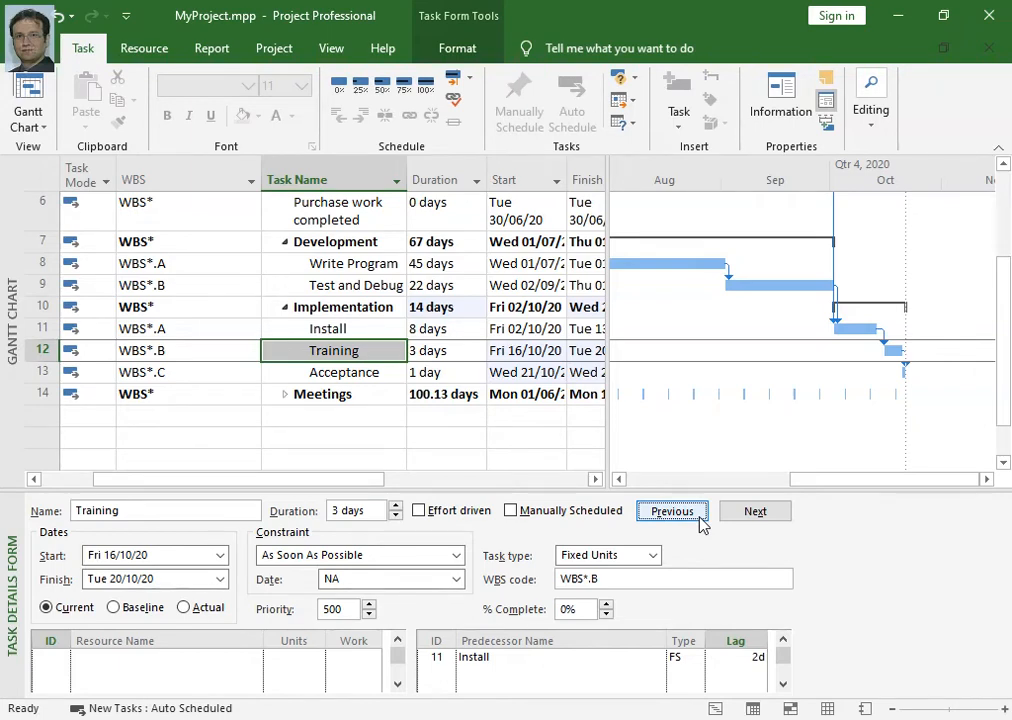
- Set Training's lag after Install back to 0 days to compare the MyProject summary duration
click(965, 198)
scroll(965, 198, up, 2)
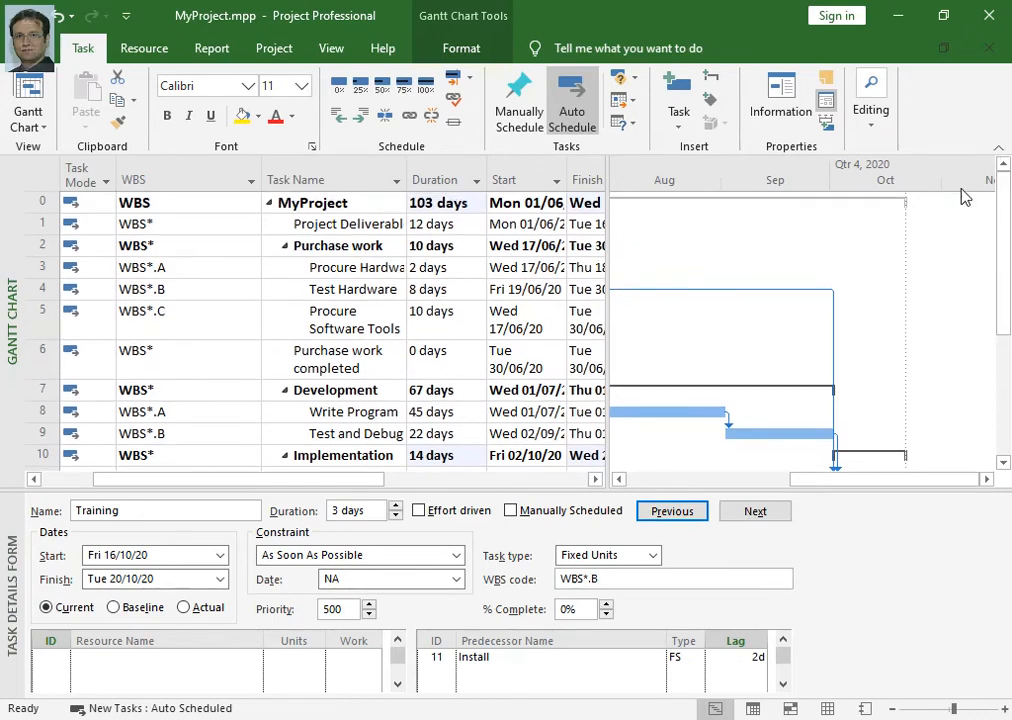
click(749, 657)
click(743, 657)
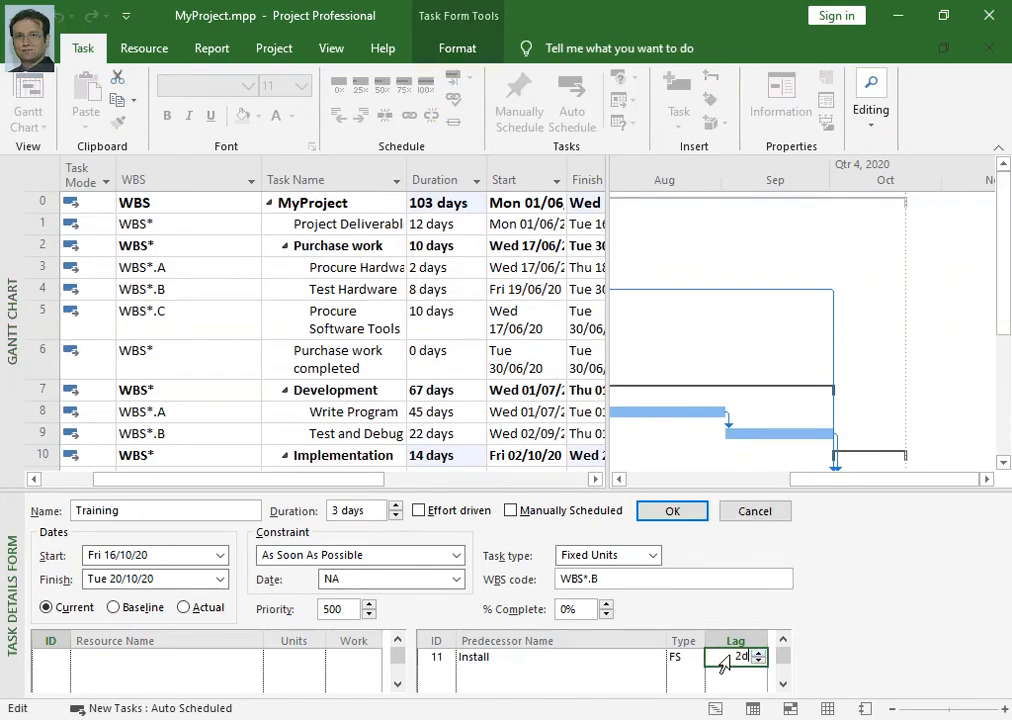
key(BackSpace)
text(0)
key(Return)
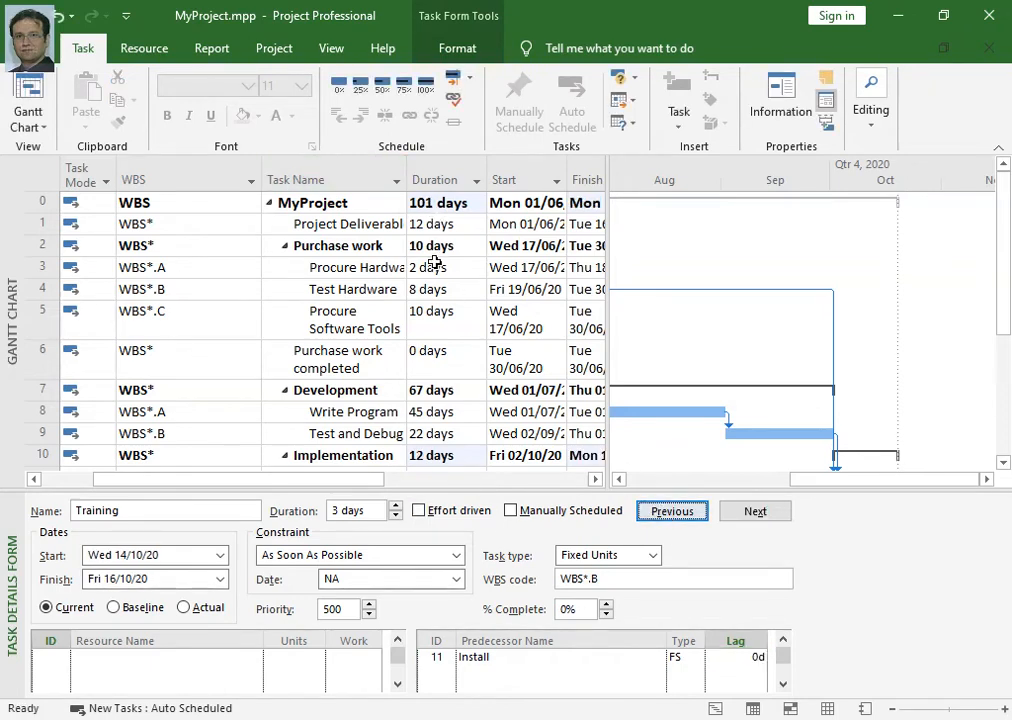
- Set the lag on Training's finish-to-start link from Install to 2 days and apply it
click(740, 657)
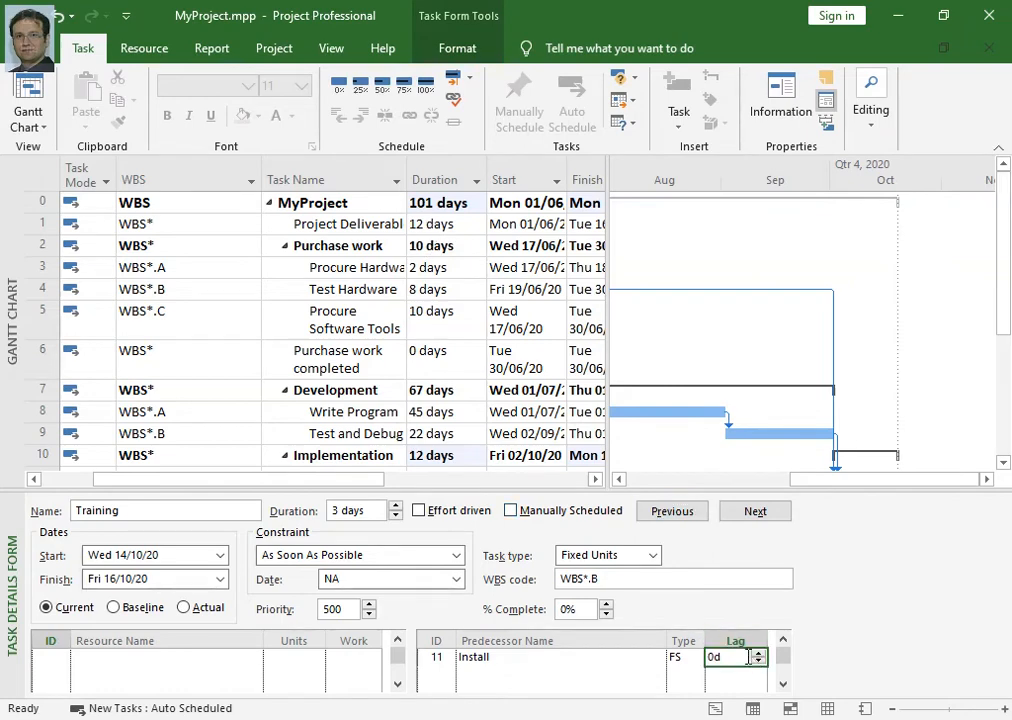
click(715, 660)
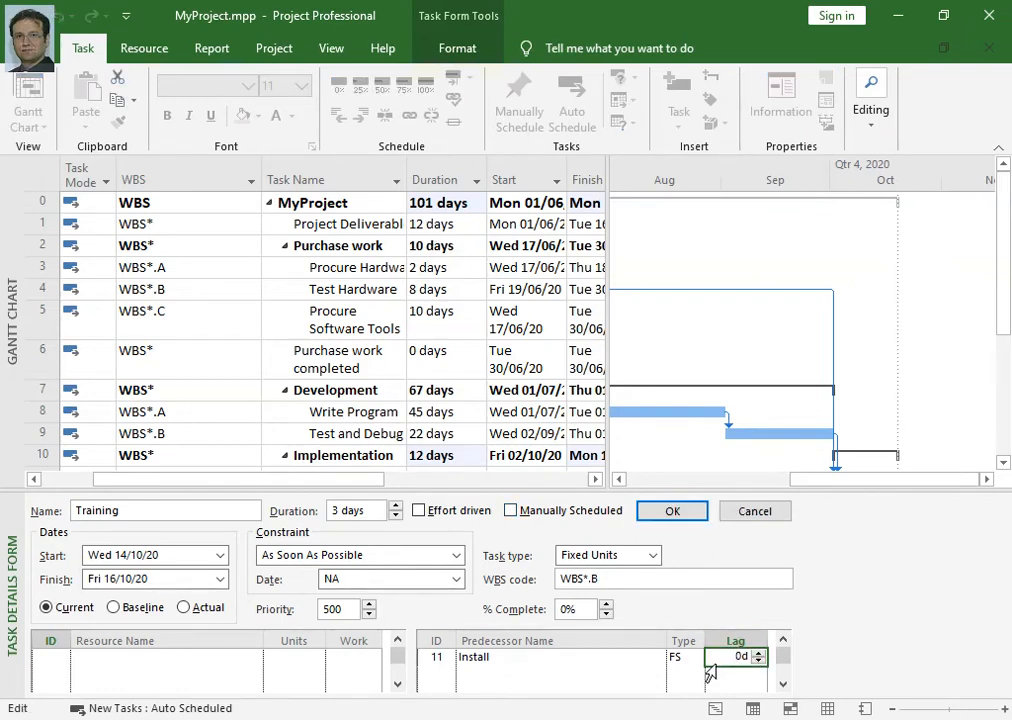
key(Delete)
text(2)
key(Return)
click(671, 514)
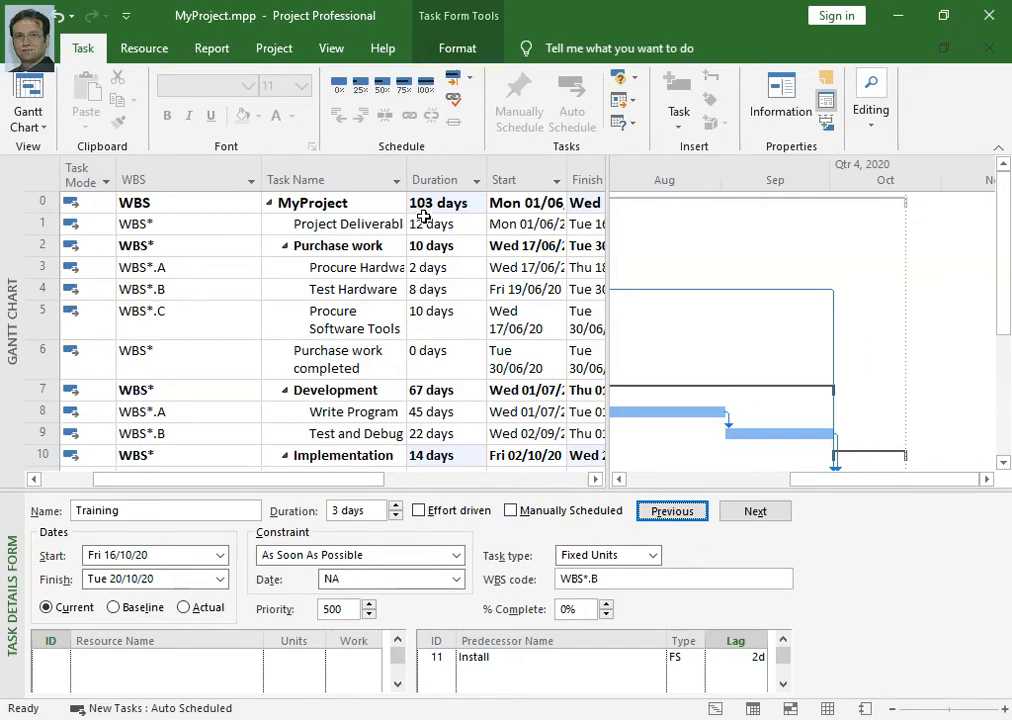
- Enlarge the Task Details Form and examine the predecessors of Purchase work completed, Procure Software Tools and Write Program
drag(662, 486, 676, 378)
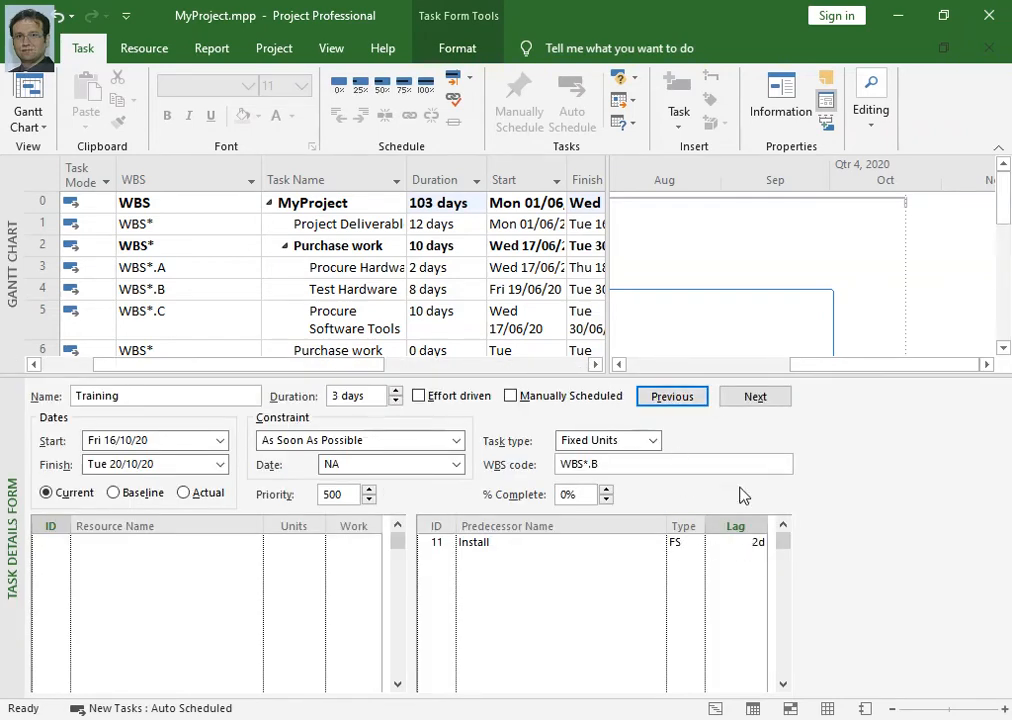
click(1005, 220)
drag(1005, 220, 1005, 283)
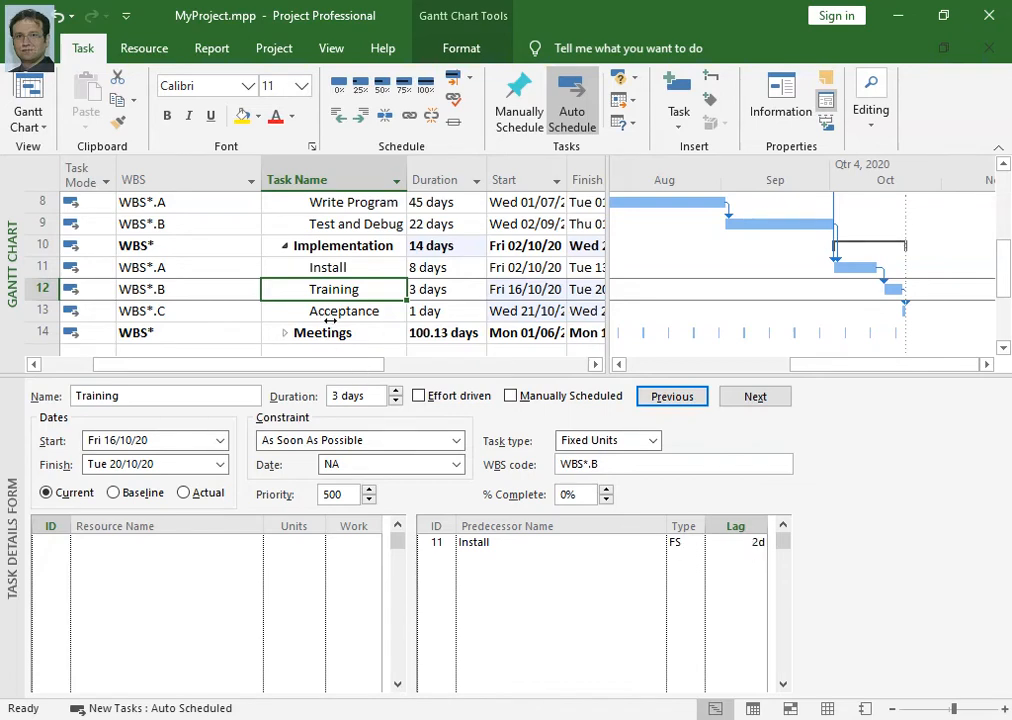
scroll(331, 326, up, 2)
scroll(331, 326, up, 1)
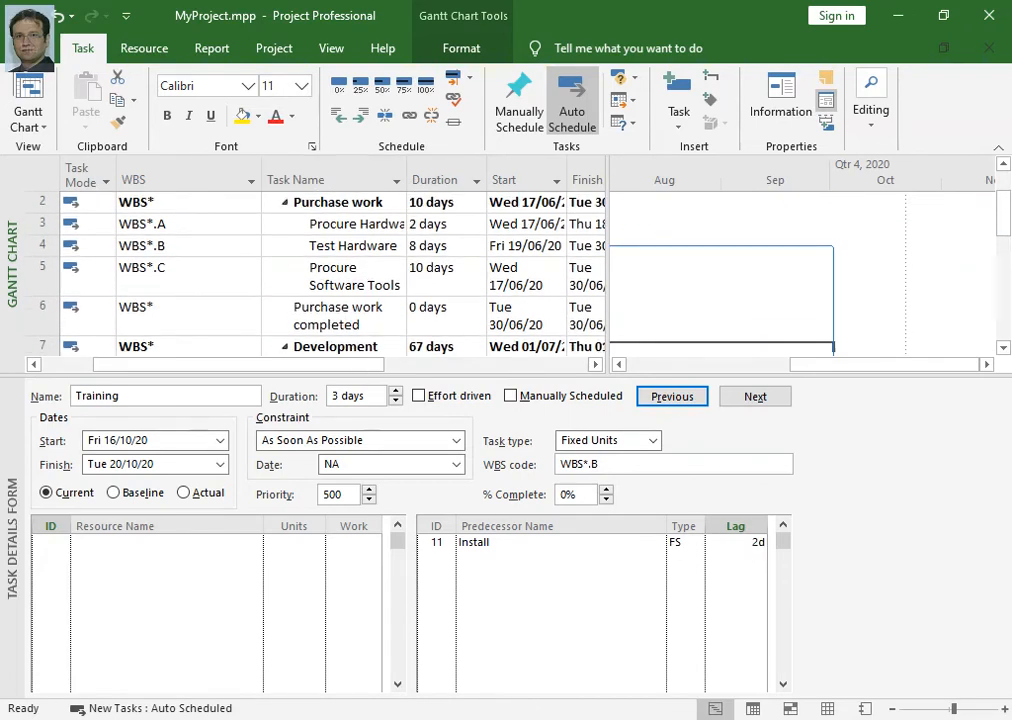
click(343, 328)
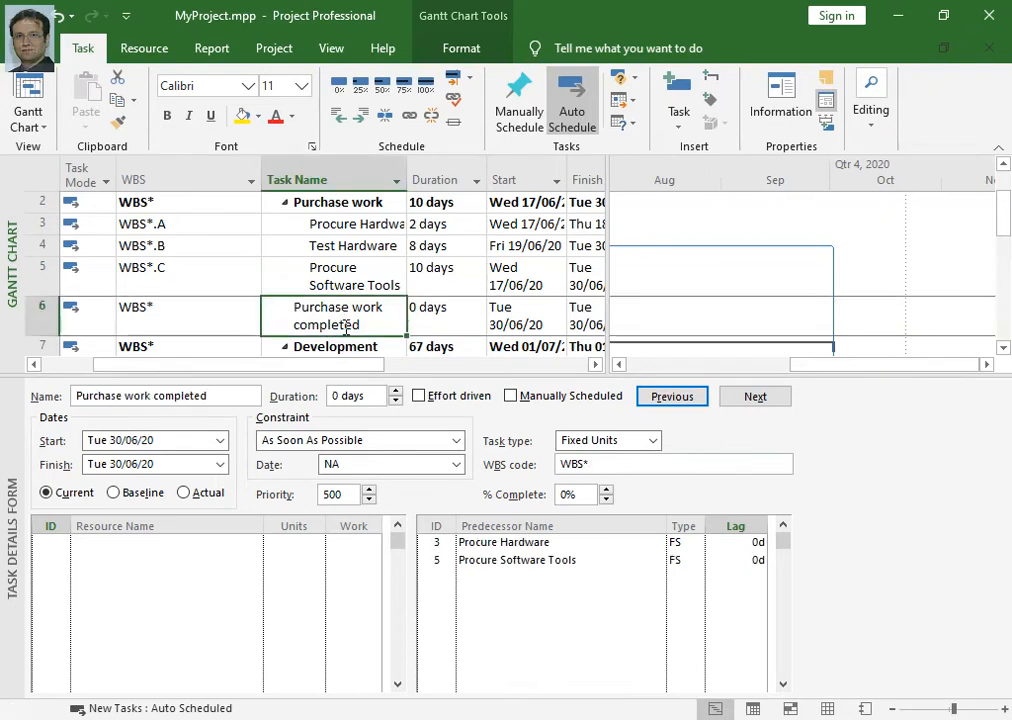
click(351, 279)
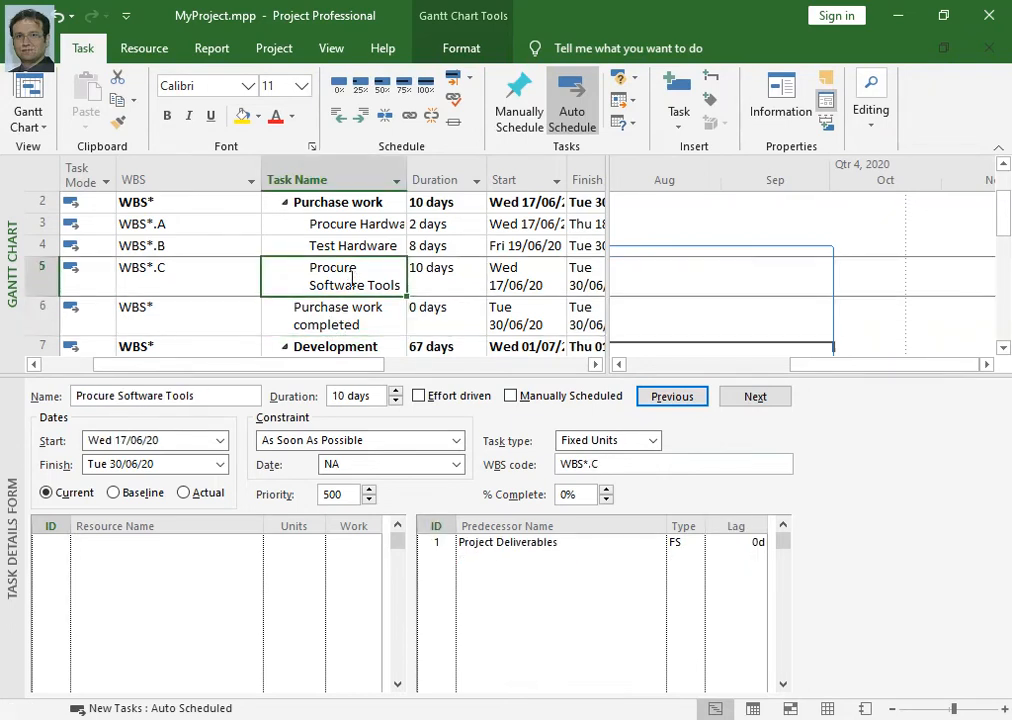
scroll(351, 280, down, 3)
click(351, 303)
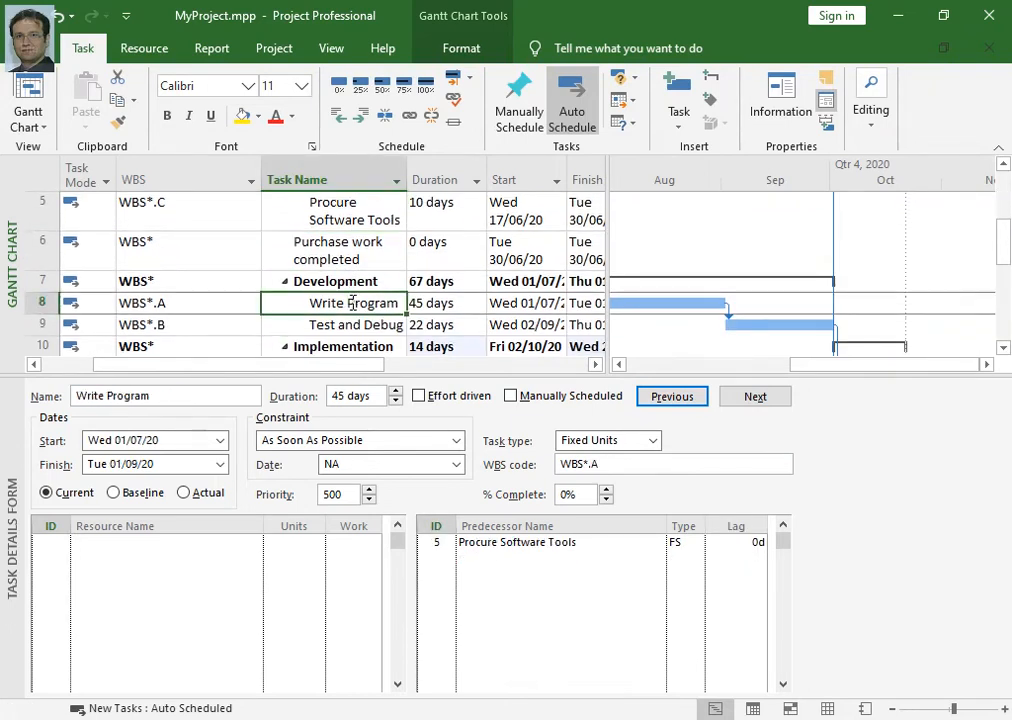
- Set the lag on Training's finish-to-start link from Install to -2 days and check the Training bar's dates
scroll(352, 293, up, 3)
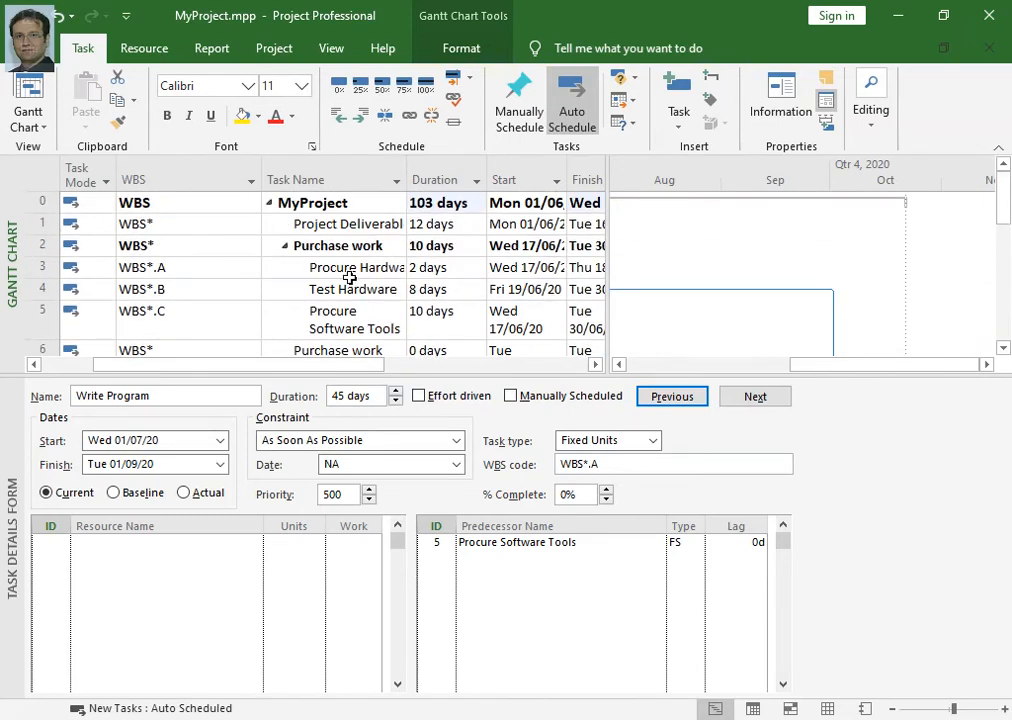
click(352, 290)
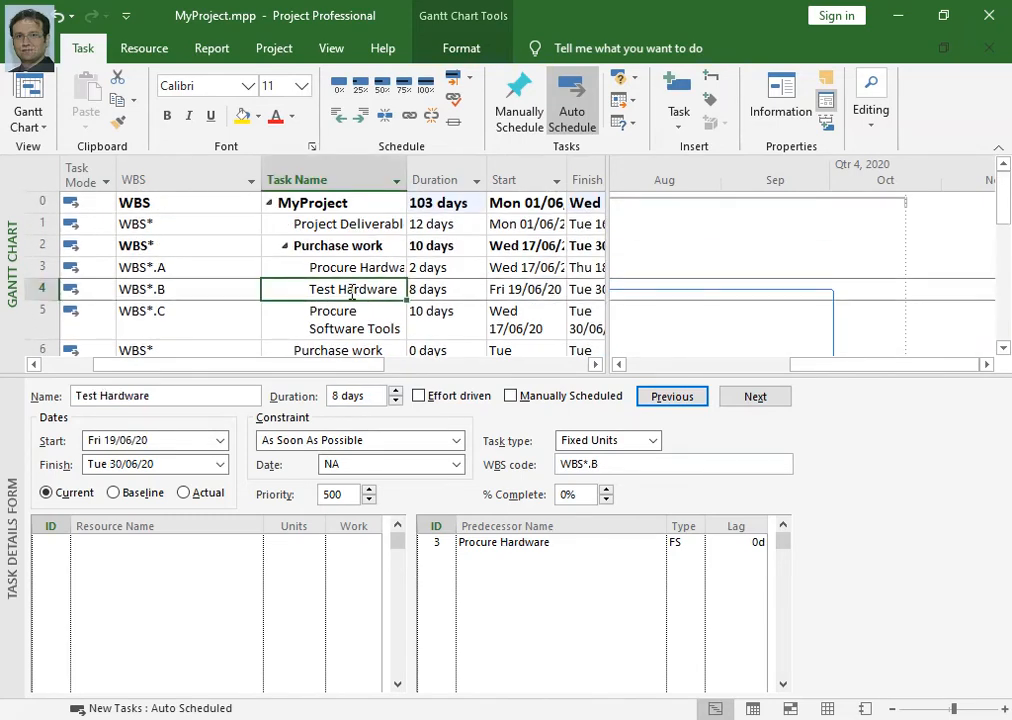
click(357, 318)
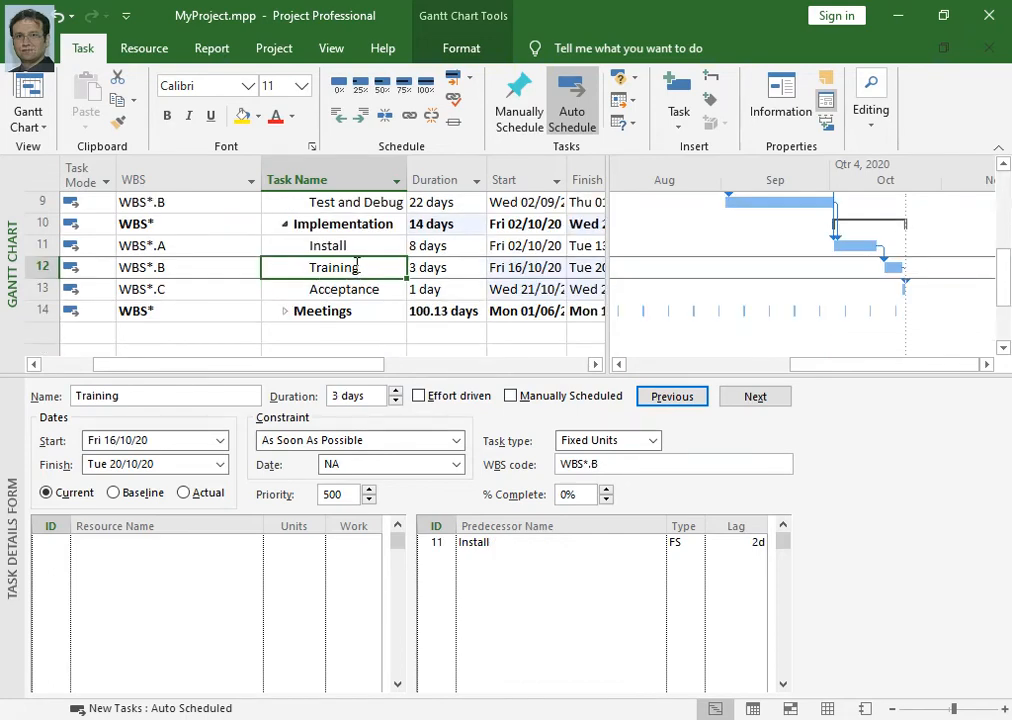
click(757, 541)
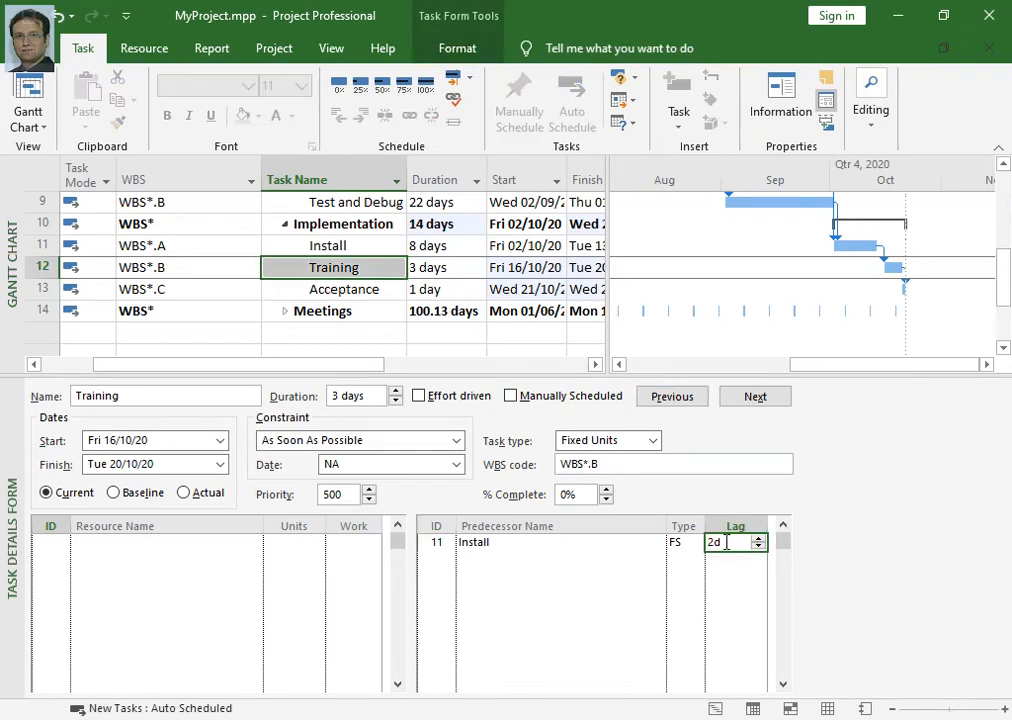
click(727, 542)
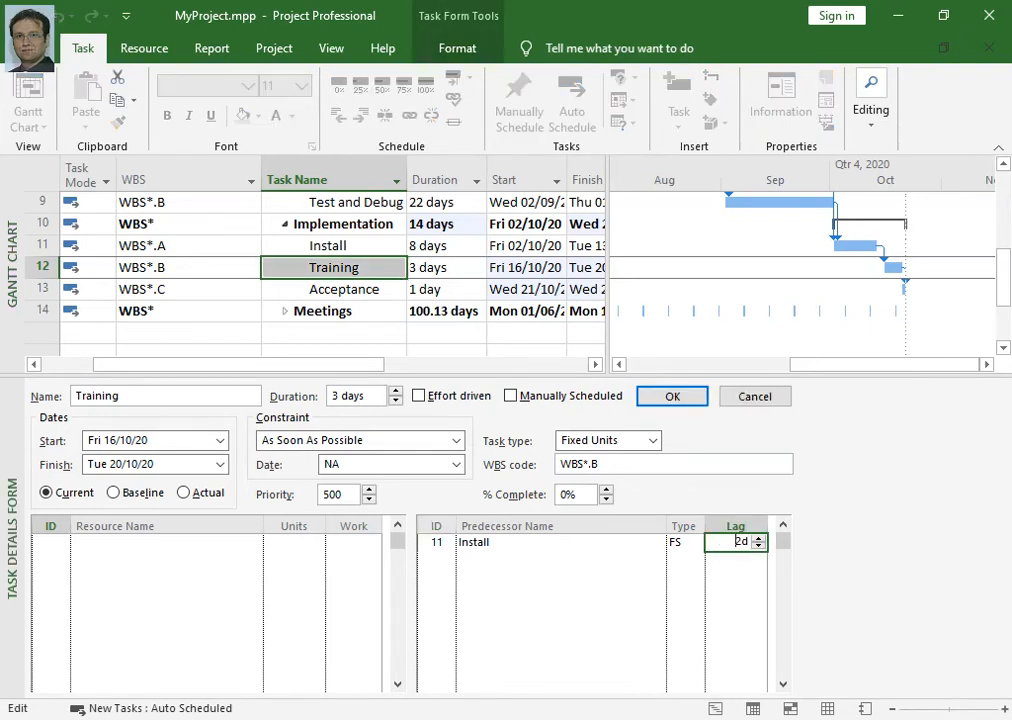
key(Delete)
key(Return)
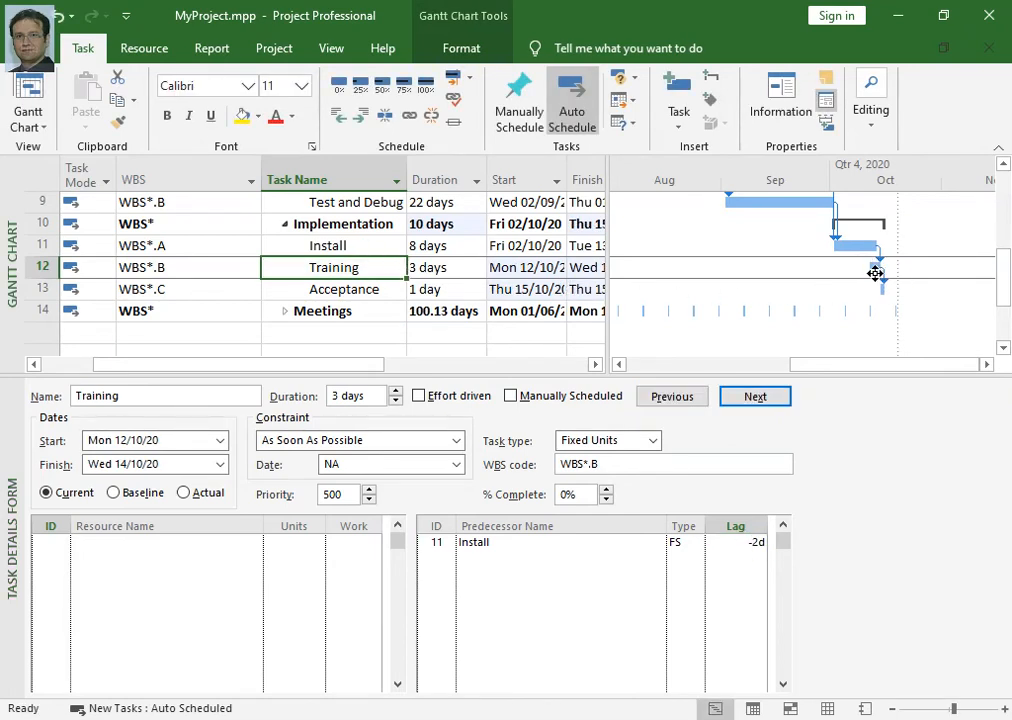
mouse_move(866, 272)
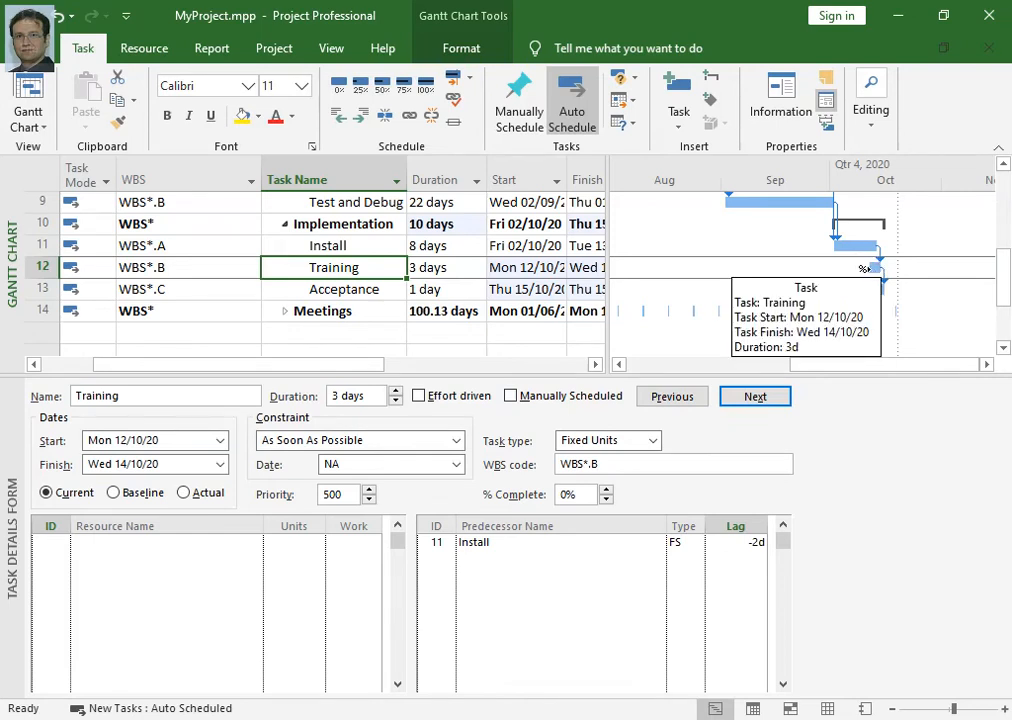
- Set Training's lag after Install to 0 days, apply it, and check the Training bar's dates in the Gantt chart
click(312, 247)
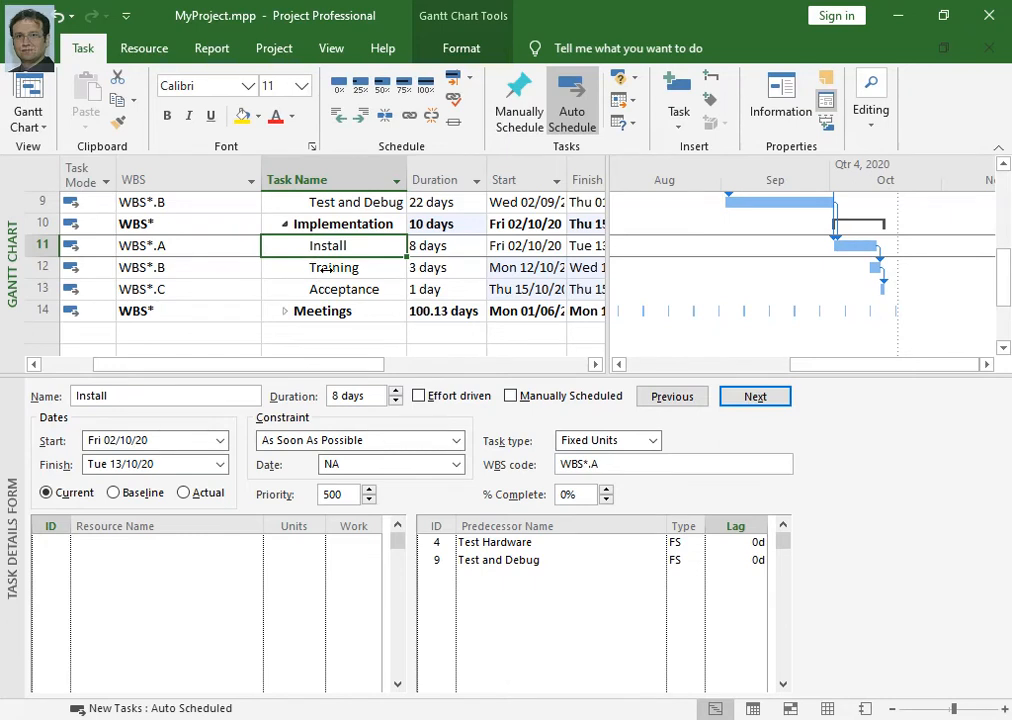
click(327, 268)
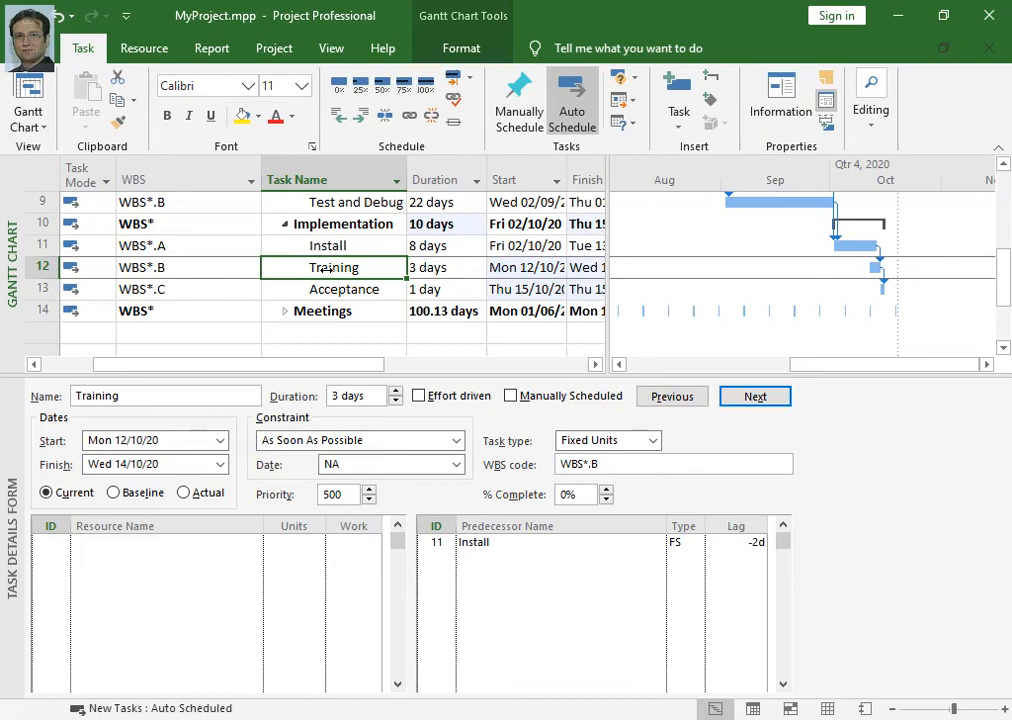
click(752, 542)
click(697, 543)
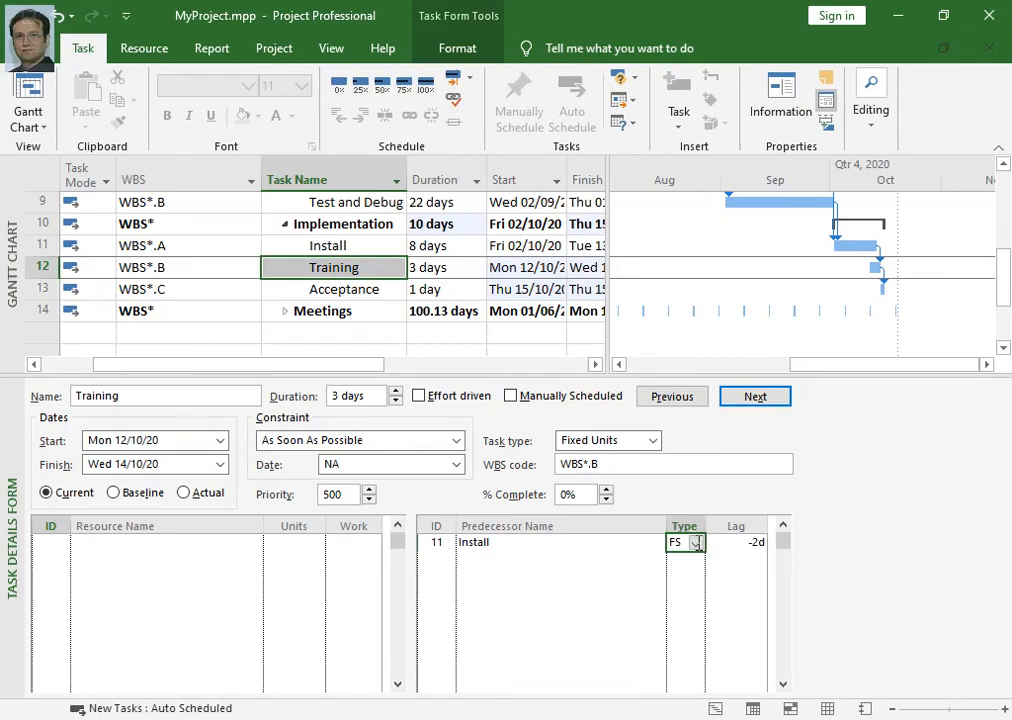
click(744, 544)
text(1)
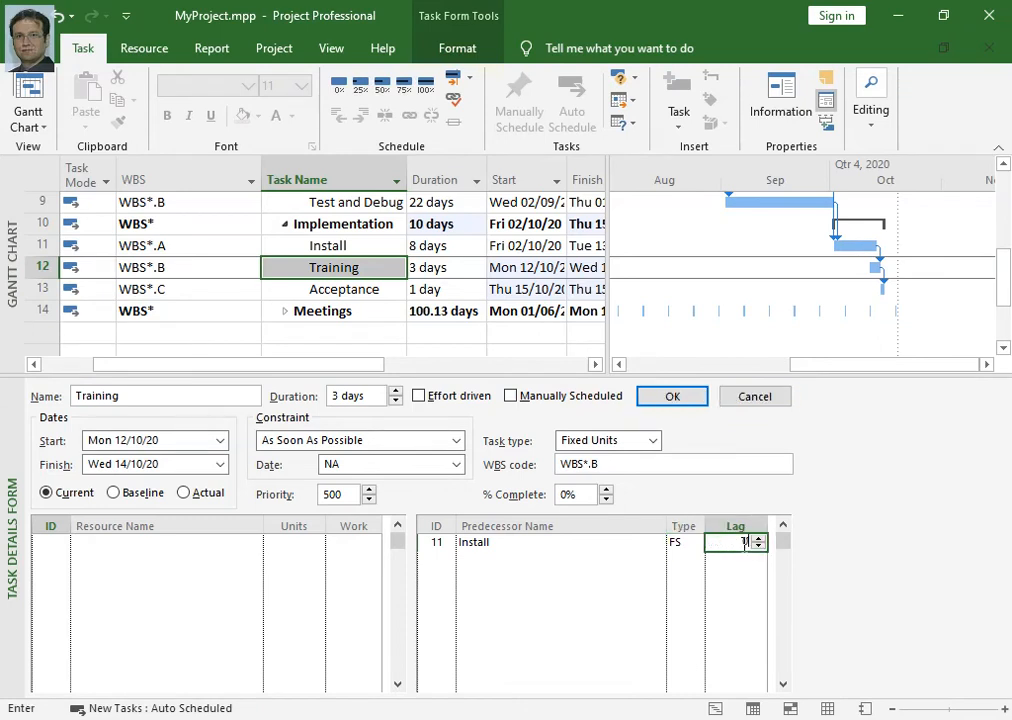
click(675, 397)
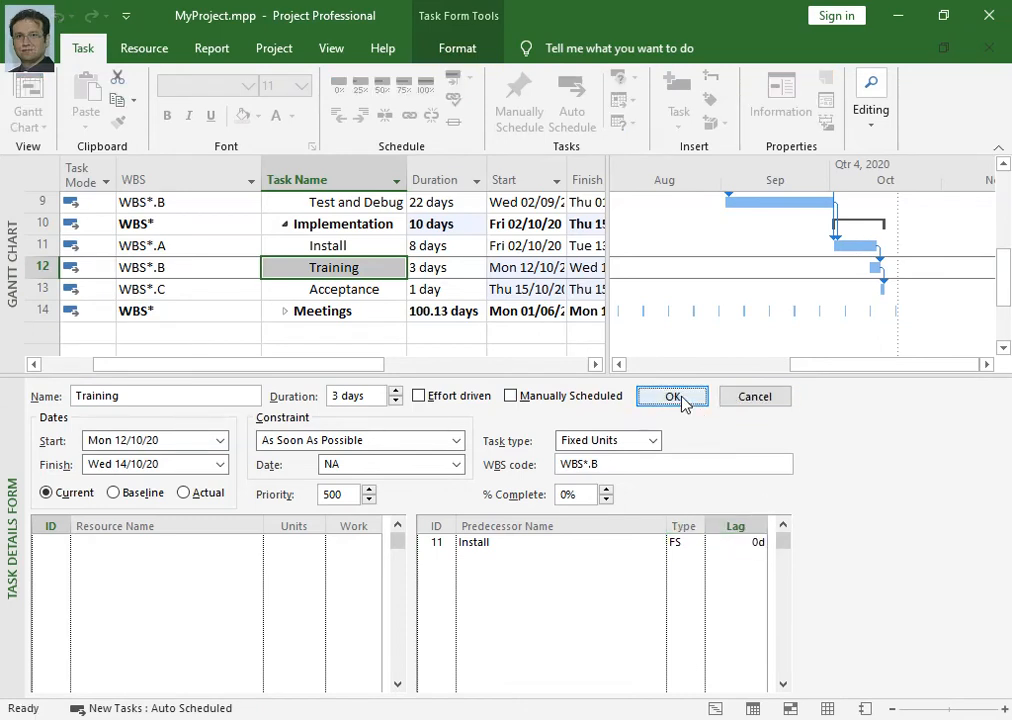
click(683, 400)
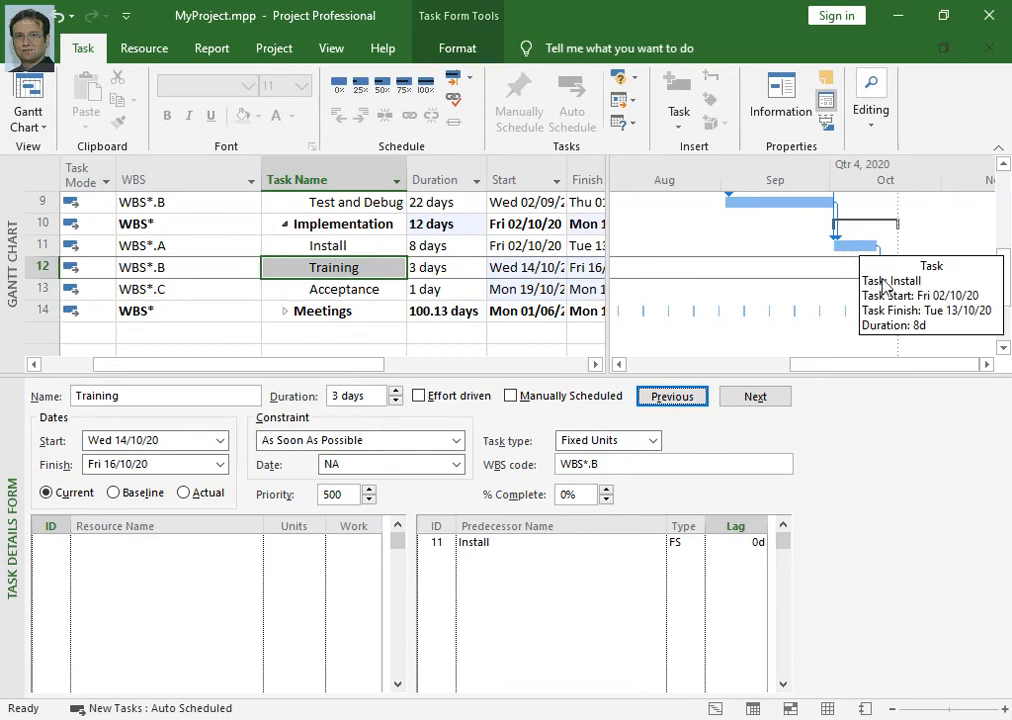
click(909, 247)
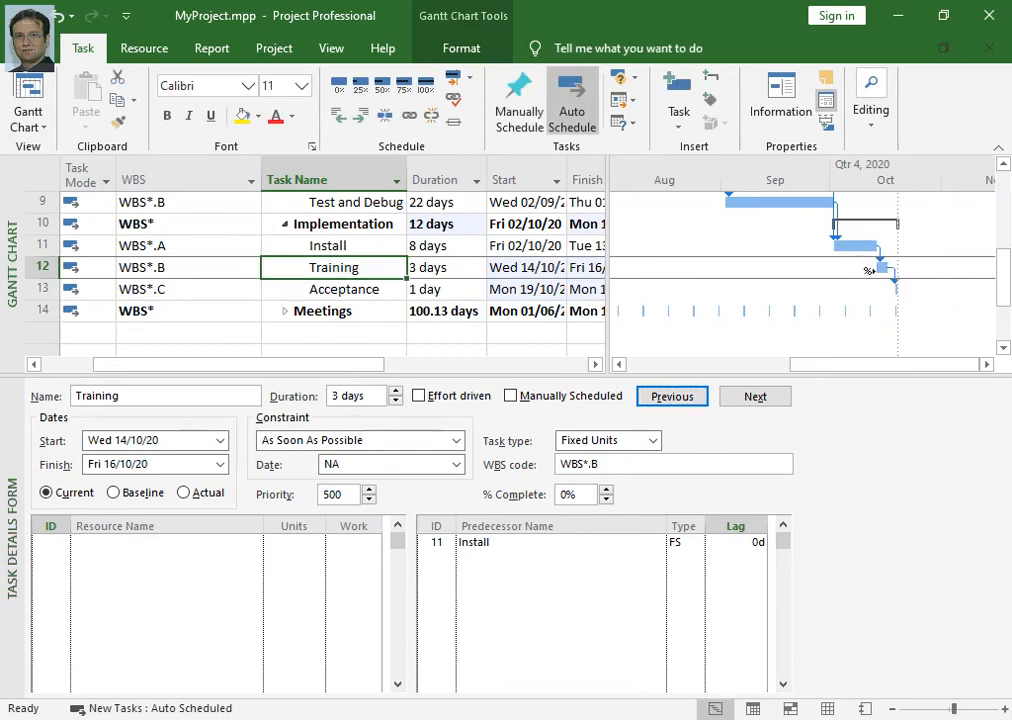
mouse_move(880, 269)
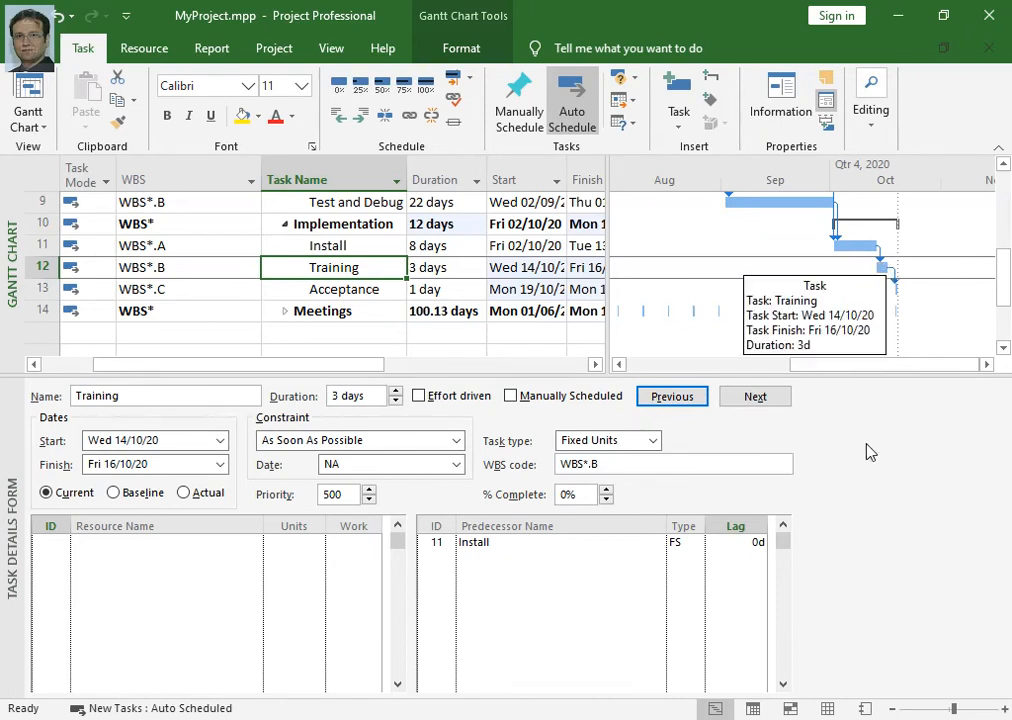
- Apply a -2-day lag to Training's finish-to-start predecessor Install again and check the MyProject summary duration
click(680, 544)
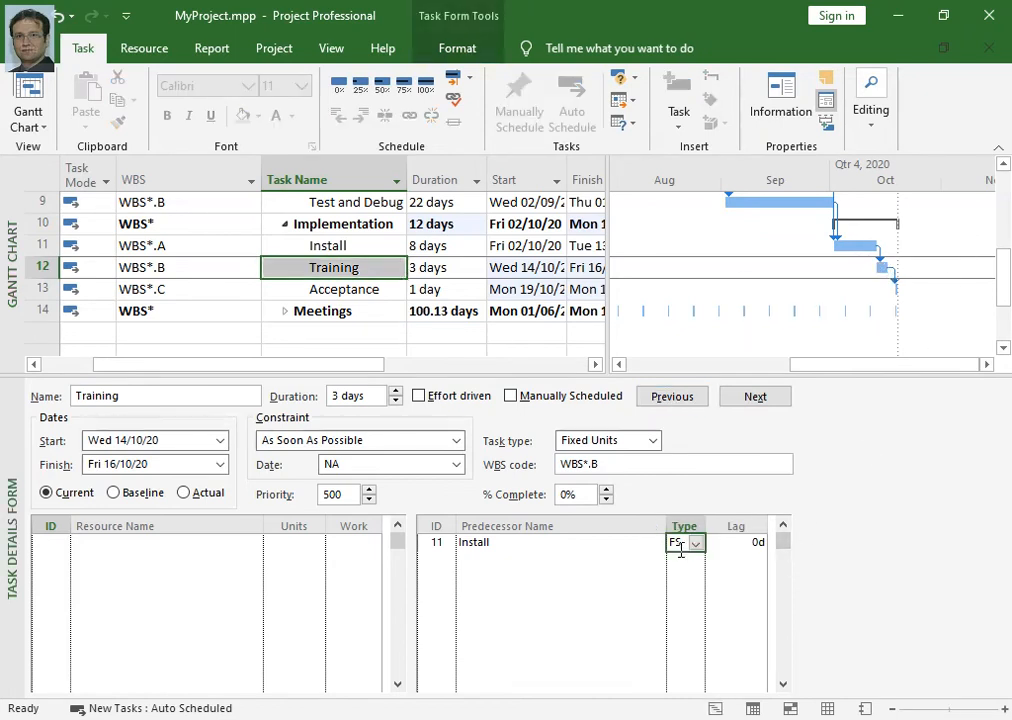
click(741, 542)
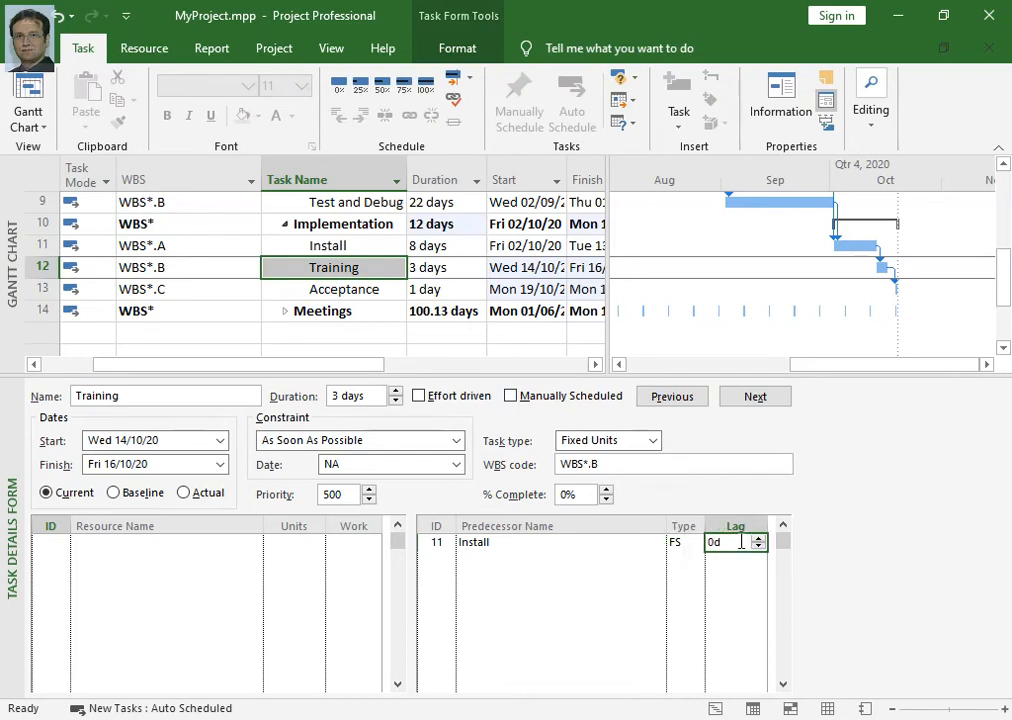
text(-2d)
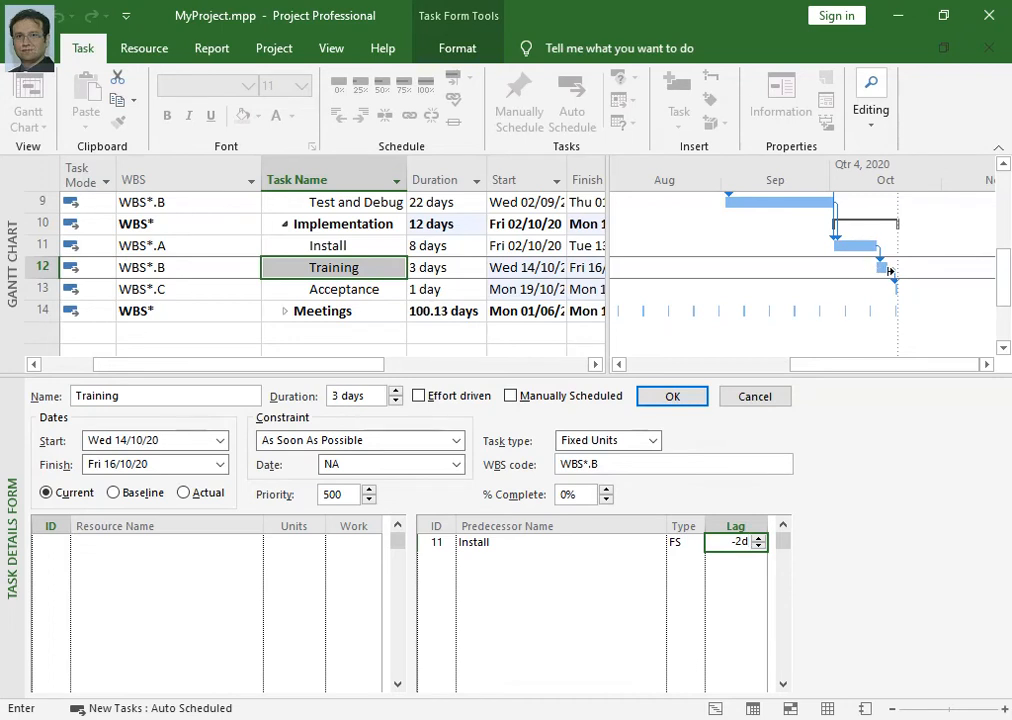
mouse_move(886, 271)
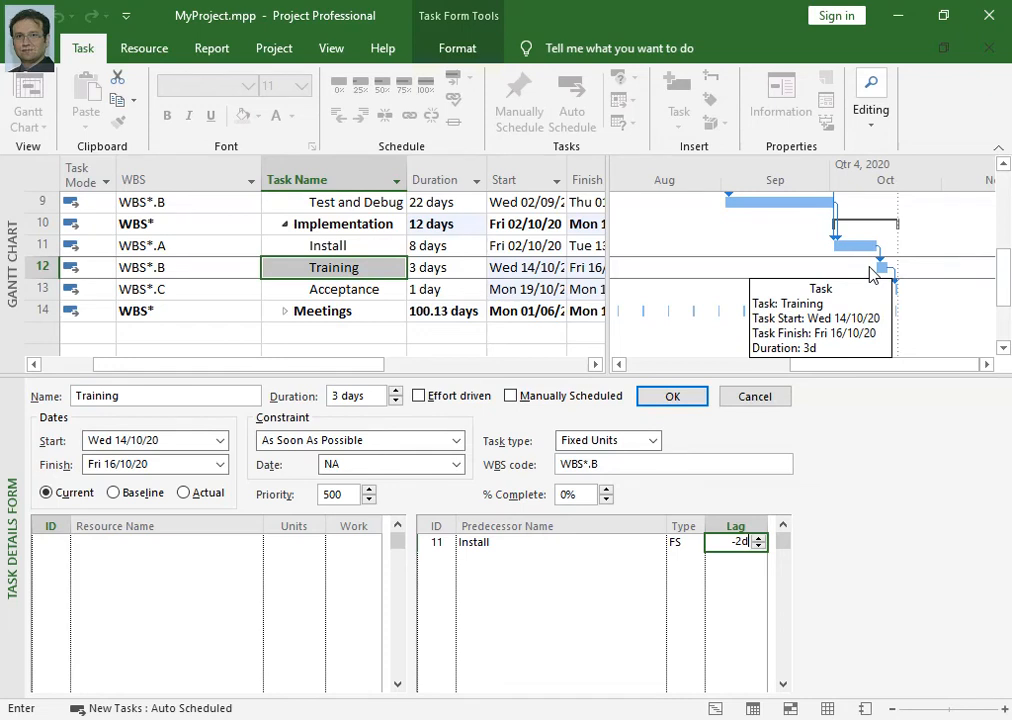
click(677, 397)
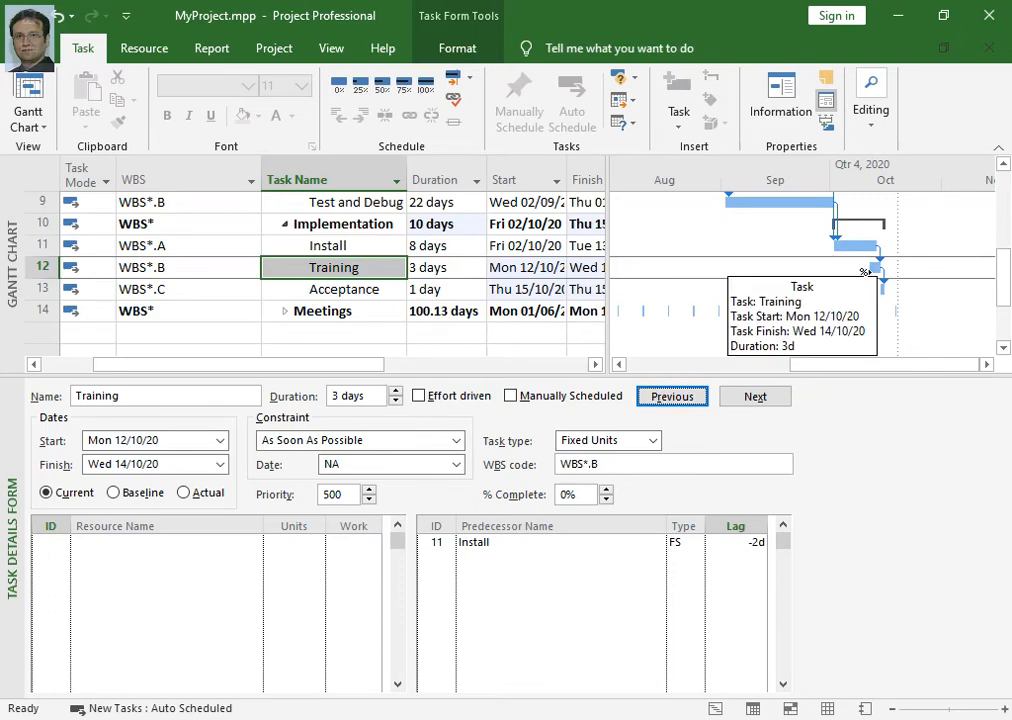
drag(1003, 287, 996, 140)
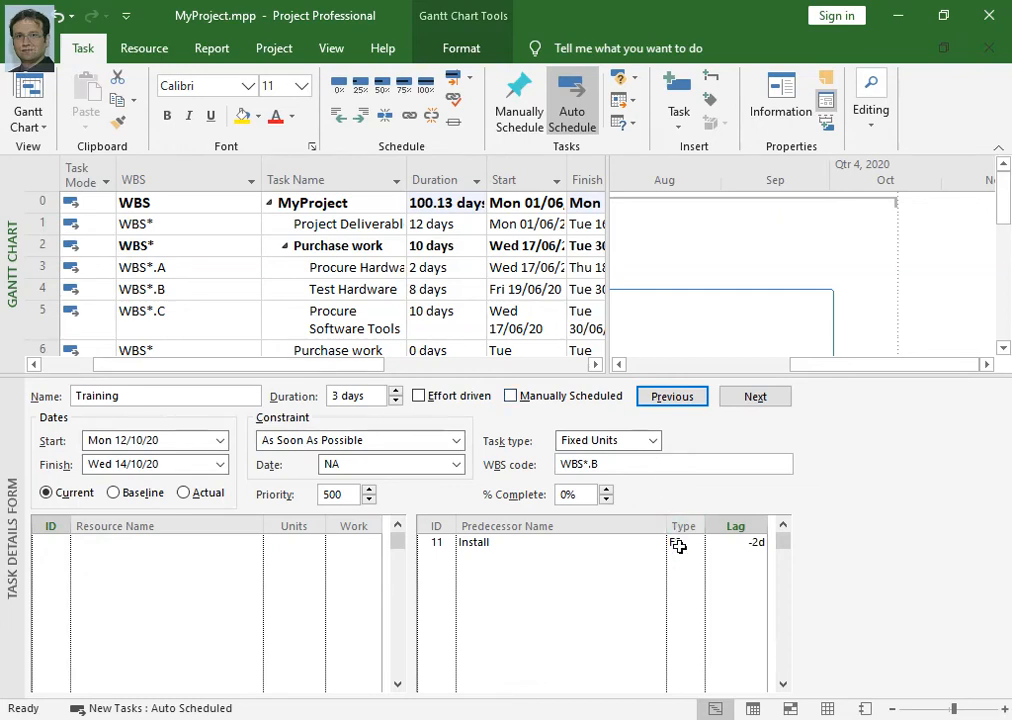
drag(1003, 208, 1003, 289)
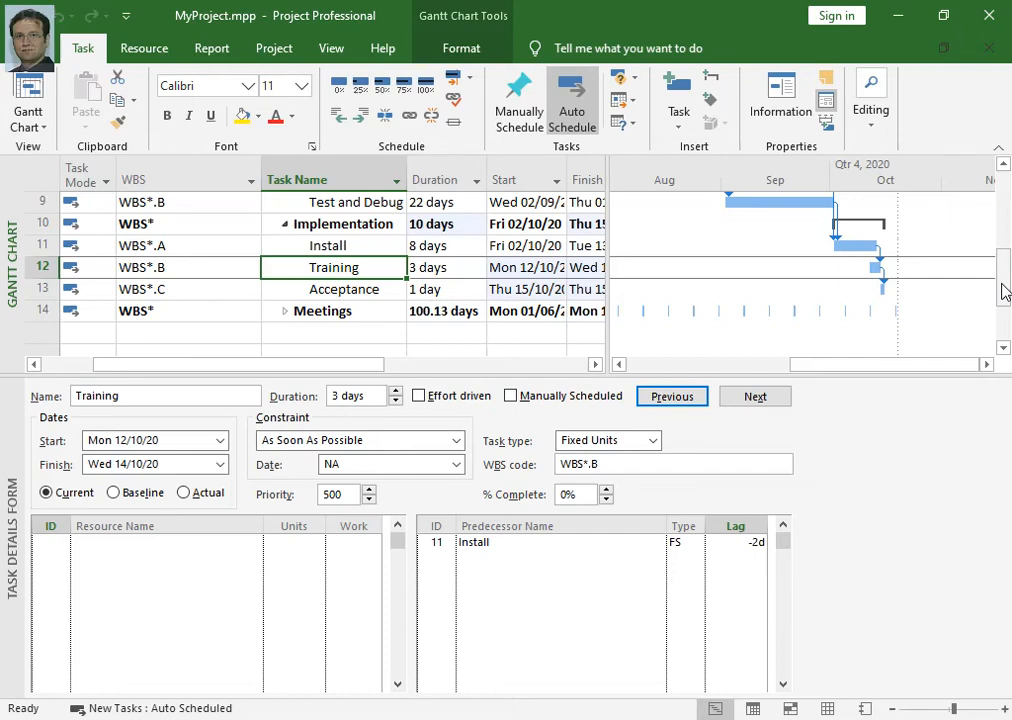
- Choose Start No Earlier Than as the constraint type for the Write Program task under Development
mouse_move(1008, 278)
mouse_down()
mouse_move(1005, 176)
mouse_move(1003, 257)
mouse_up()
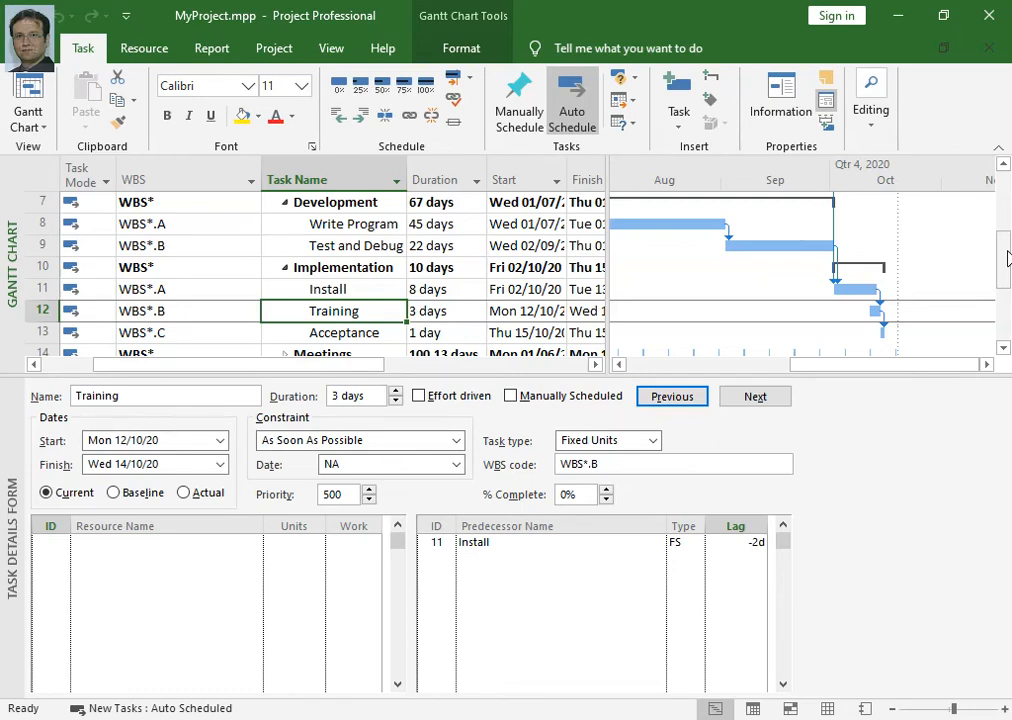
click(346, 226)
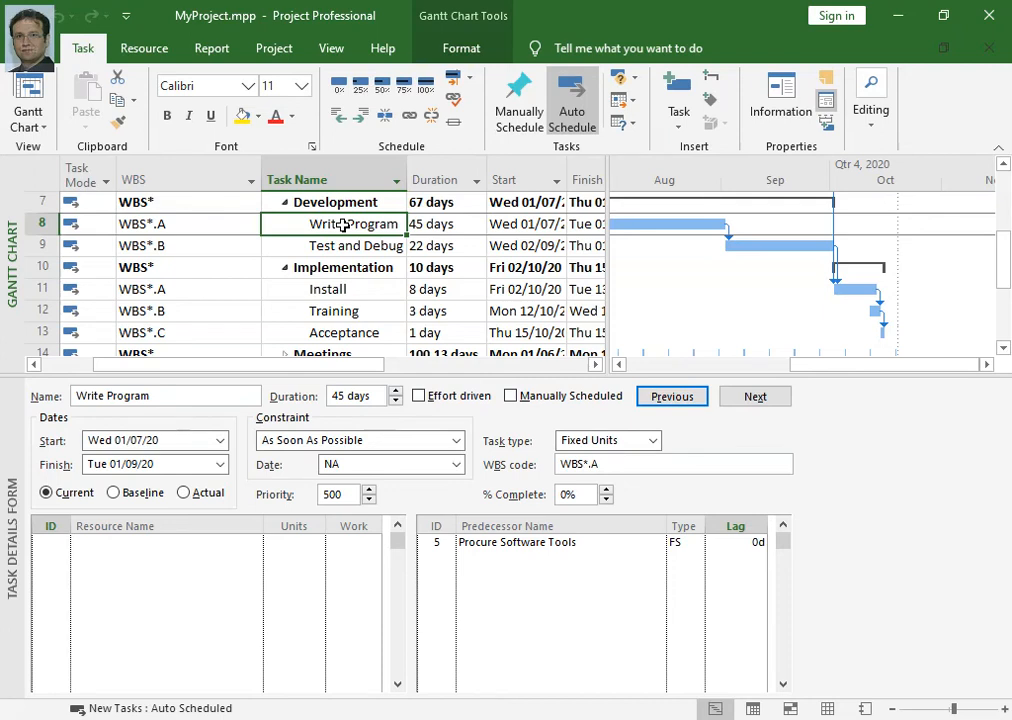
drag(416, 366, 484, 368)
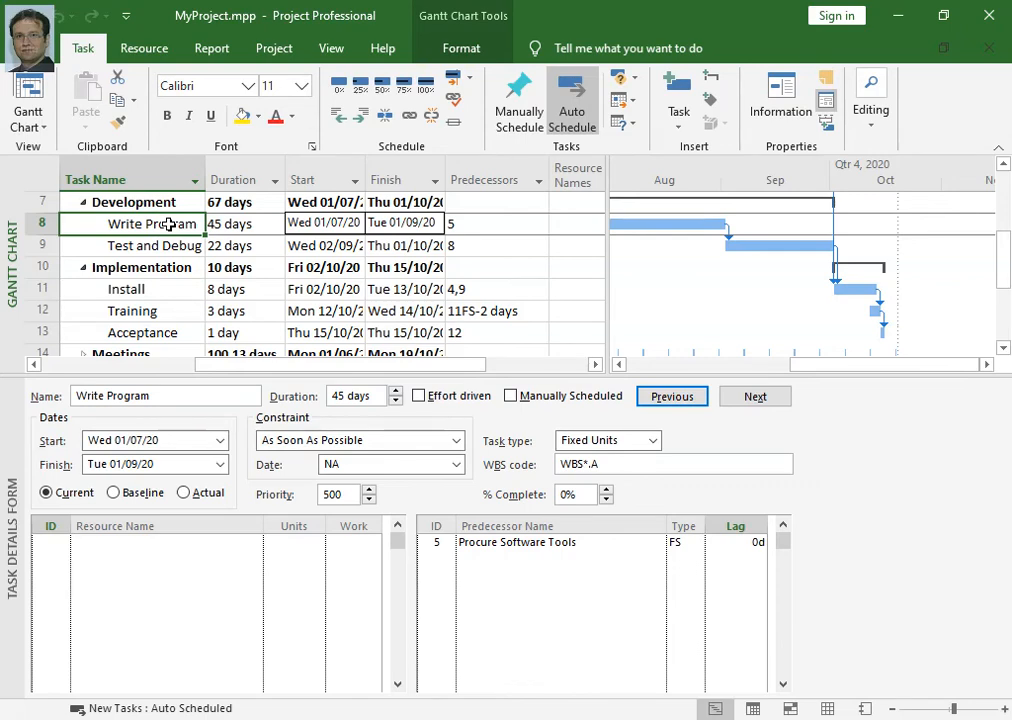
drag(240, 370, 176, 361)
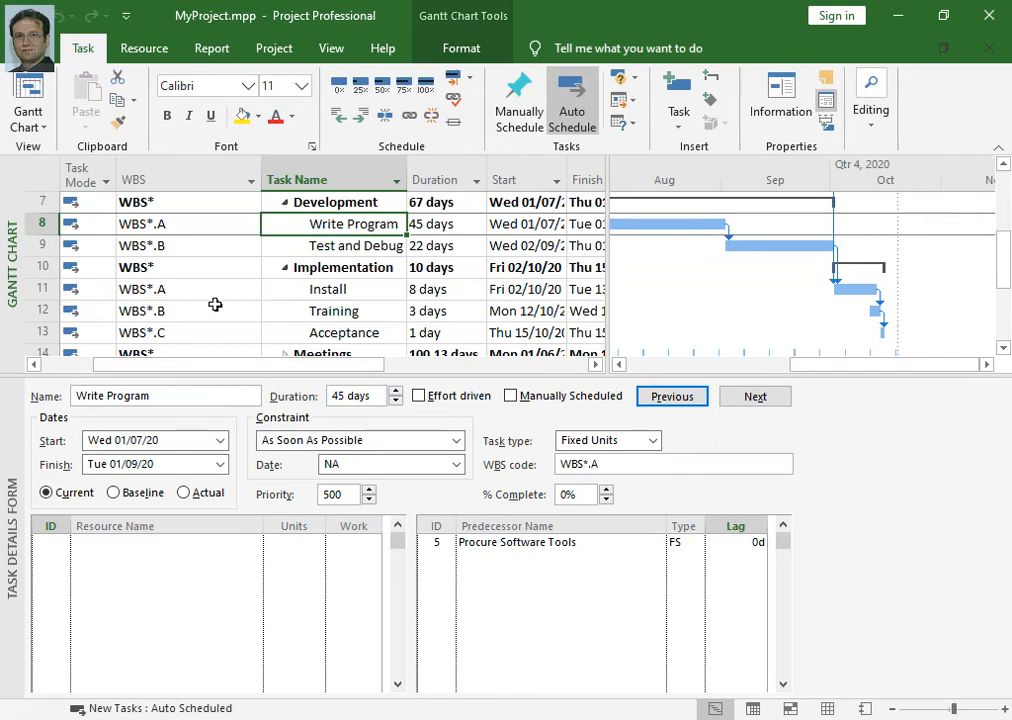
click(343, 226)
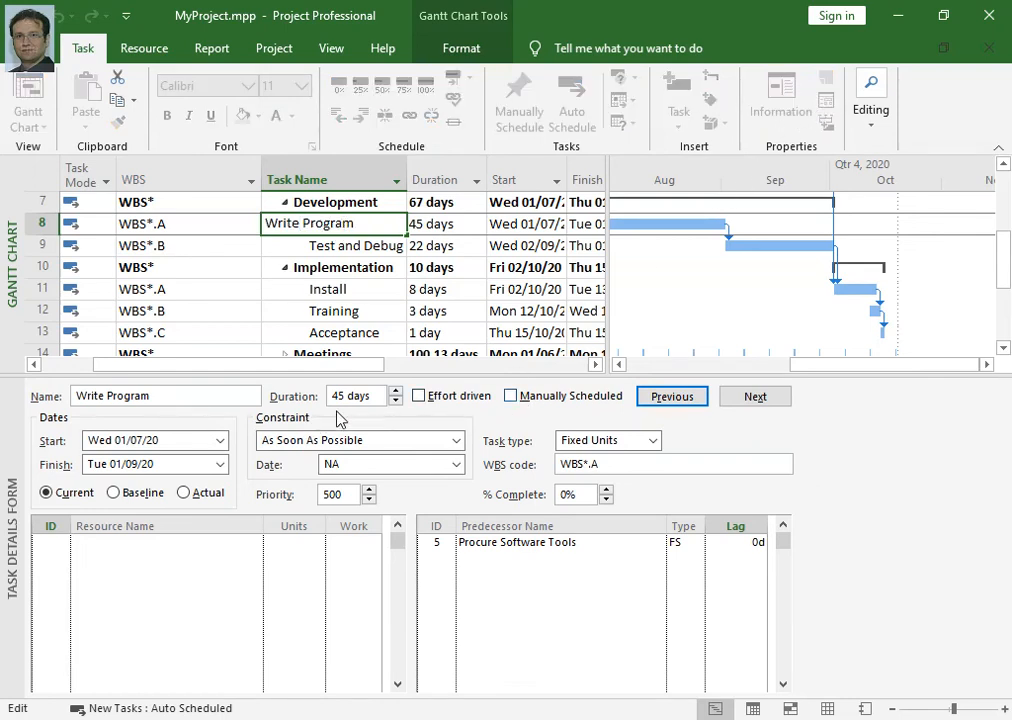
click(308, 425)
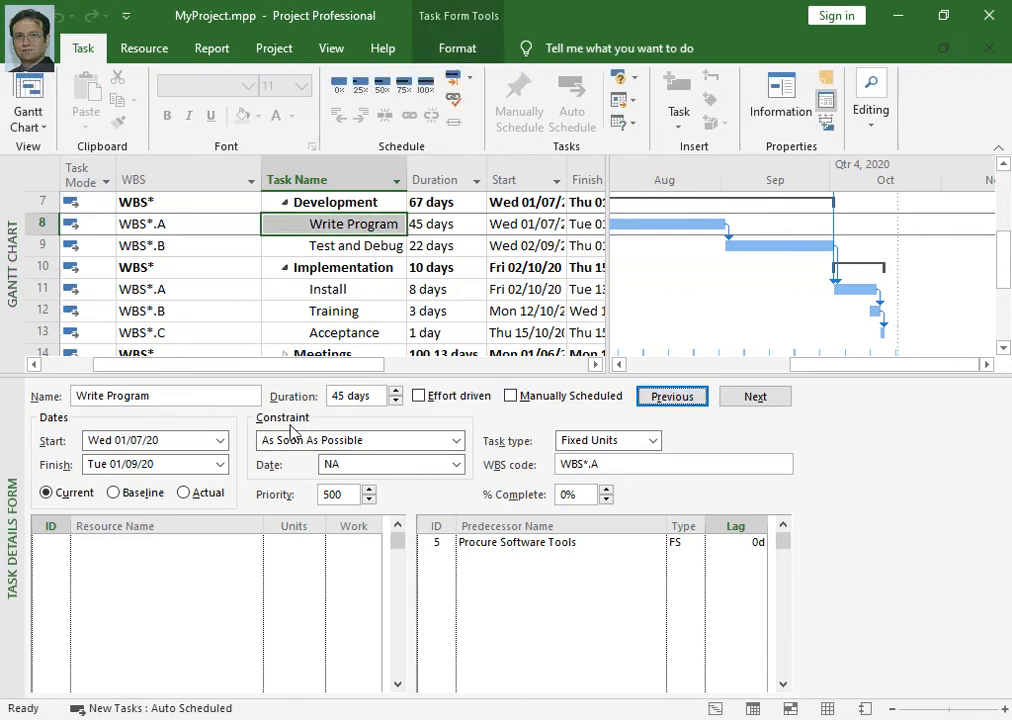
click(312, 449)
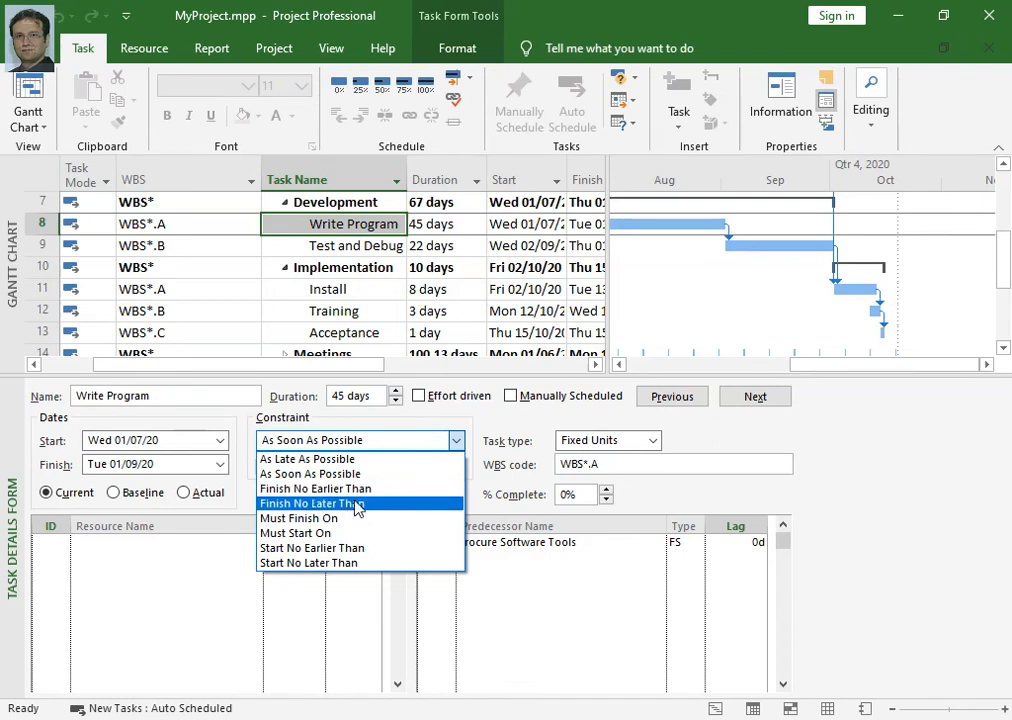
click(341, 556)
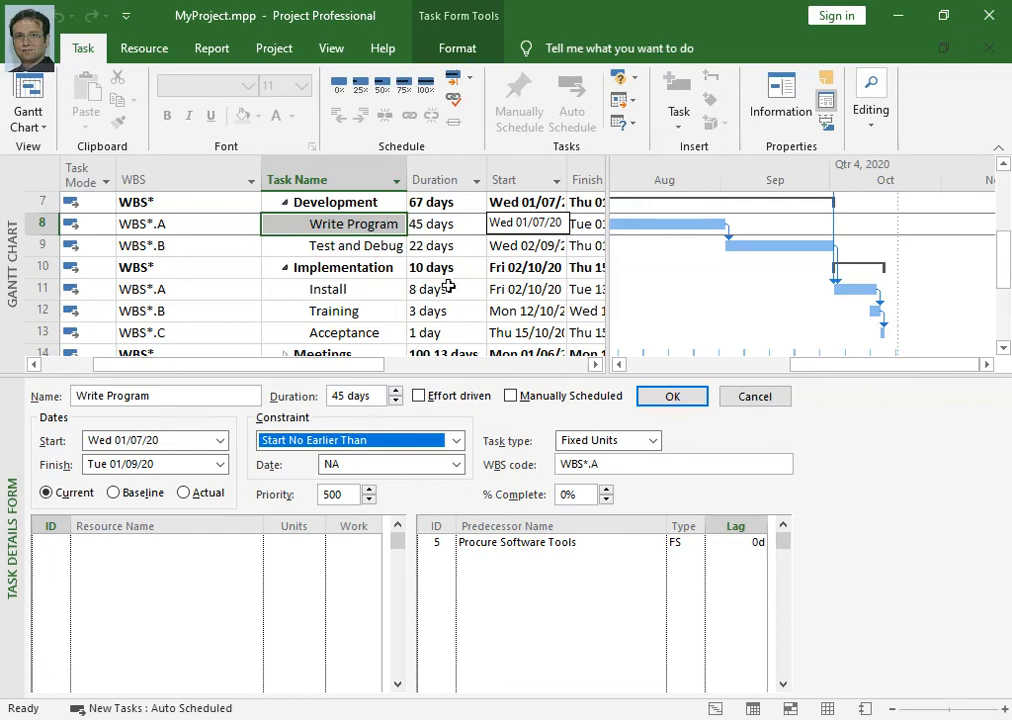
- Set Write Program's constraint date to Wed 15/07/2020, apply it, and check the task's start in the Gantt chart
click(358, 466)
click(455, 464)
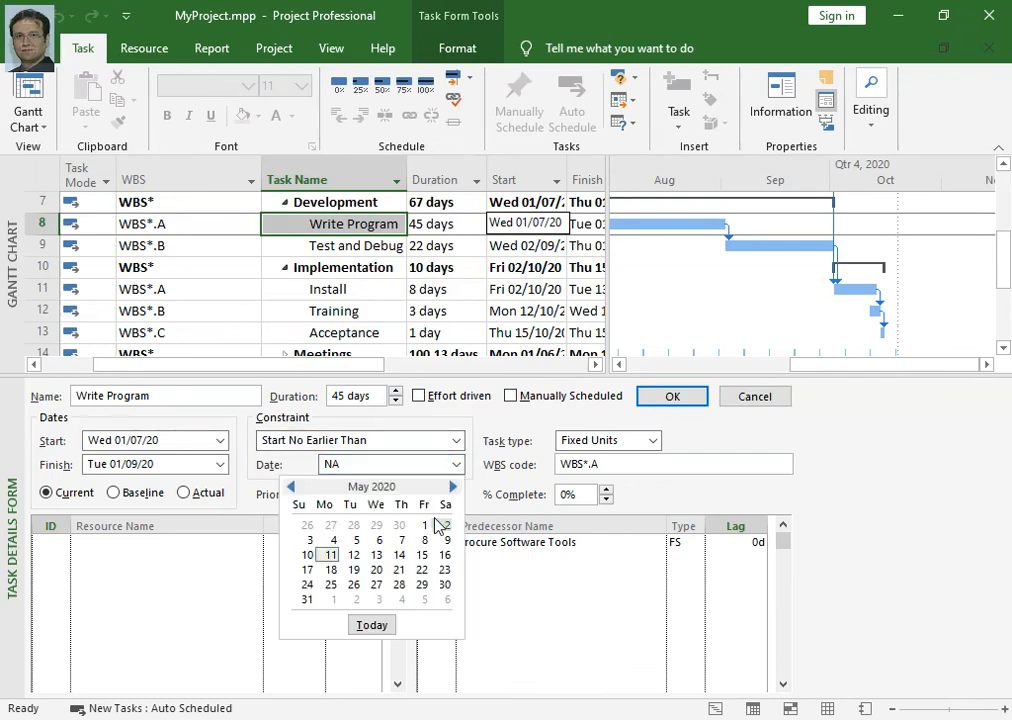
click(452, 487)
click(452, 487)
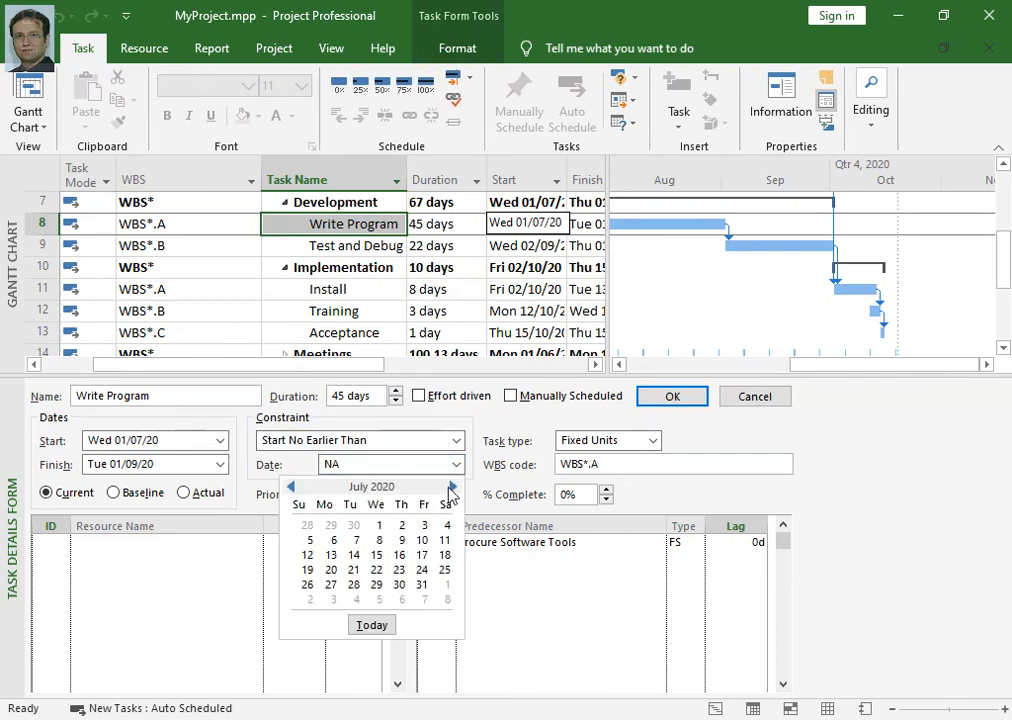
click(377, 557)
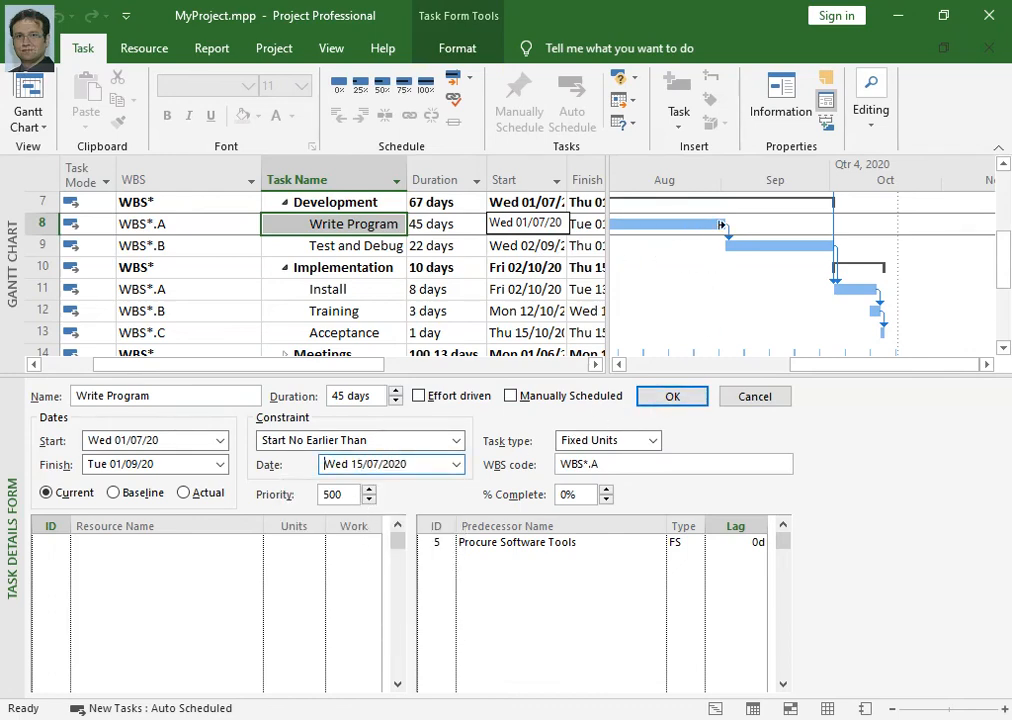
key(Return)
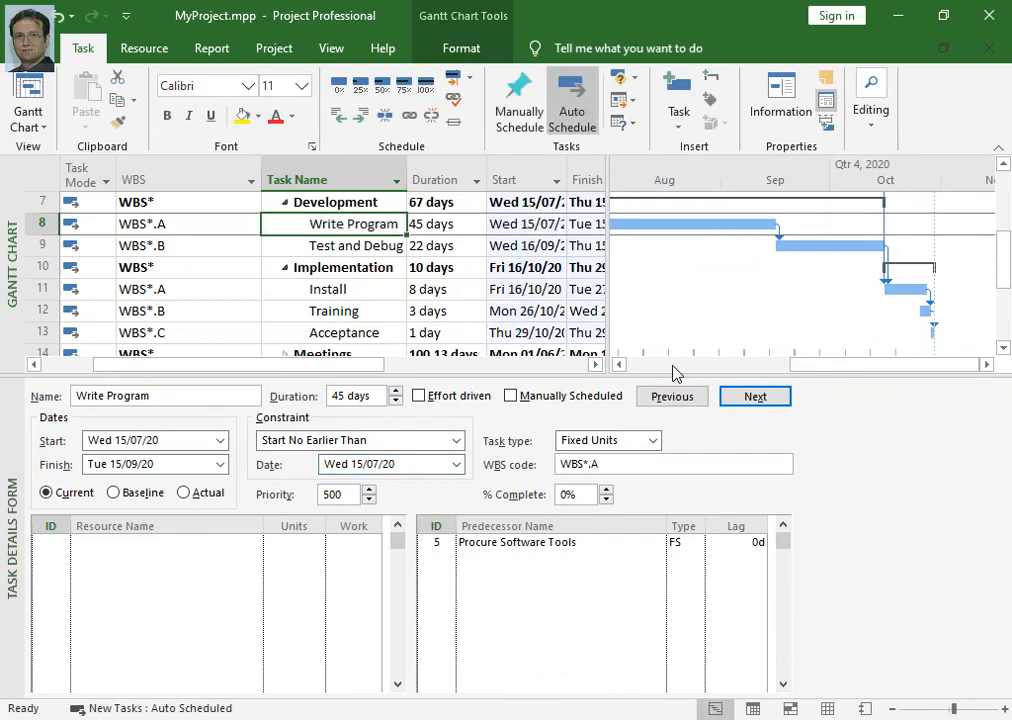
drag(831, 365, 700, 374)
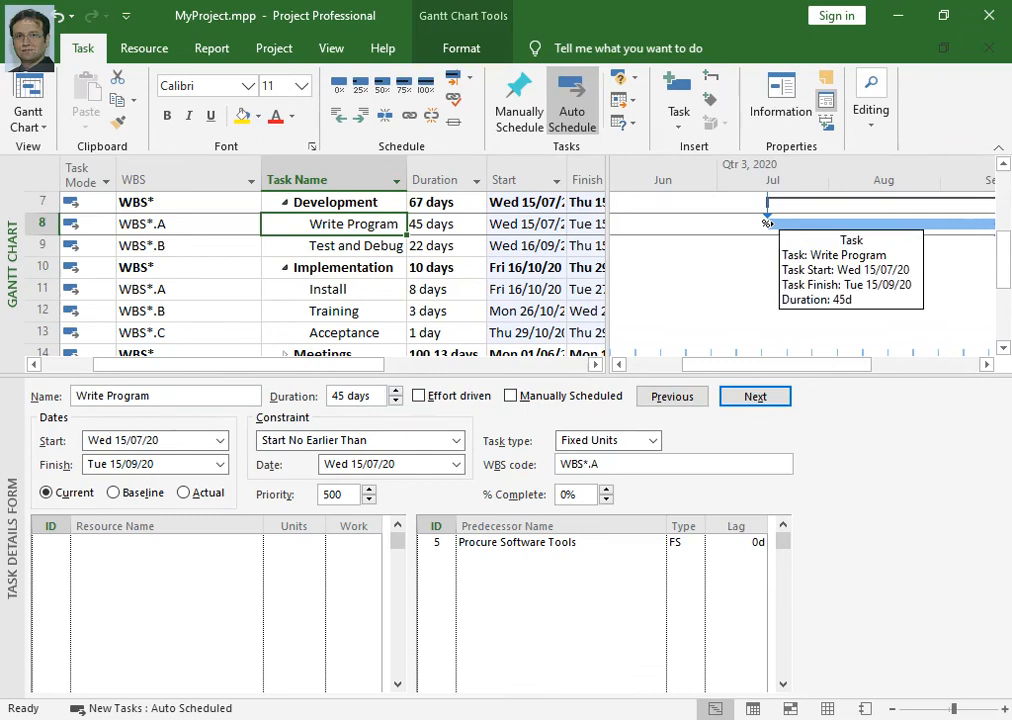
- Check the MyProject summary task's total duration with Write Program's start constraint applied
drag(998, 255, 1005, 190)
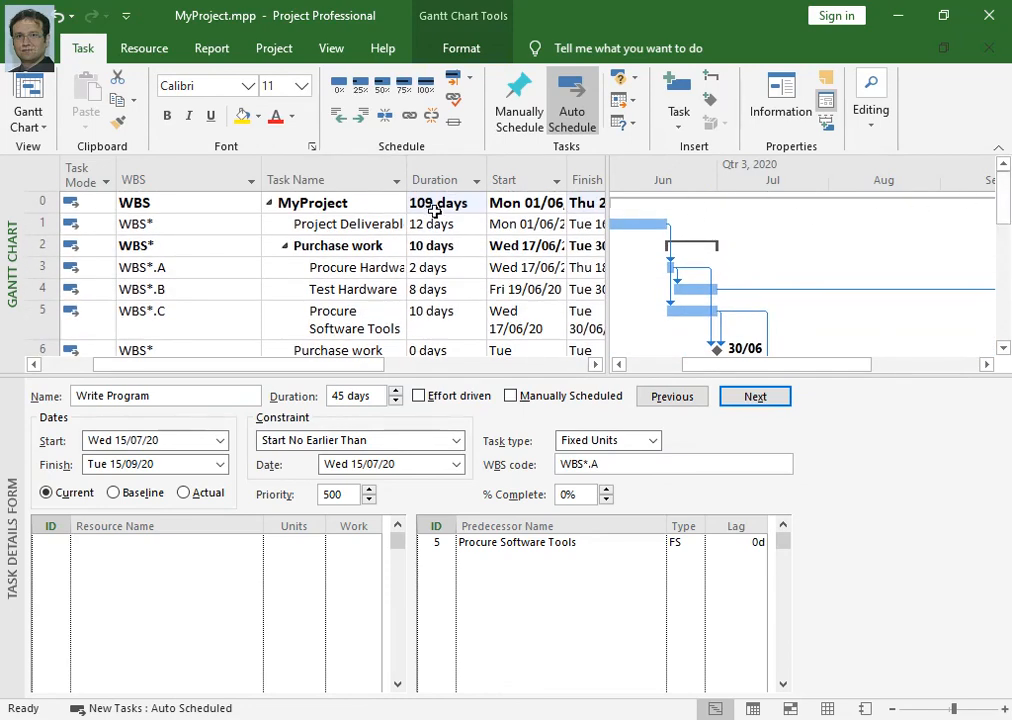
drag(1005, 200, 1001, 243)
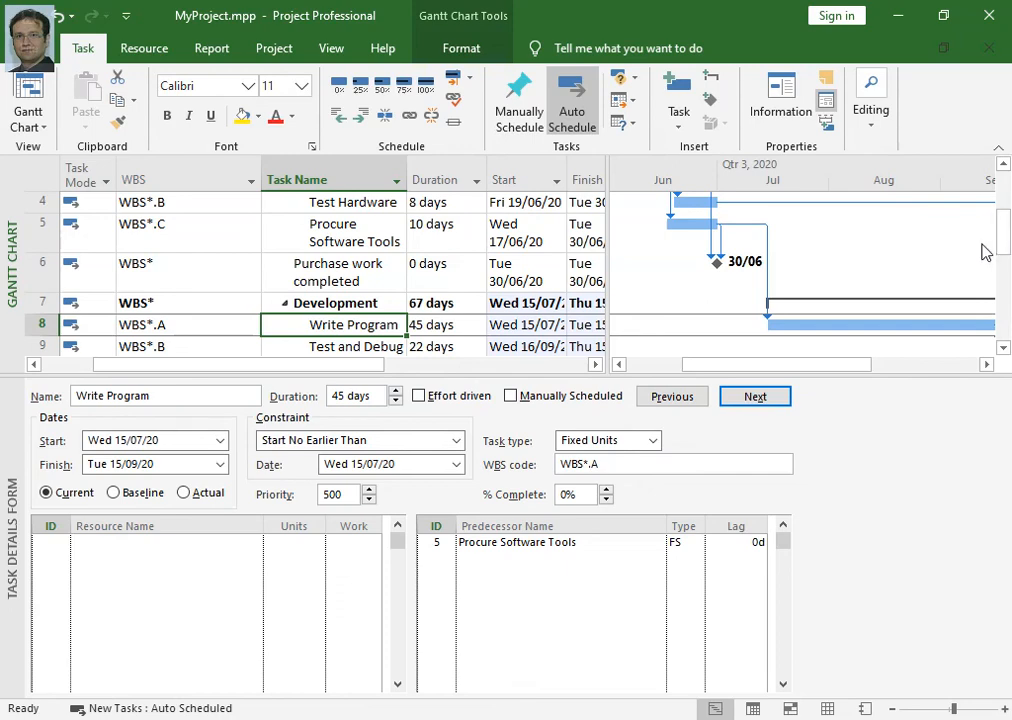
scroll(985, 258, up, 2)
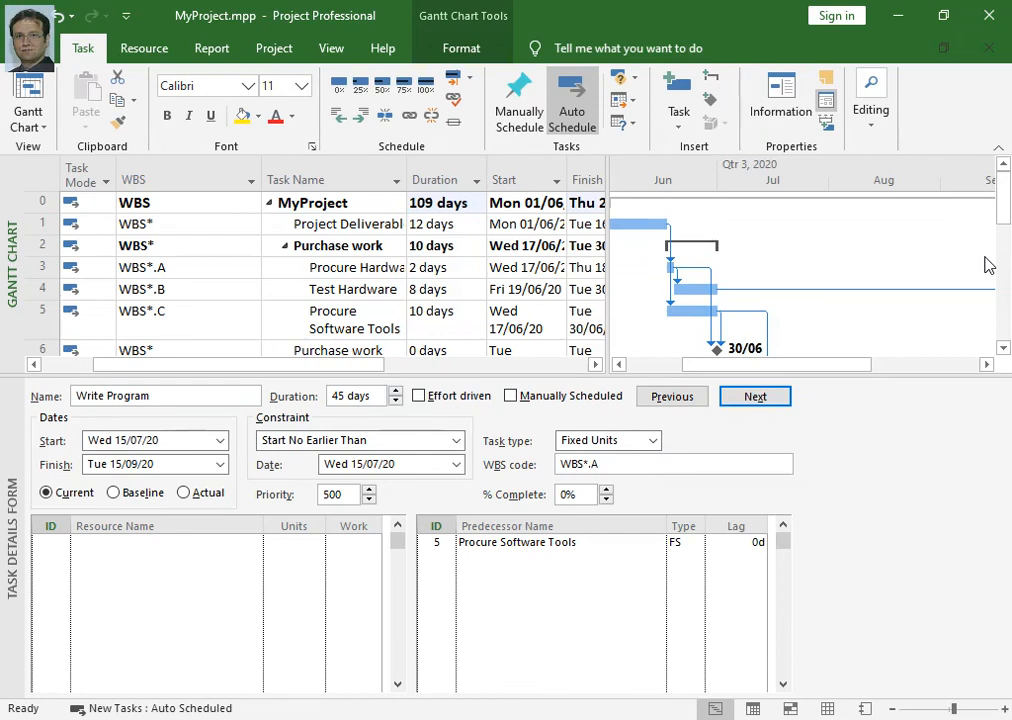
click(30, 48)
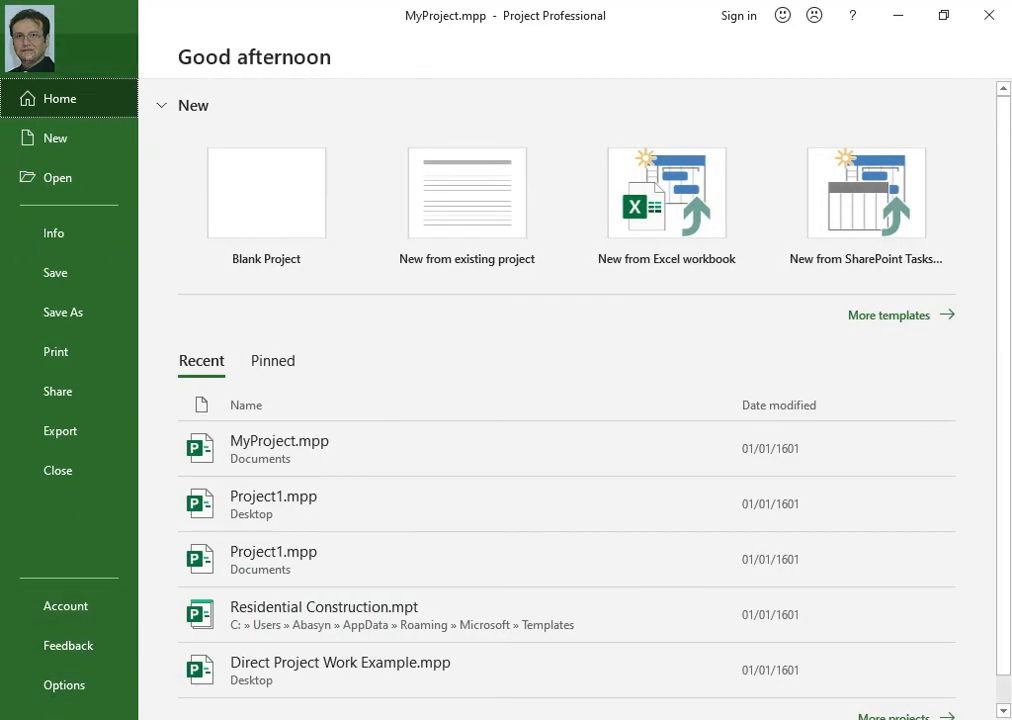
key(Escape)
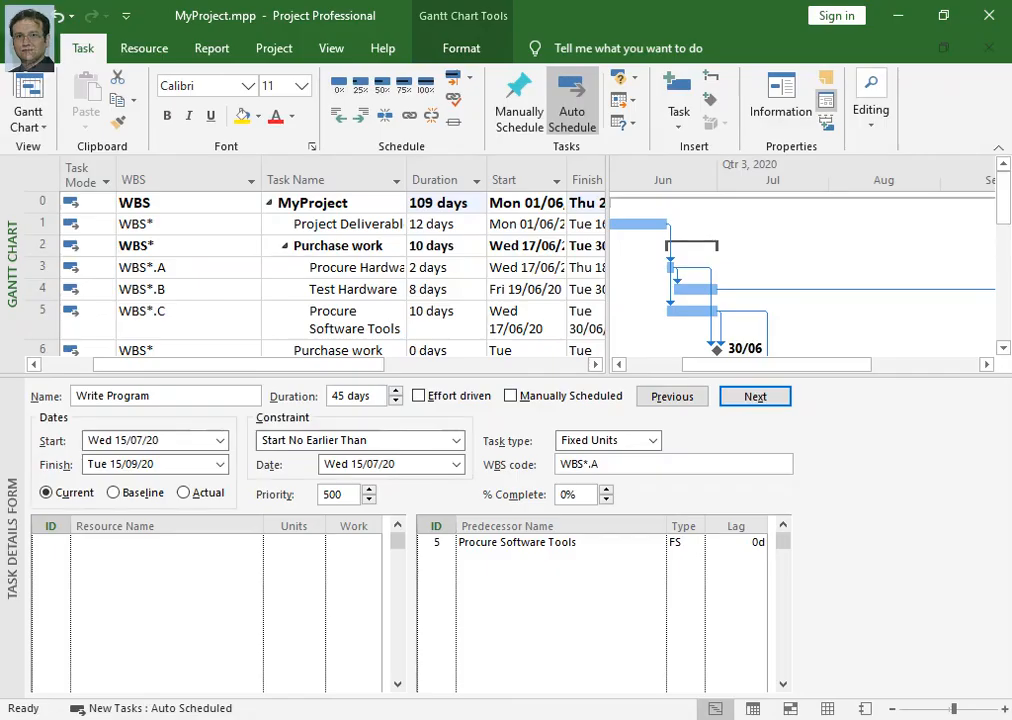
click(272, 48)
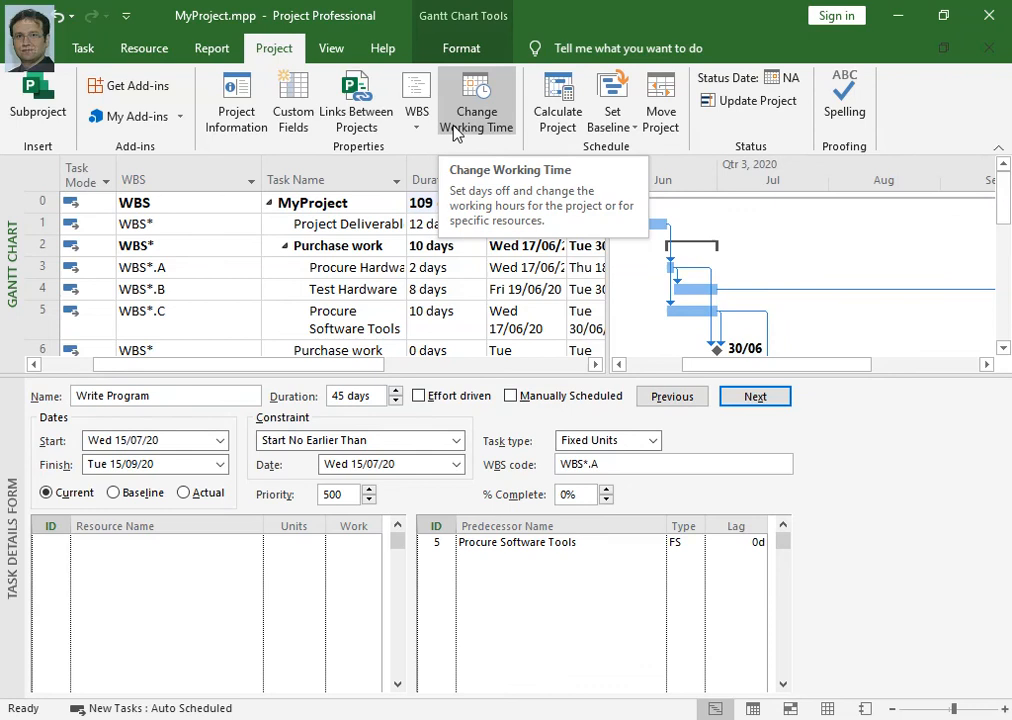
click(84, 48)
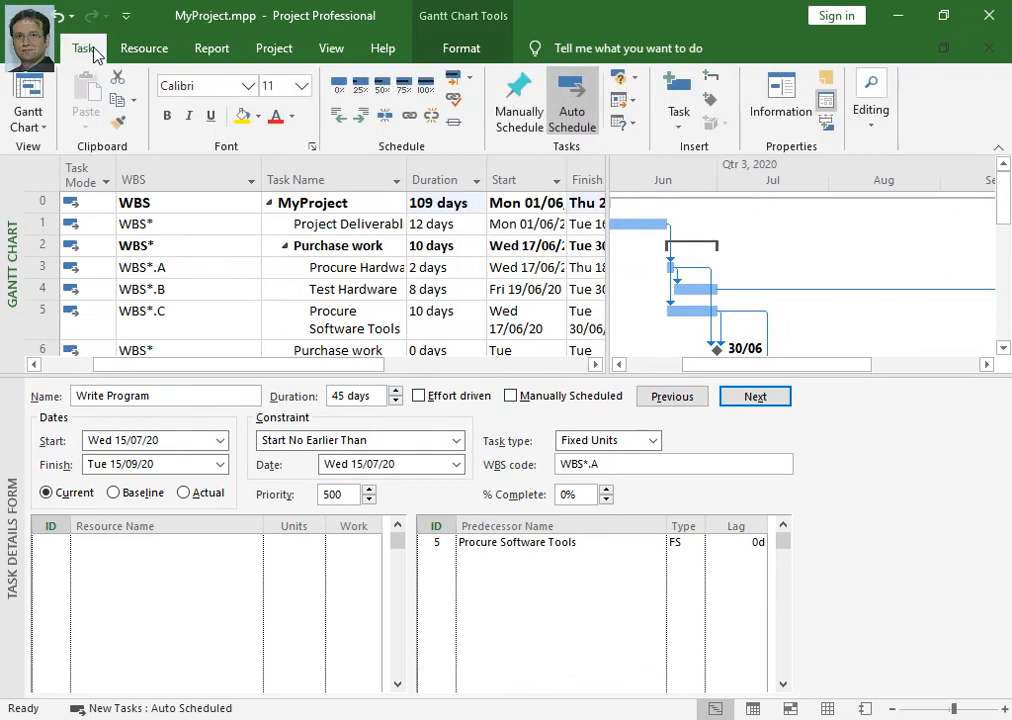
click(678, 125)
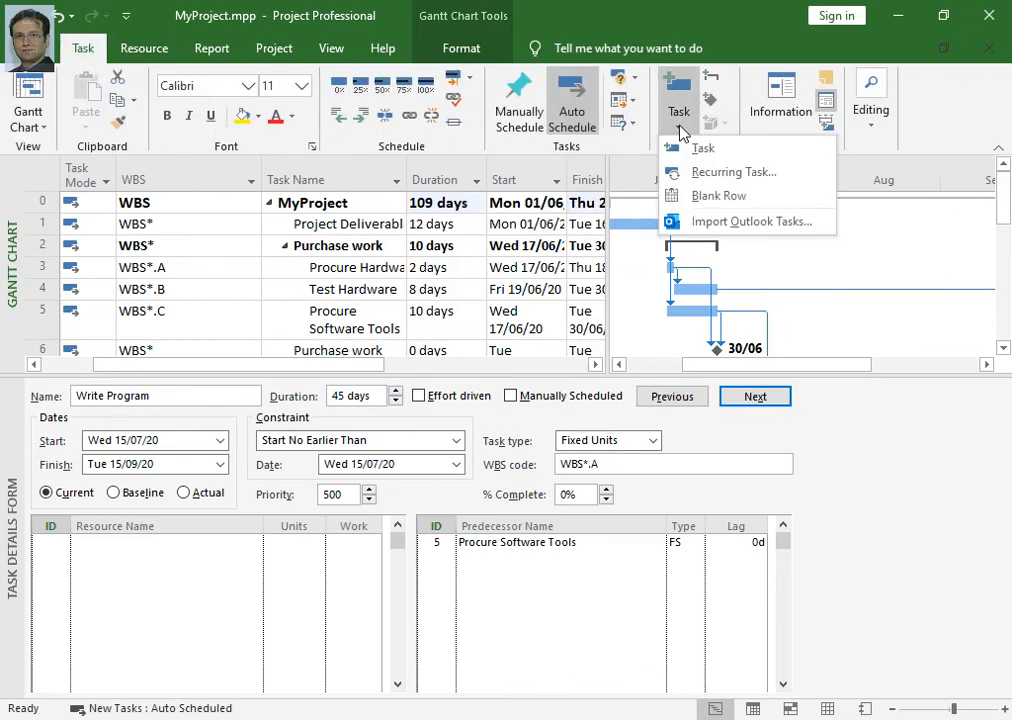
click(724, 25)
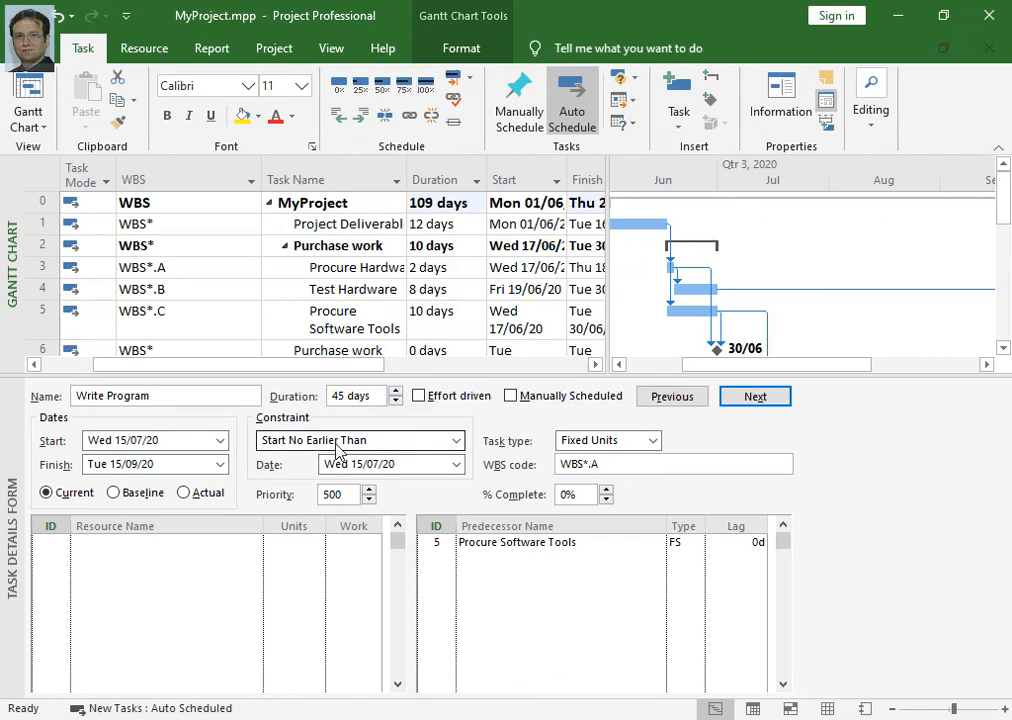
- Show the schedule as a Network Diagram and examine its beginning, from the MyProject summary node to Project Deliverables and Purchase work
click(20, 122)
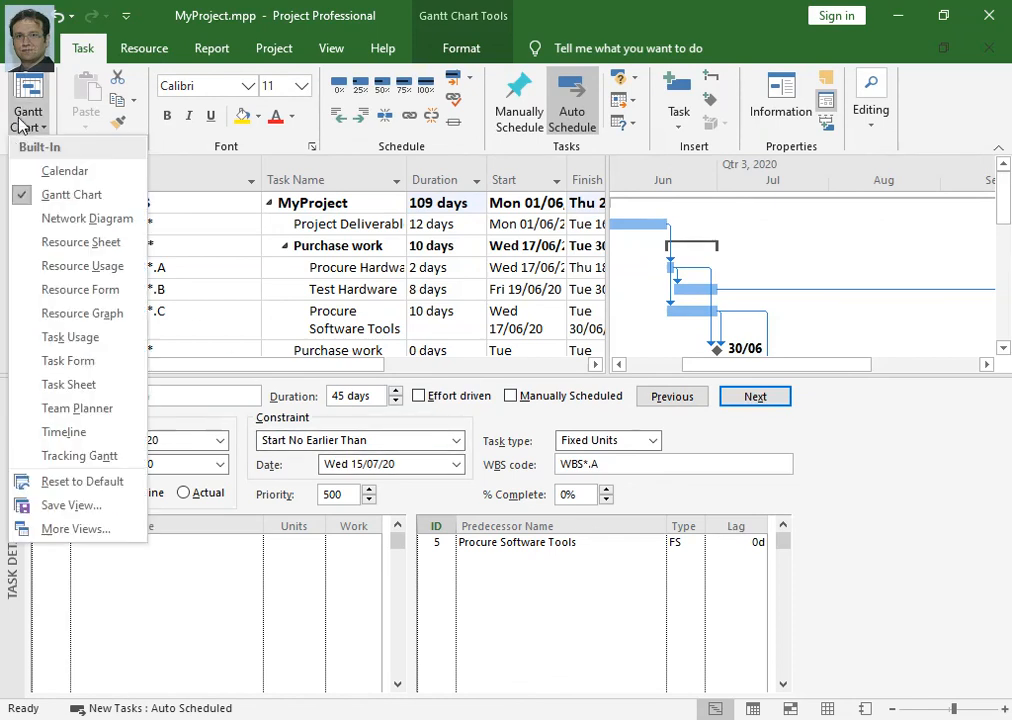
click(46, 218)
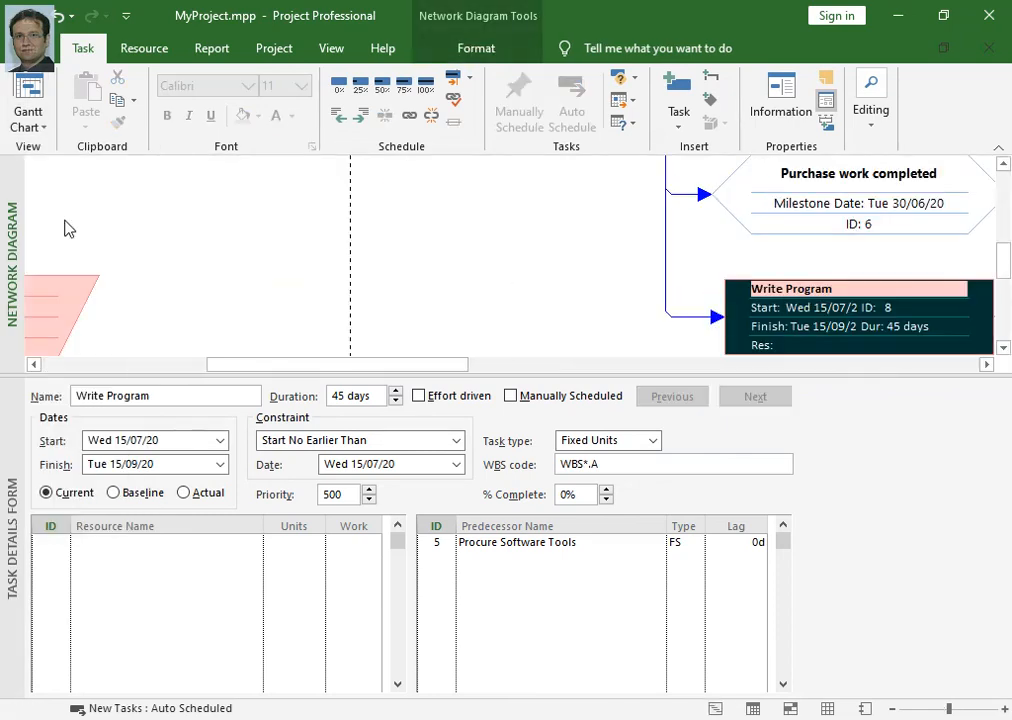
drag(436, 366, 278, 366)
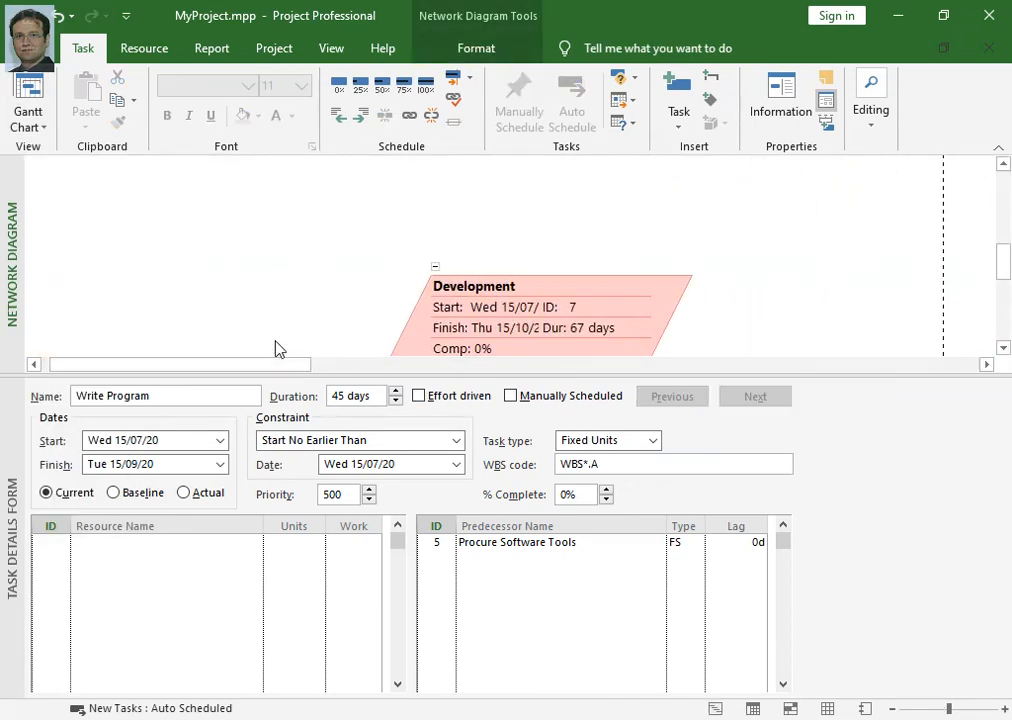
scroll(270, 337, up, 3)
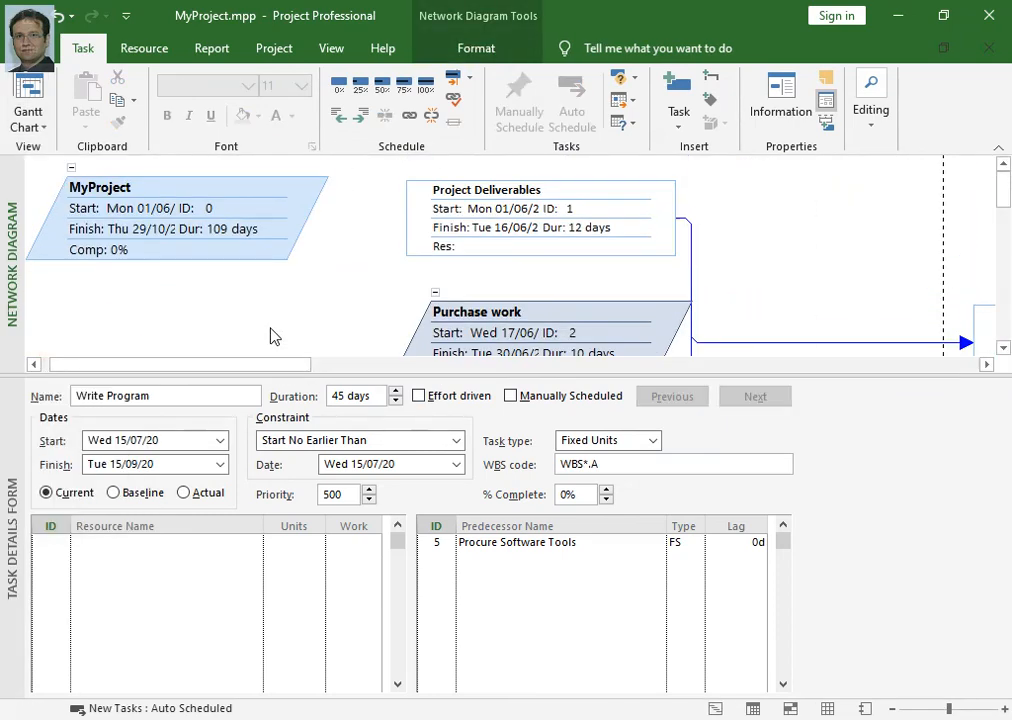